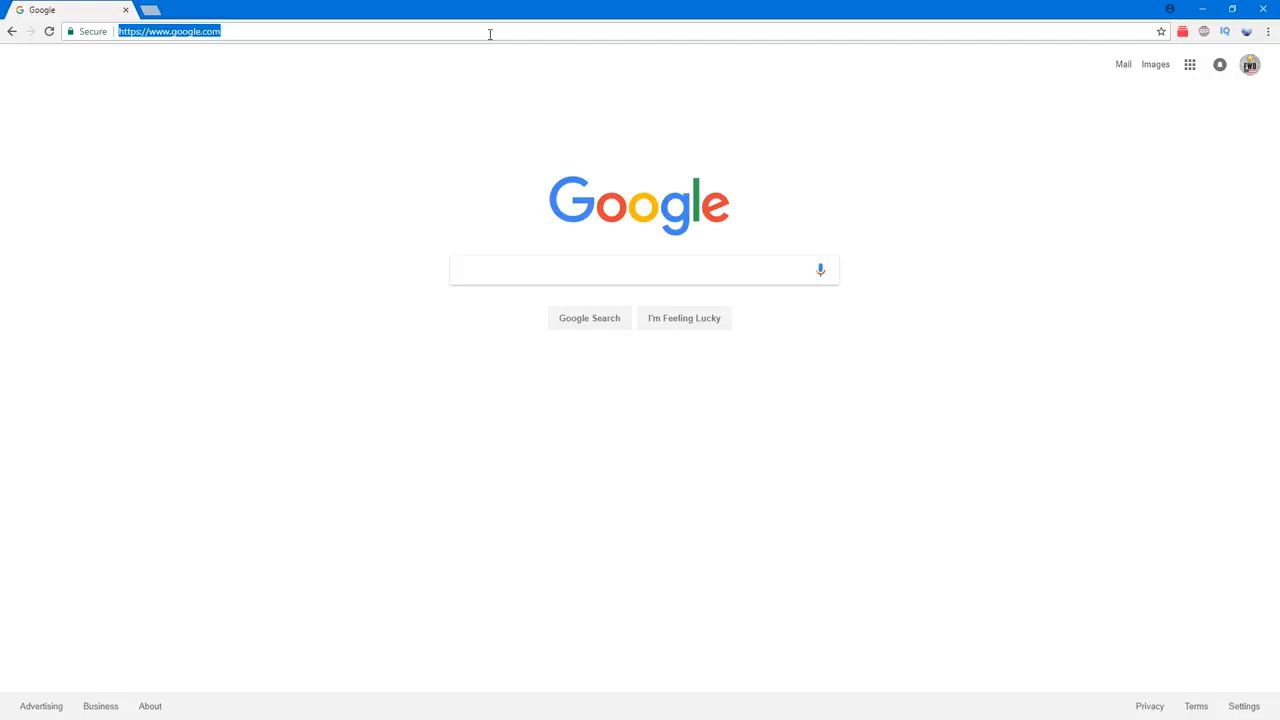
Step: Download the tools archive from streamhelp.org/tools/tools.zip
type("streaMhelp.org")
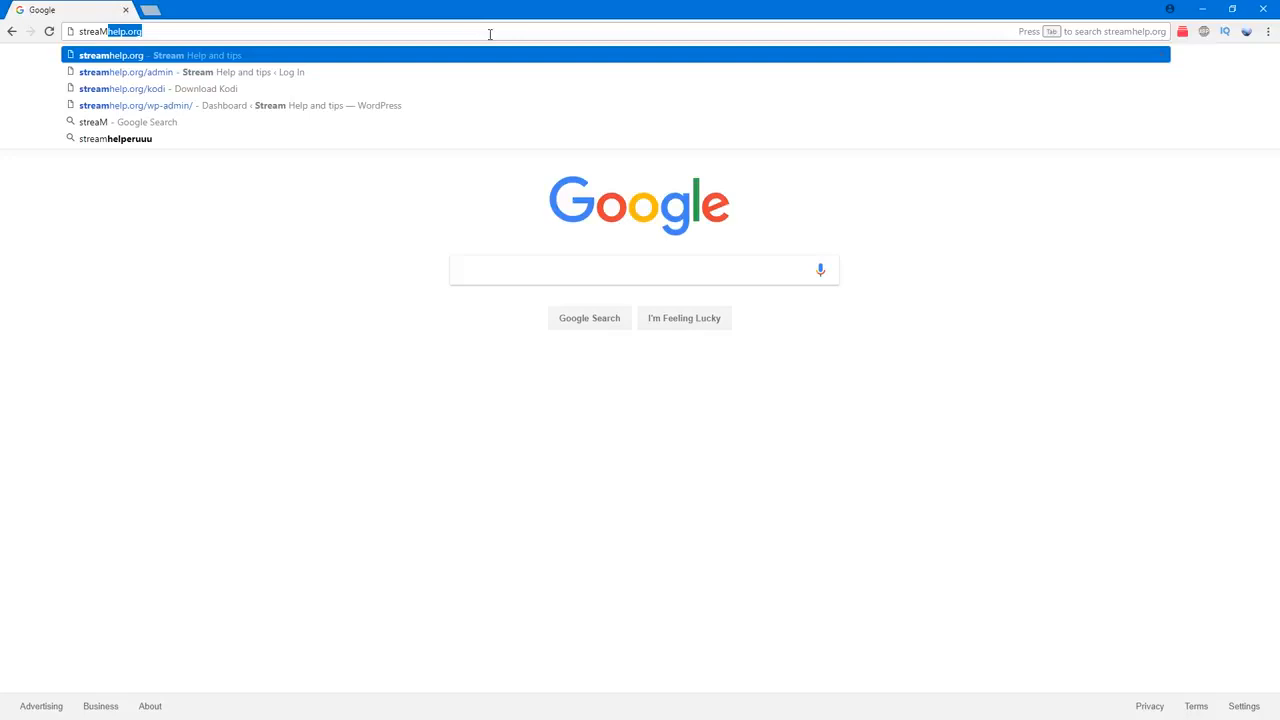
key("Tab")
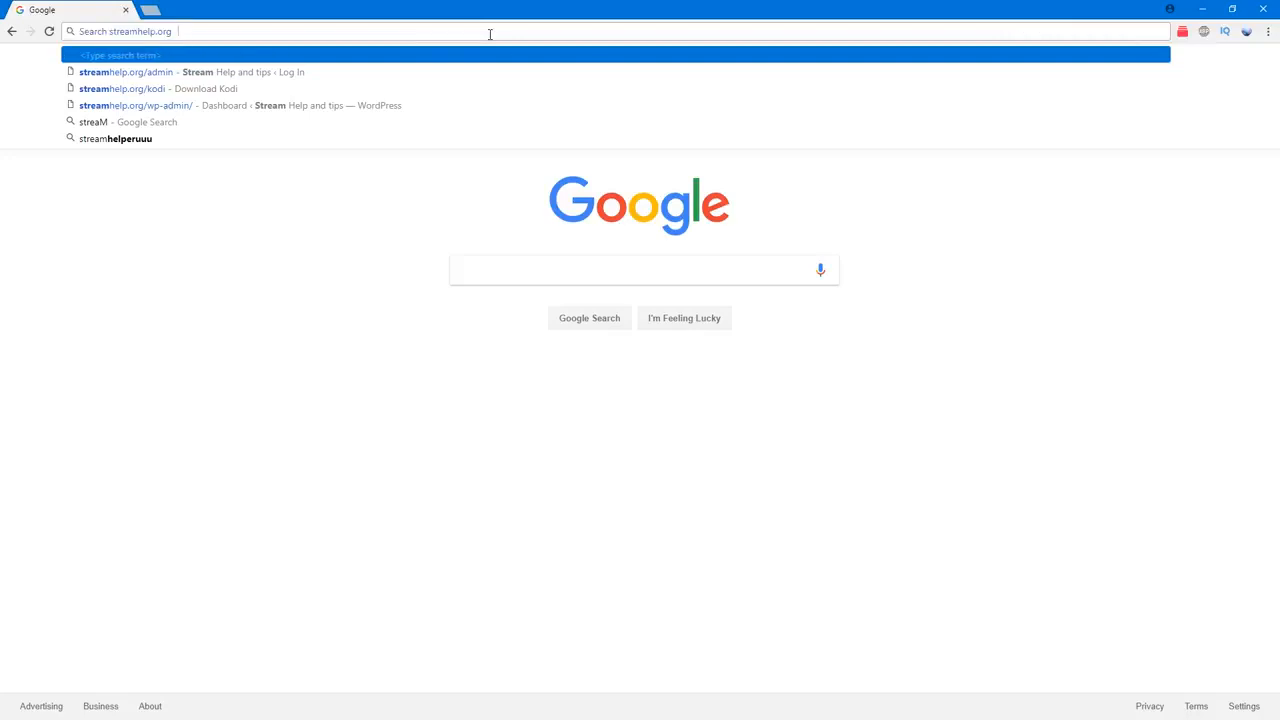
key("BackSpace")
key("BackSpace")
key("BackSpace")
key("BackSpace")
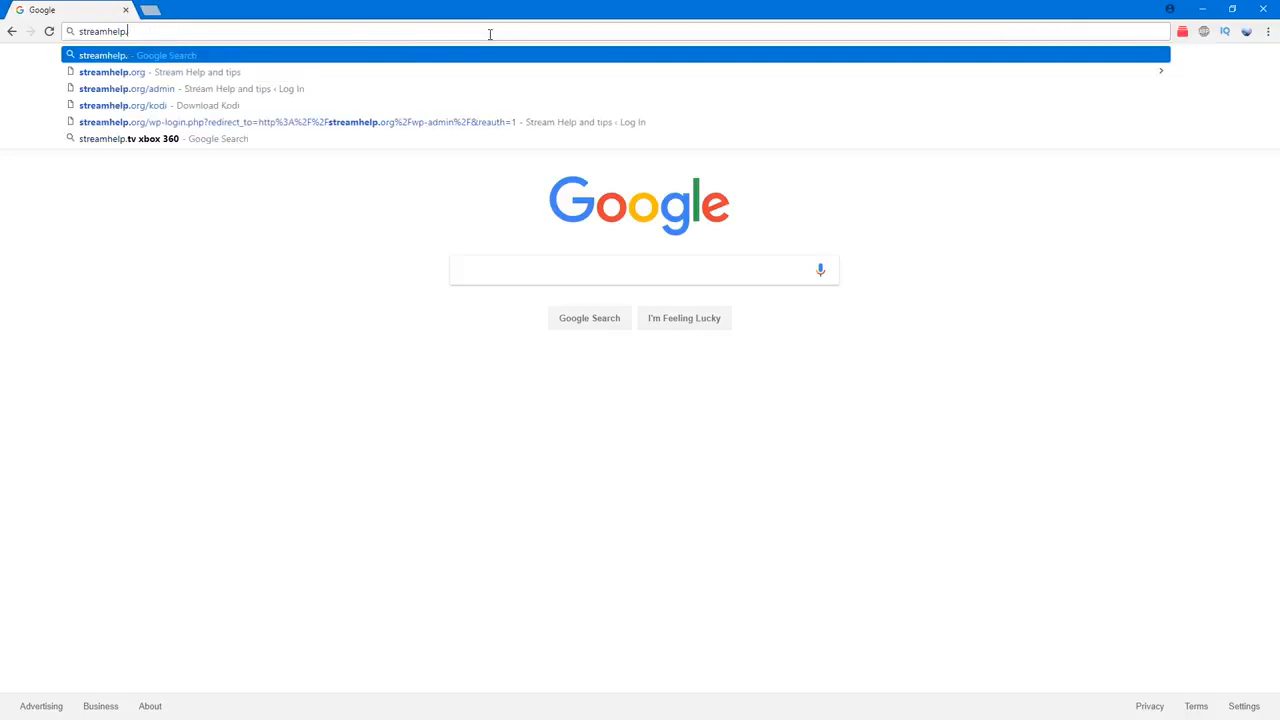
type("org/")
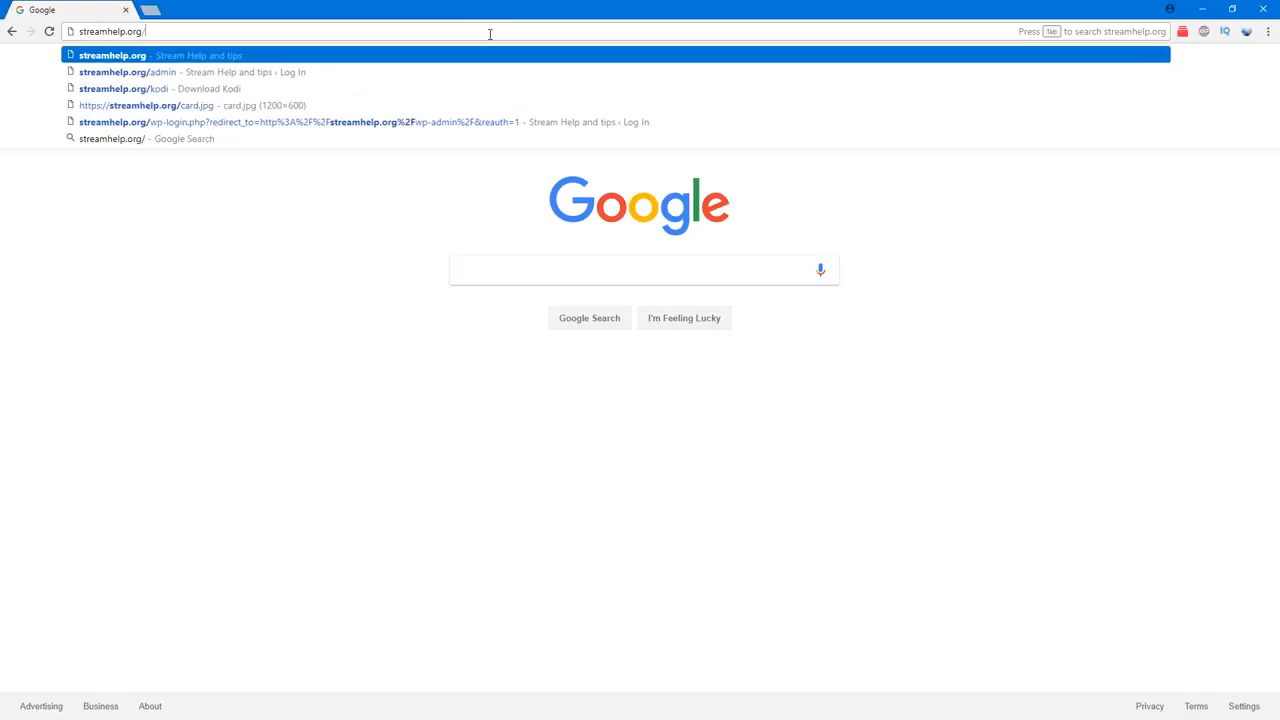
type("tools/too")
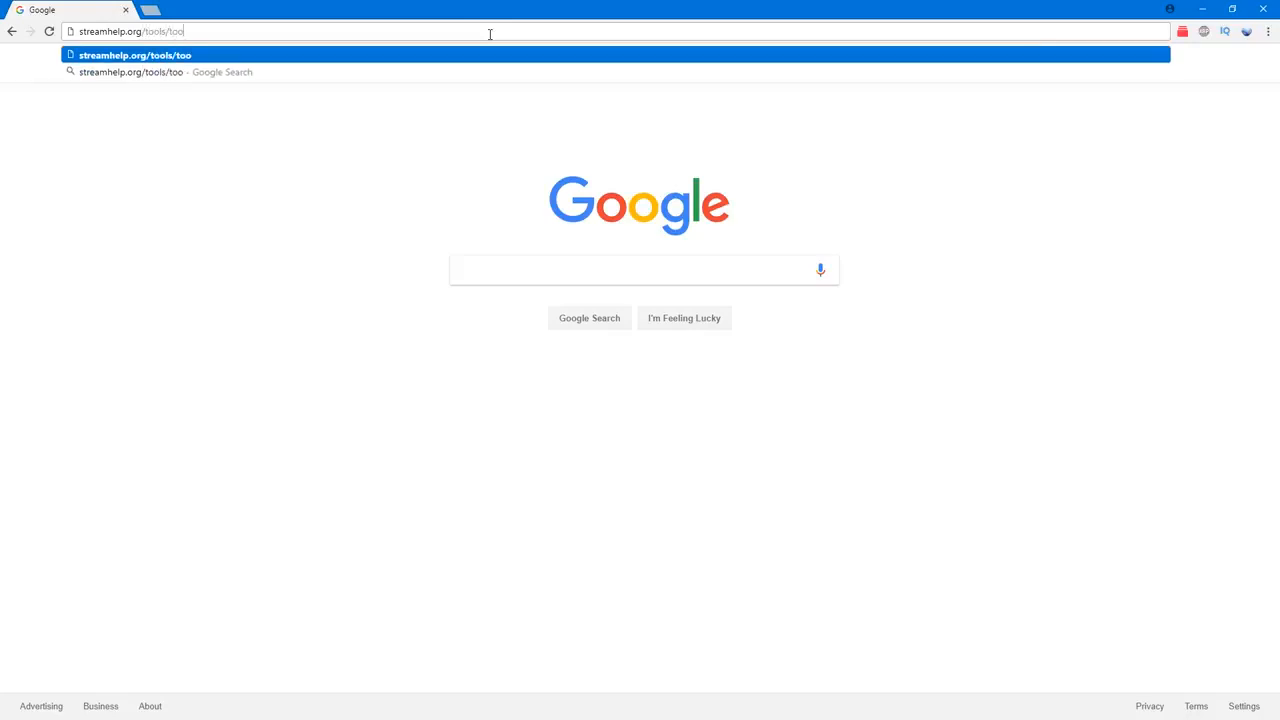
type("ls.zip")
key("Return")
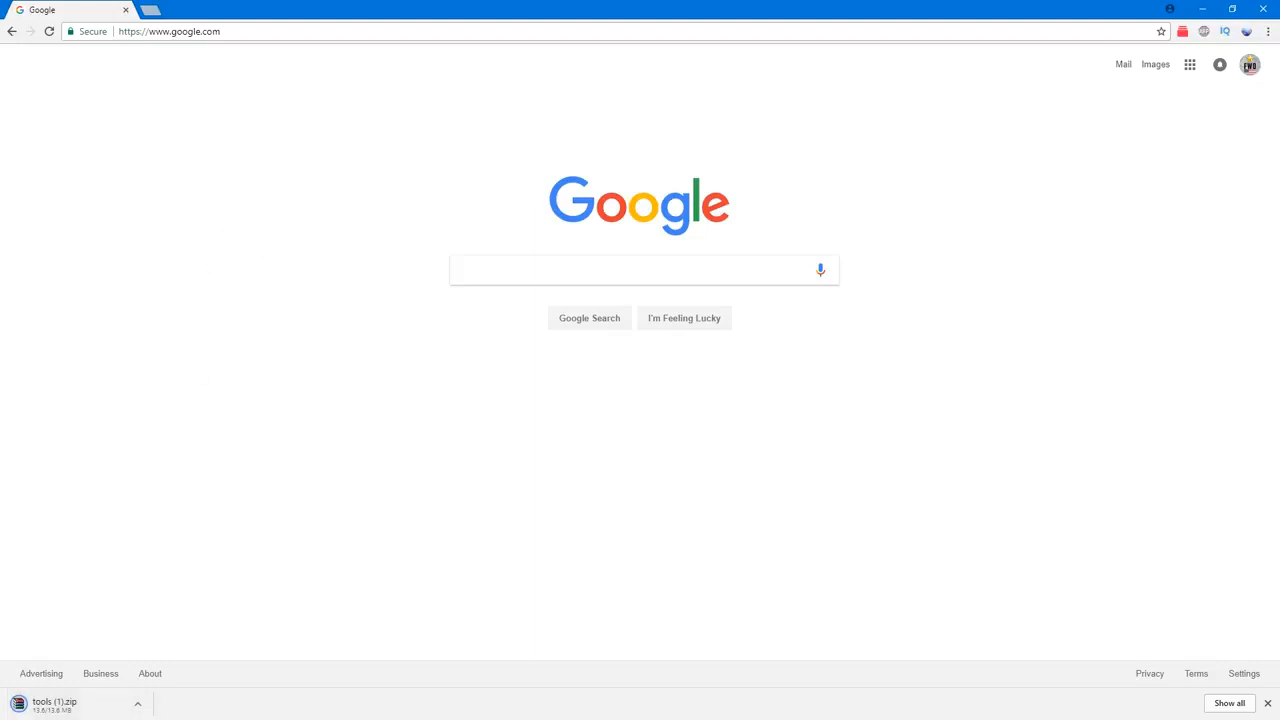
Step: Close the WinRAR window of the tools archive and move the extracted APK folder's window out of the way
left_click_drag(0, 117, 659, 87)
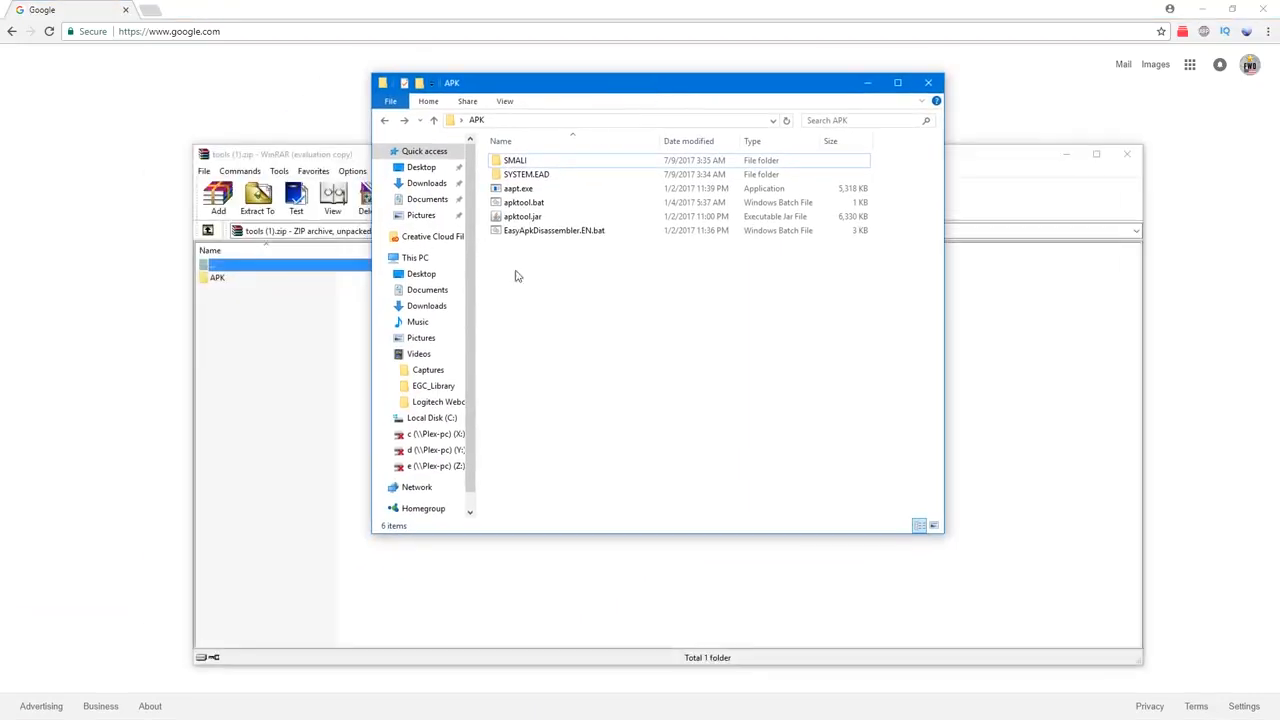
left_click(1127, 154)
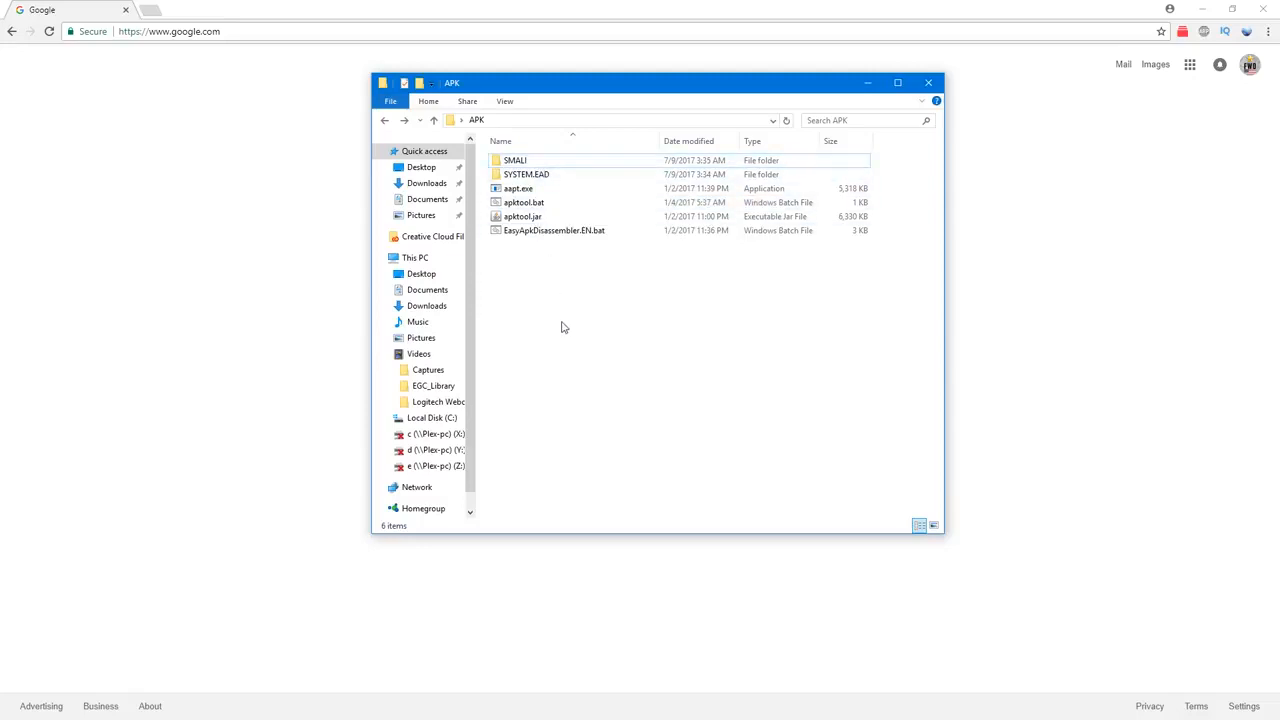
left_click_drag(596, 88, 0, 165)
left_click(239, 30)
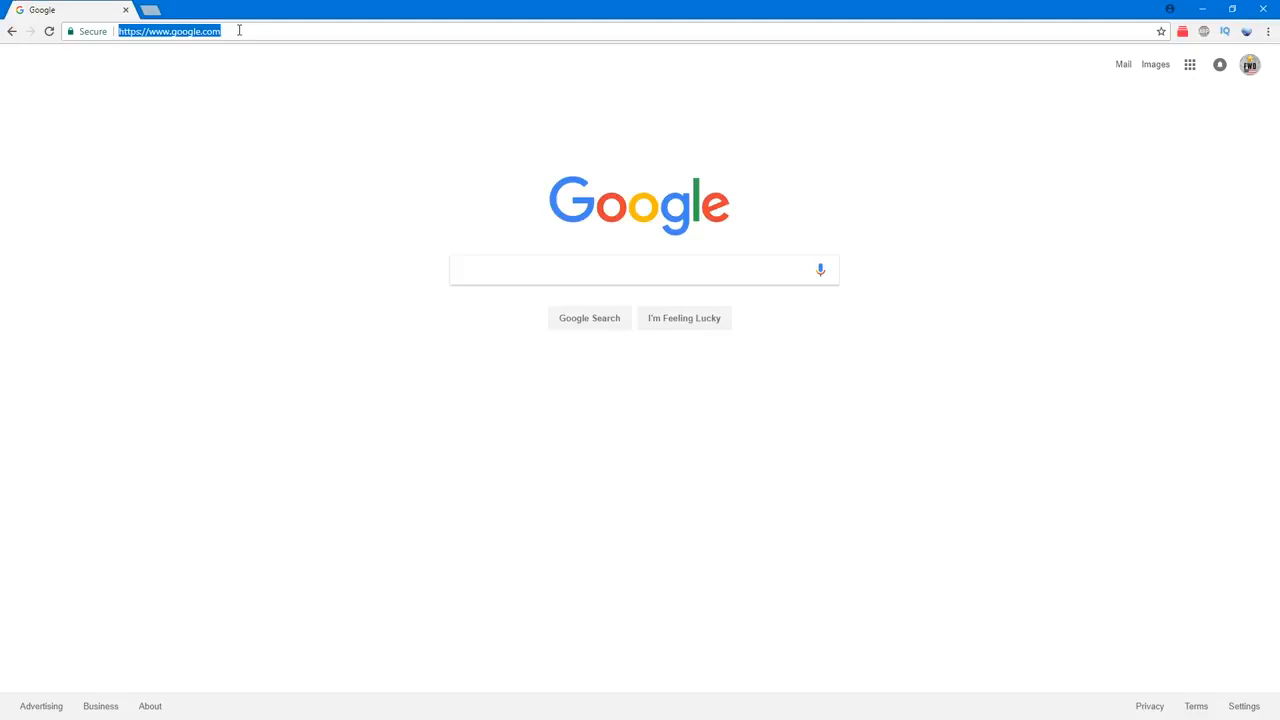
type("kodi.tv/download/")
key("Right")
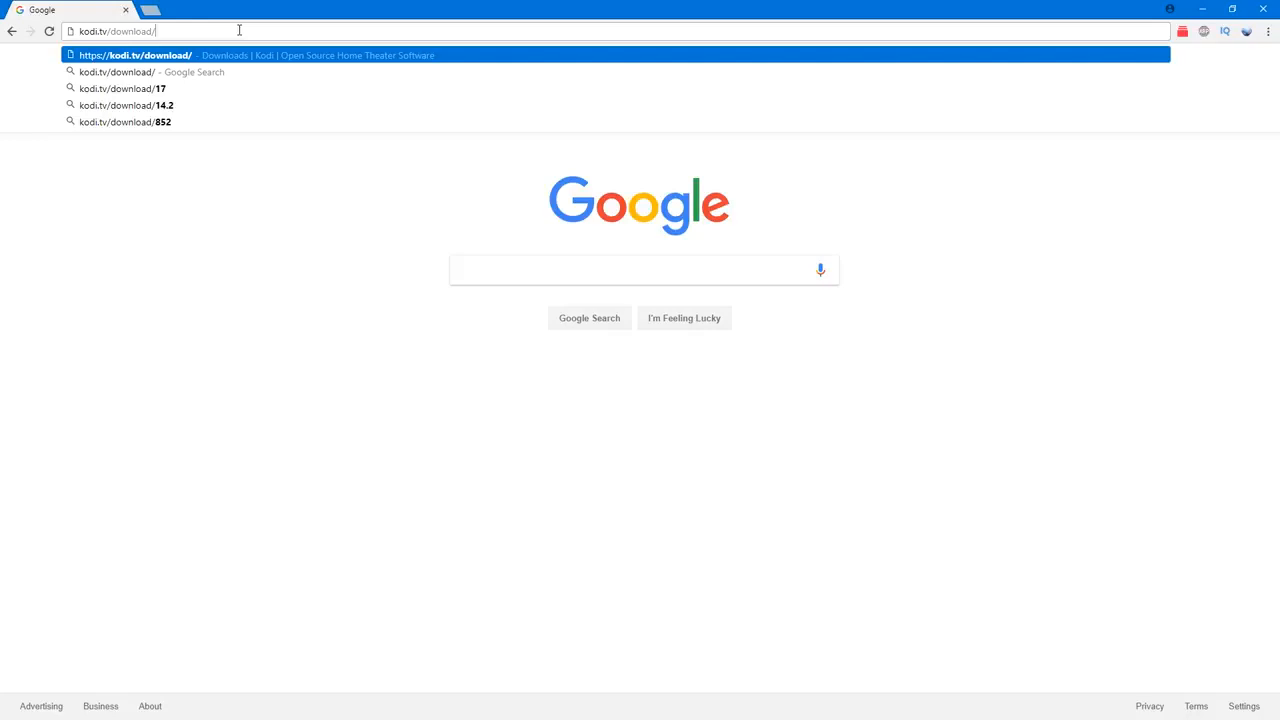
key("BackSpace")
key("BackSpace")
key("BackSpace")
key("BackSpace")
key("BackSpace")
key("BackSpace")
key("BackSpace")
key("BackSpace")
key("BackSpace")
key("BackSpace")
key("BackSpace")
key("BackSpace")
key("BackSpace")
key("BackSpace")
key("BackSpace")
key("BackSpace")
key("BackSpace")
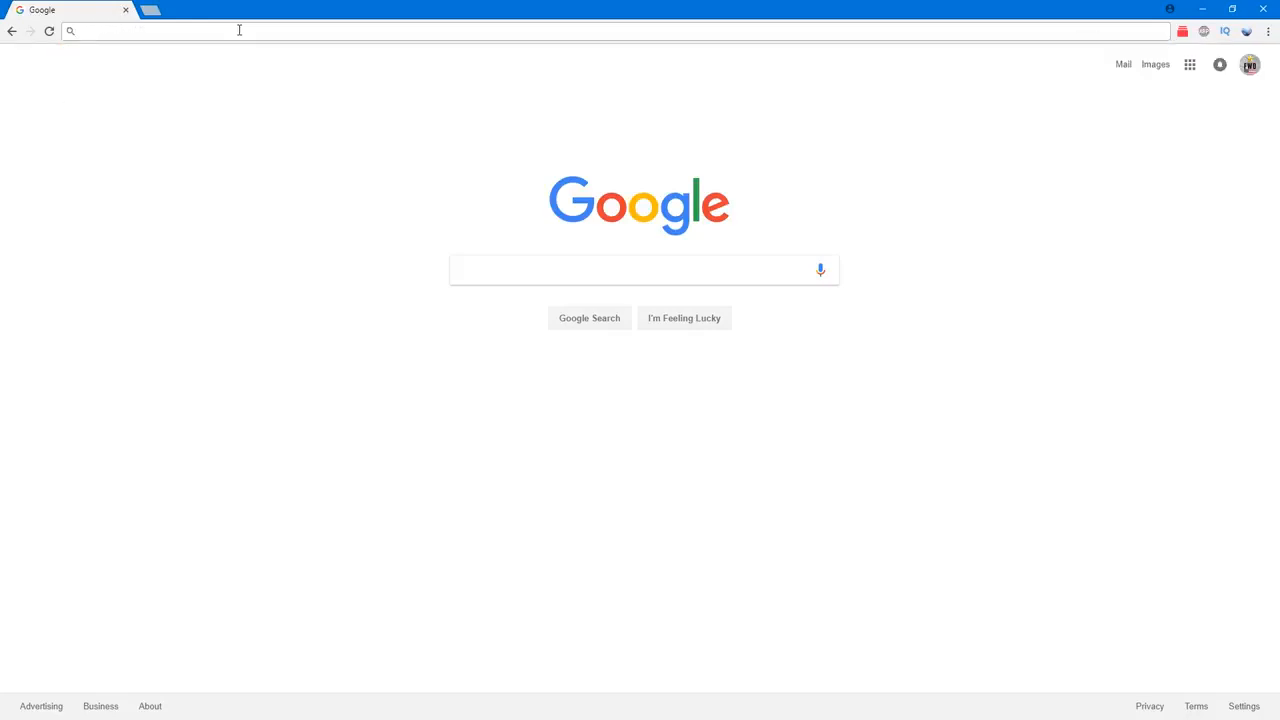
Step: Go to streamhelp.org/kodi and download the Android version of Kodi 17.3
type("stream")
key("Down")
key("Down")
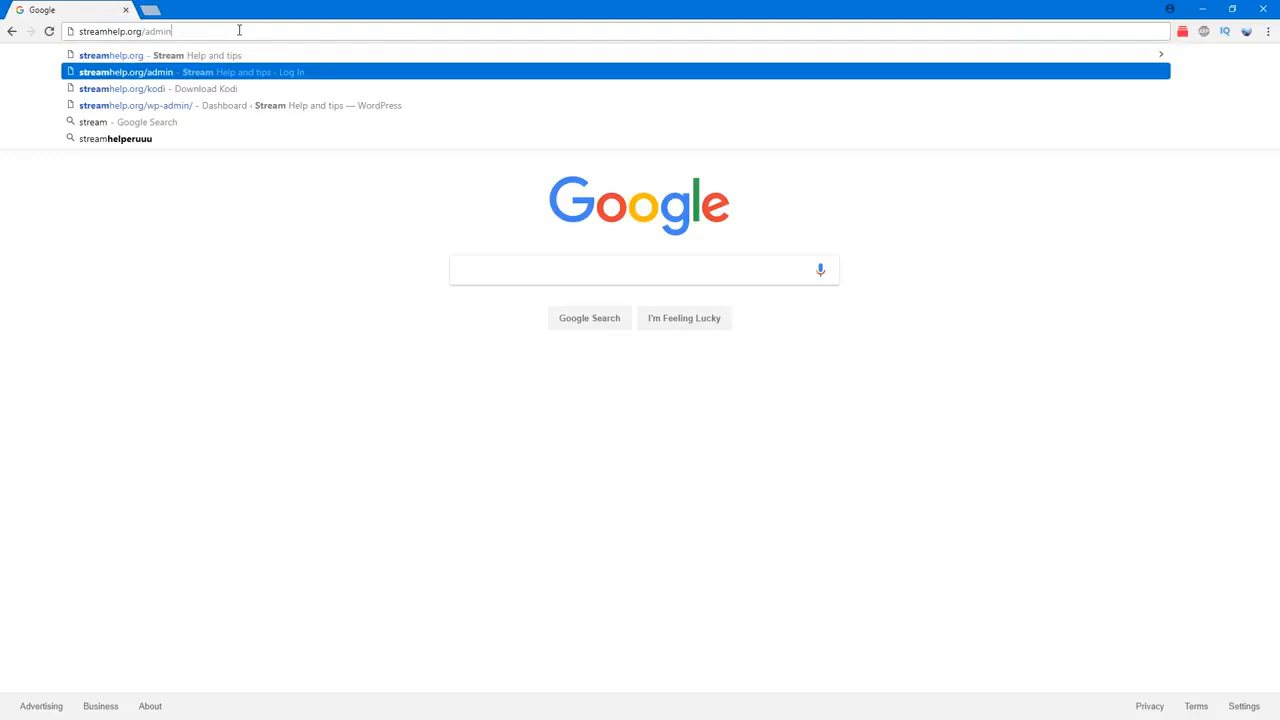
key("Return")
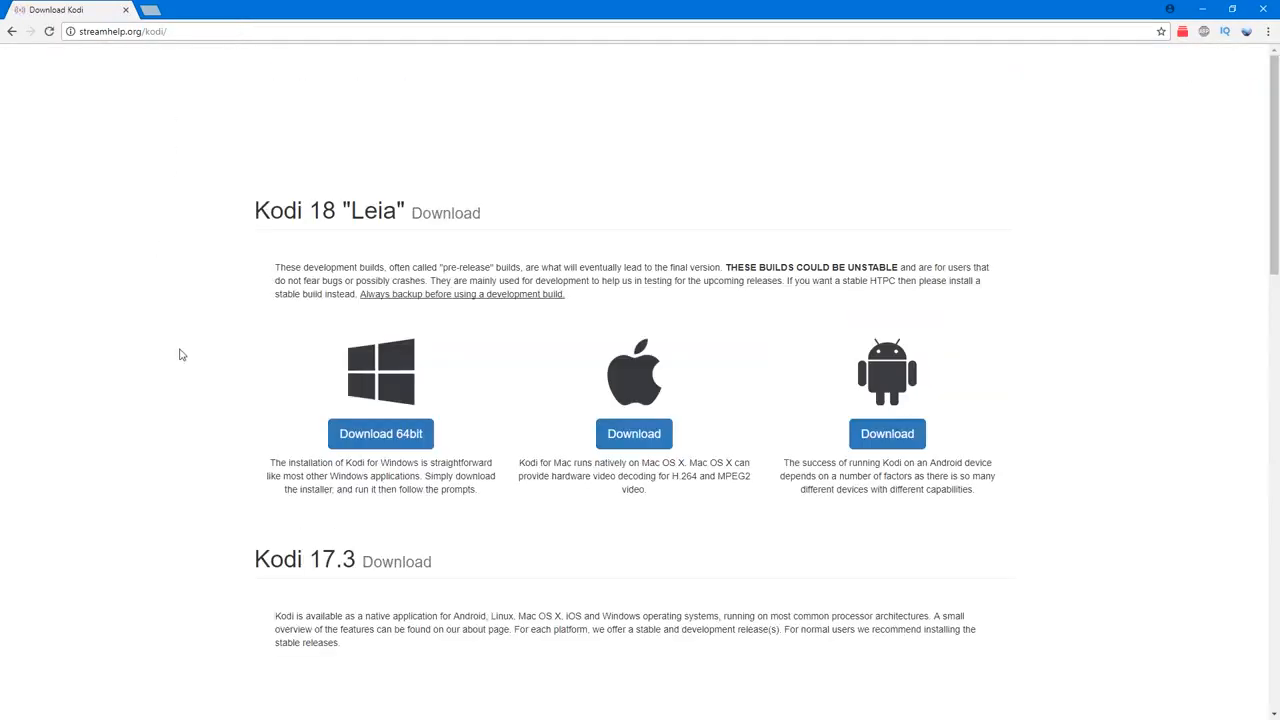
scroll(189, 363, "down", 3)
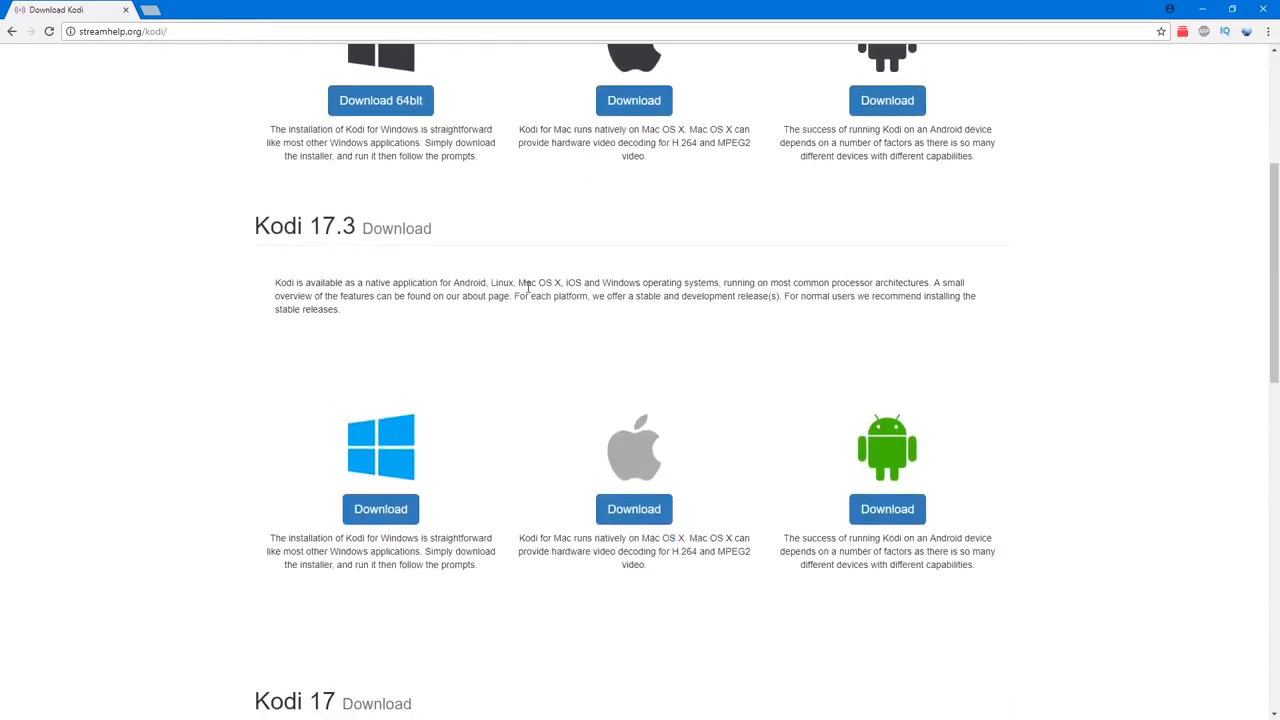
left_click(887, 512)
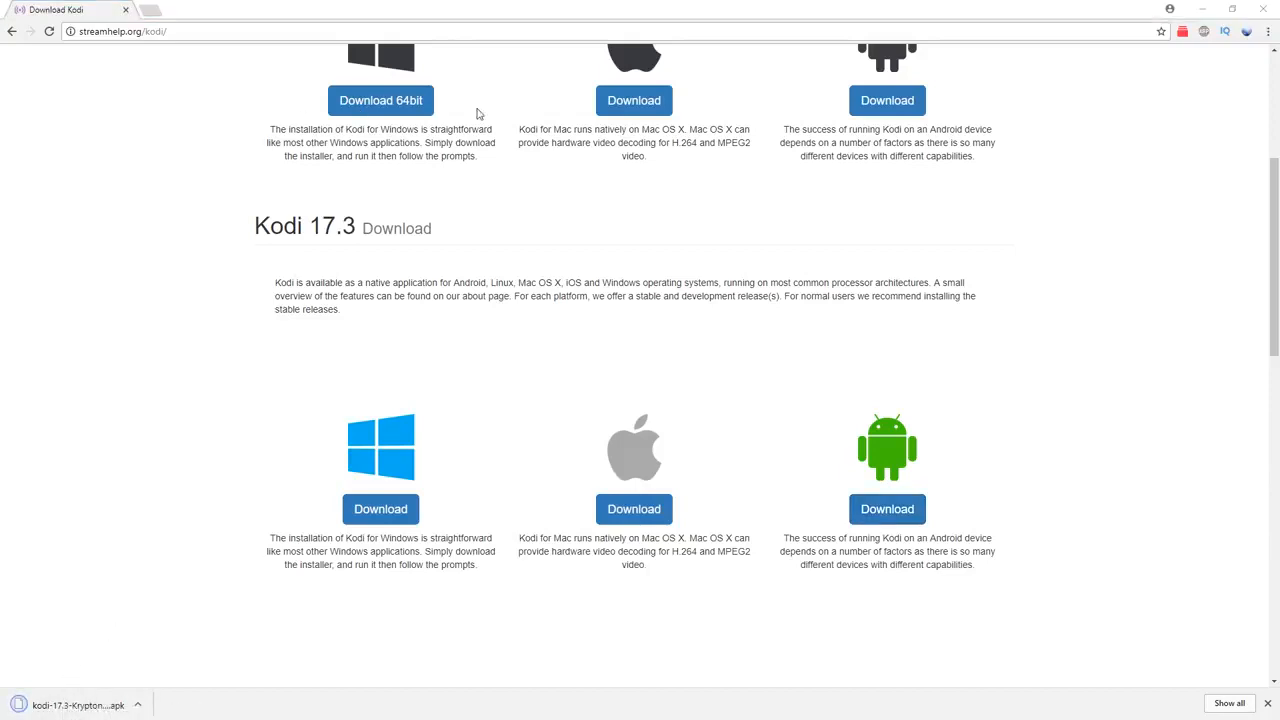
Step: Move kodi-17.3-Krypton-armeabi-v7a.apk from the Desktop into the APK folder
left_click_drag(628, 121, 653, 100)
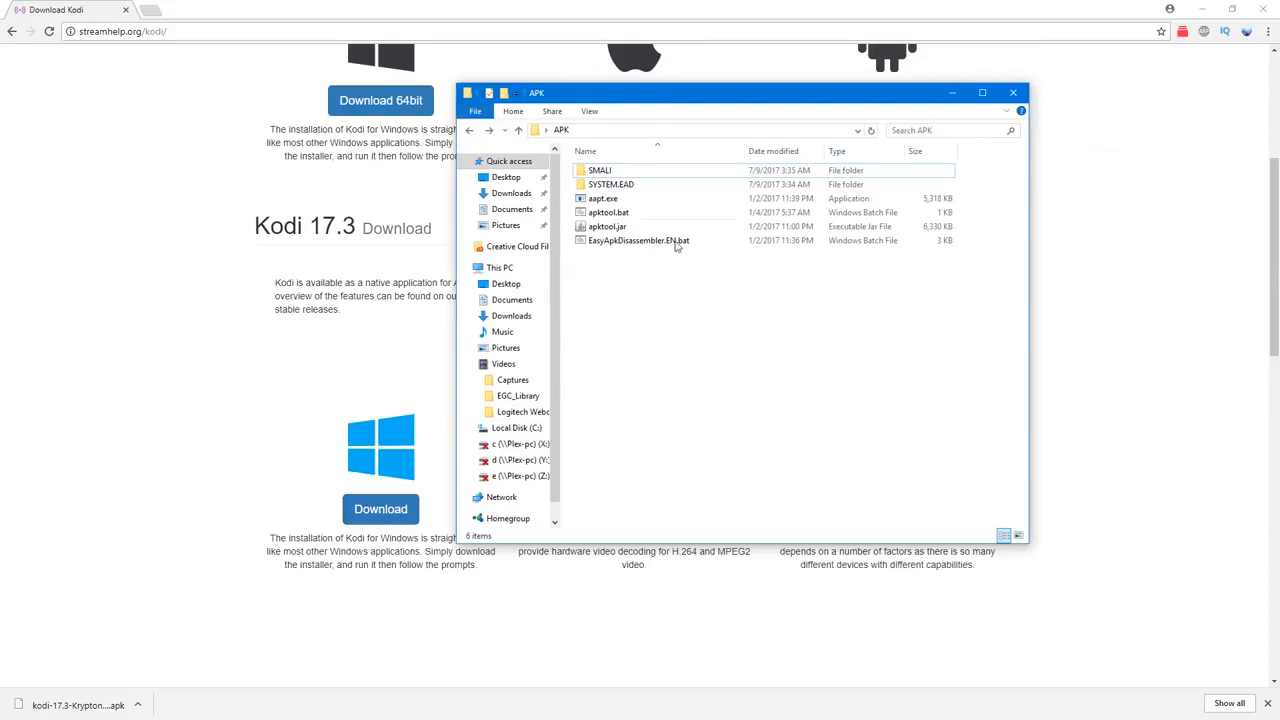
left_click(508, 178)
left_click(1000, 338)
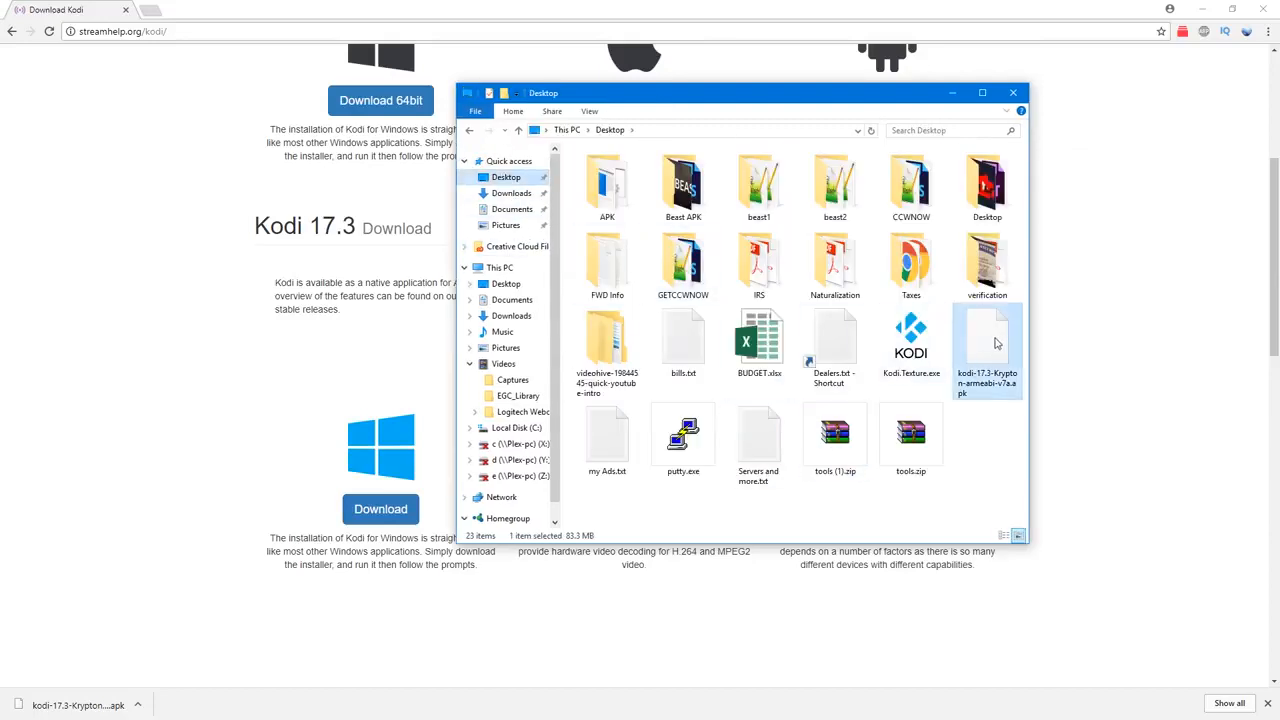
right_click(986, 346)
left_click(1013, 516)
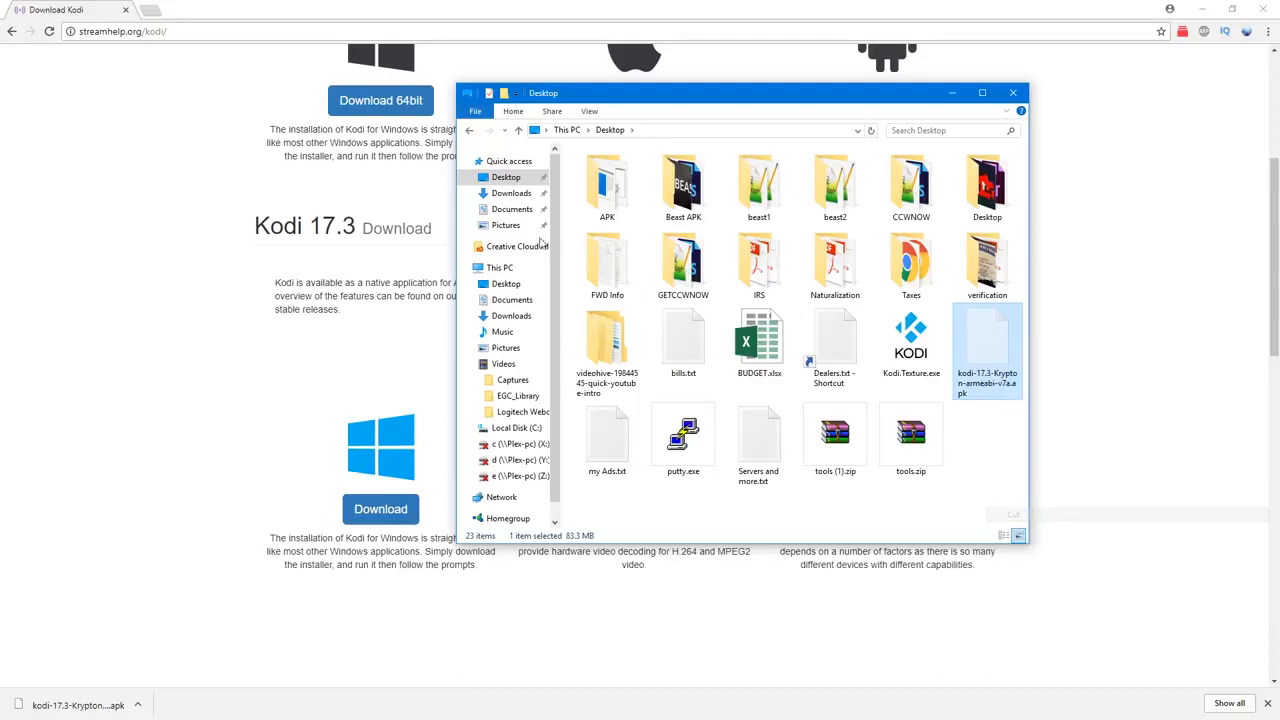
left_click(469, 130)
right_click(591, 297)
left_click(683, 384)
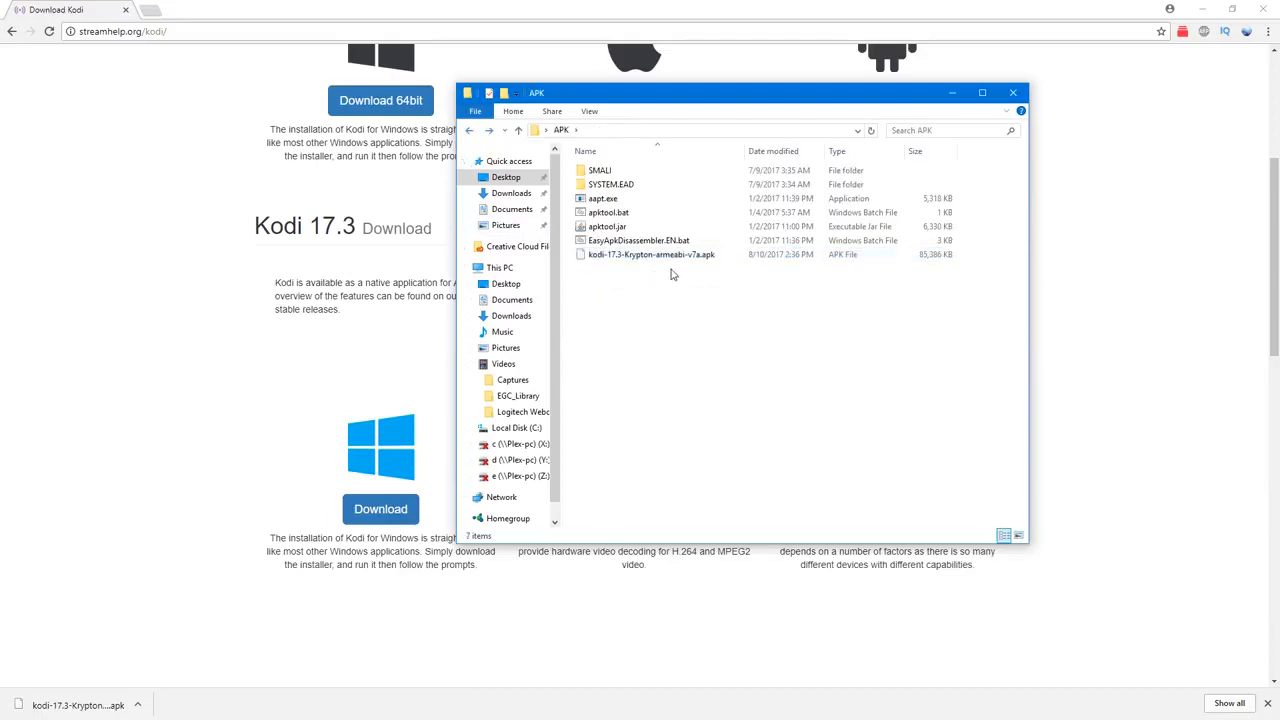
Step: Open a command prompt (cmd) directly in the APK folder
left_click_drag(688, 97, 622, 161)
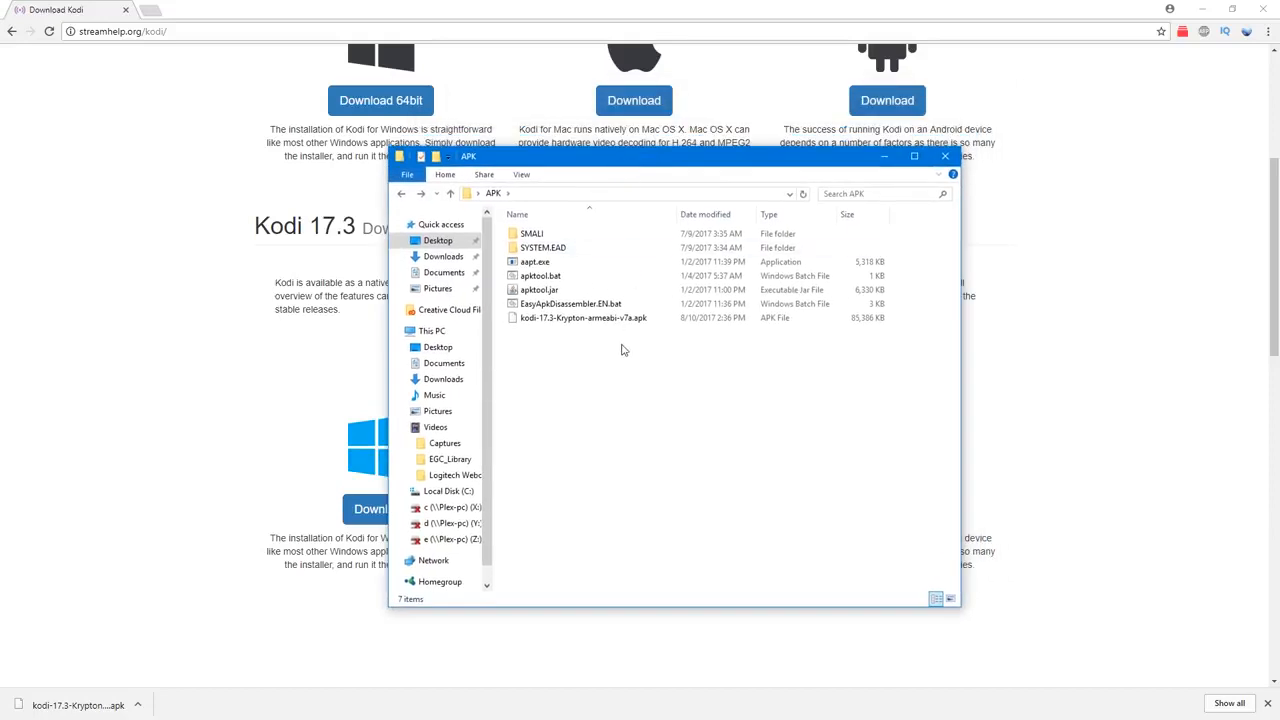
left_click(611, 194)
left_click(624, 197)
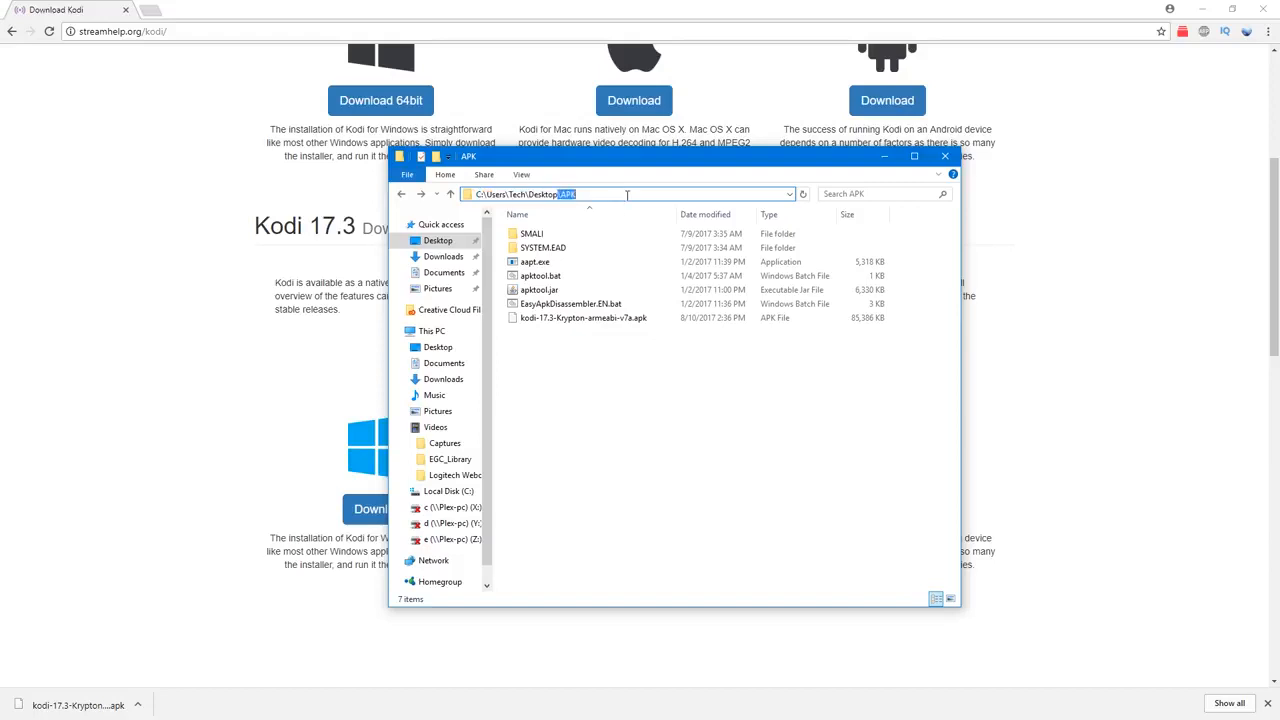
left_click_drag(574, 194, 466, 194)
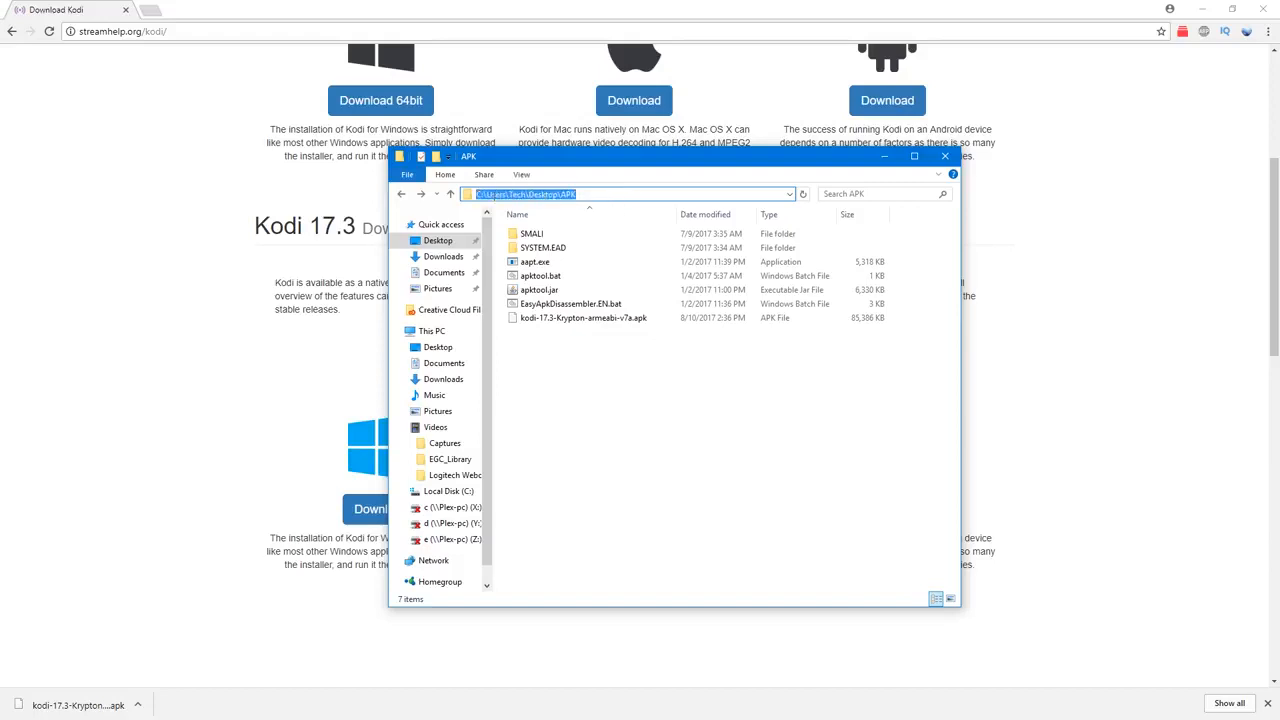
type("cmd")
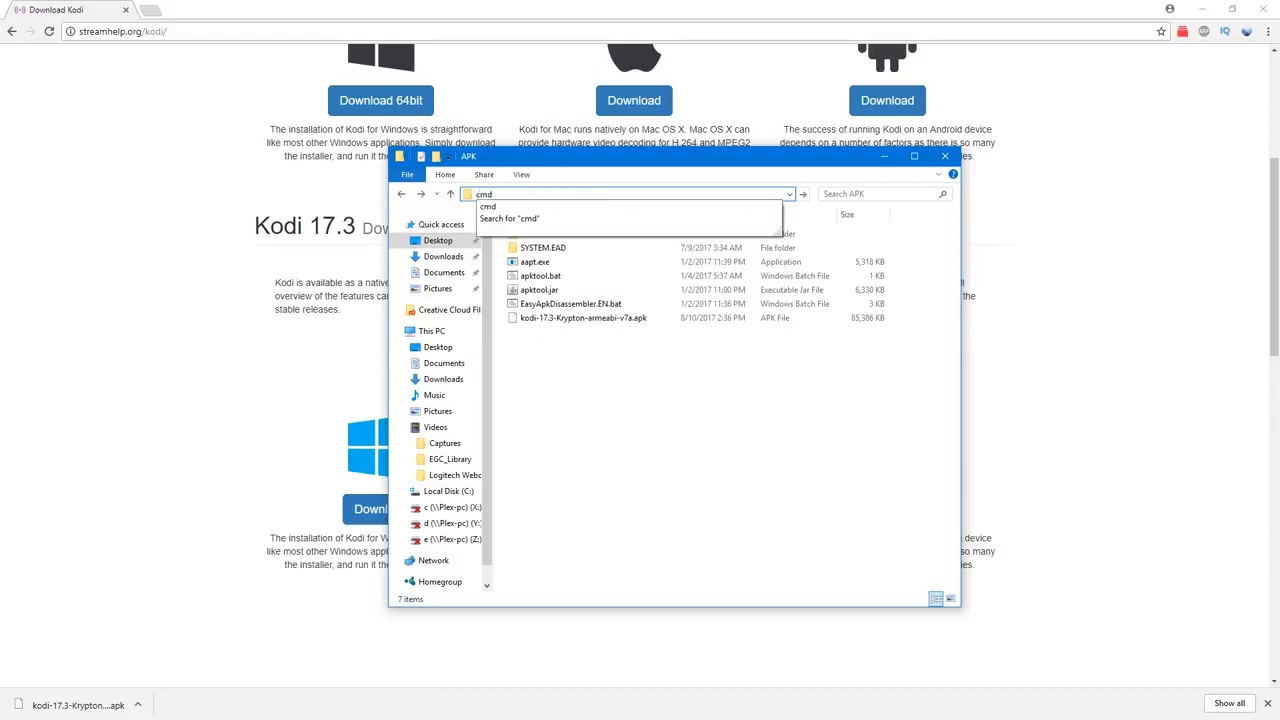
key("Return")
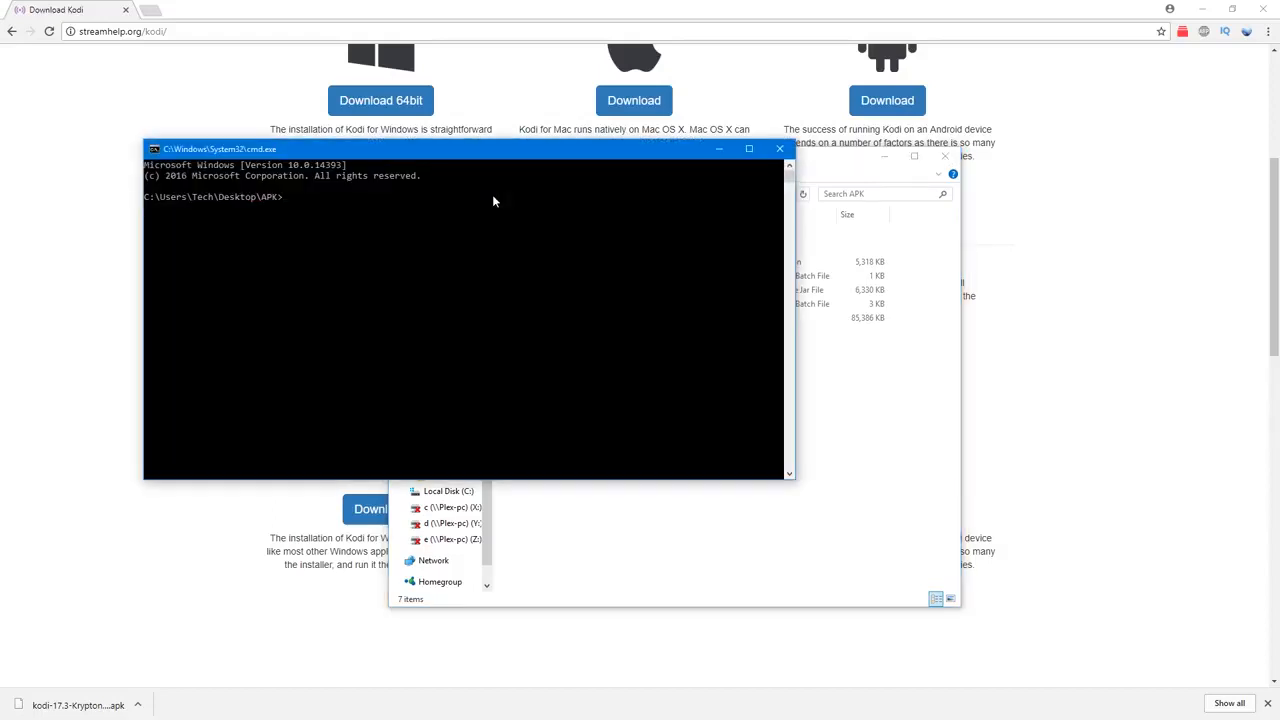
Step: Decompile the Kodi package by running apktool d on kodi-17.3-Krypton-armeabi-v7a.apk in the APK folder
type("apktool d")
left_click_drag(623, 152, 548, 194)
left_click(694, 163)
left_click_drag(694, 163, 1039, 119)
left_click_drag(909, 281, 553, 306)
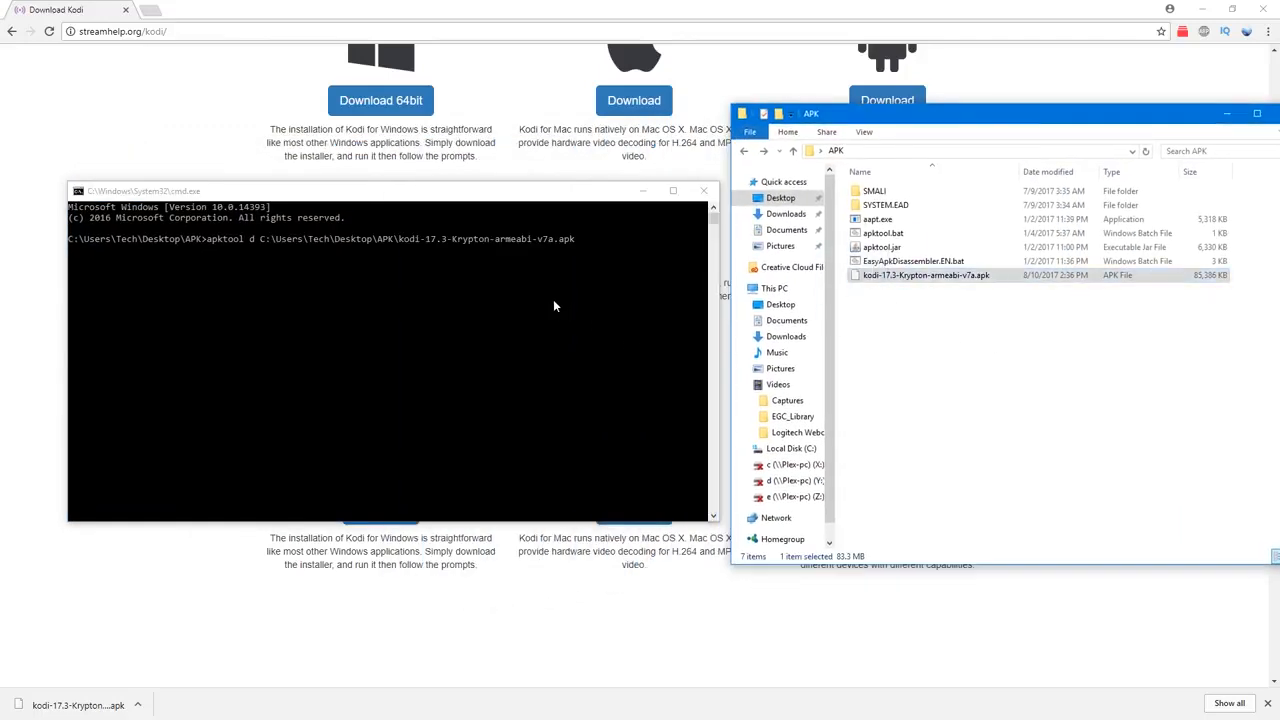
left_click(579, 198)
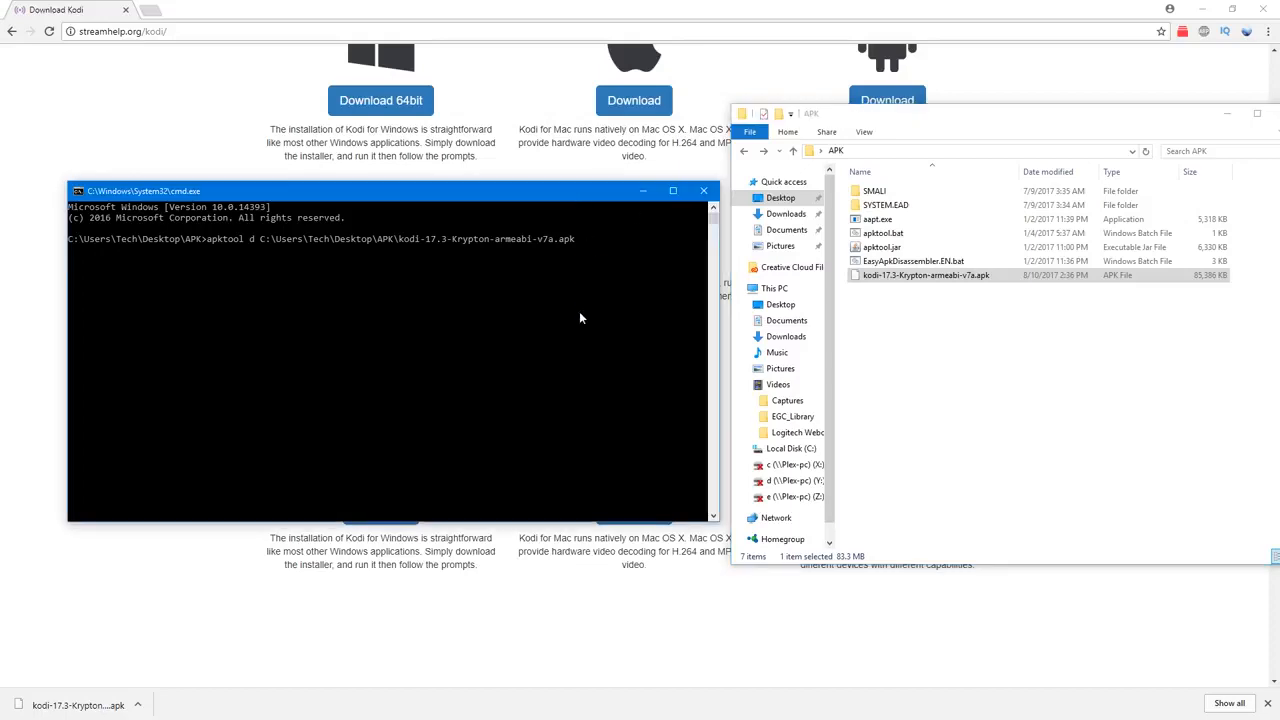
key("Return")
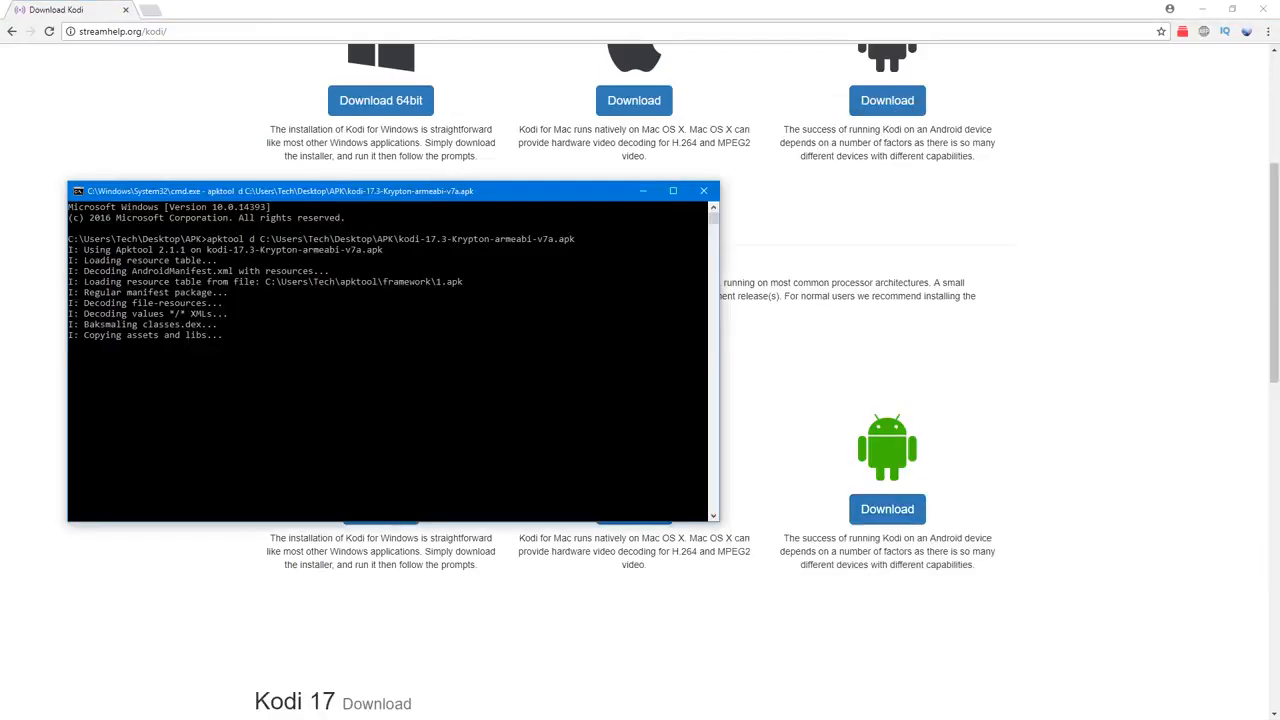
left_click(277, 392)
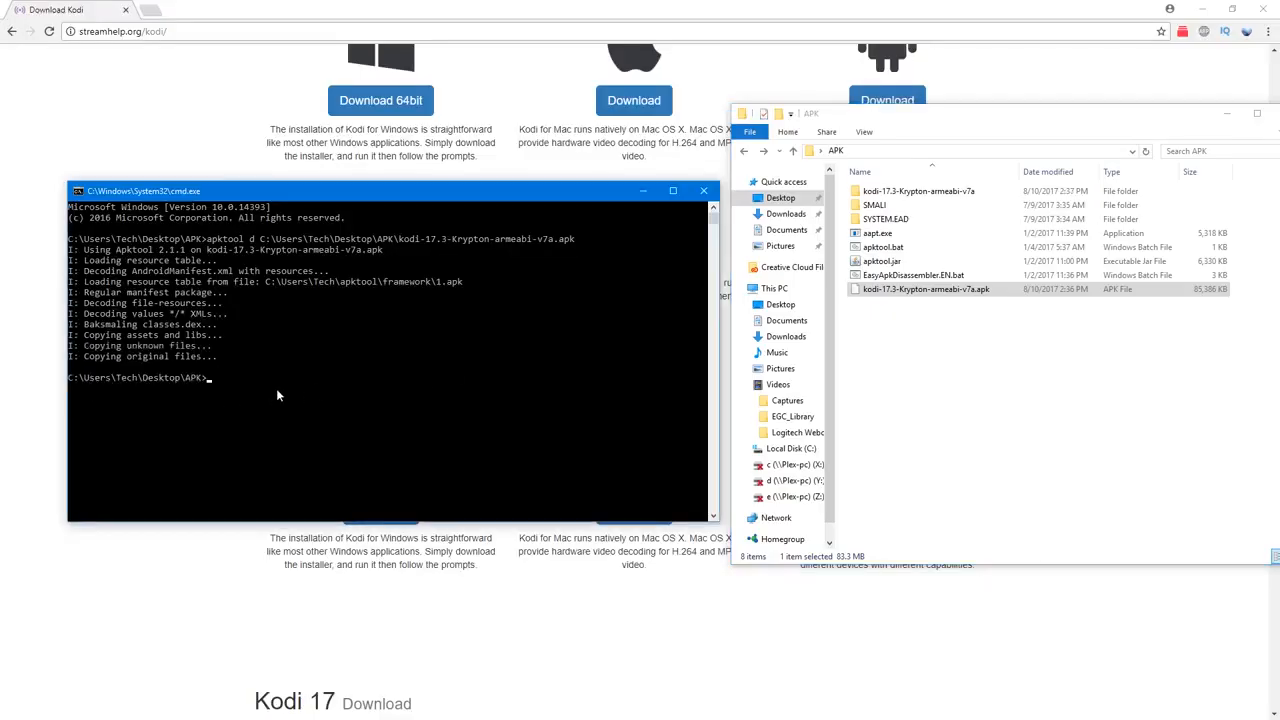
Step: Rename the decompiled kodi-17.3-Krypton-armeabi-v7a folder as testFork, look at its contents and return to the APK folder
left_click(926, 138)
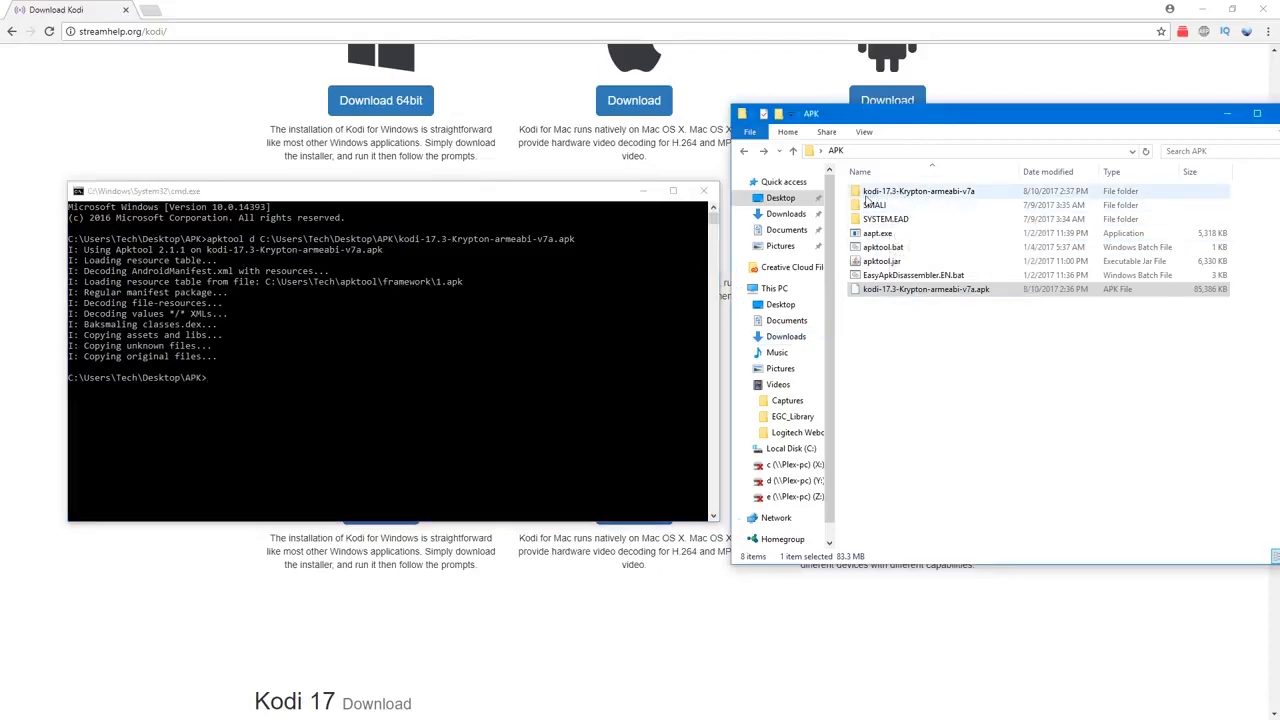
left_click(912, 192)
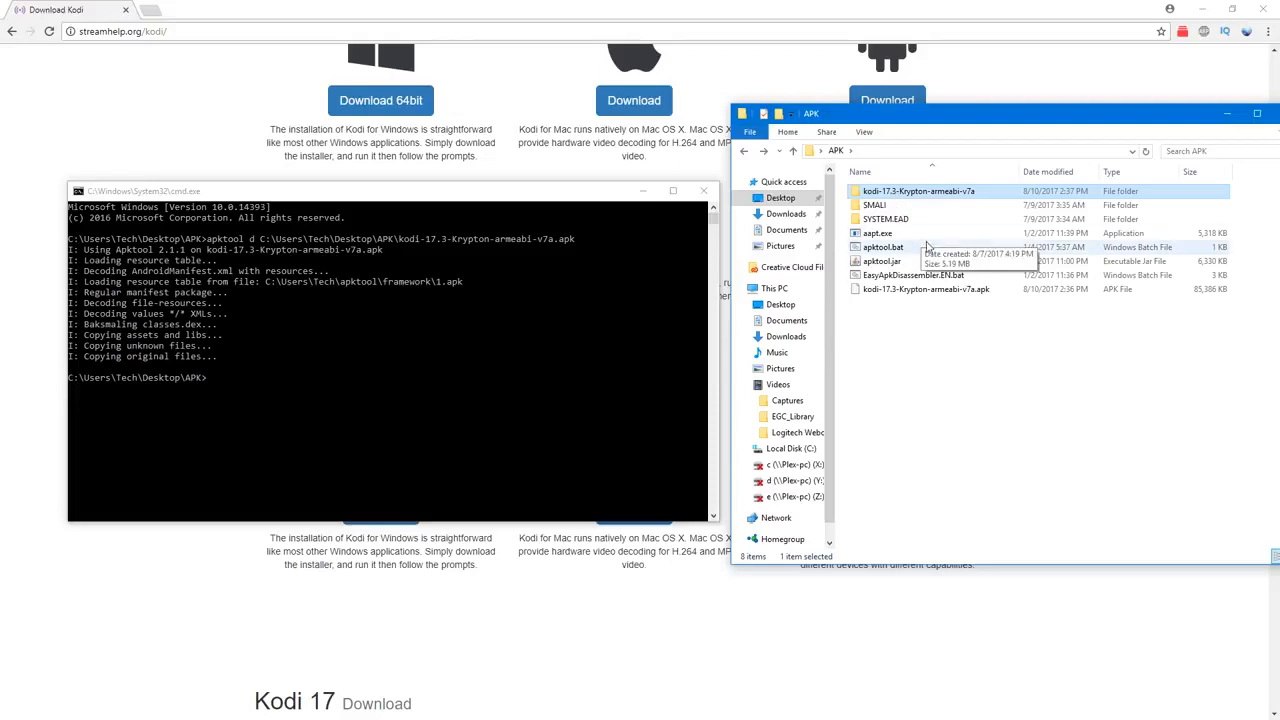
key("F2")
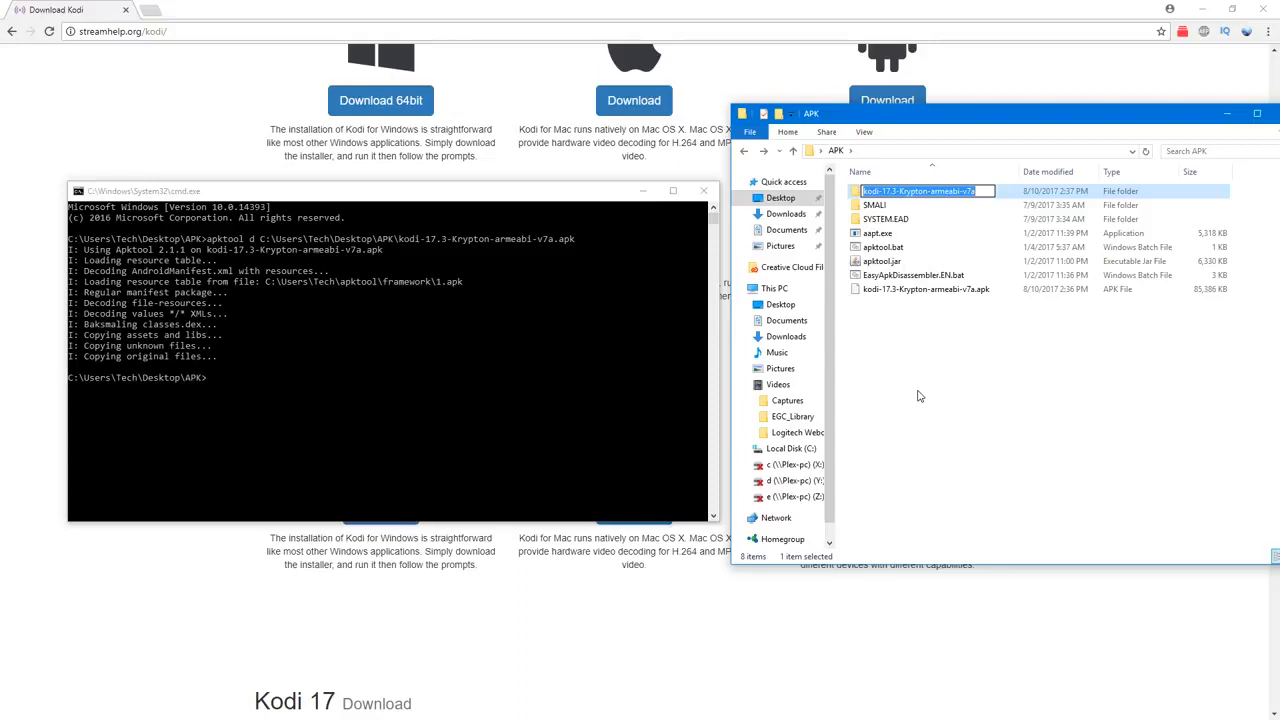
type("Test")
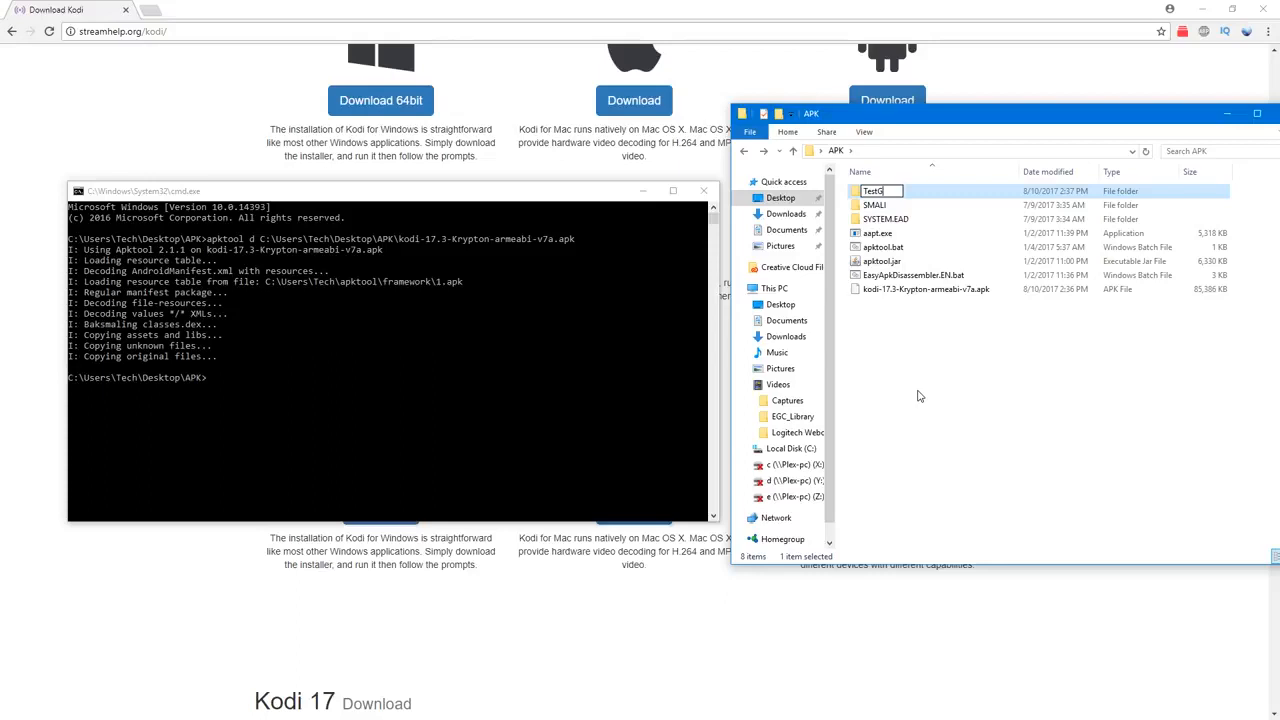
key("Return")
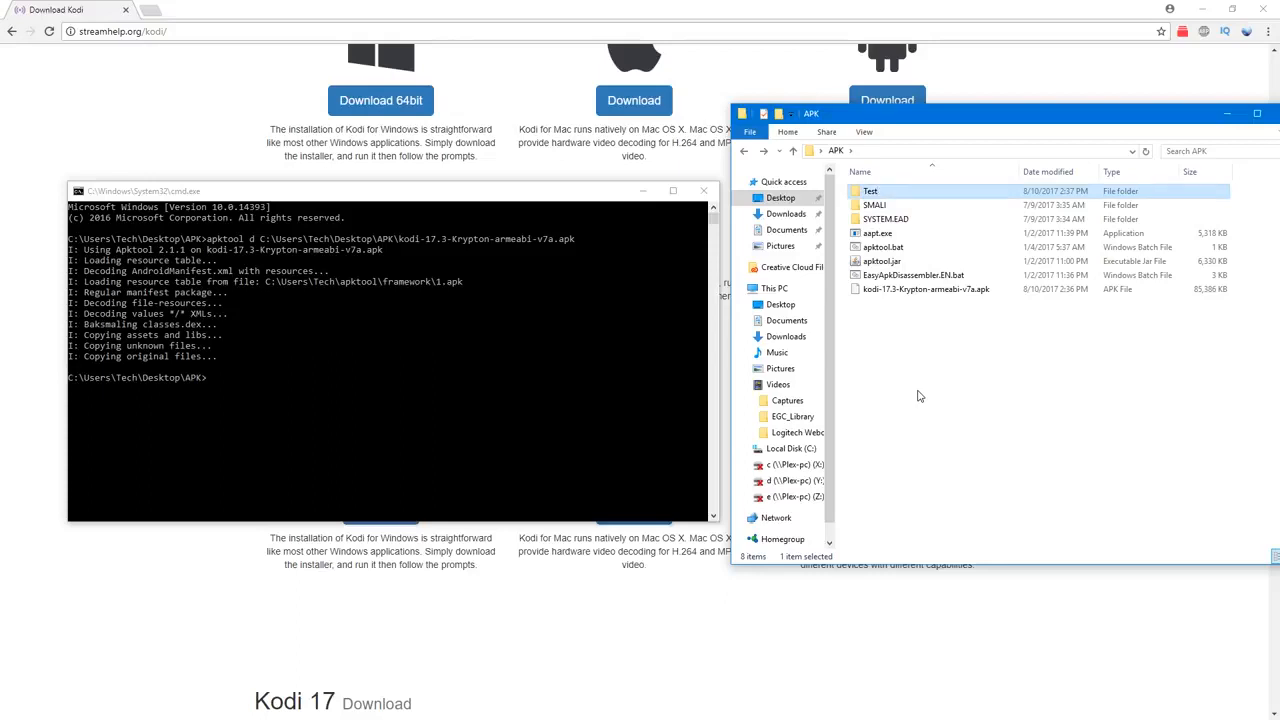
key("F2")
type("testFork")
key("Return")
double_click(884, 193)
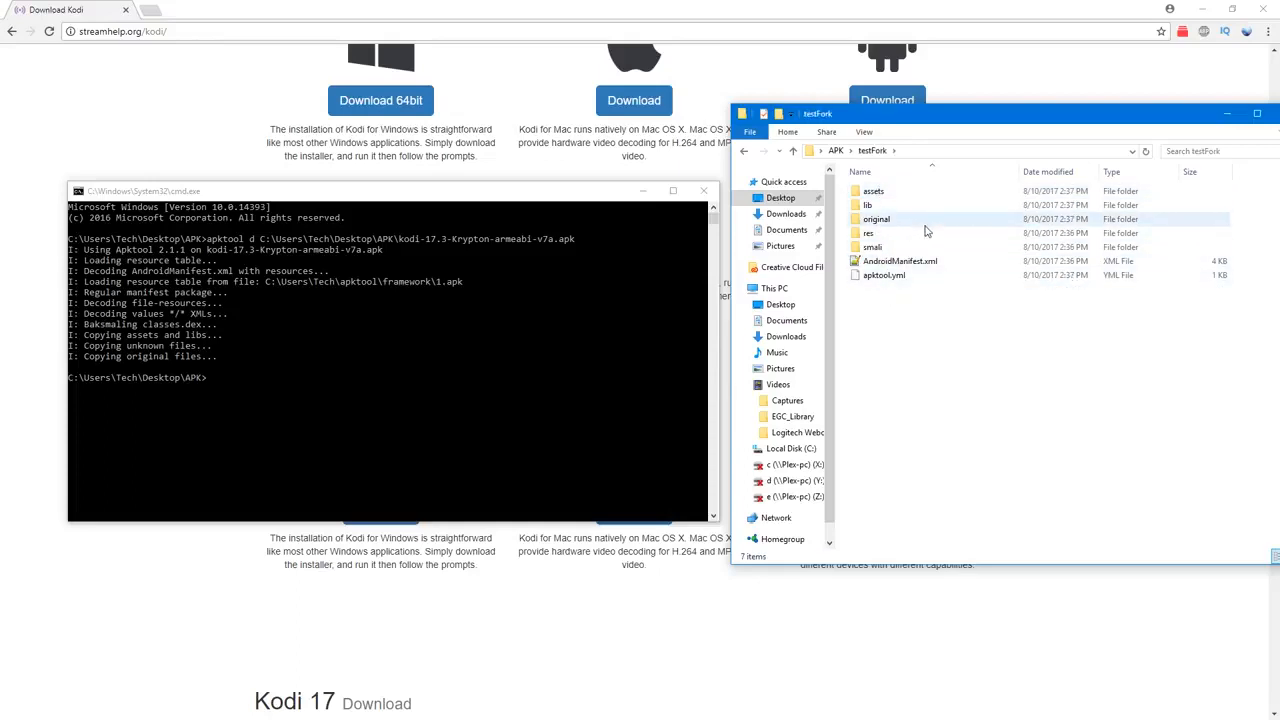
left_click(743, 151)
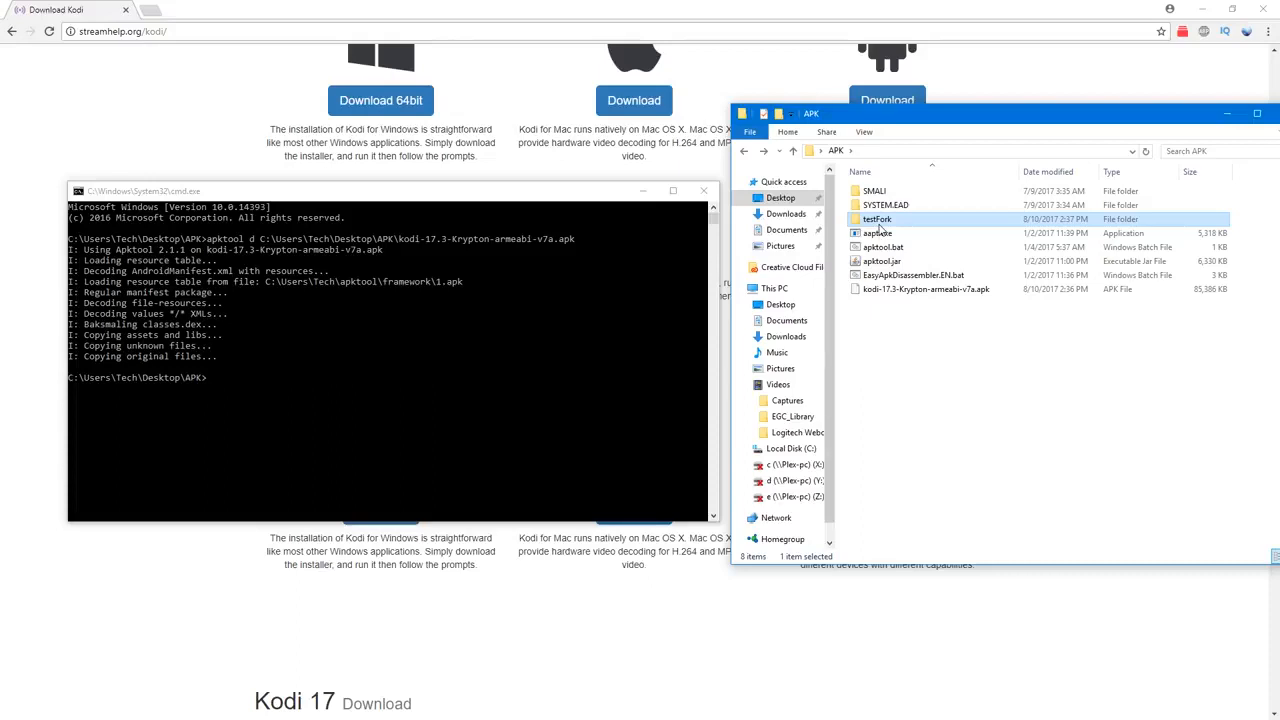
Step: Open the assets\addons folder inside testFork and look through its add-on folders
left_click_drag(935, 119, 497, 134)
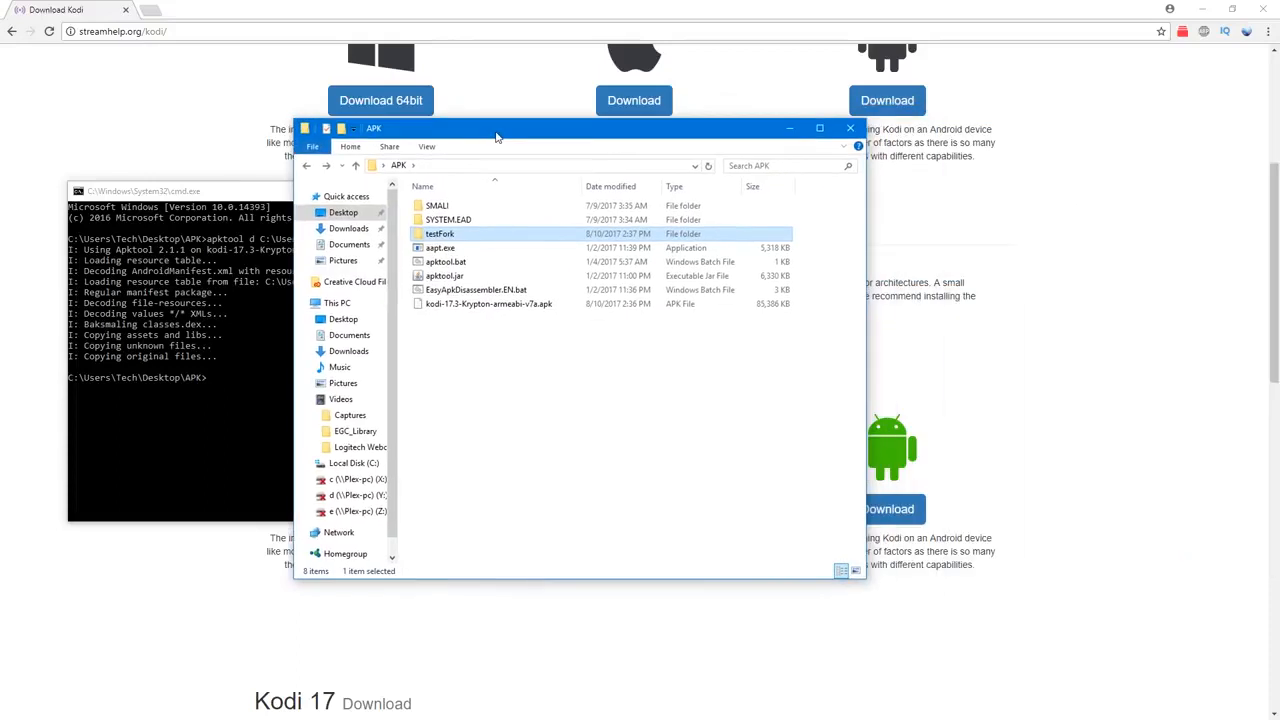
double_click(447, 236)
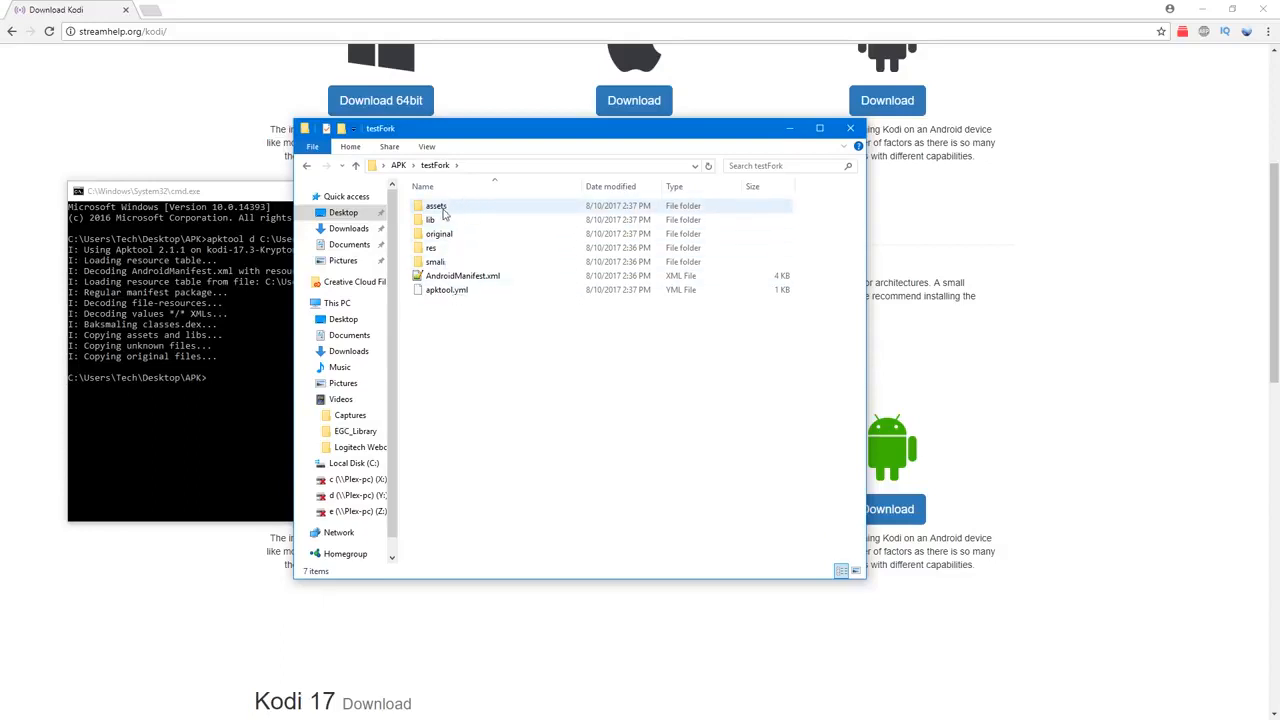
double_click(437, 206)
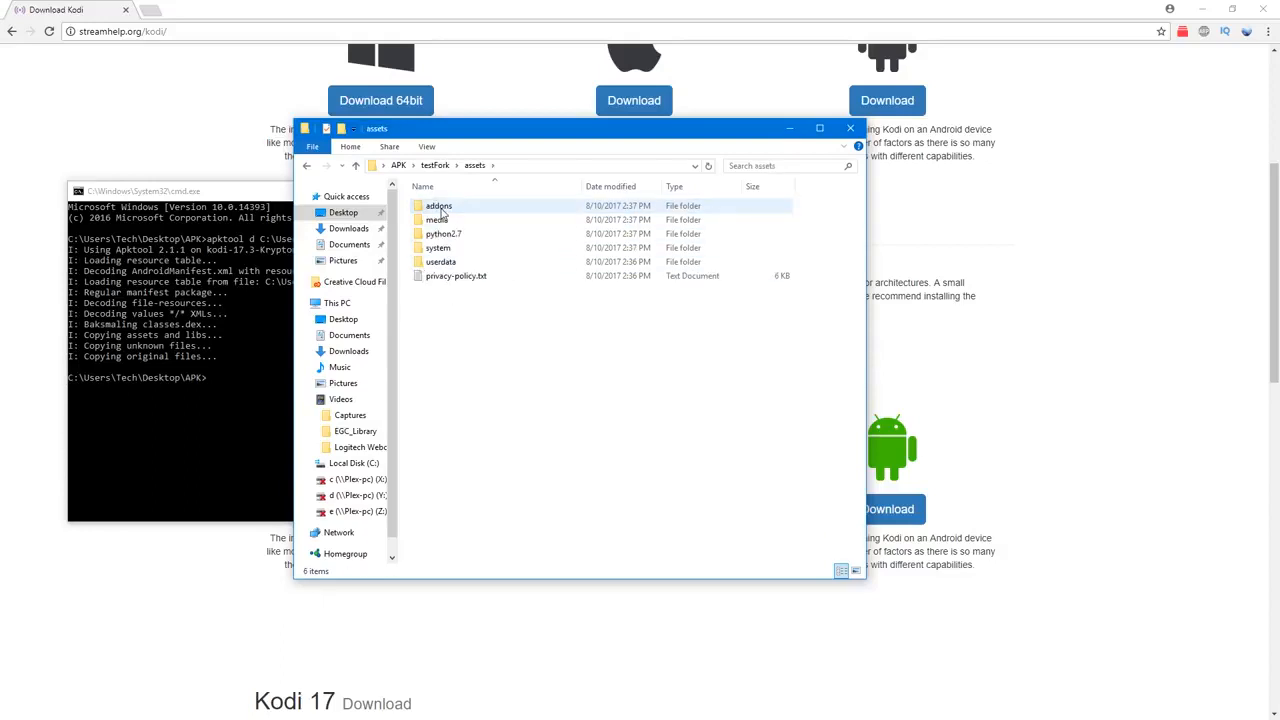
double_click(462, 207)
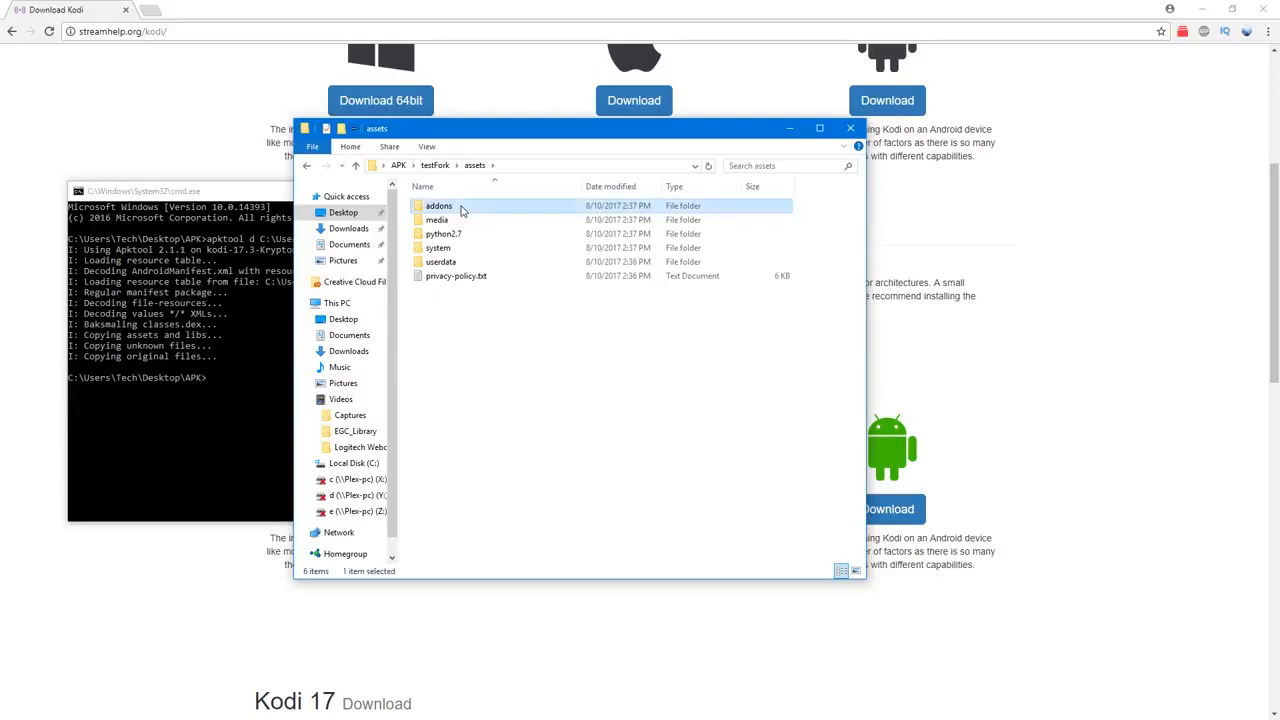
scroll(628, 300, "down", 15)
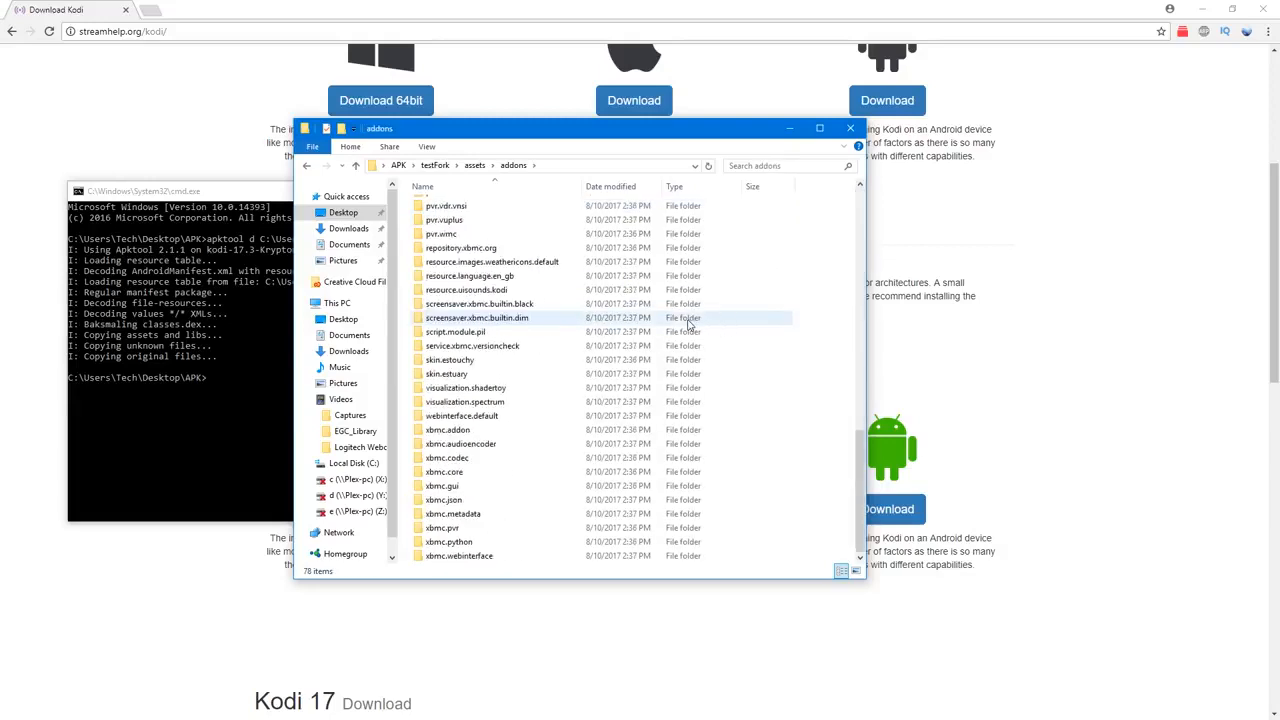
scroll(646, 328, "up", 15)
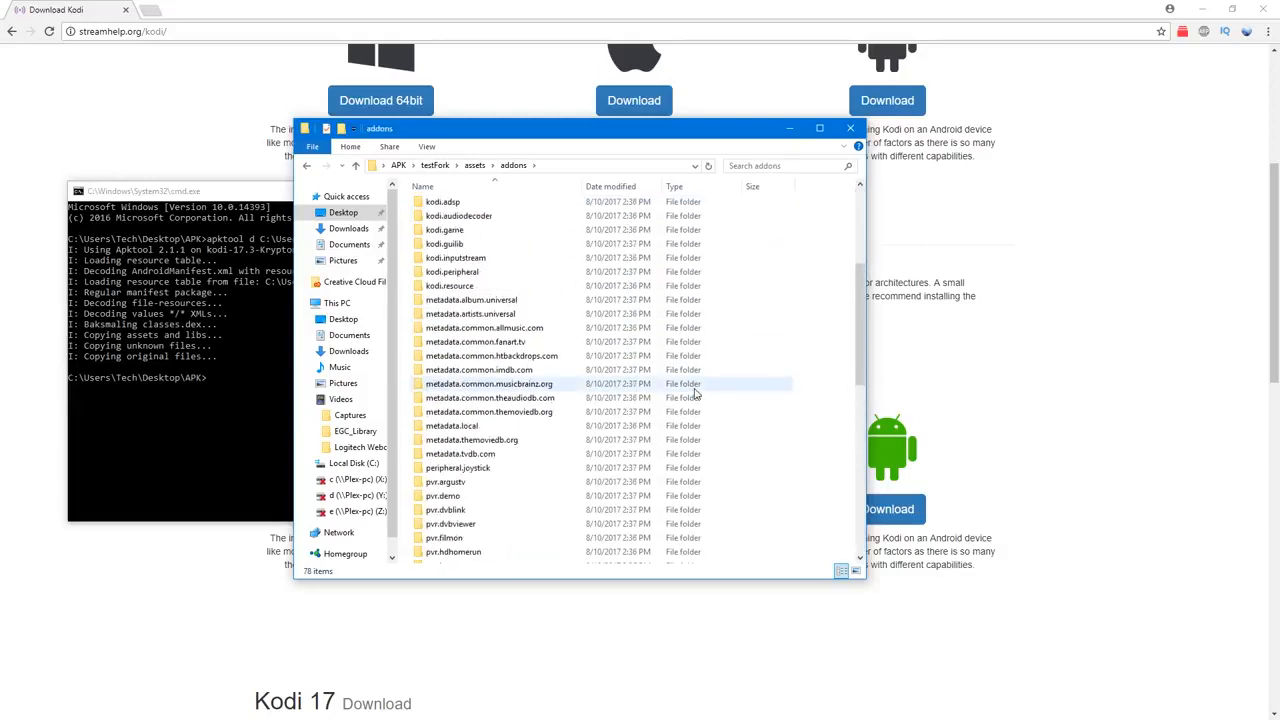
scroll(693, 392, "down", 10)
scroll(692, 390, "up", 5)
scroll(692, 390, "up", 5)
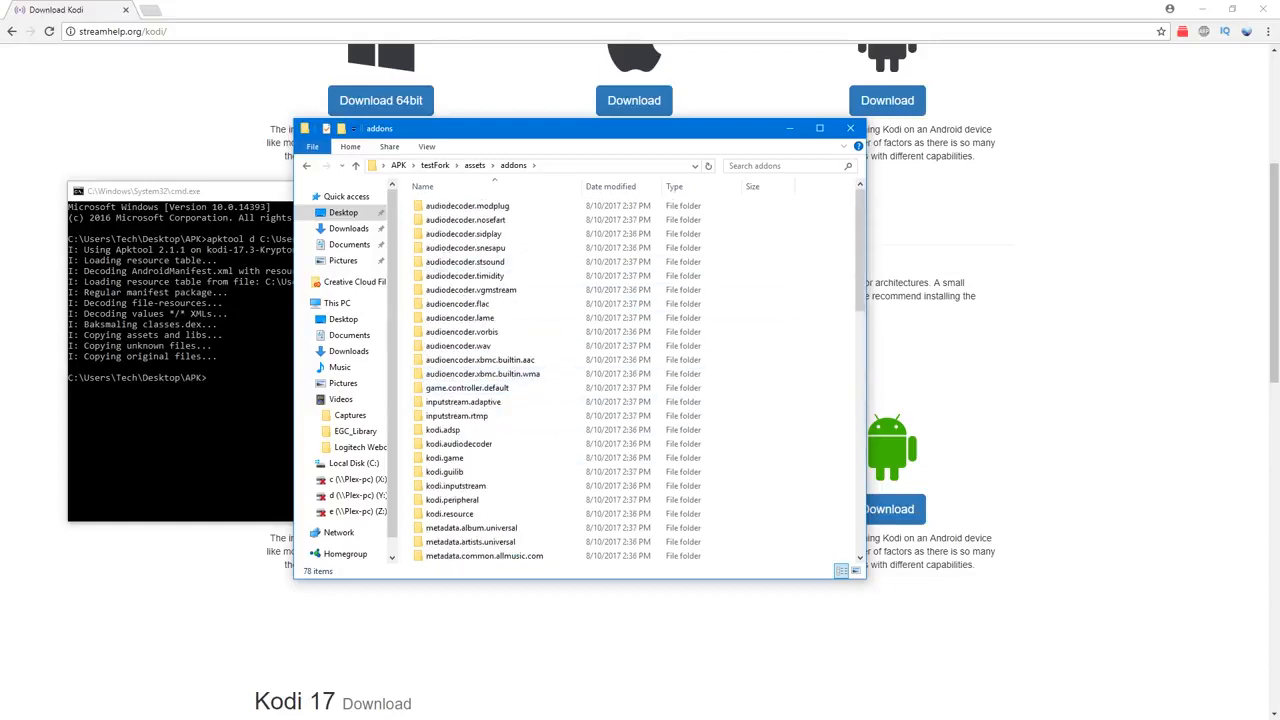
Step: In the Beast APK window, go to AppData\Roaming and open the addons folder of Kodi Royalist 17.3
left_click_drag(0, 111, 332, 110)
left_click(295, 130)
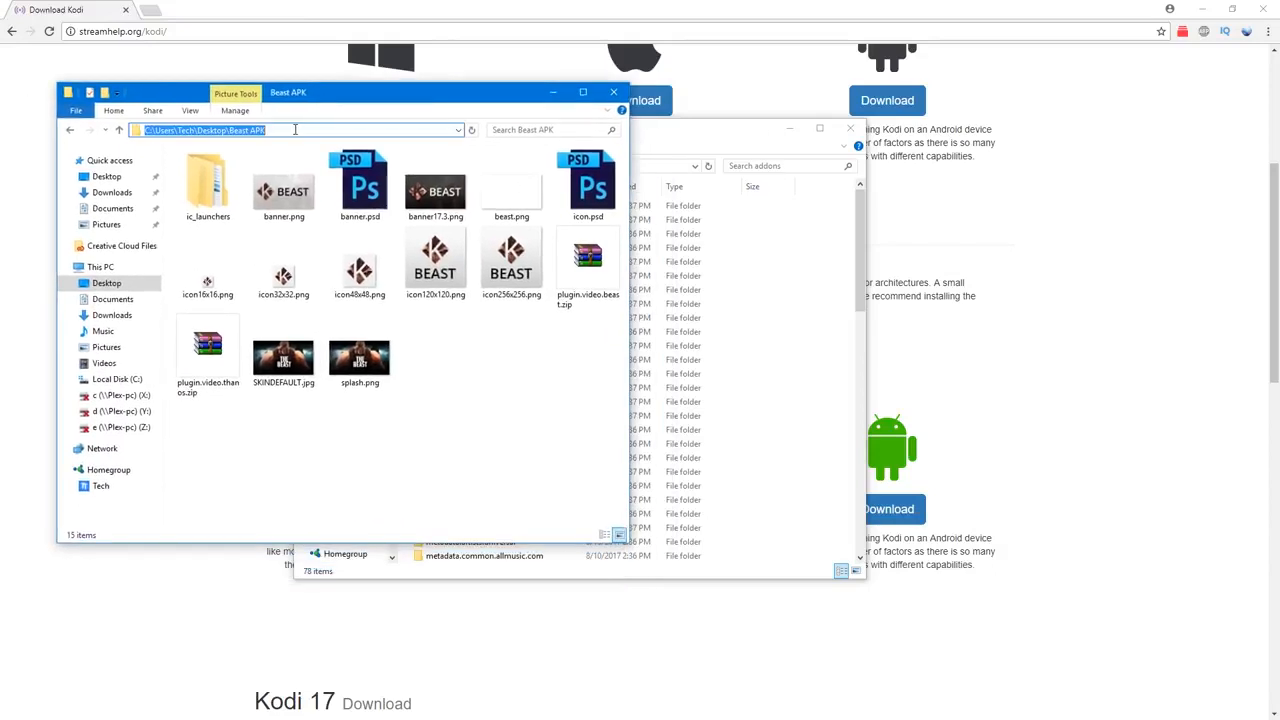
key("Down")
key("Down")
key("Down")
key("Down")
key("Down")
key("Down")
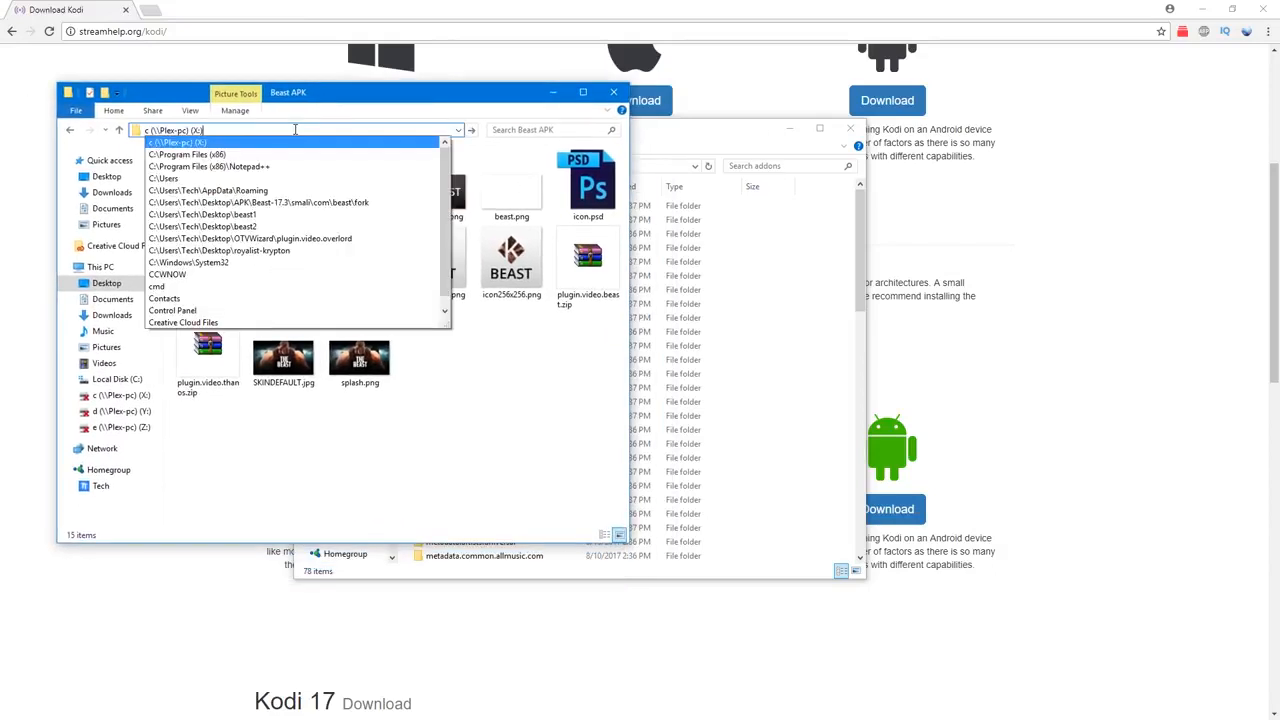
key("Up")
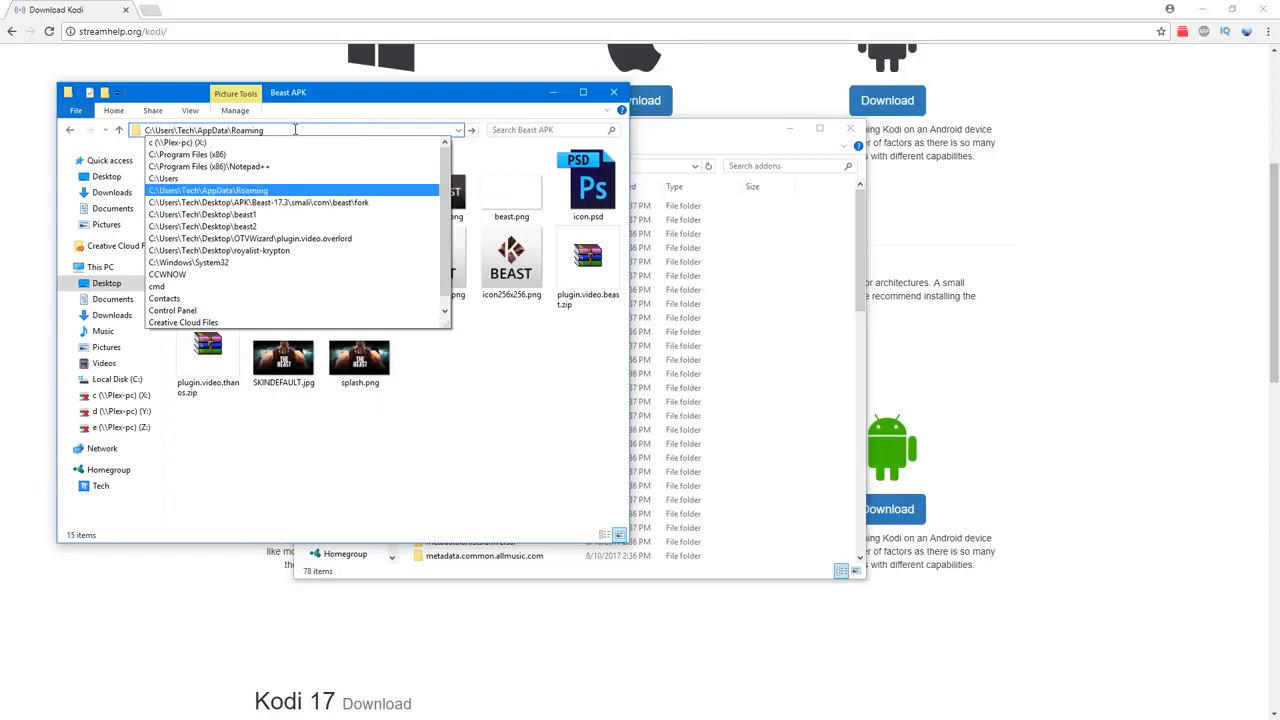
key("Return")
left_click(248, 358)
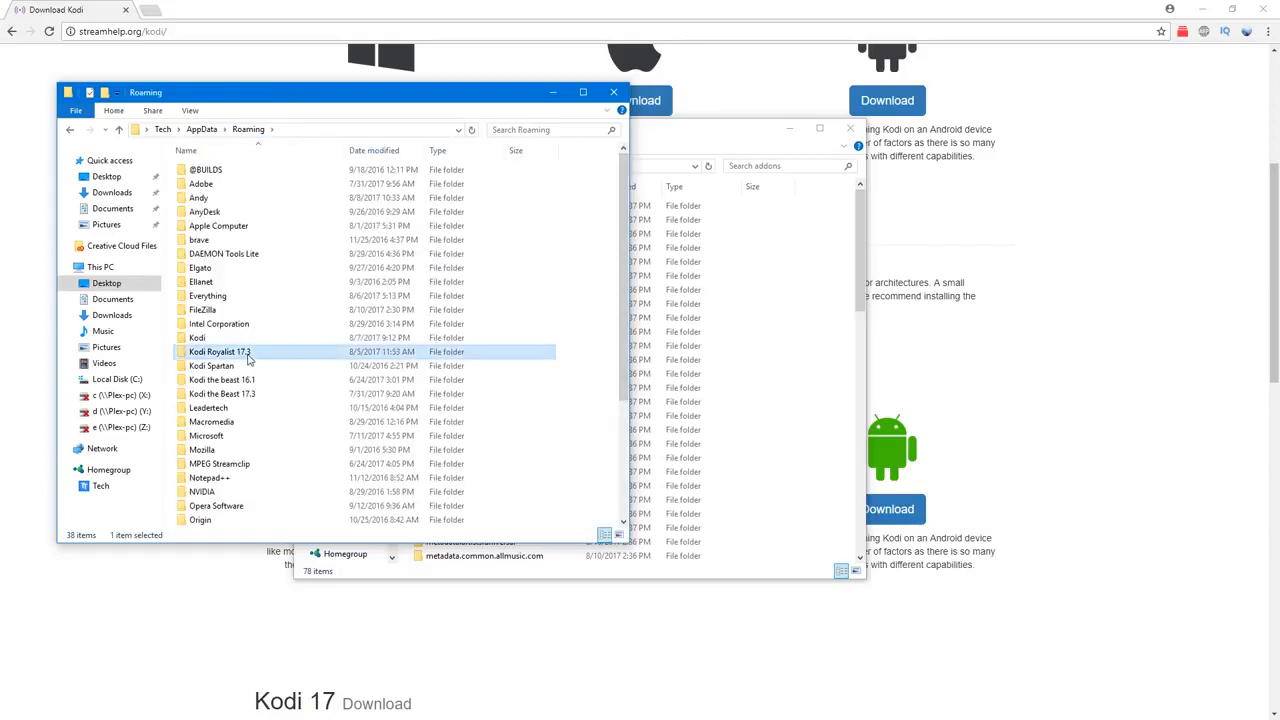
double_click(248, 358)
left_click(225, 173)
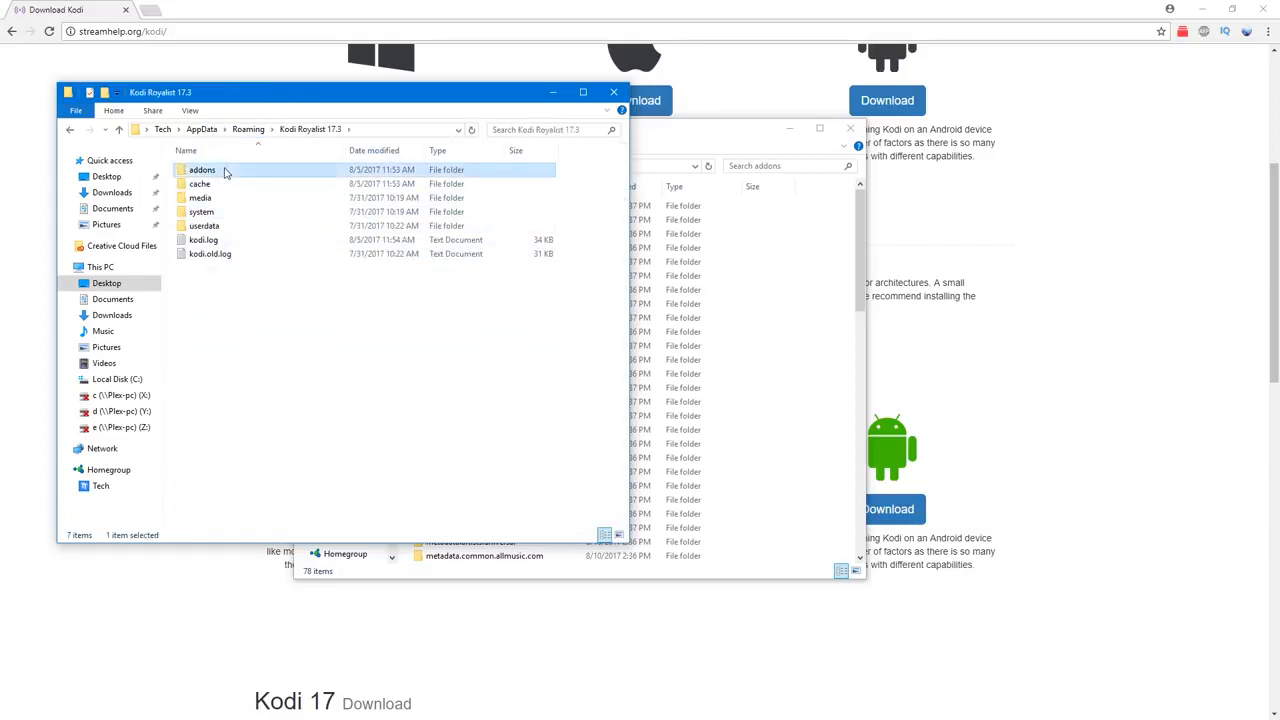
double_click(225, 173)
Step: Copy the plugin.video.thanos folder from the Kodi Royalist 17.3 addons into testFork's assets\addons folder
scroll(410, 350, "down", 15)
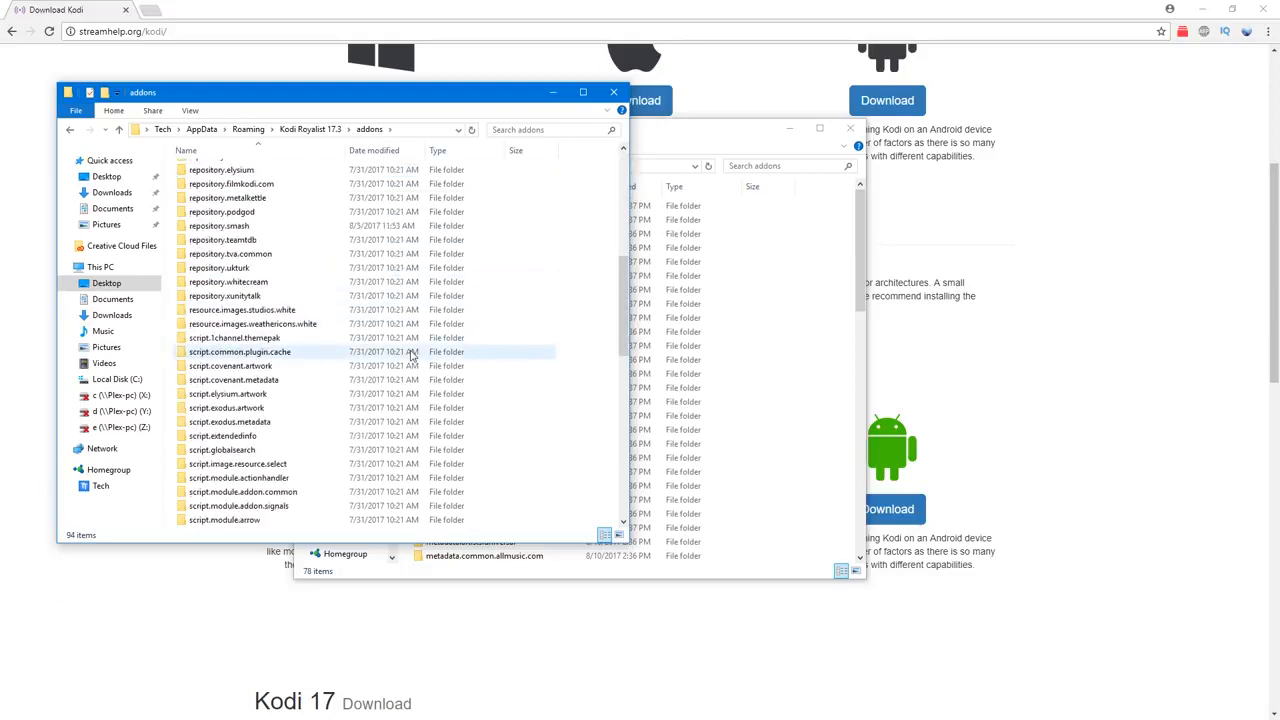
scroll(410, 357, "down", 13)
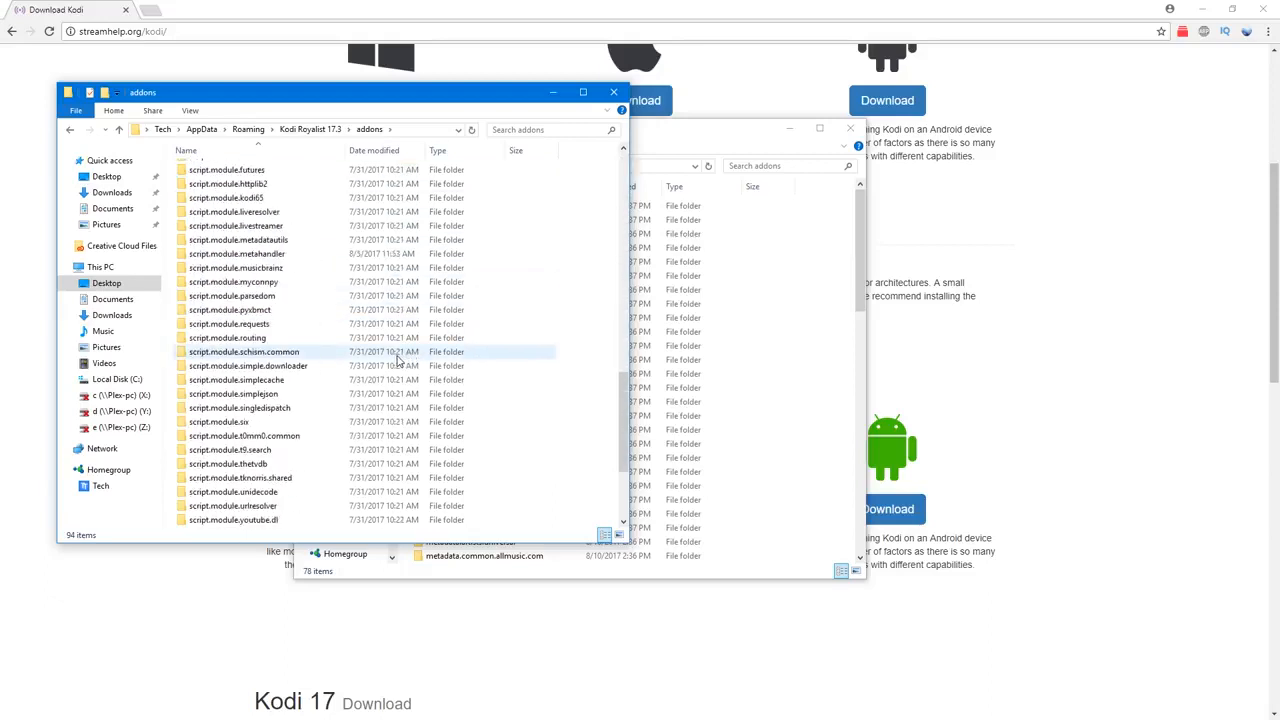
scroll(396, 362, "up", 7)
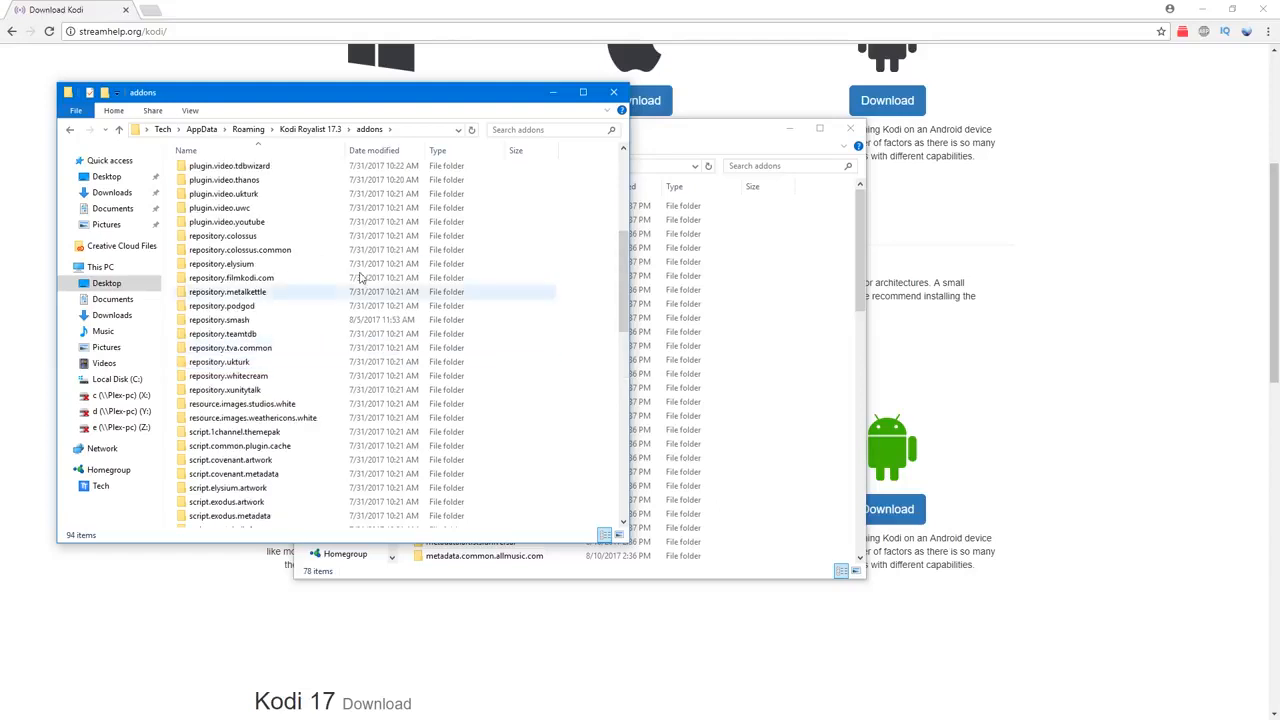
scroll(340, 312, "up", 3)
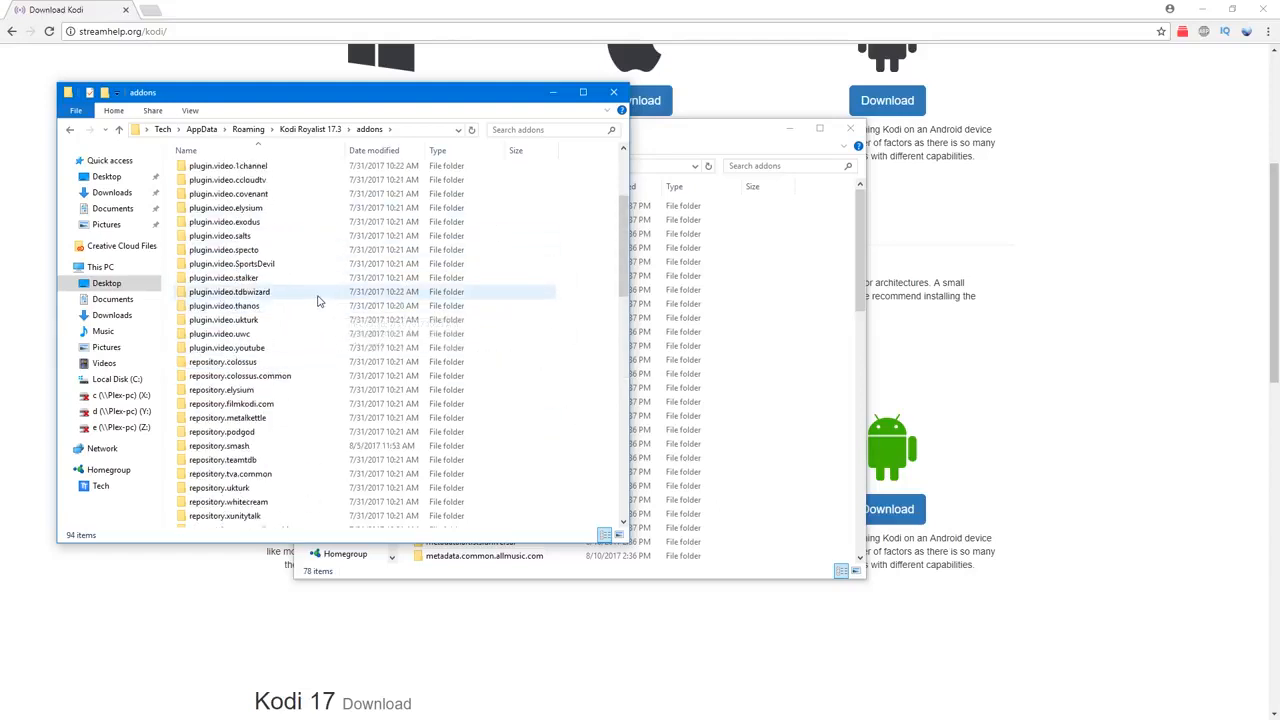
right_click(295, 306)
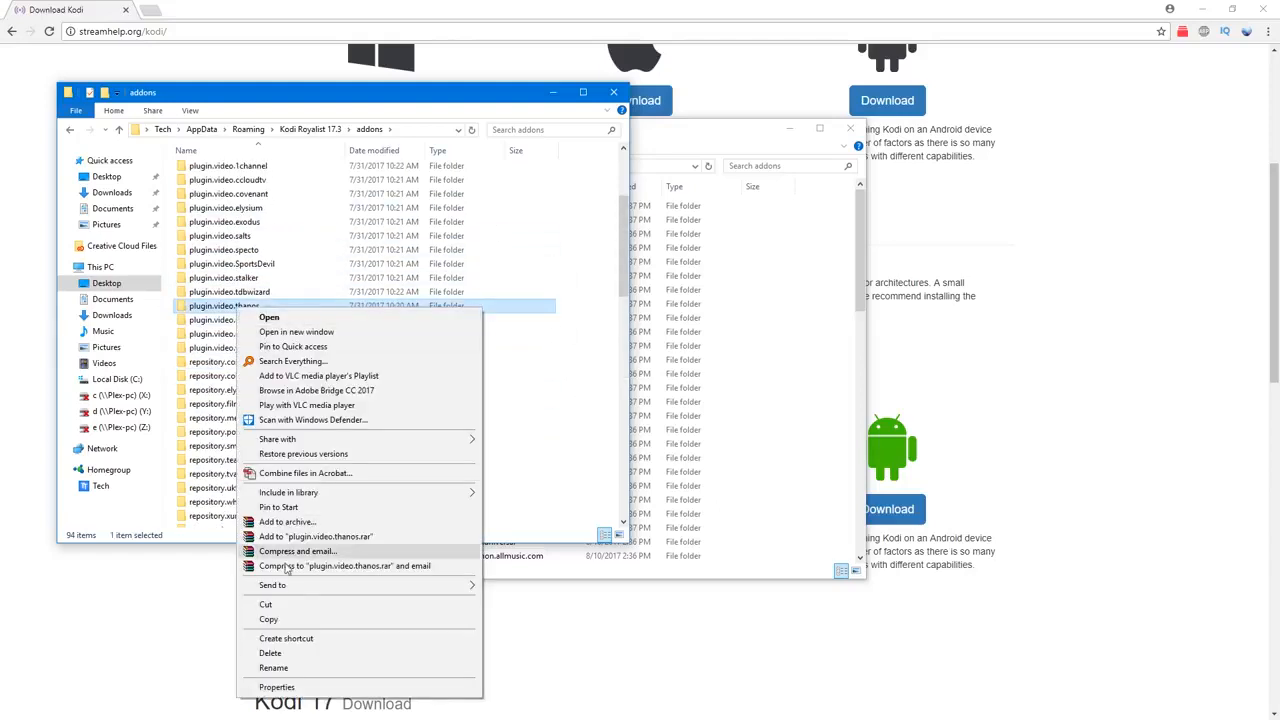
left_click(302, 620)
left_click_drag(533, 105, 517, 105)
left_click(848, 330)
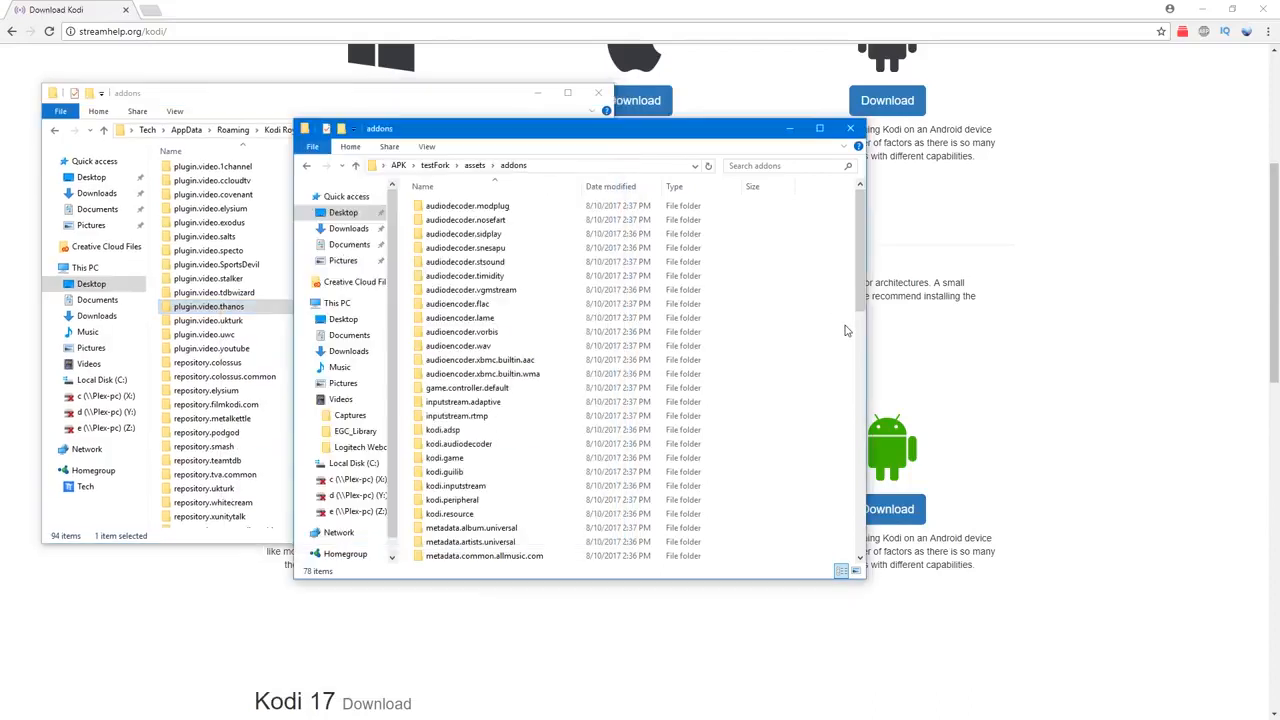
right_click(772, 282)
left_click(800, 382)
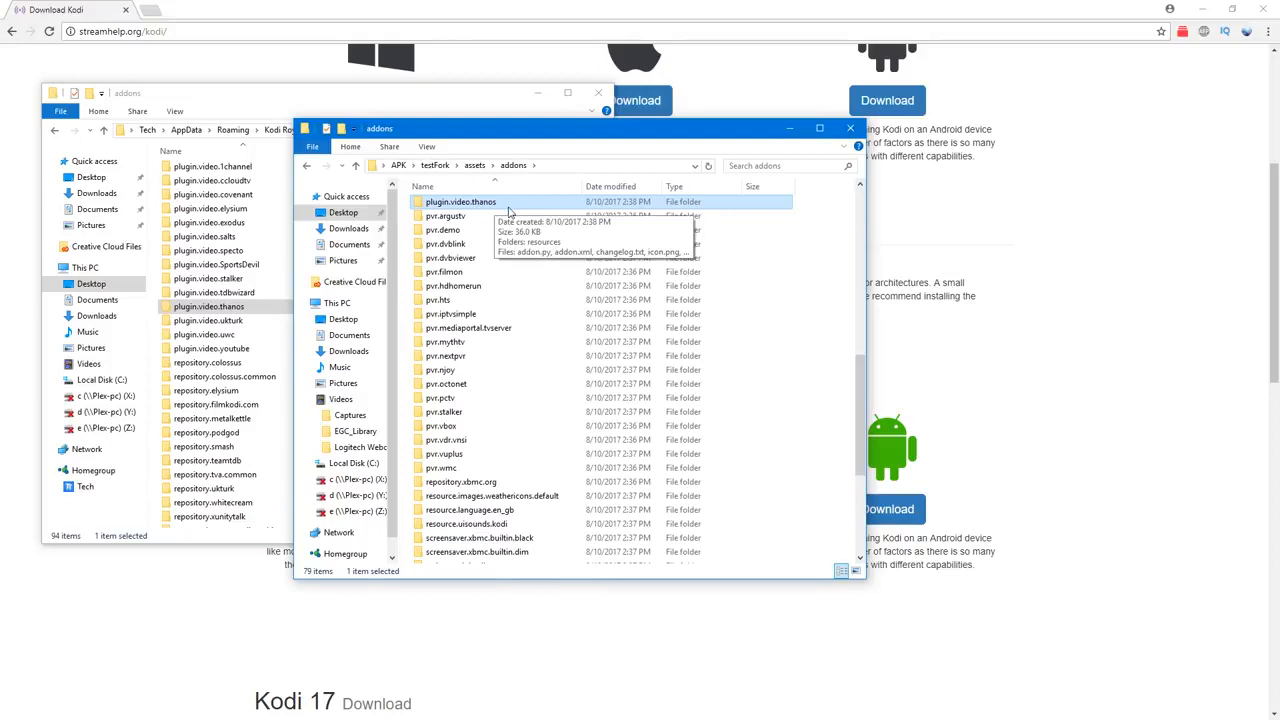
Step: Open testFork's assets\media folder and, in the other window, the Beast APK folder on the Desktop
left_click(306, 165)
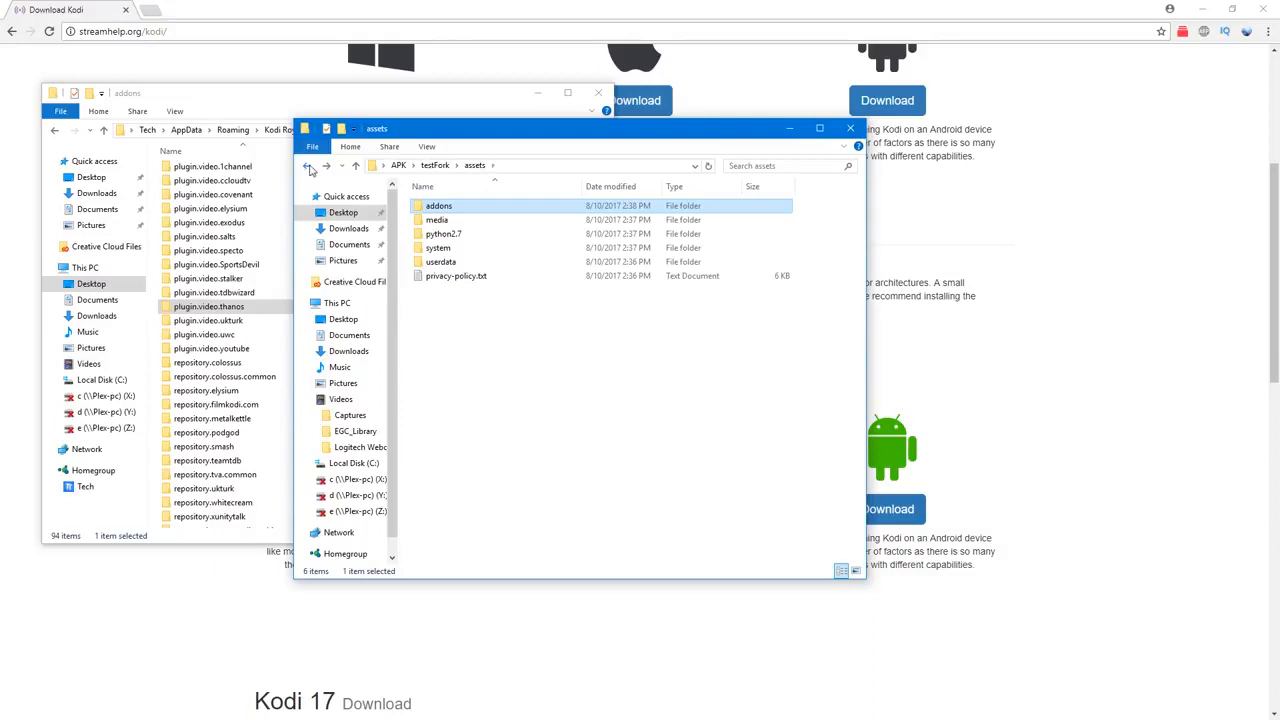
left_click_drag(519, 137, 598, 200)
double_click(517, 284)
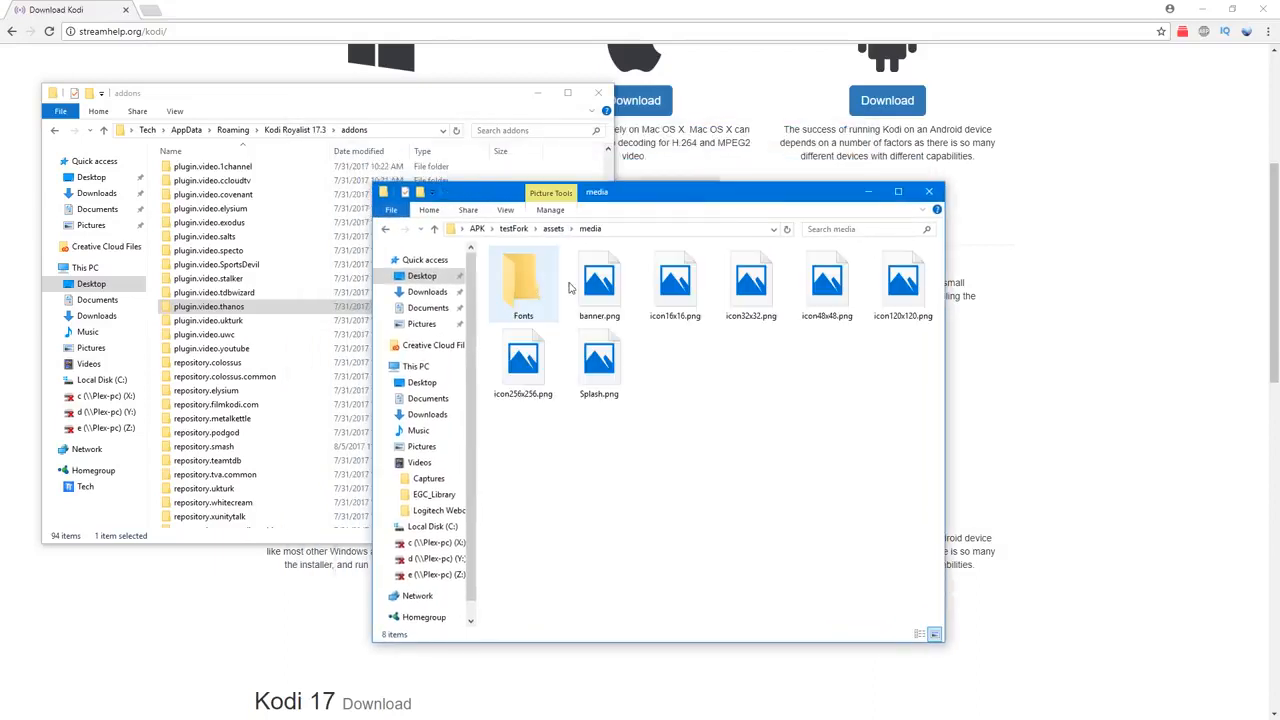
left_click(346, 100)
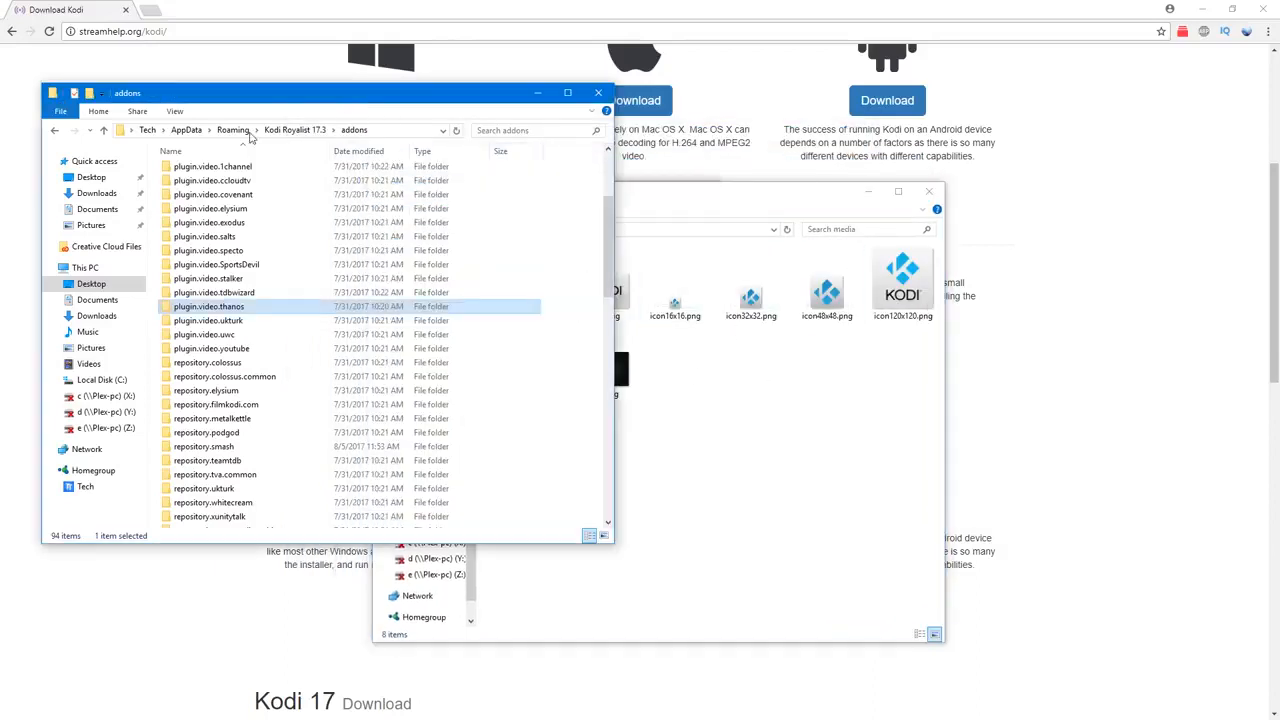
left_click(91, 177)
double_click(268, 195)
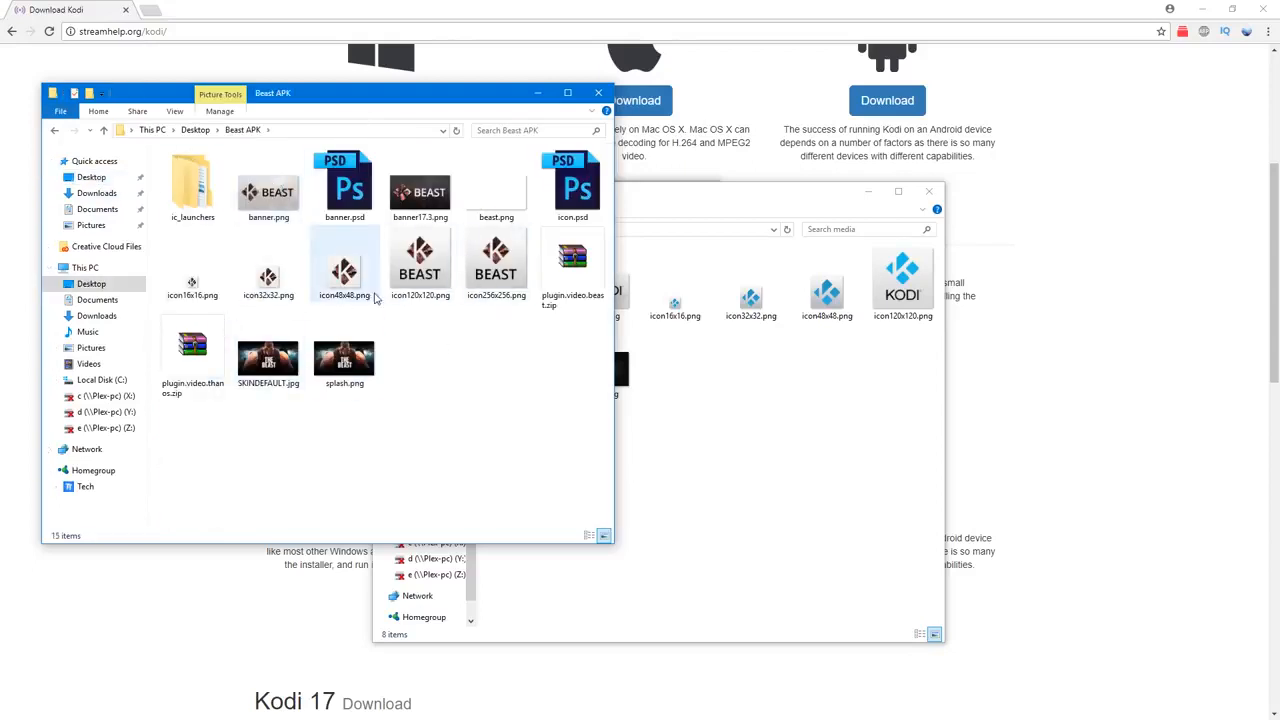
left_click(710, 400)
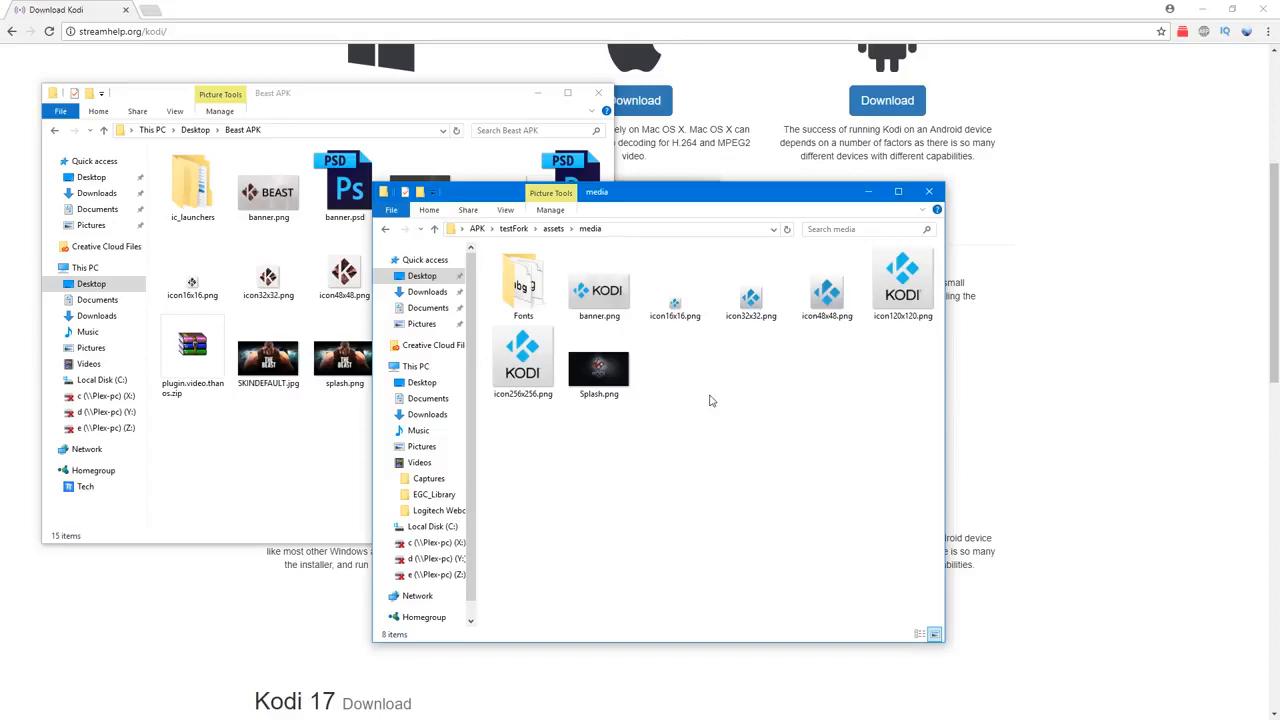
Step: Check the image dimensions of banner.png in testFork's media folder through its file properties
left_click(272, 215)
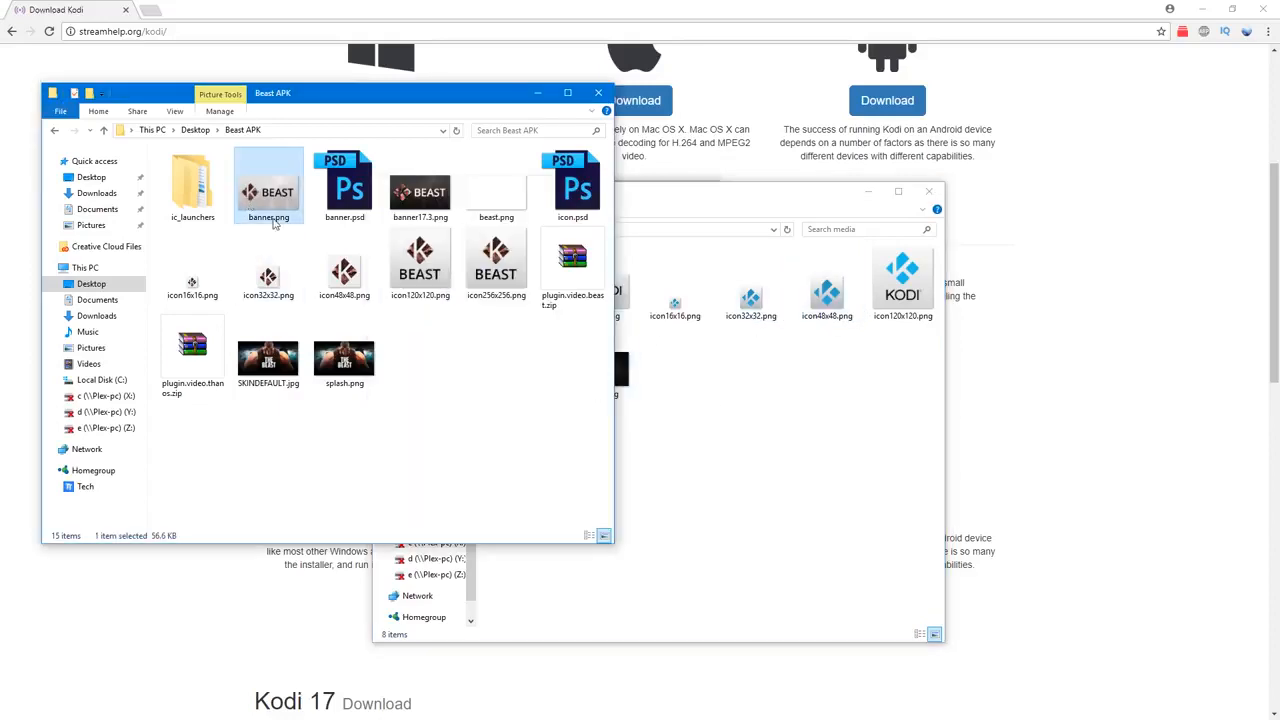
right_click(600, 292)
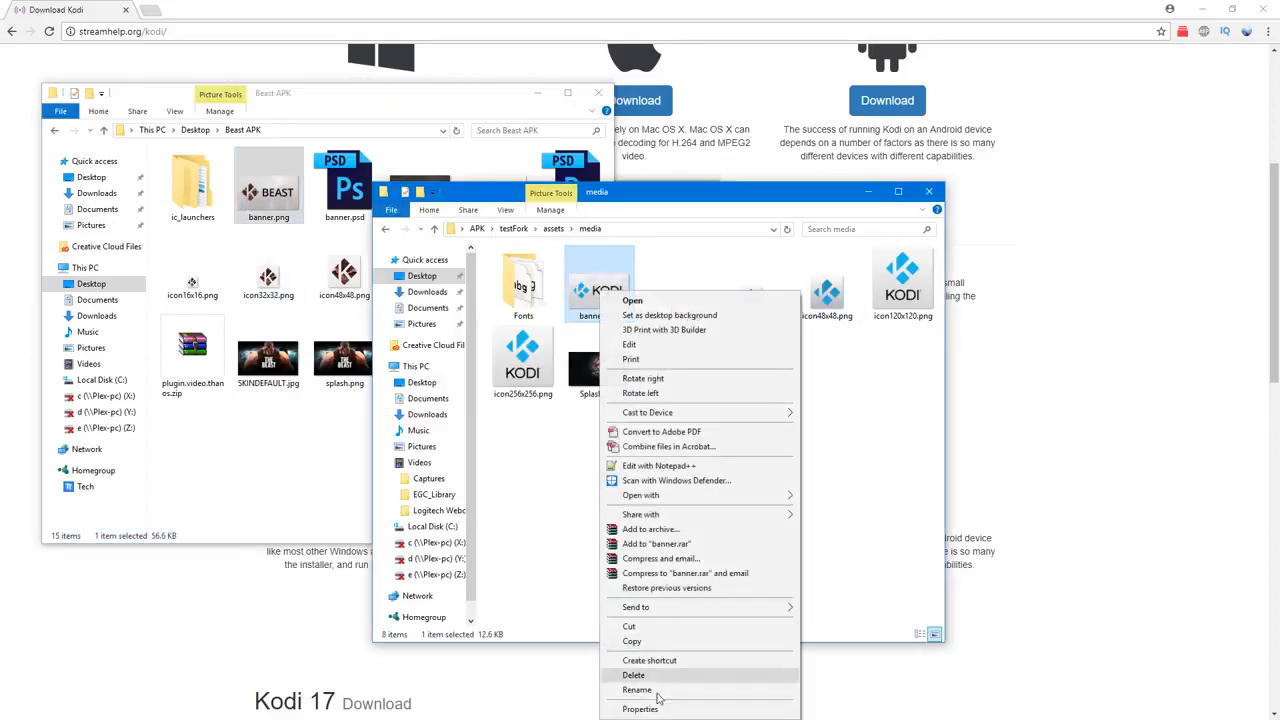
left_click(583, 500)
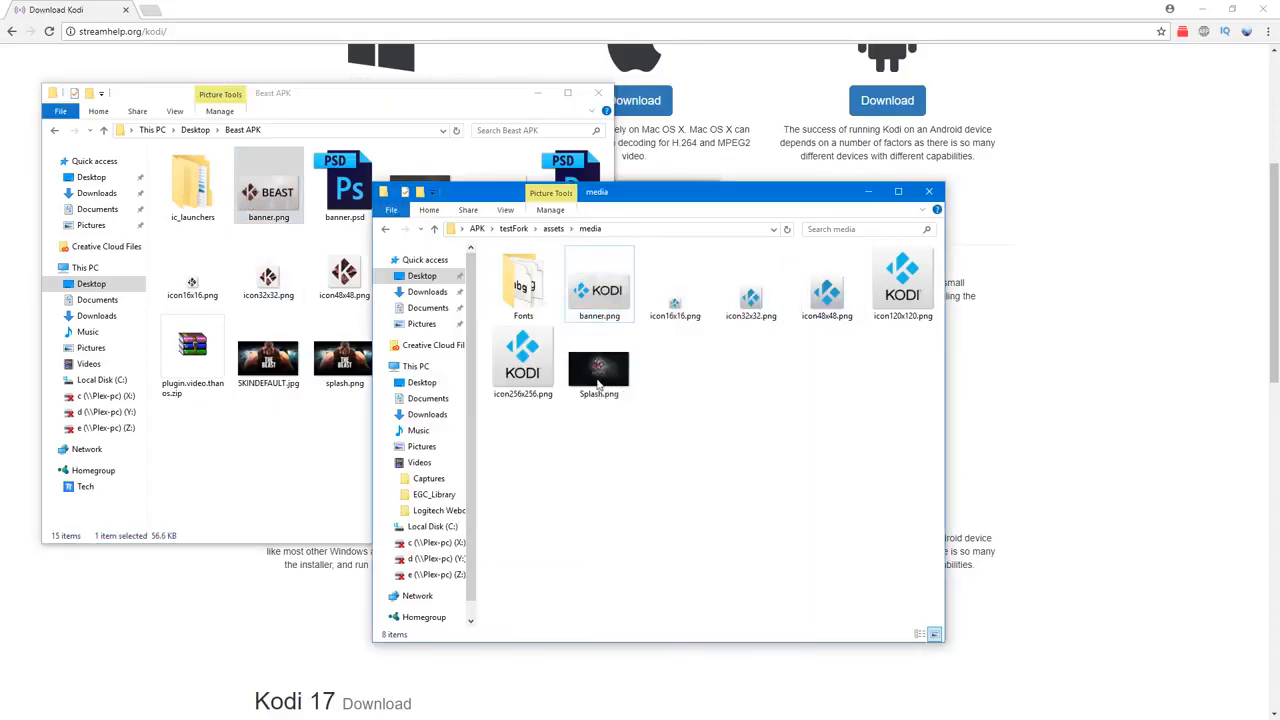
right_click(598, 292)
left_click(658, 710)
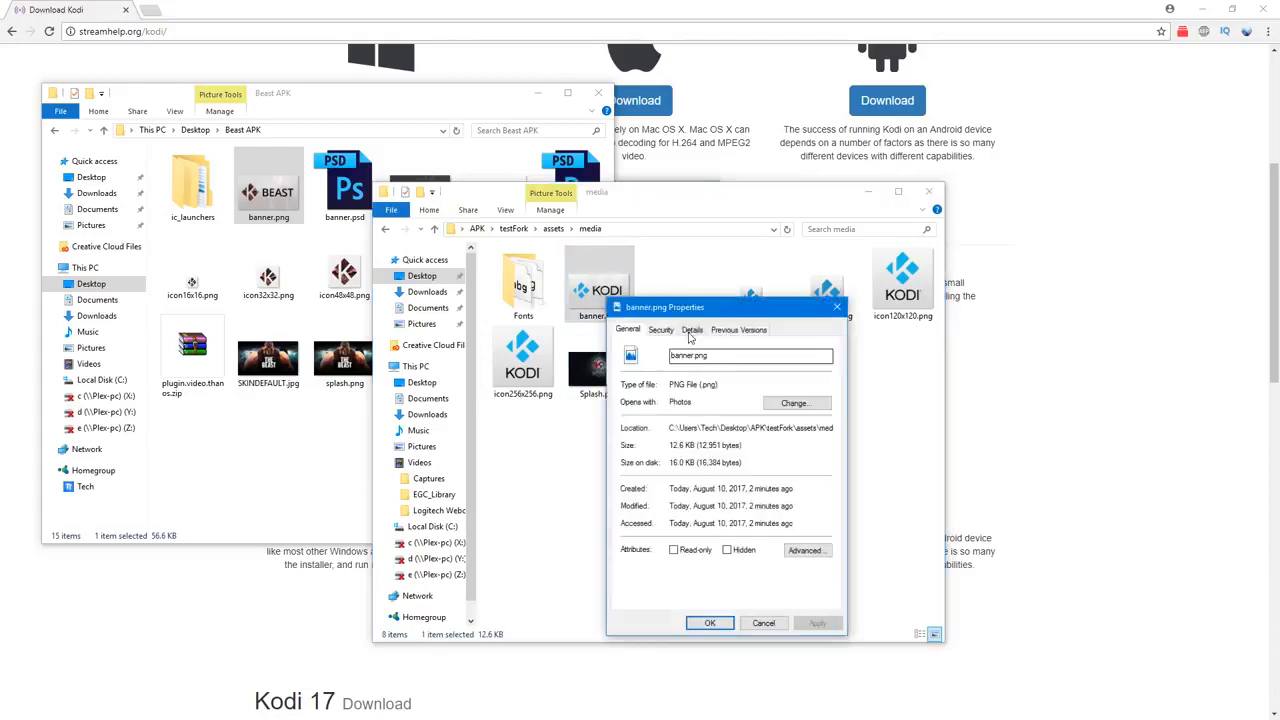
left_click(690, 331)
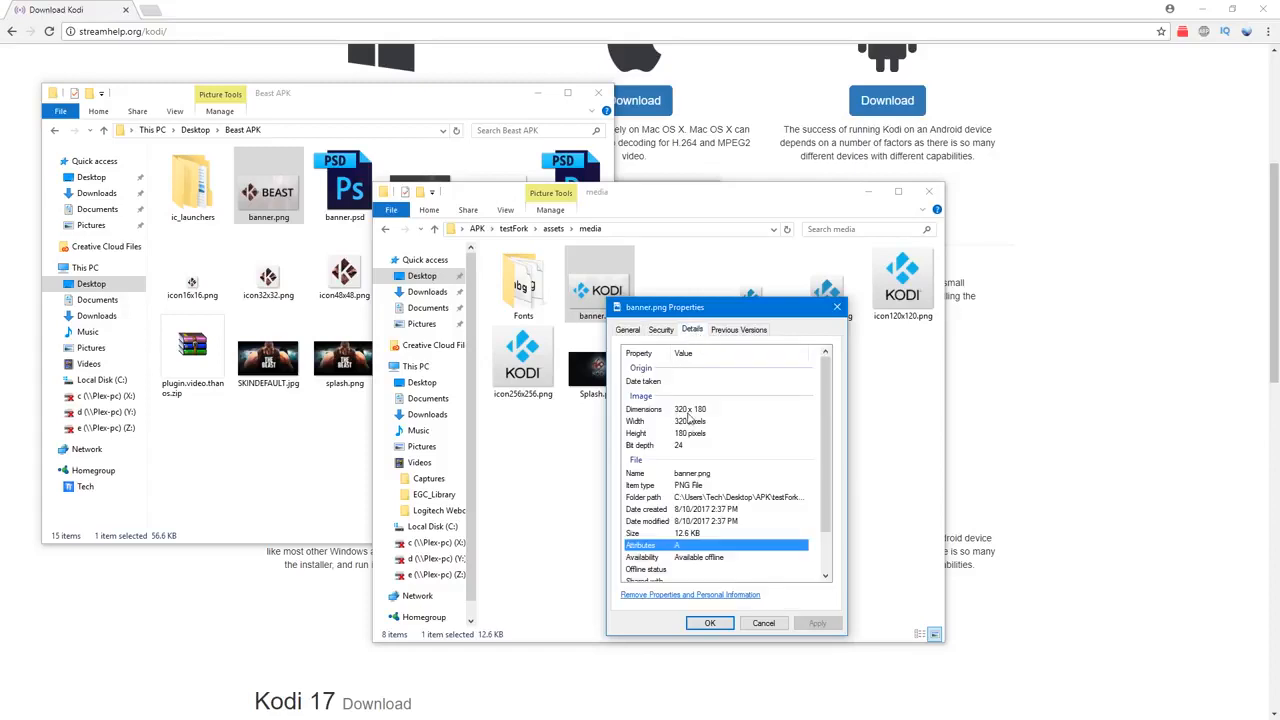
left_click(764, 624)
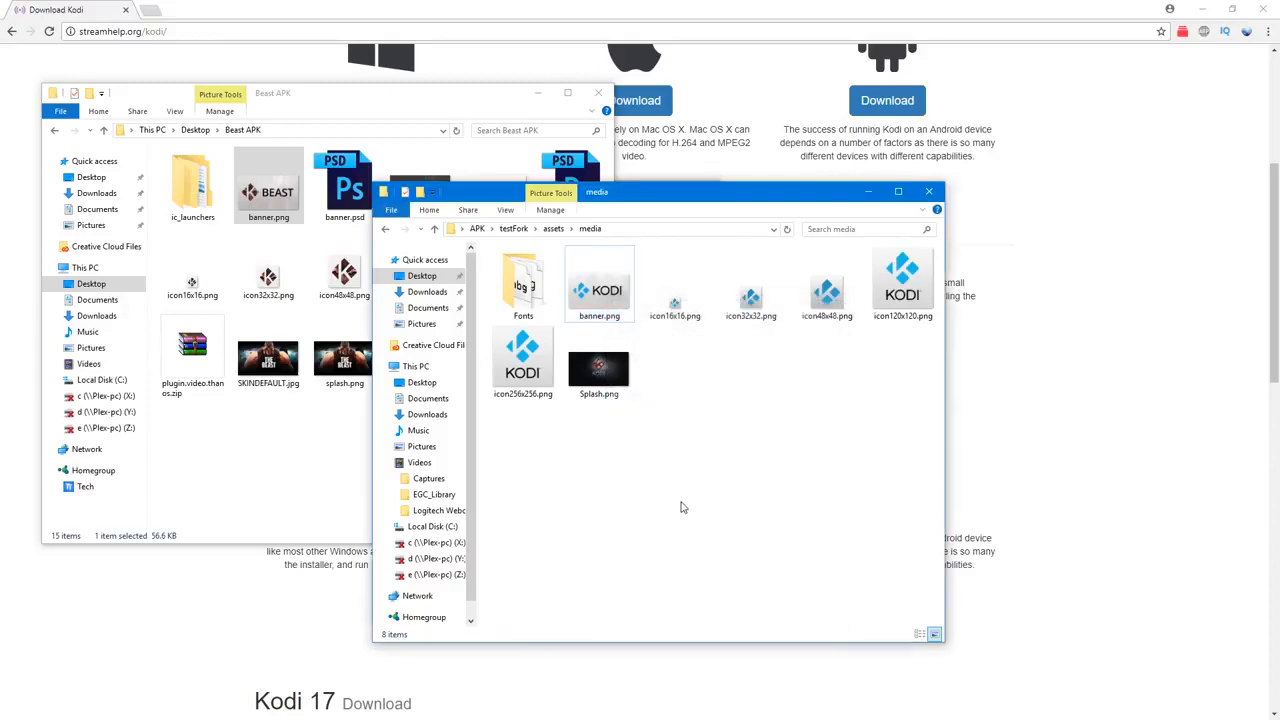
Step: Arrange the media window beside the Beast APK folder and compare the banner, icon and splash images in both
left_click_drag(612, 195, 701, 166)
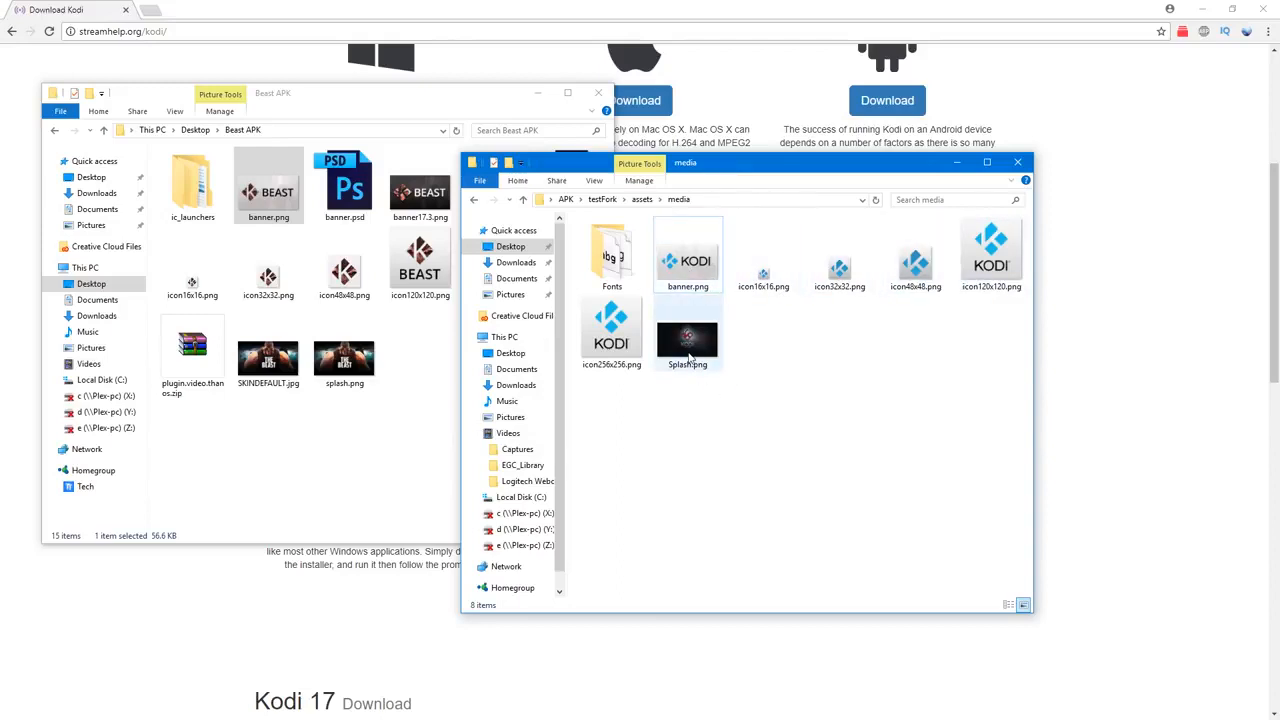
left_click(343, 434)
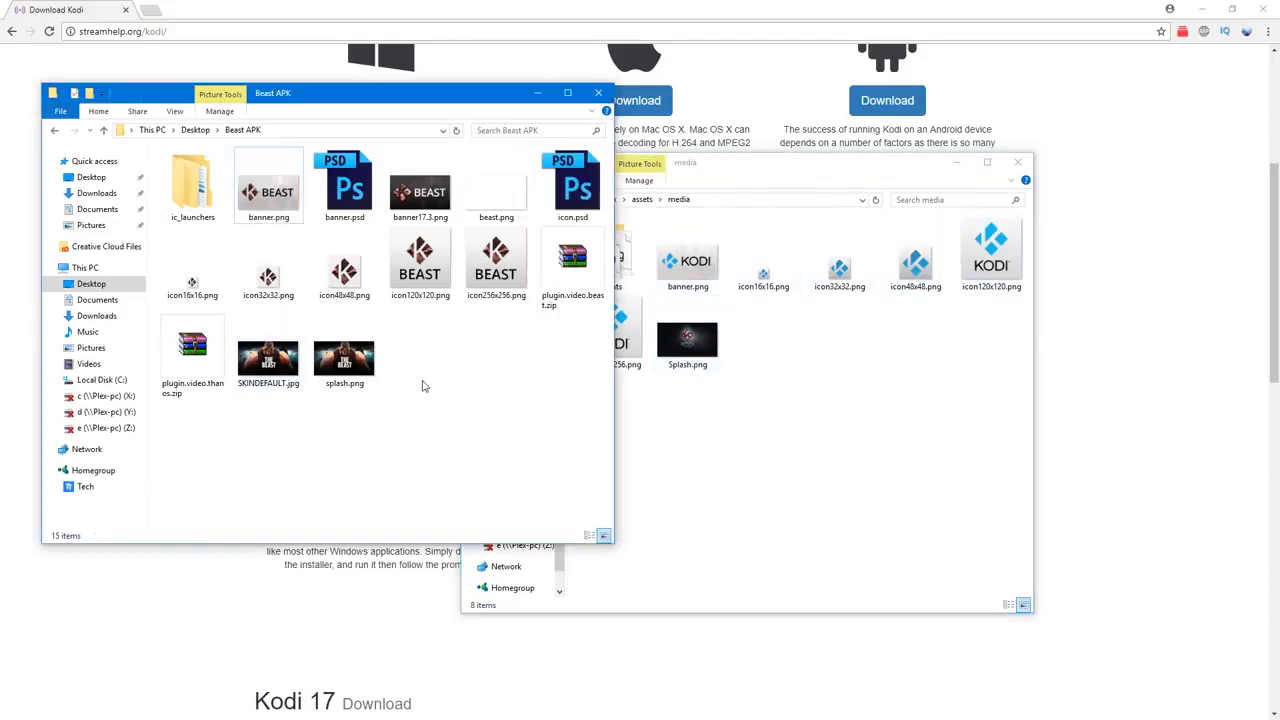
left_click(697, 406)
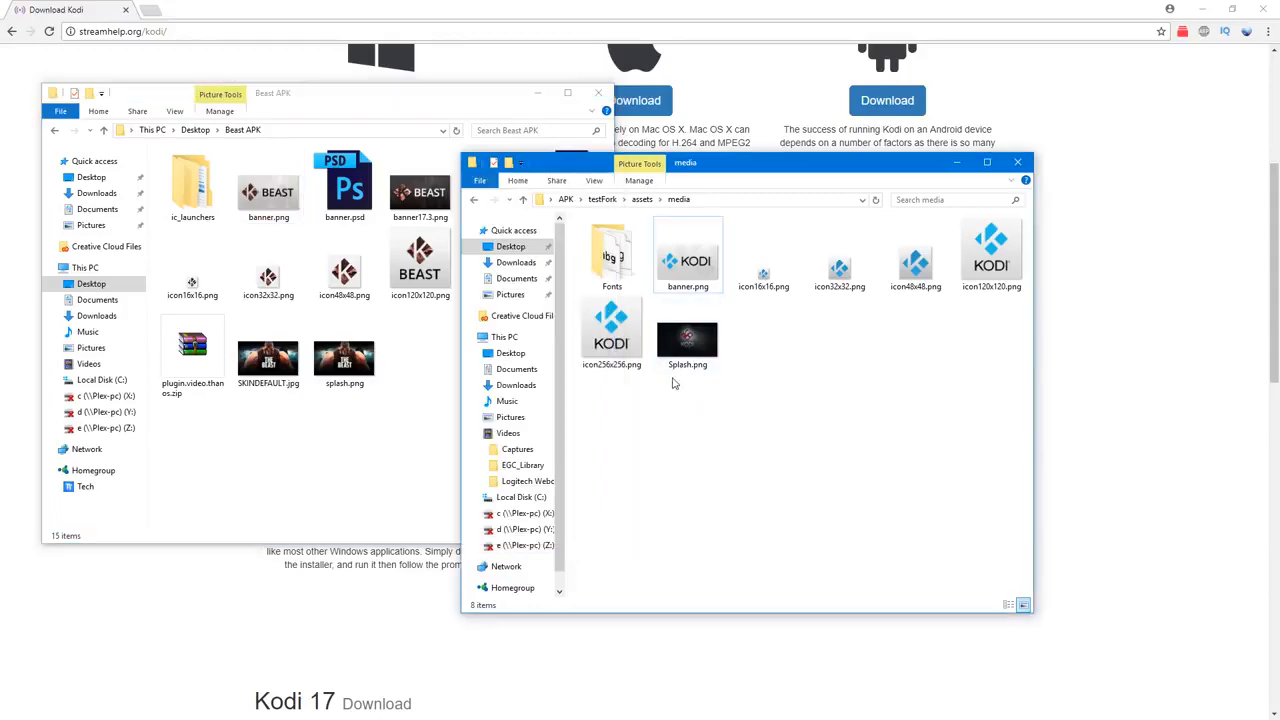
left_click(326, 417)
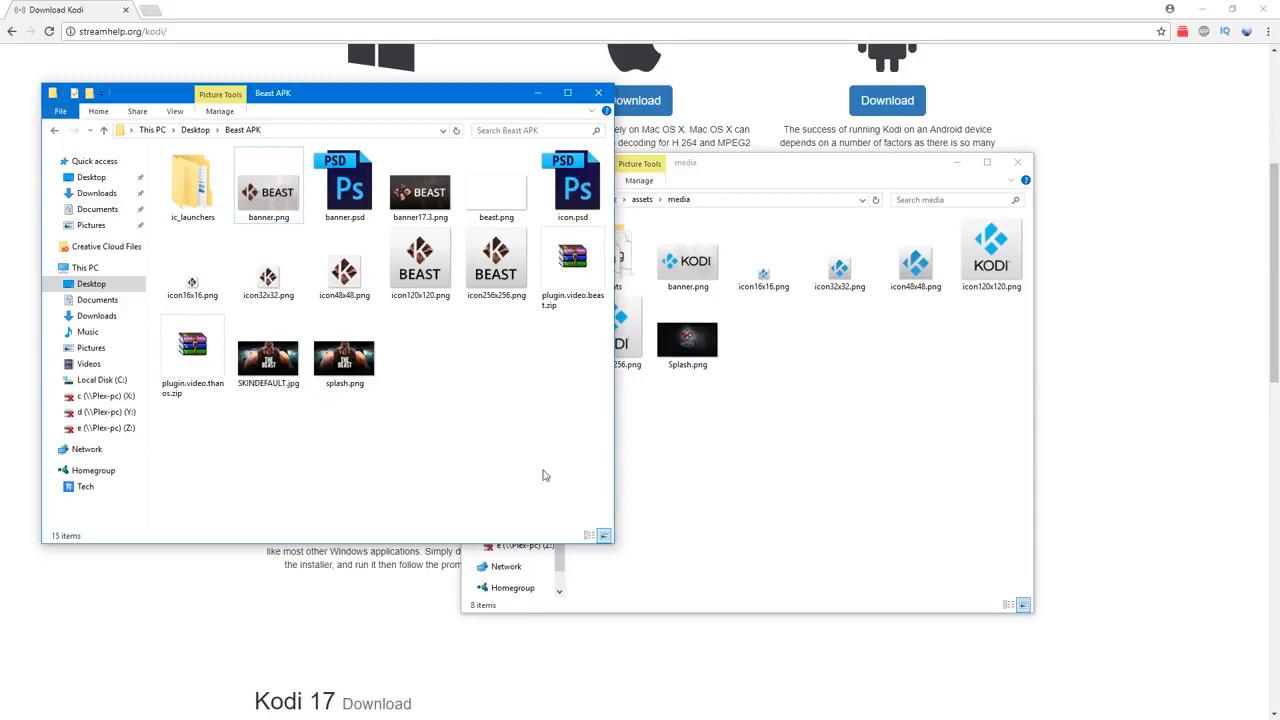
left_click(760, 451)
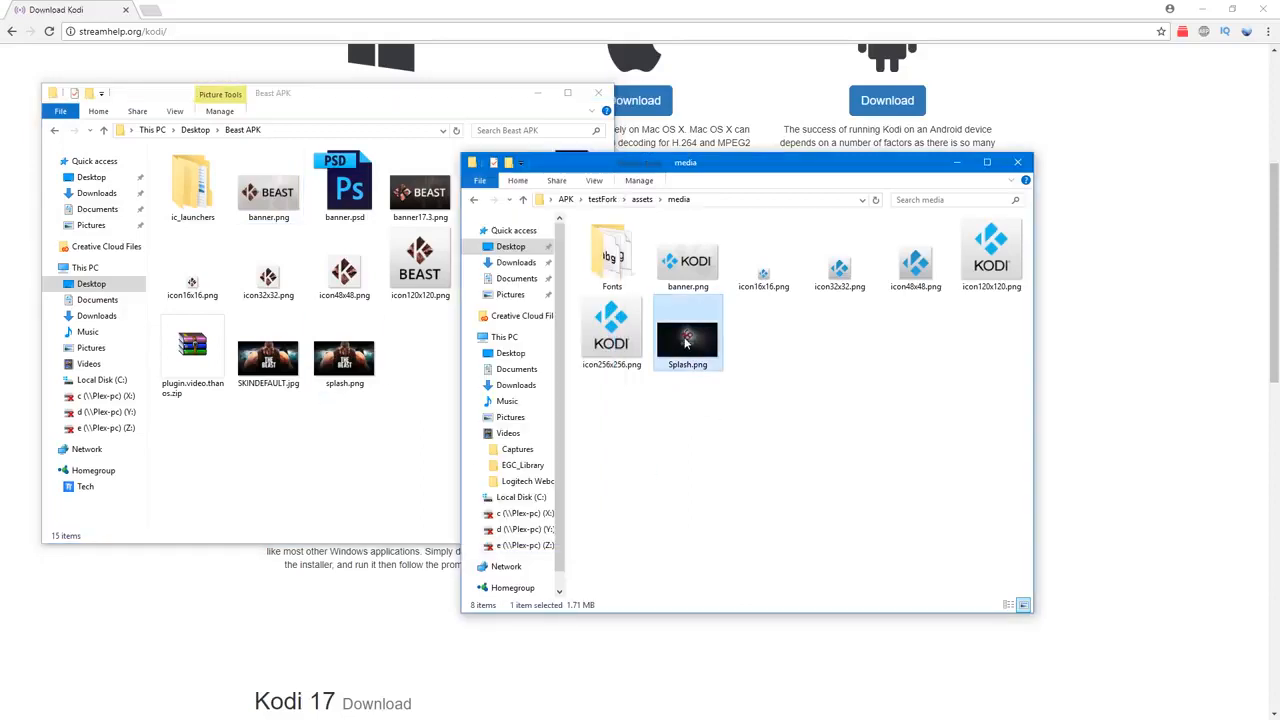
Step: Check the image dimensions of Splash.png in testFork's media folder through its file properties
right_click(684, 345)
left_click(724, 709)
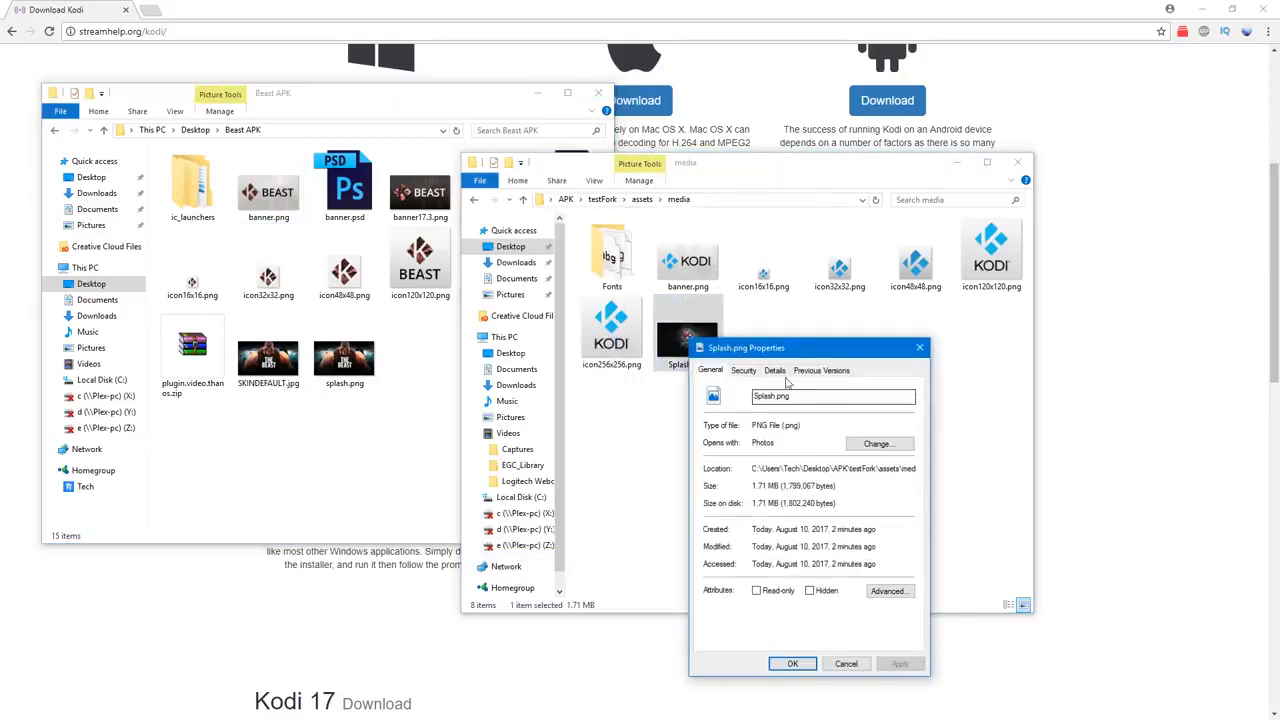
left_click(775, 370)
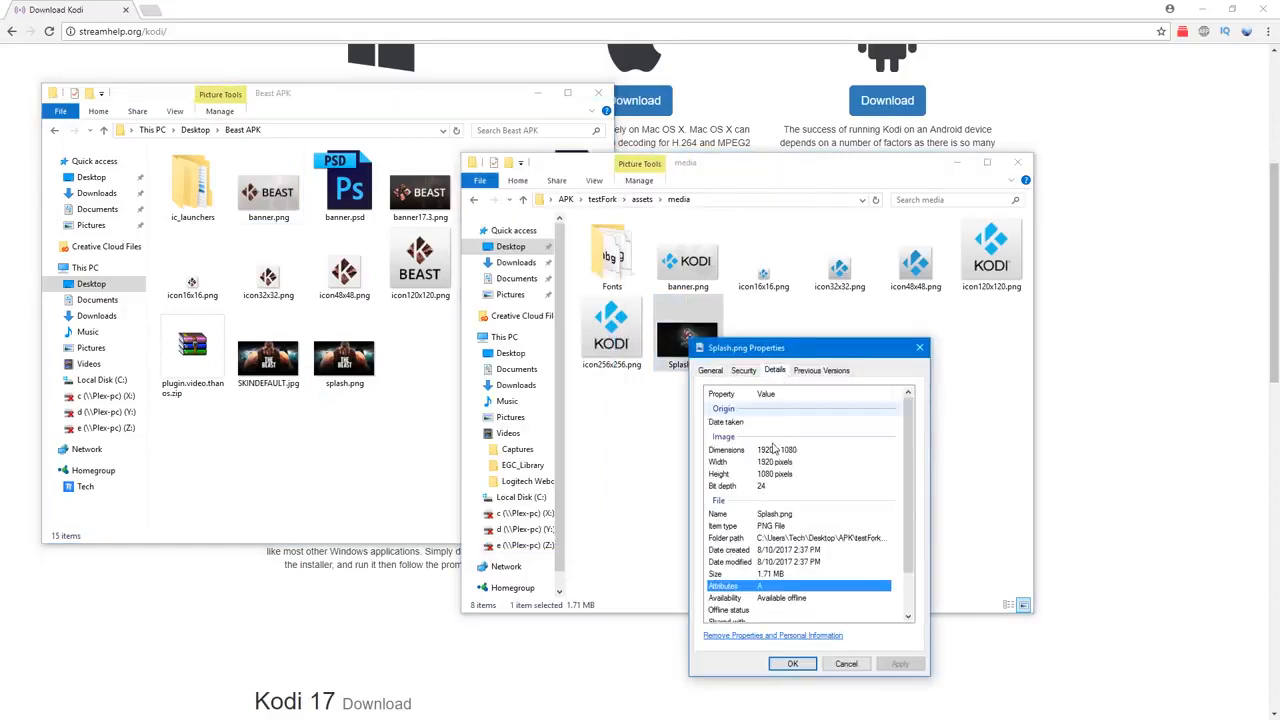
left_click(838, 663)
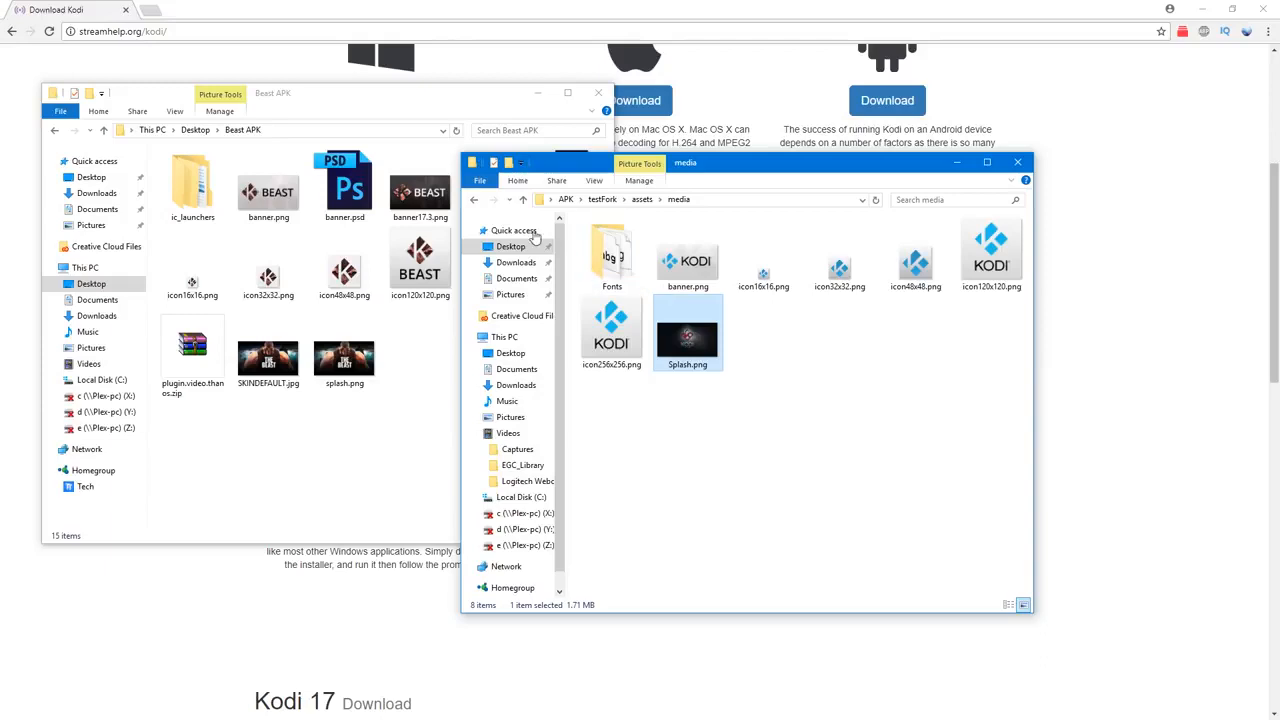
Step: Open addon-manifest.xml from testFork's assets\system folder in Notepad++
left_click(475, 200)
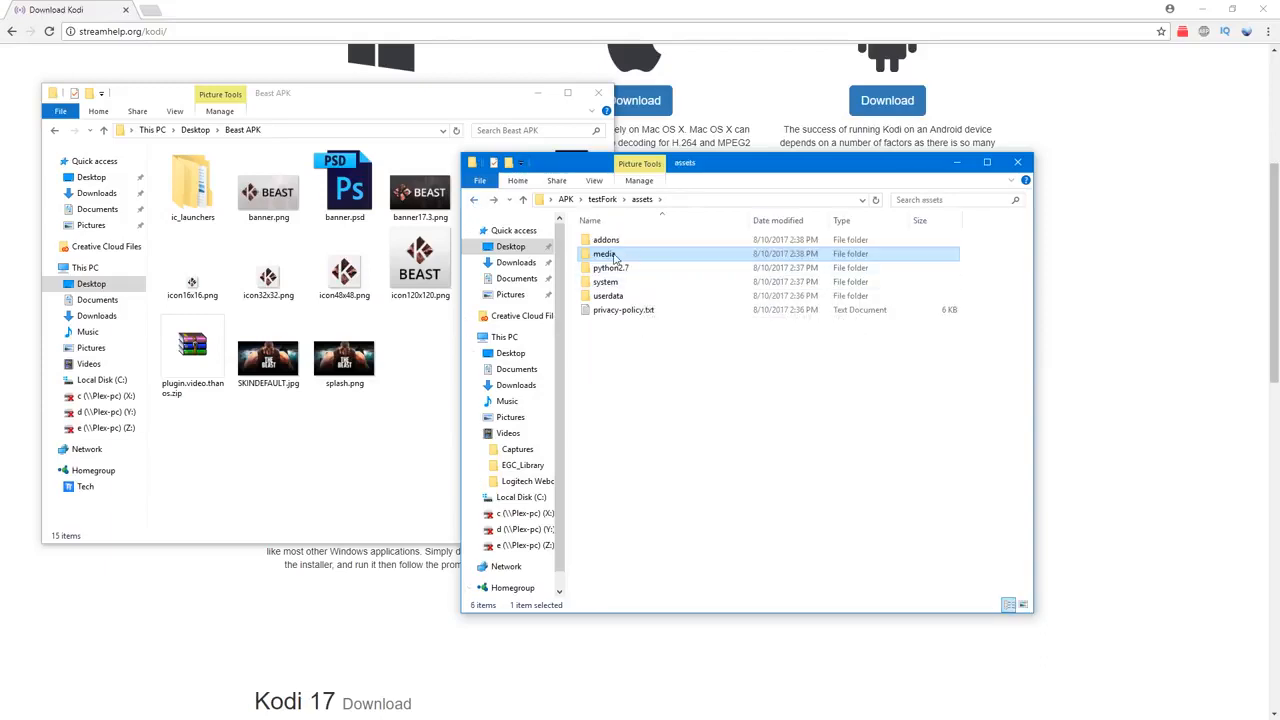
double_click(618, 256)
left_click(475, 200)
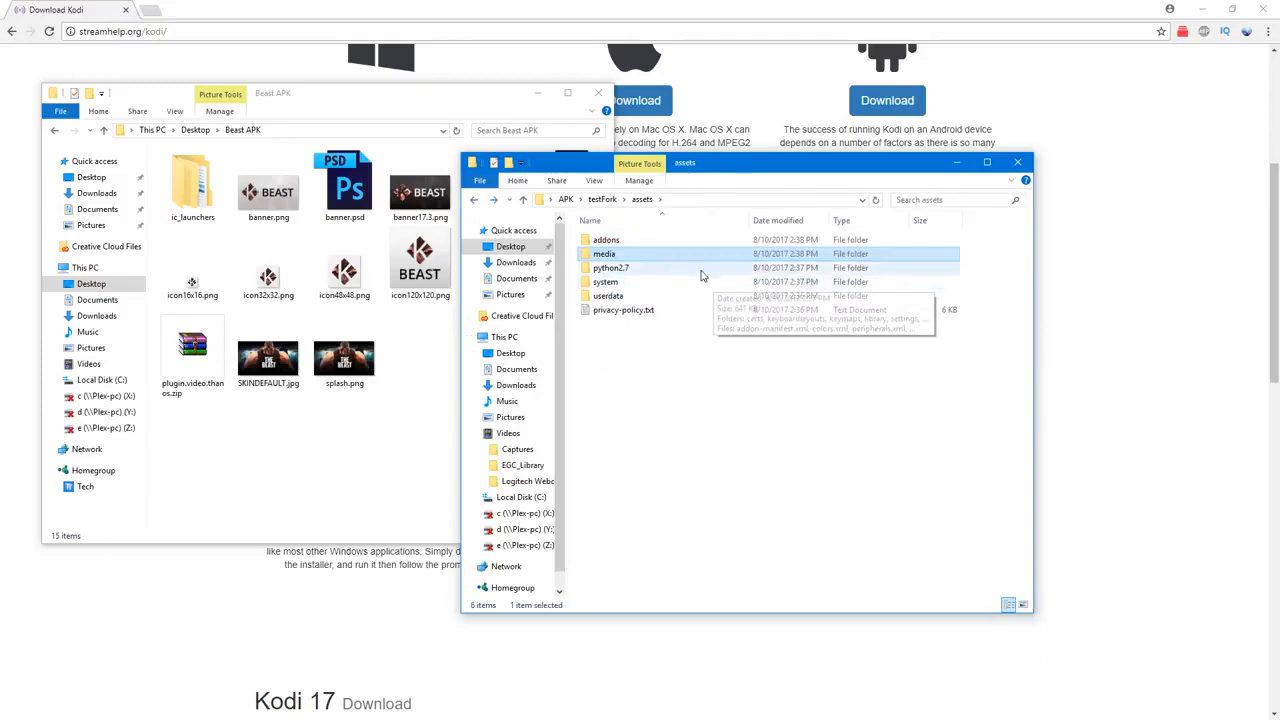
double_click(680, 268)
left_click(472, 201)
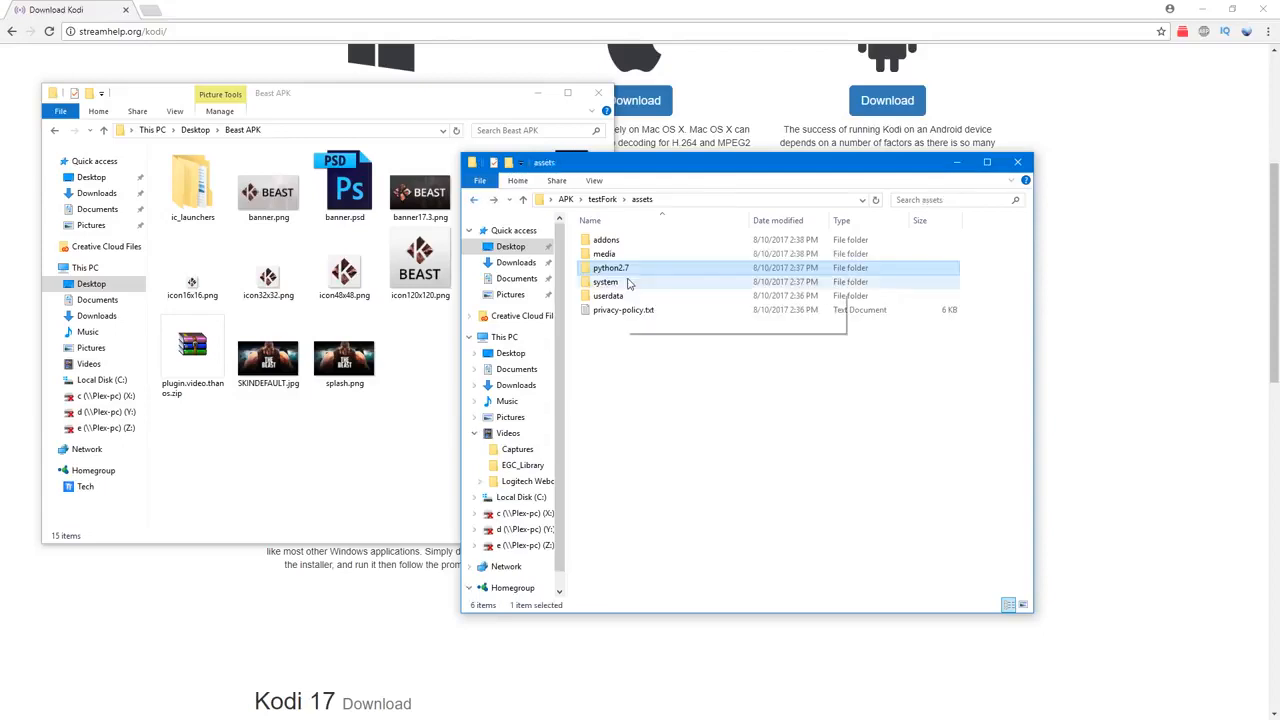
double_click(608, 283)
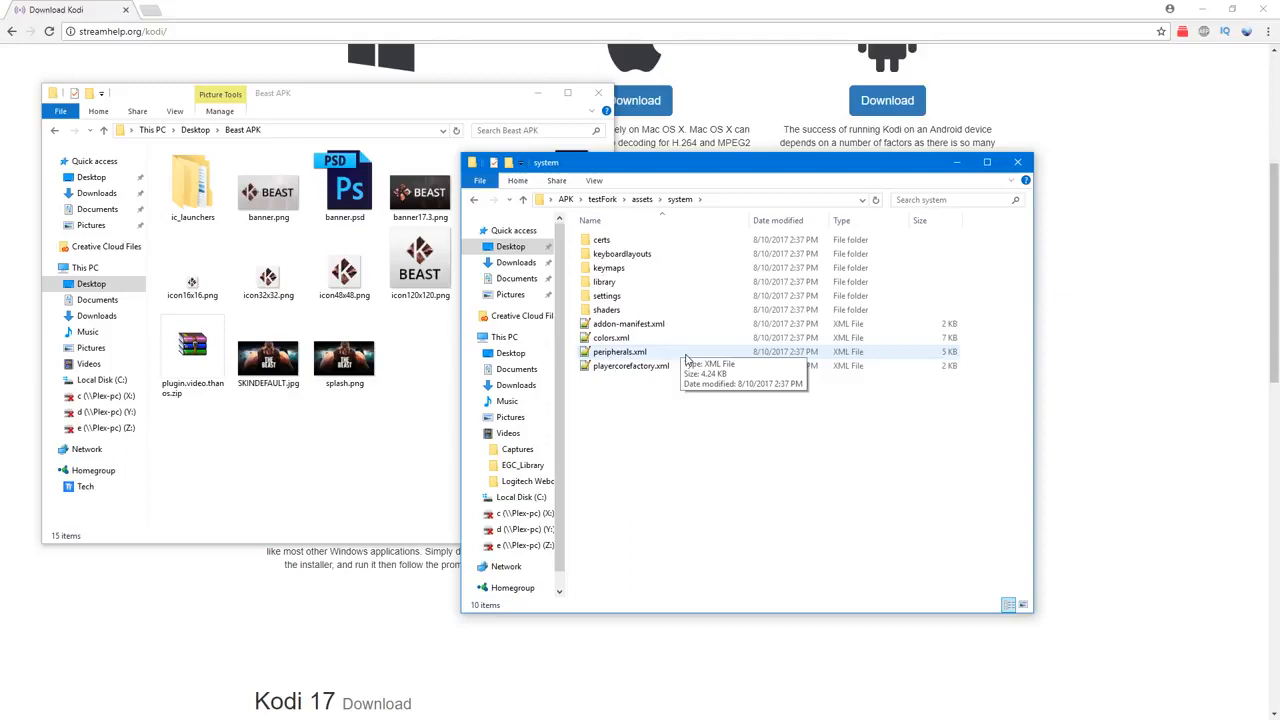
right_click(655, 328)
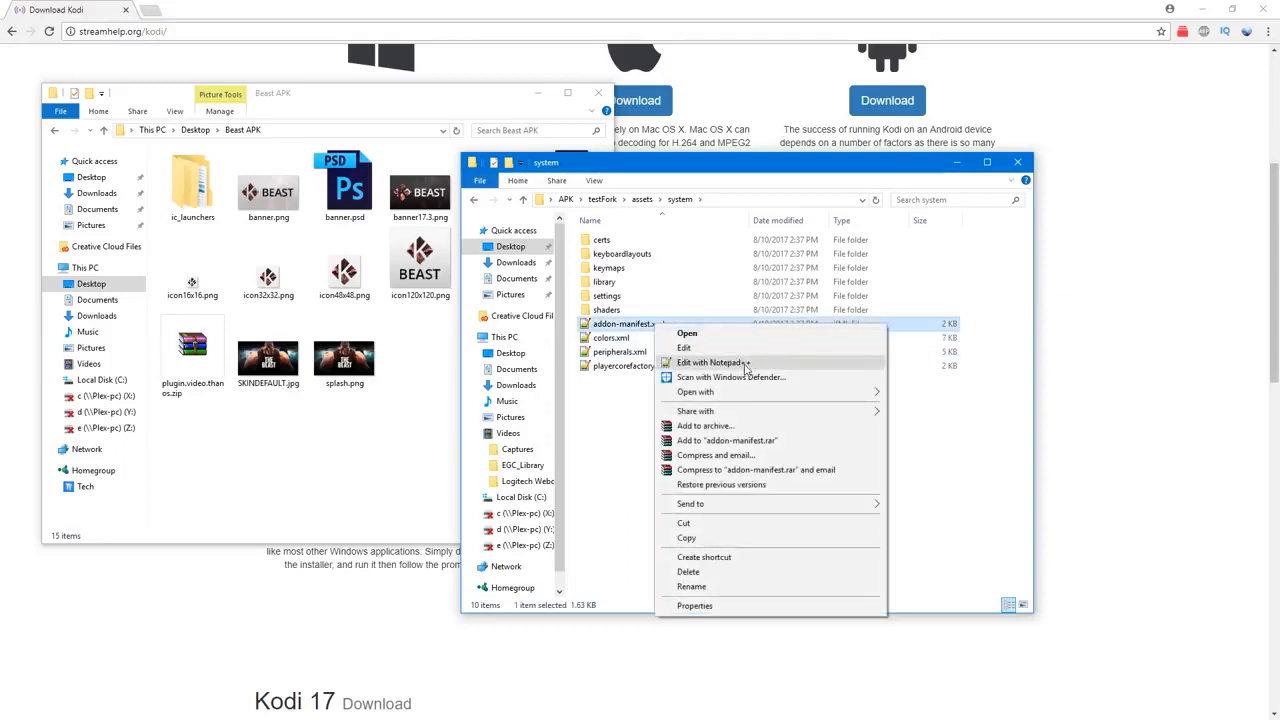
left_click(630, 436)
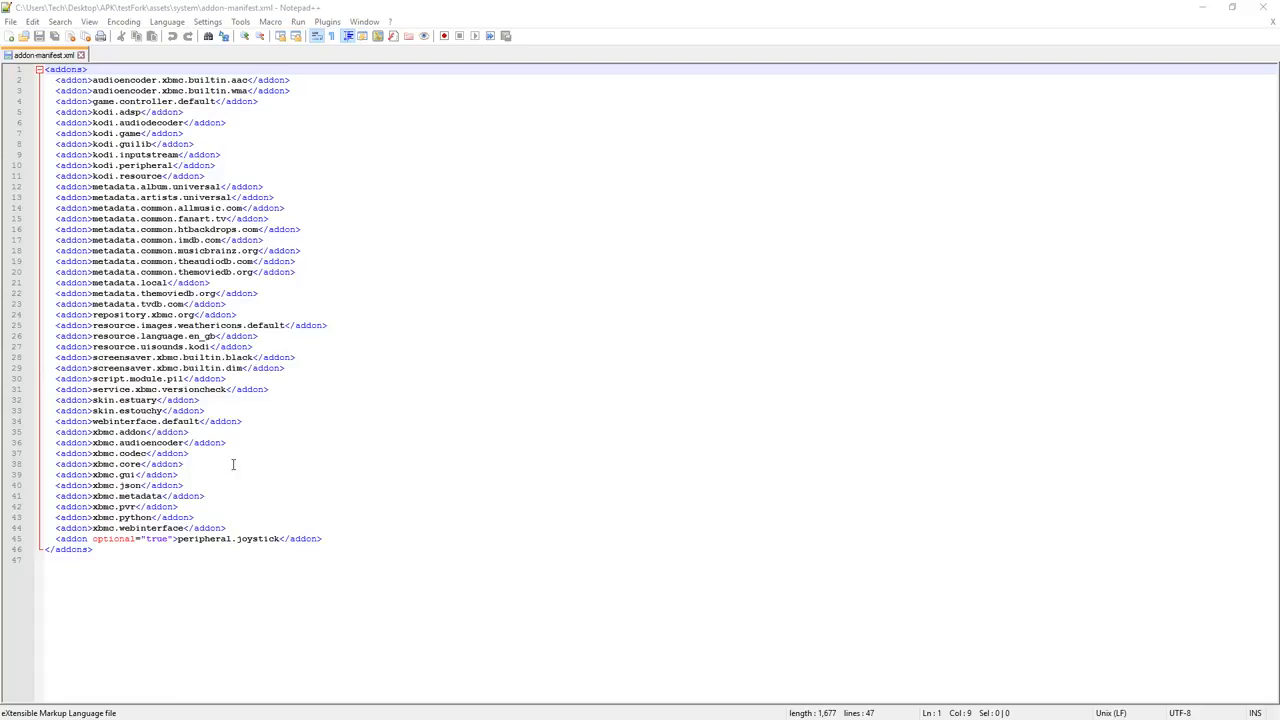
Step: Add an empty <addon></addon> entry on a new line below the xbmc.webinterface entry in addon-manifest.xml
left_click(269, 529)
key("Return")
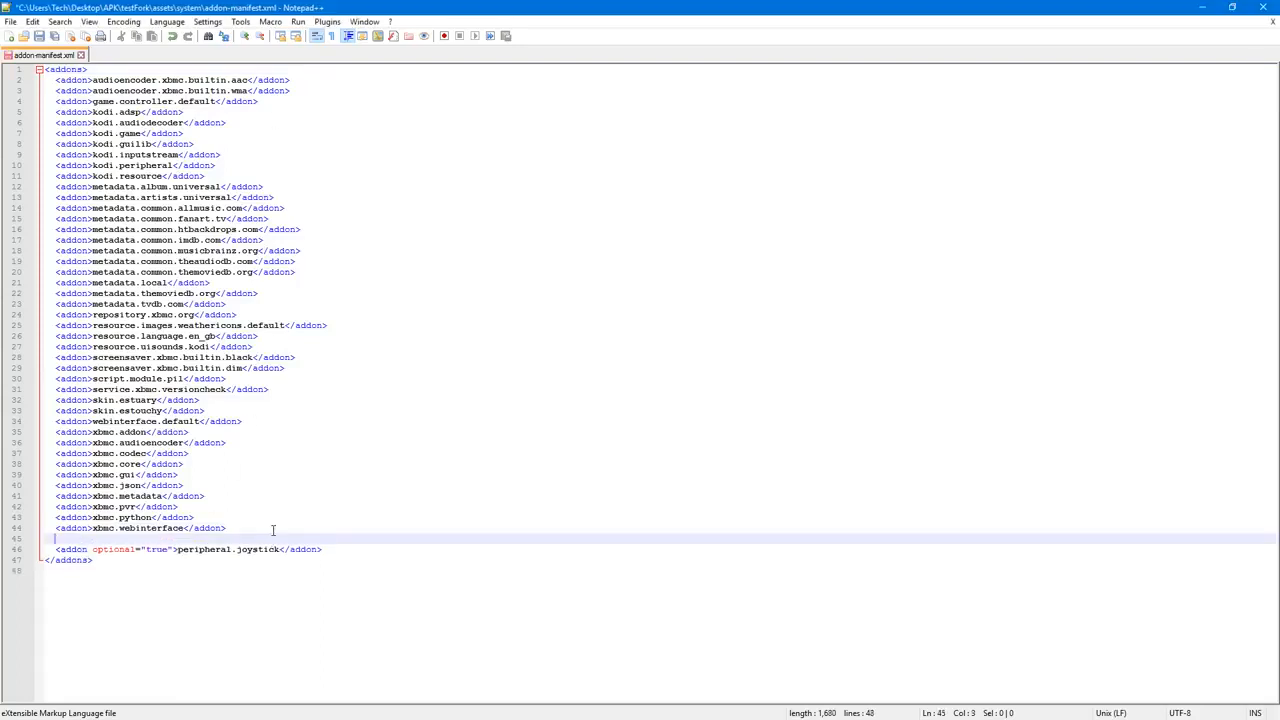
type("<addon")
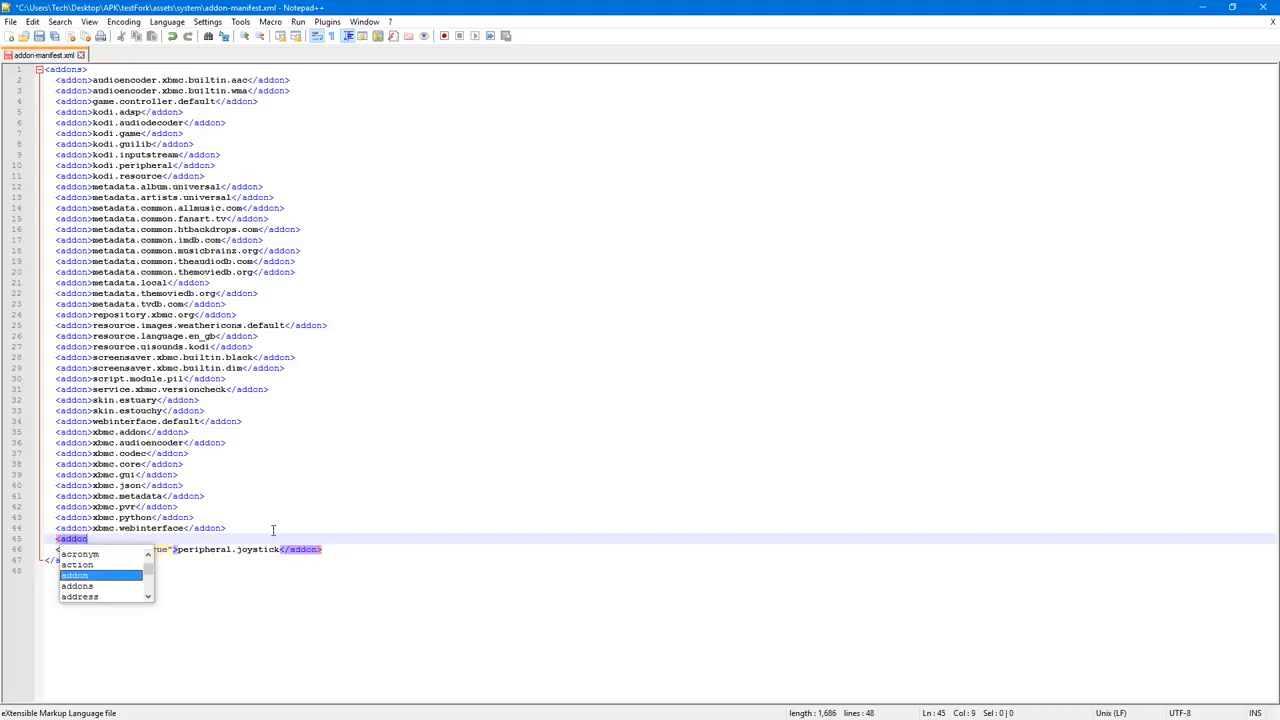
type("></addon>")
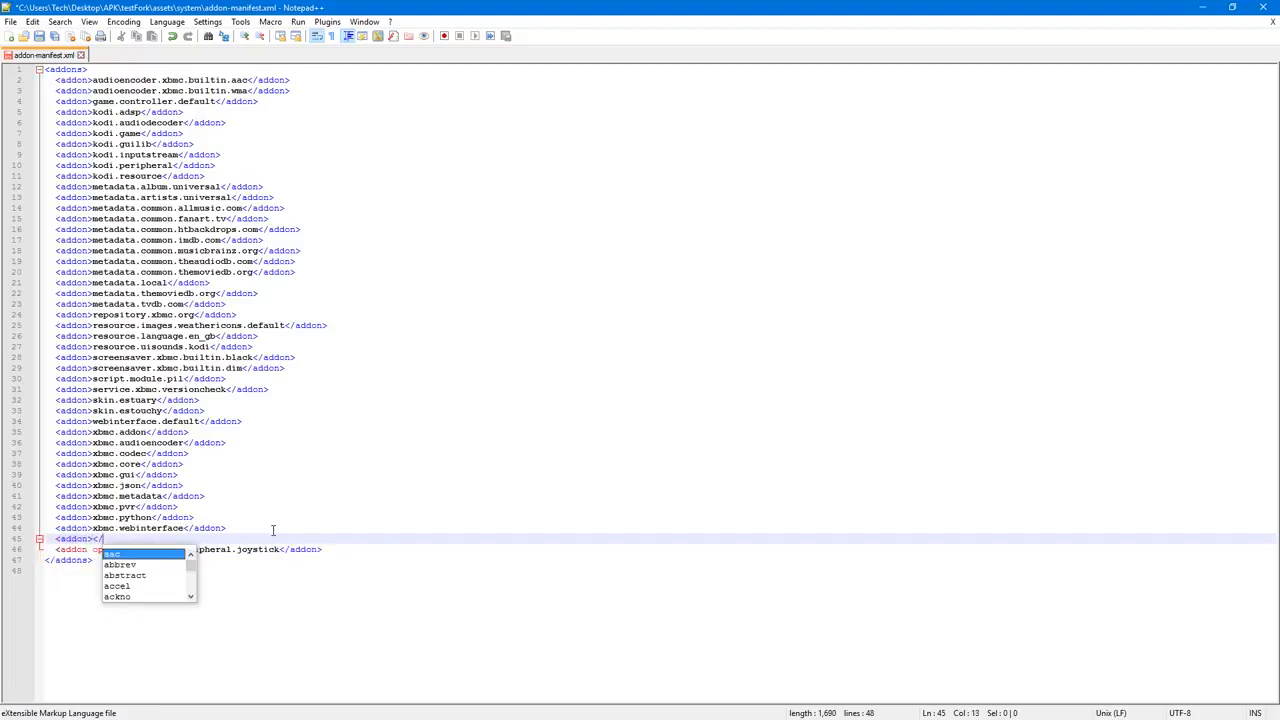
key("Left")
key("Left")
key("Left")
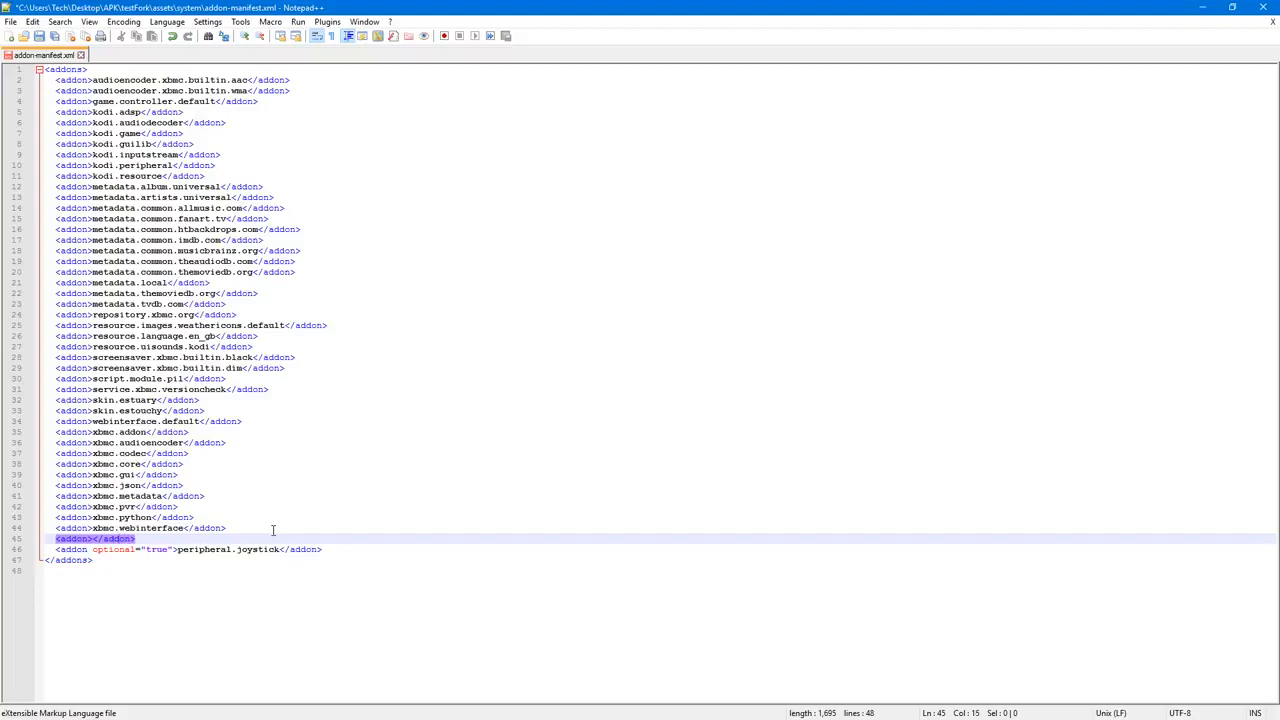
key("Left")
key("Left")
Step: Switch to File Explorer and copy the name of the plugin.video.thanos folder in testFork's assets\addons folder
key("alt+Tab")
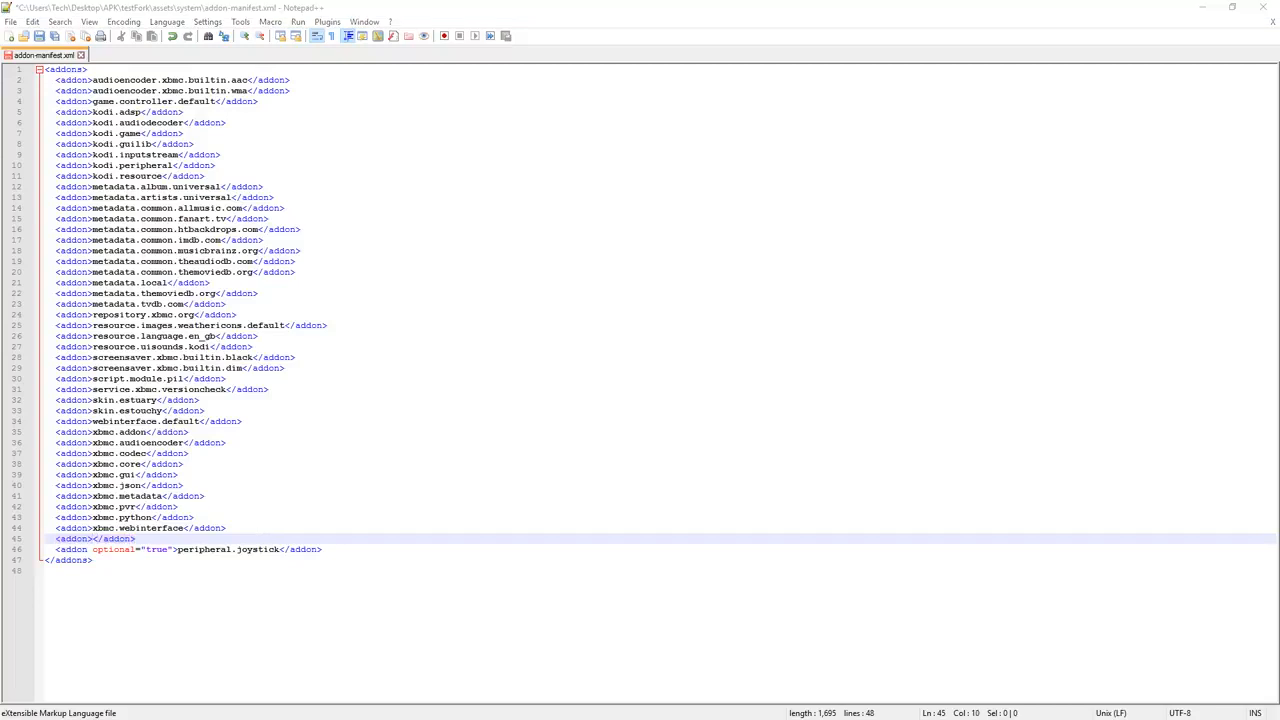
key("alt+Tab")
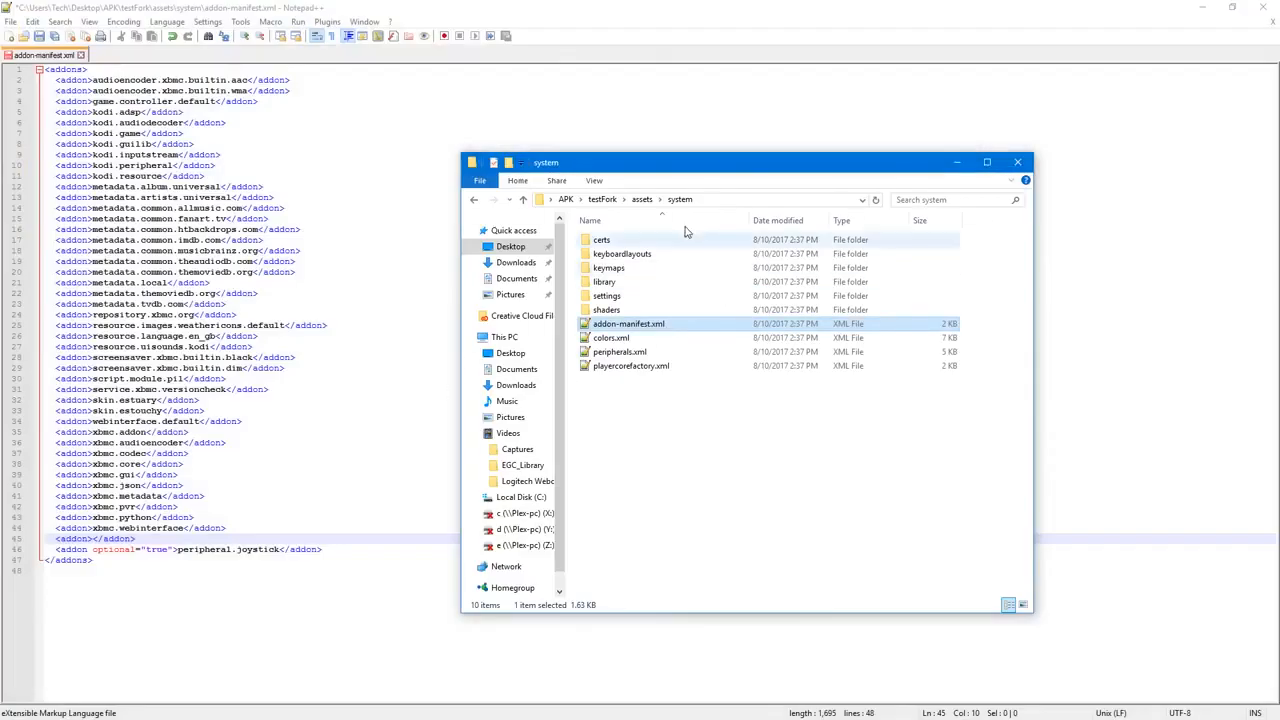
left_click(474, 200)
double_click(605, 240)
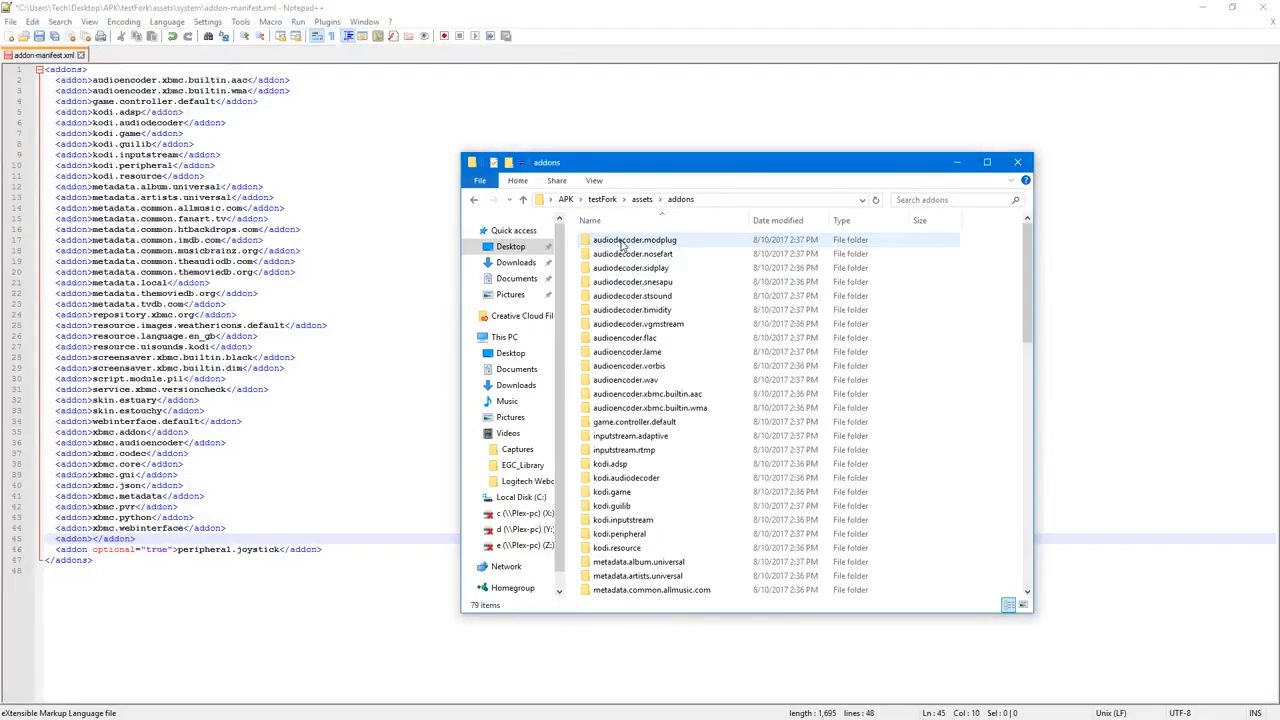
scroll(690, 372, "down", 15)
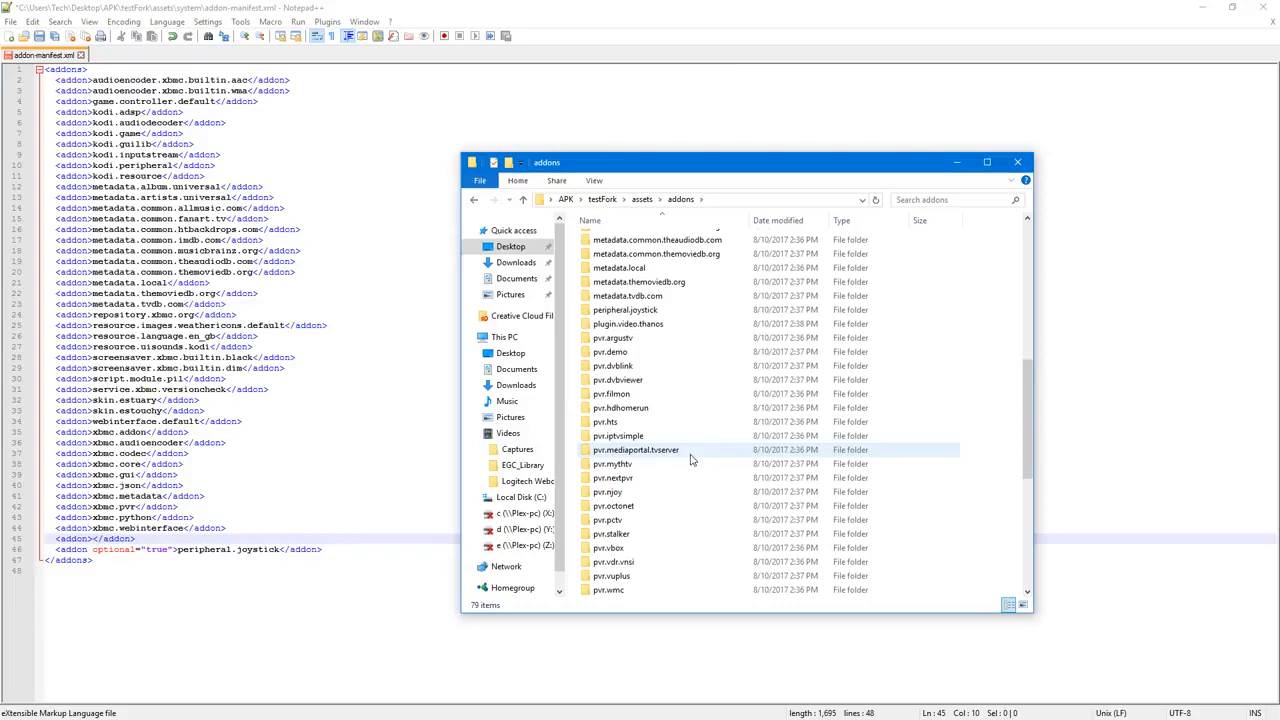
scroll(690, 460, "up", 4)
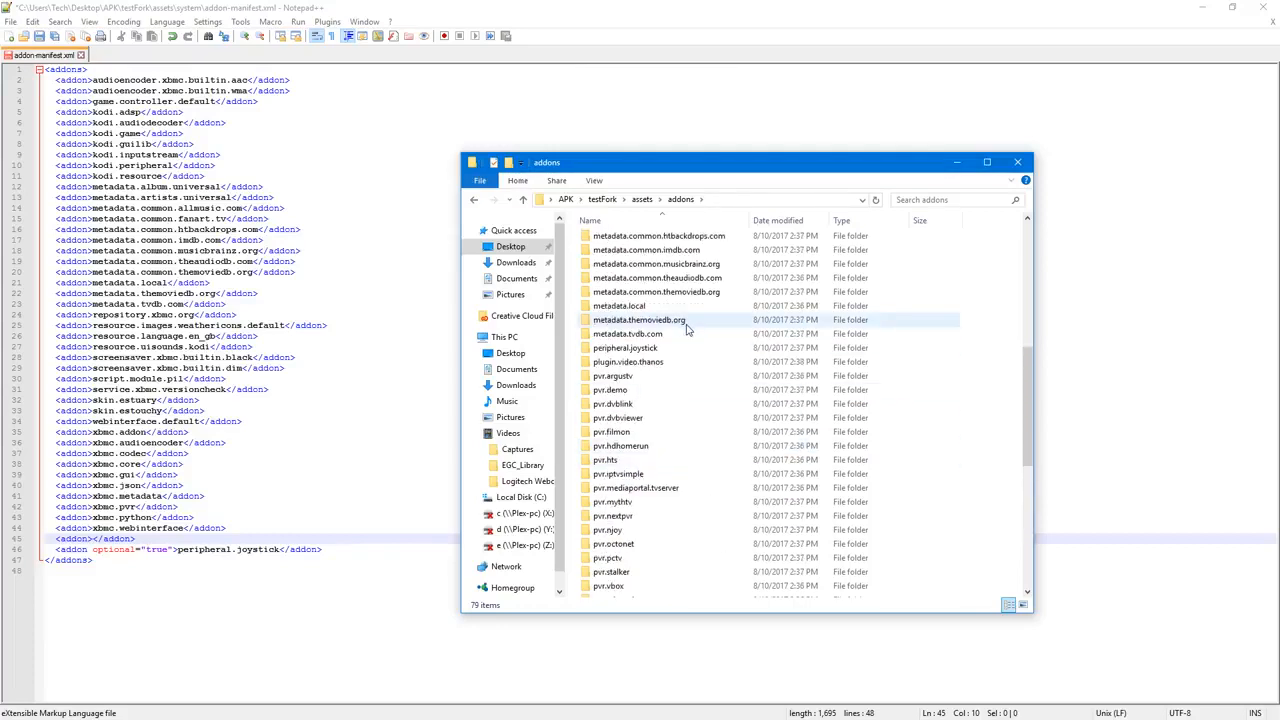
scroll(687, 330, "down", 1)
left_click(617, 325)
left_click(624, 327)
right_click(622, 325)
left_click(657, 367)
Step: Fill the empty addon entry in addon-manifest.xml with plugin.video.thanos, then save the file and close Notepad++
left_click(346, 493)
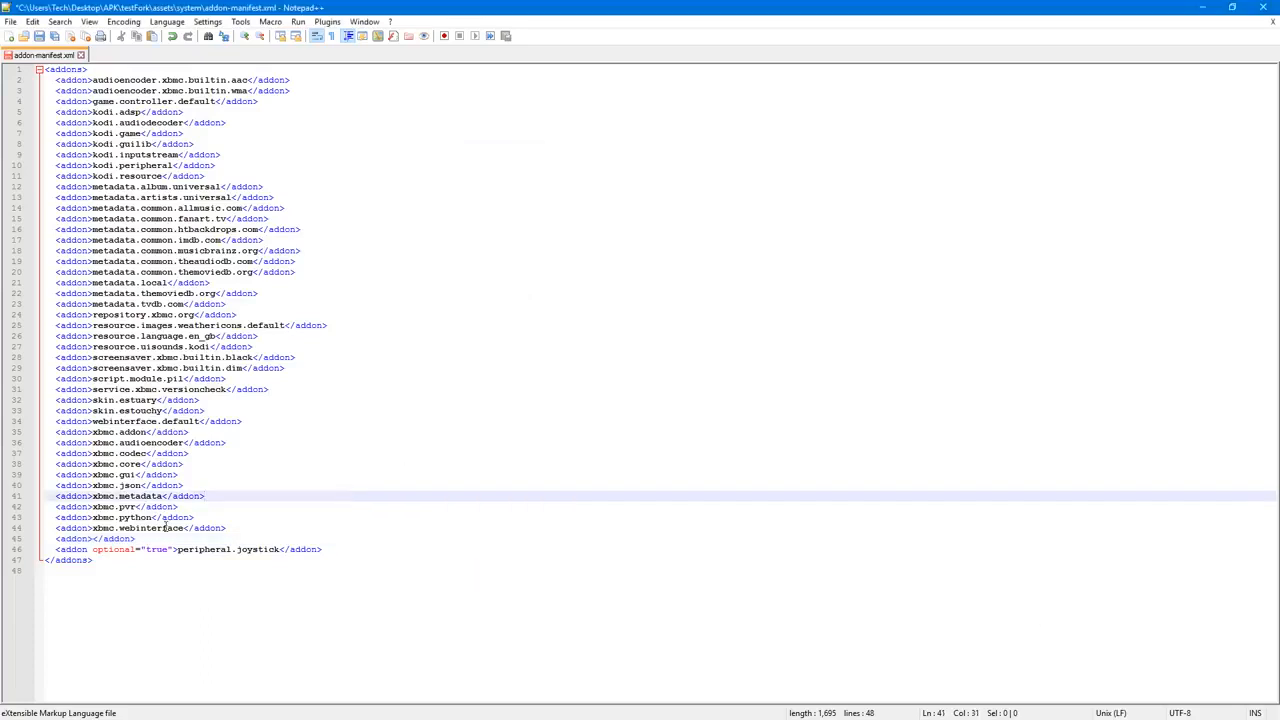
left_click(94, 539)
key("ctrl+v")
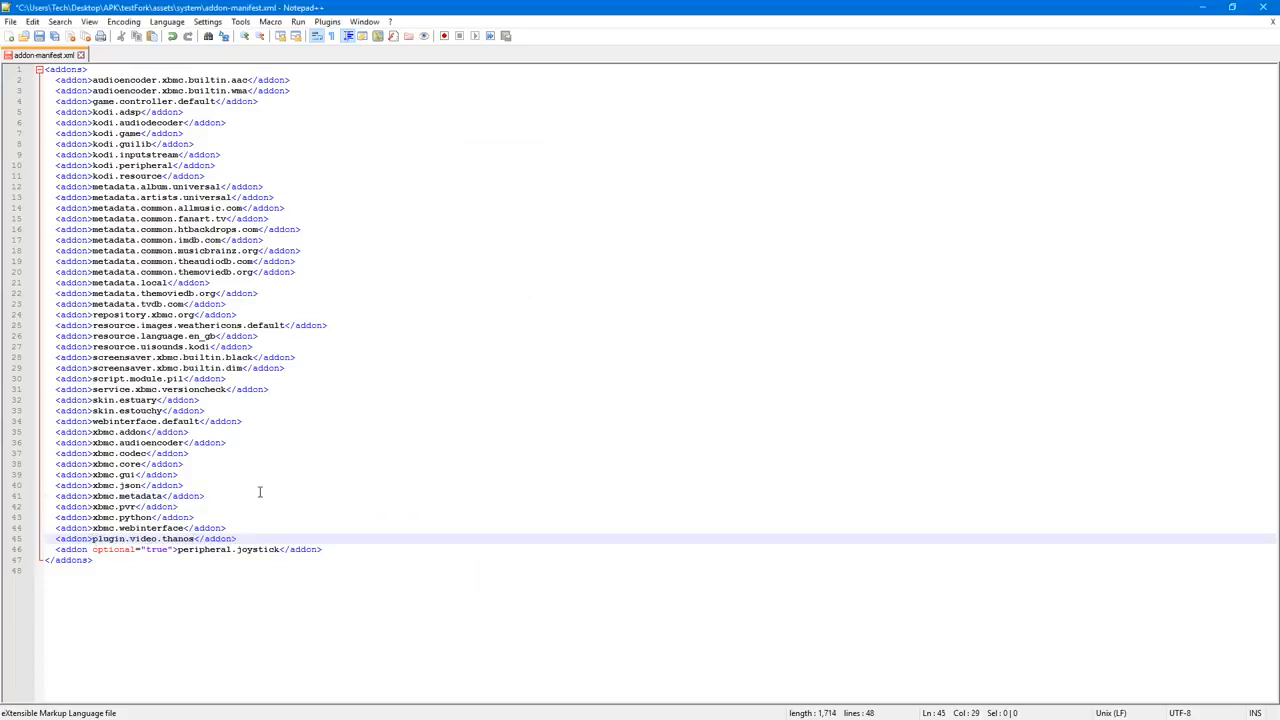
key("ctrl+s")
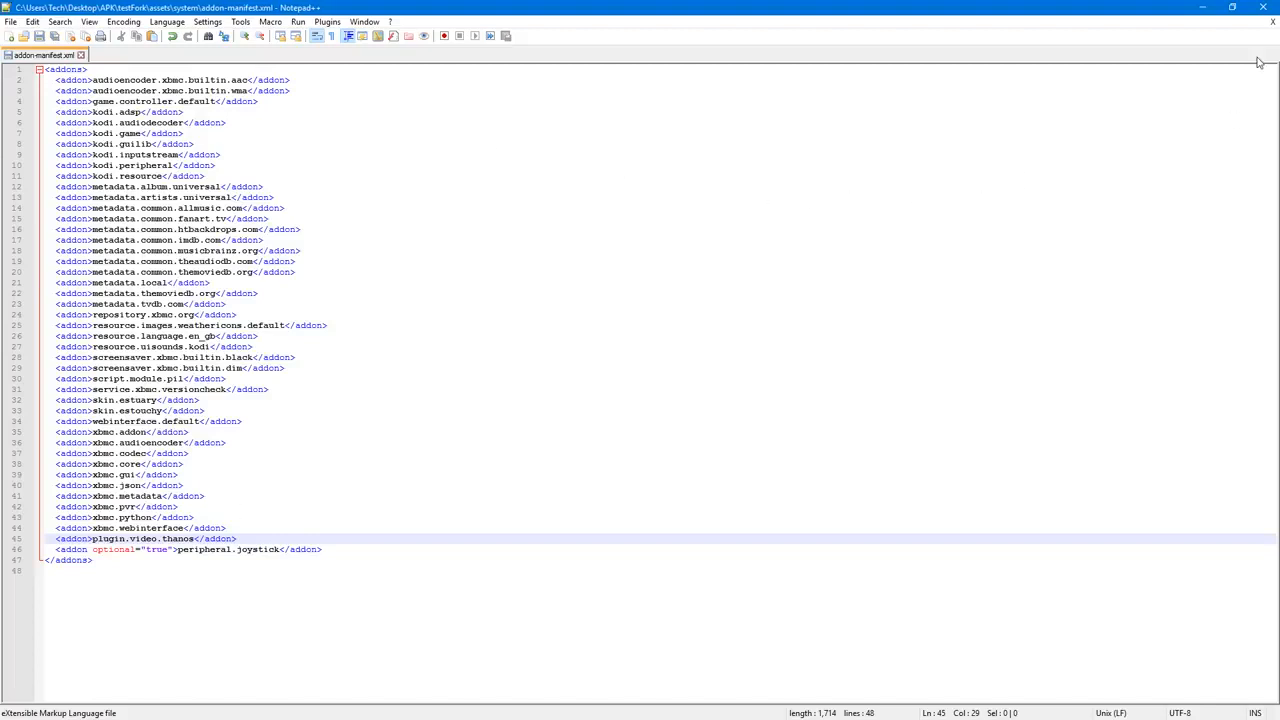
left_click(1263, 7)
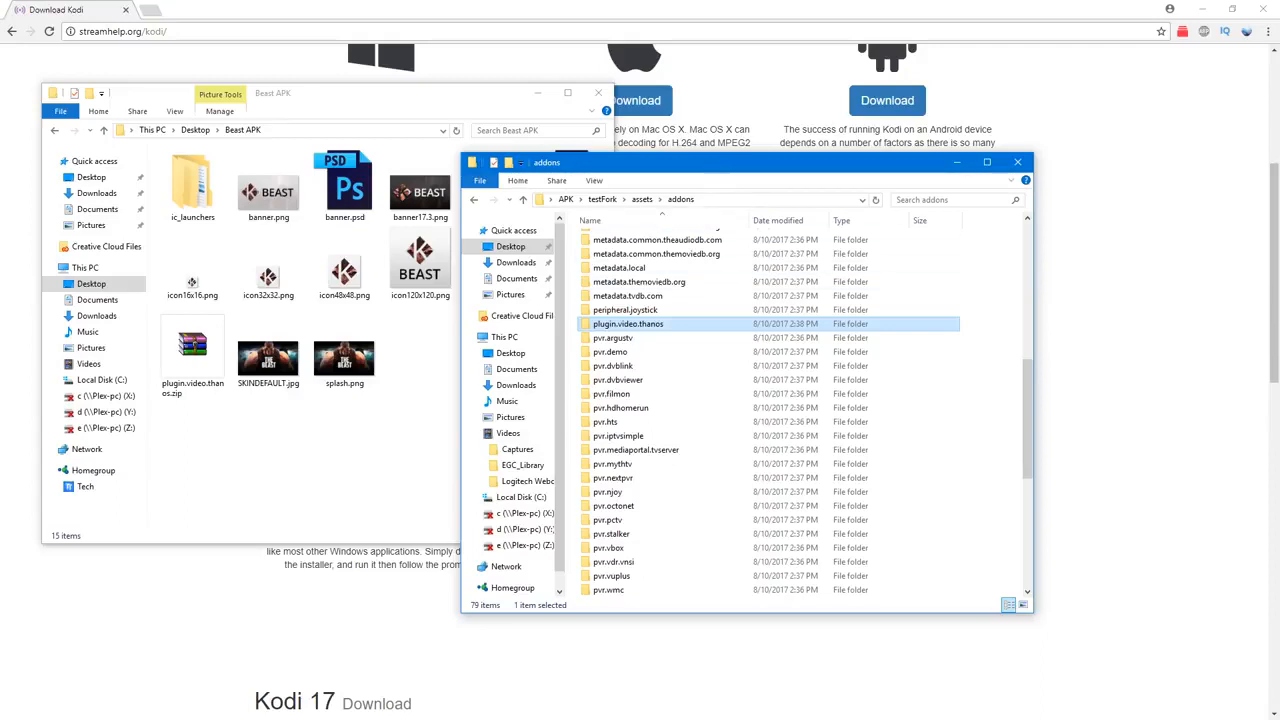
Step: Open RssFeeds.xml from testFork's assets\userdata folder
left_click(533, 177)
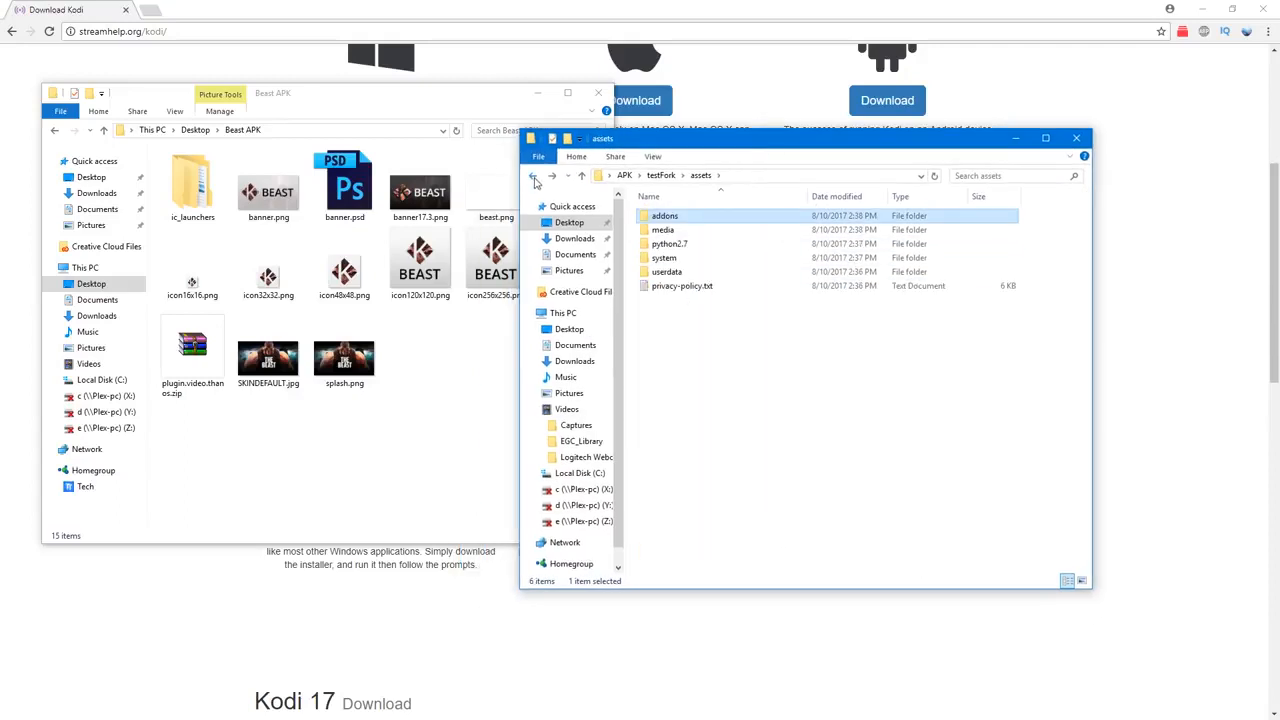
double_click(686, 257)
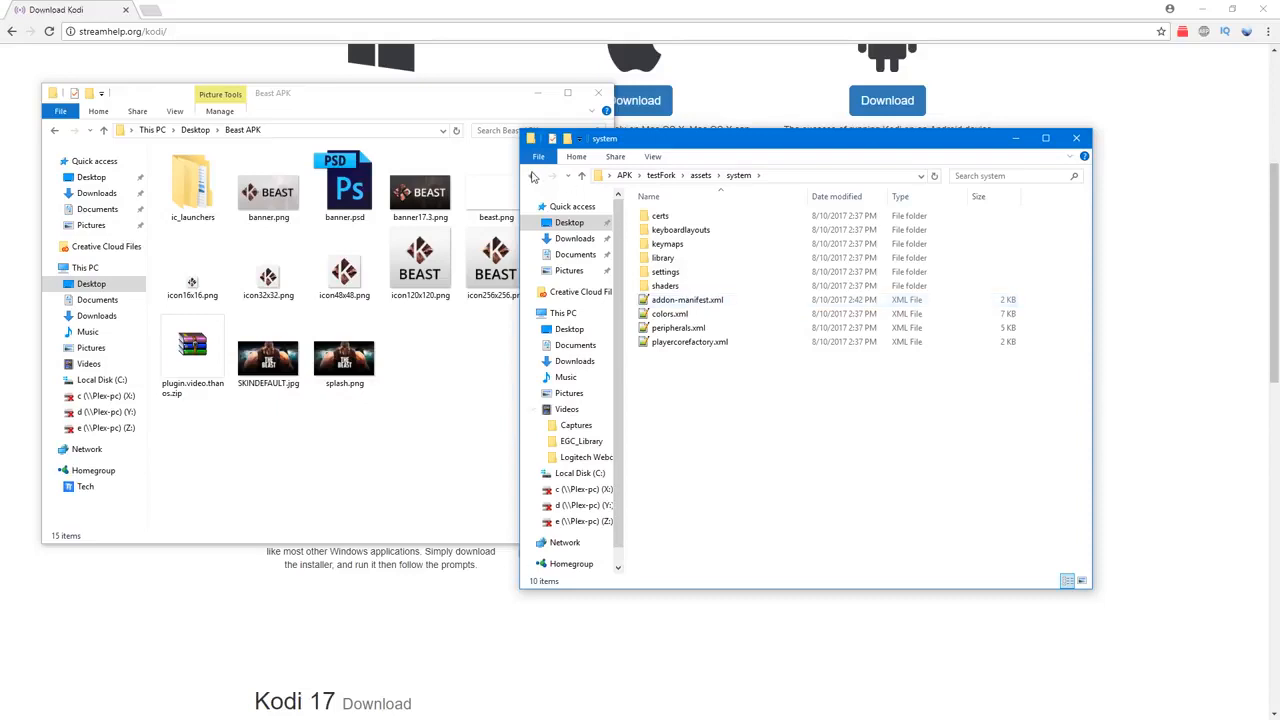
left_click(533, 177)
double_click(679, 274)
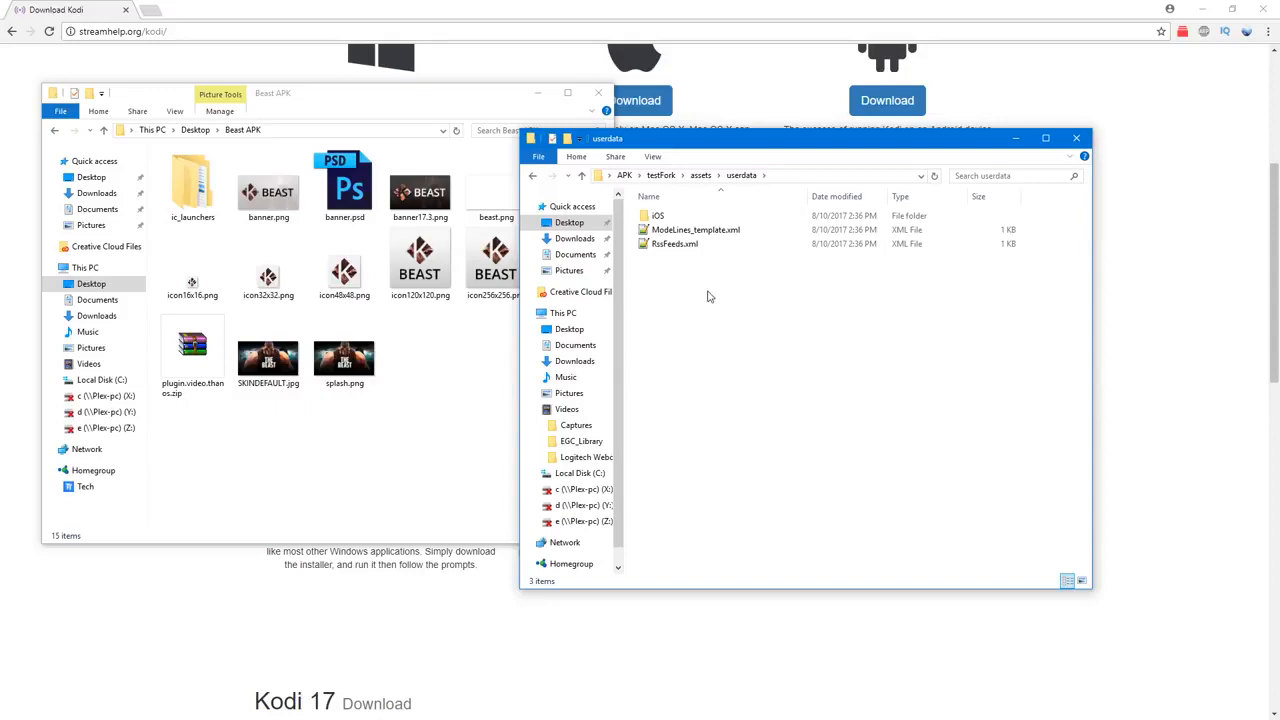
double_click(676, 244)
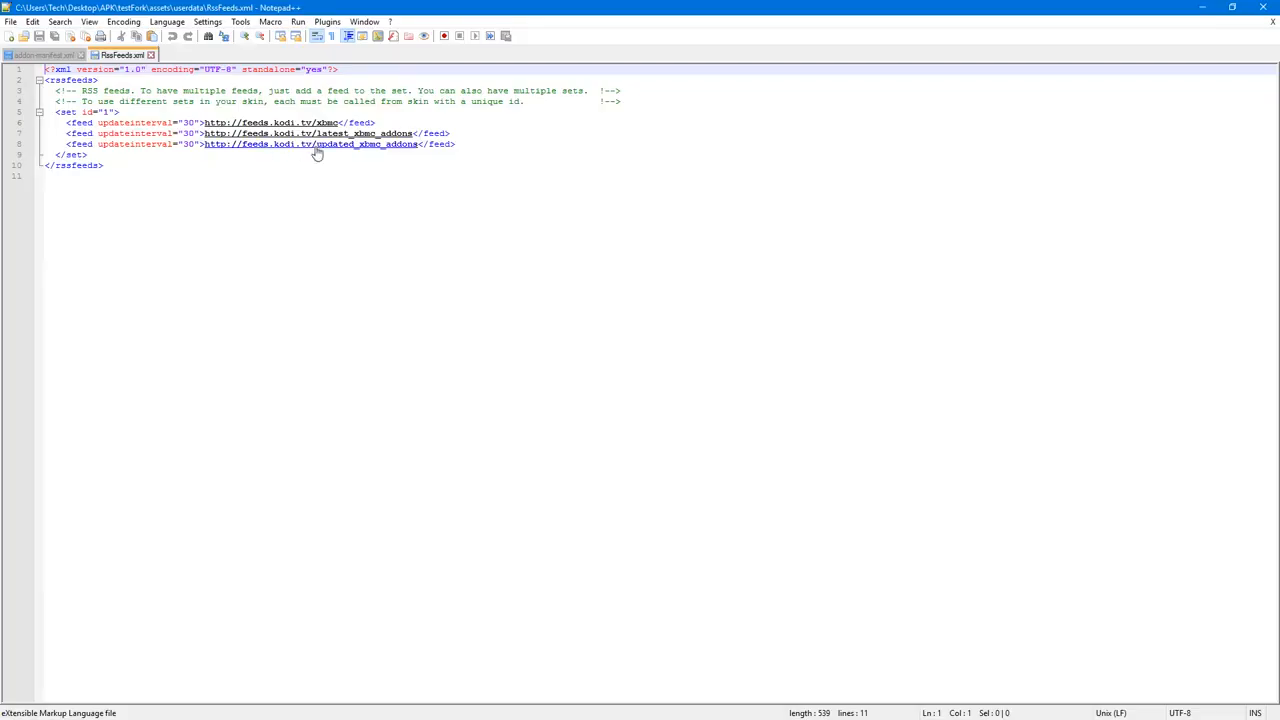
Step: Remove the latest_xbmc_addons and updated_xbmc_addons URLs from the second and third feed entries
mouse_move(419, 144)
left_mouse_down()
mouse_move(204, 144)
mouse_move(214, 133)
mouse_move(413, 134)
left_mouse_up()
key("Delete")
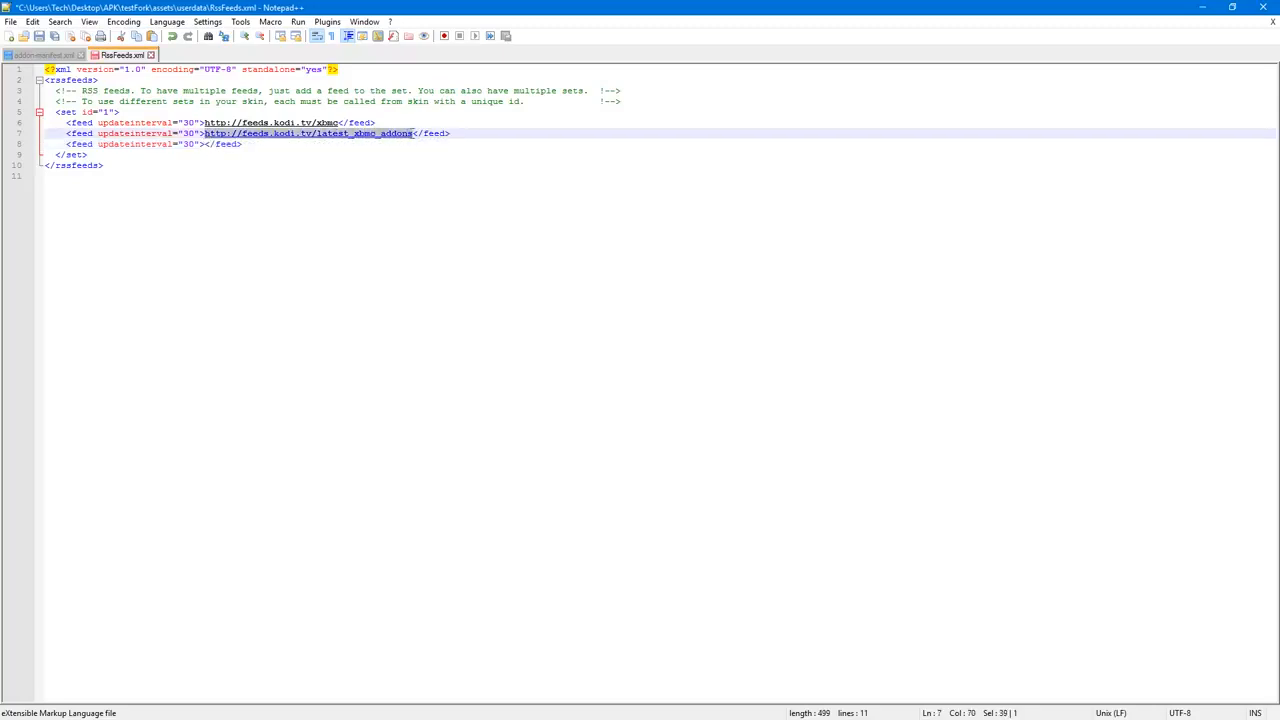
key("Delete")
left_click_drag(338, 123, 204, 122)
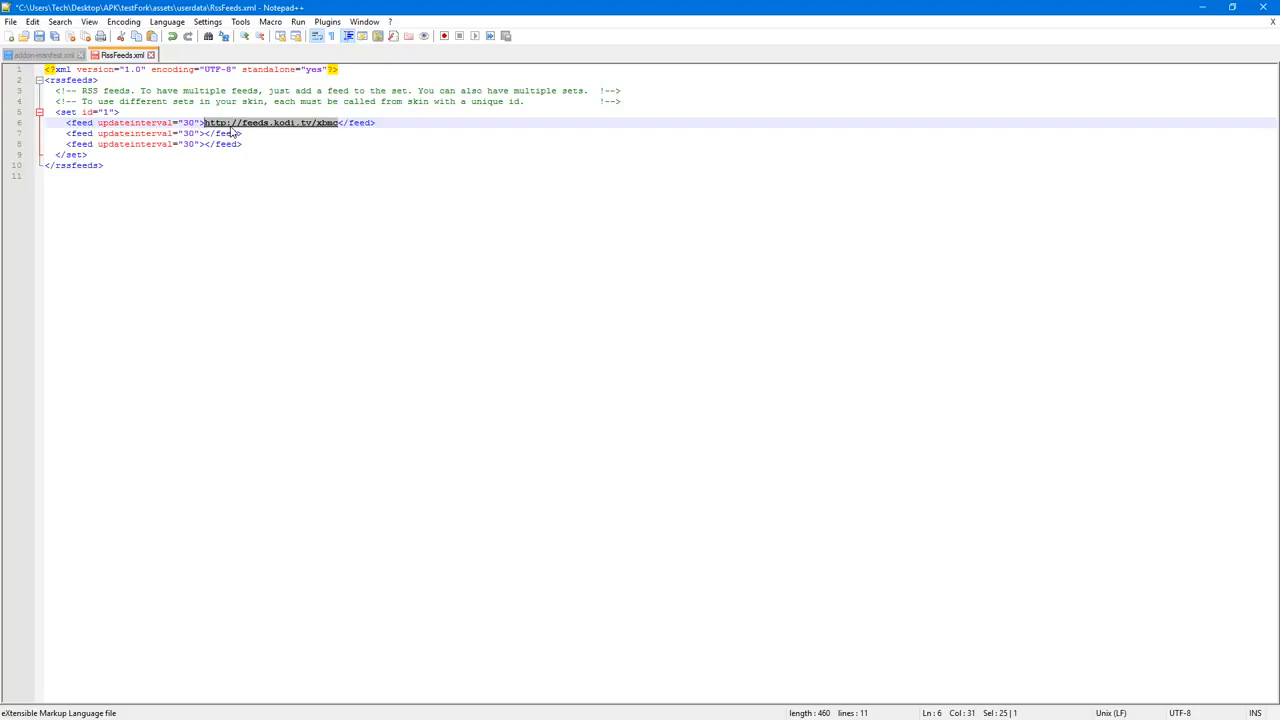
type("http")
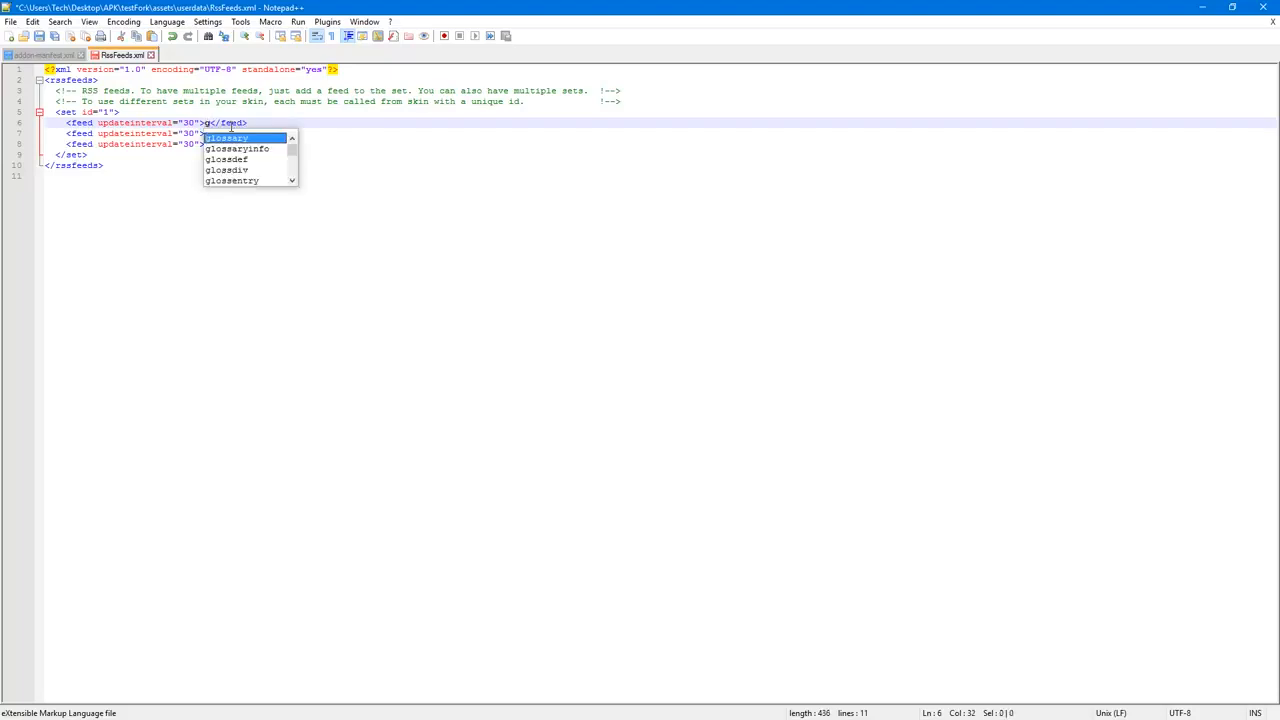
type("://thebea")
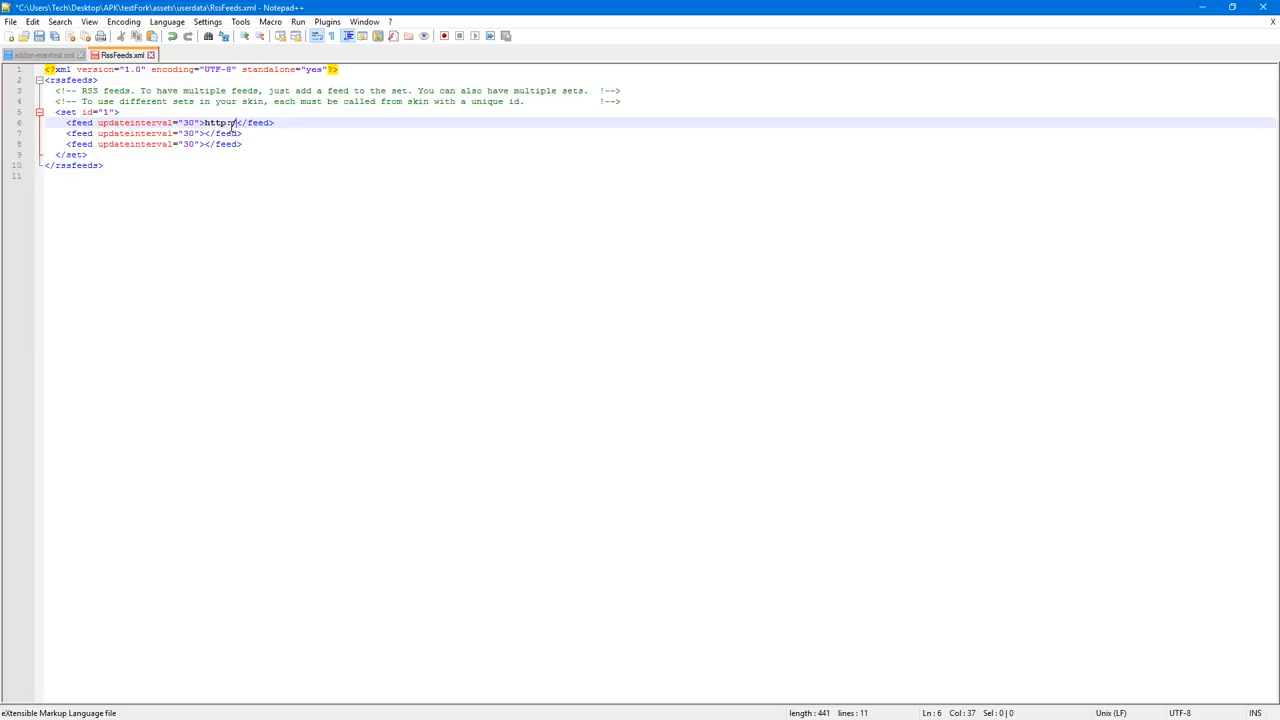
type("st1.ccom/")
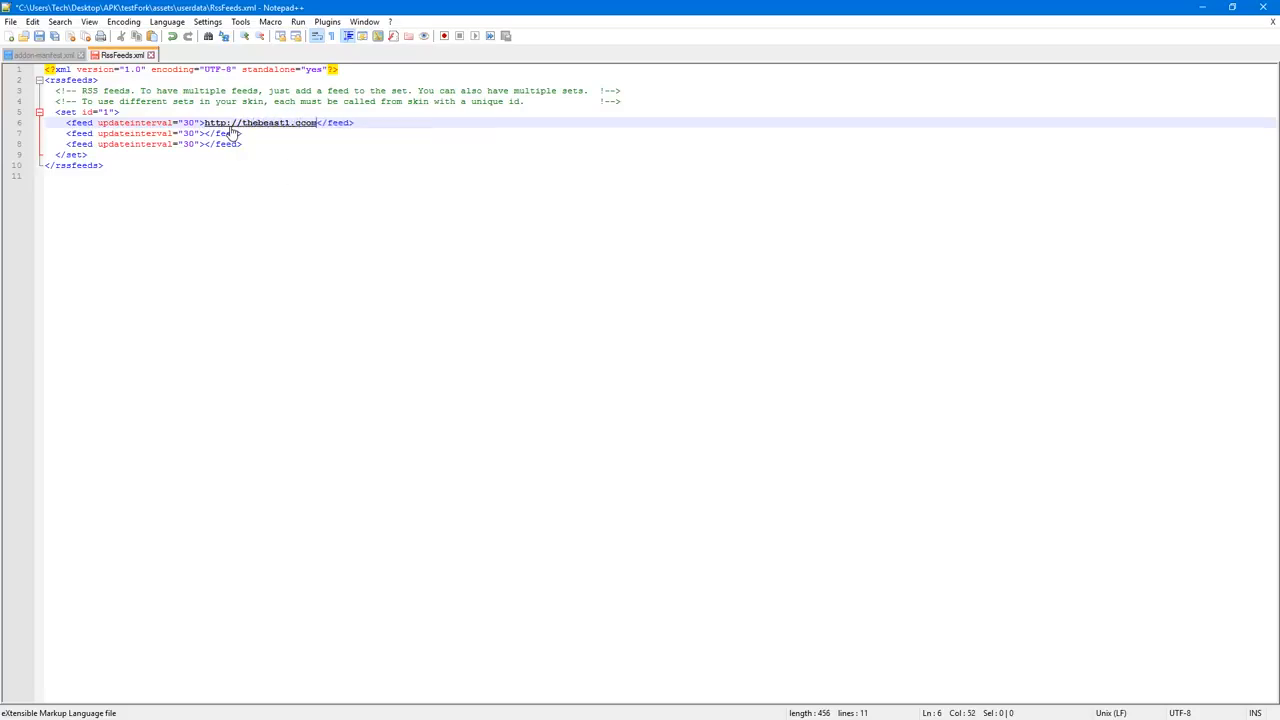
type("beast.rs")
type("s")
key("BackSpace")
key("BackSpace")
key("BackSpace")
type("xml")
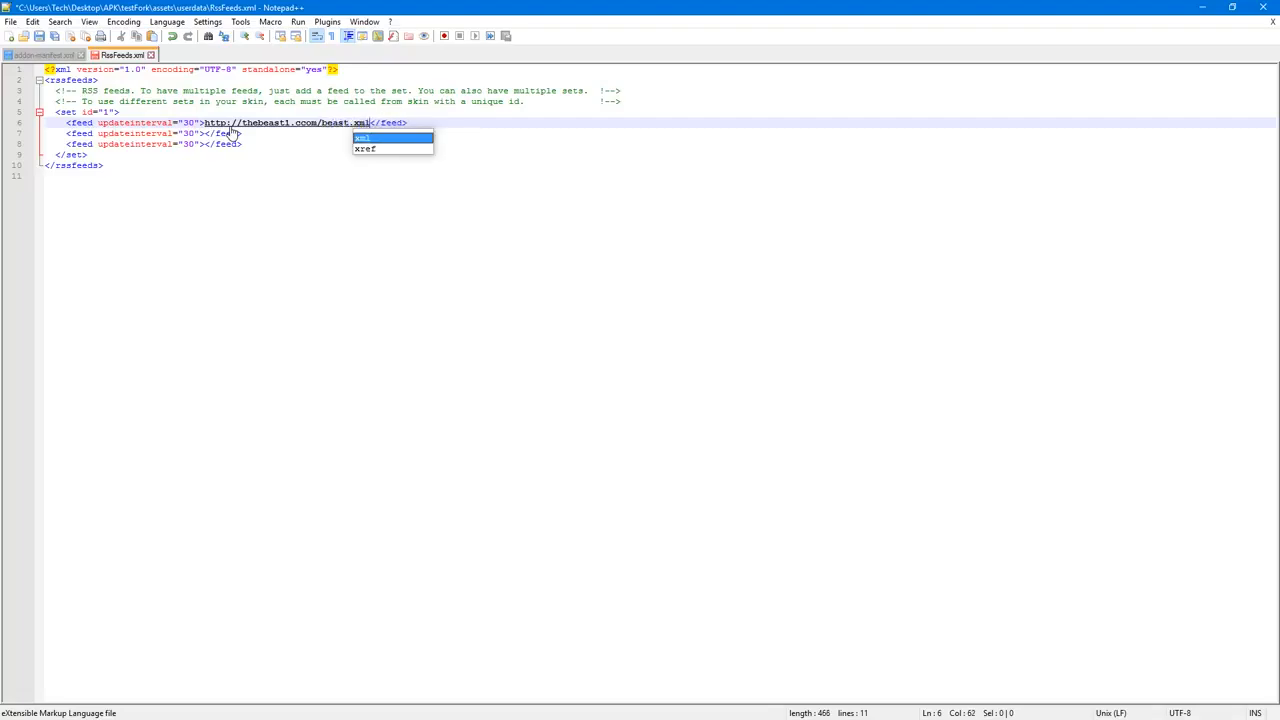
left_click_drag(369, 122, 204, 122)
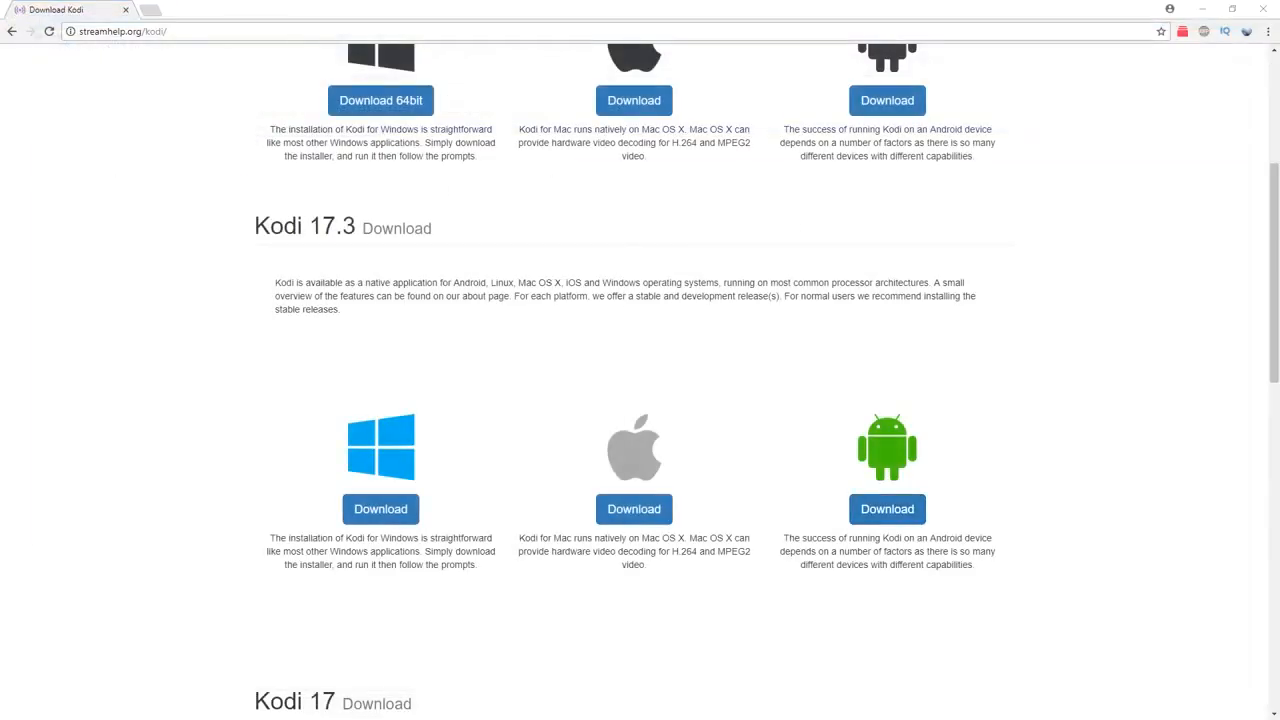
Step: Switch to File Explorer and return from the userdata folder to testFork's assets folder
key("alt+Tab")
key("alt+Tab")
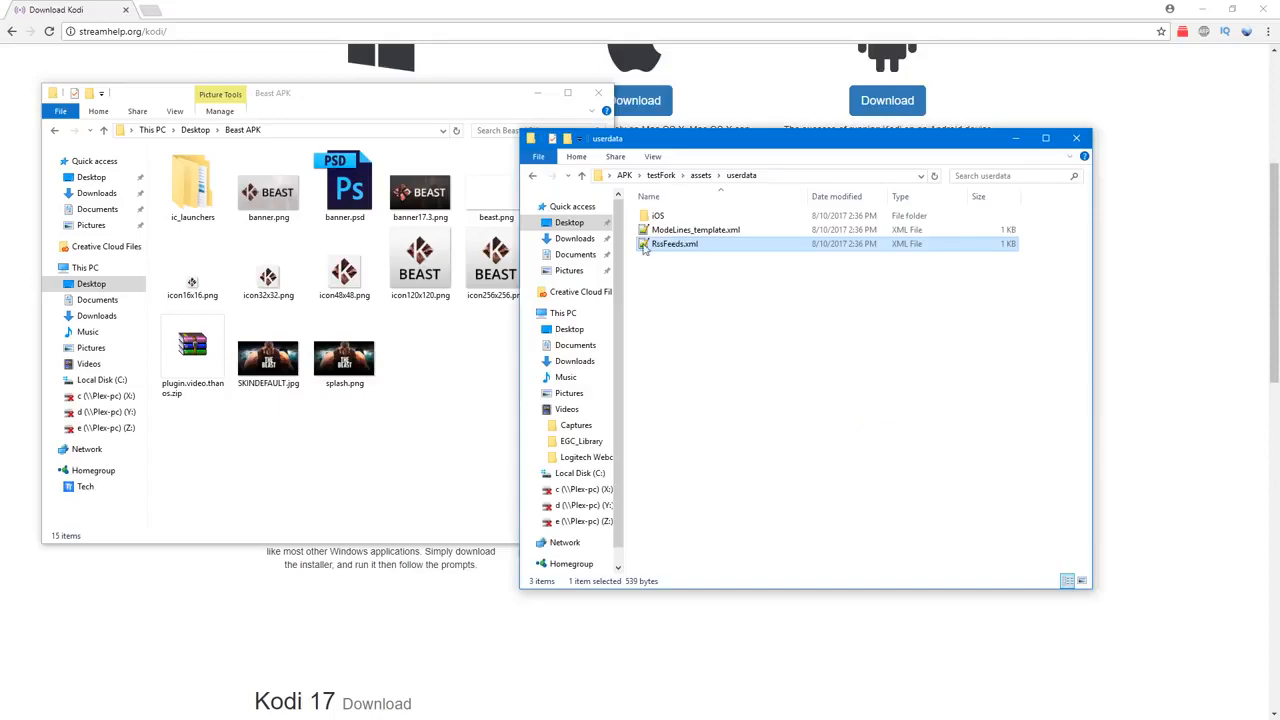
left_click(533, 177)
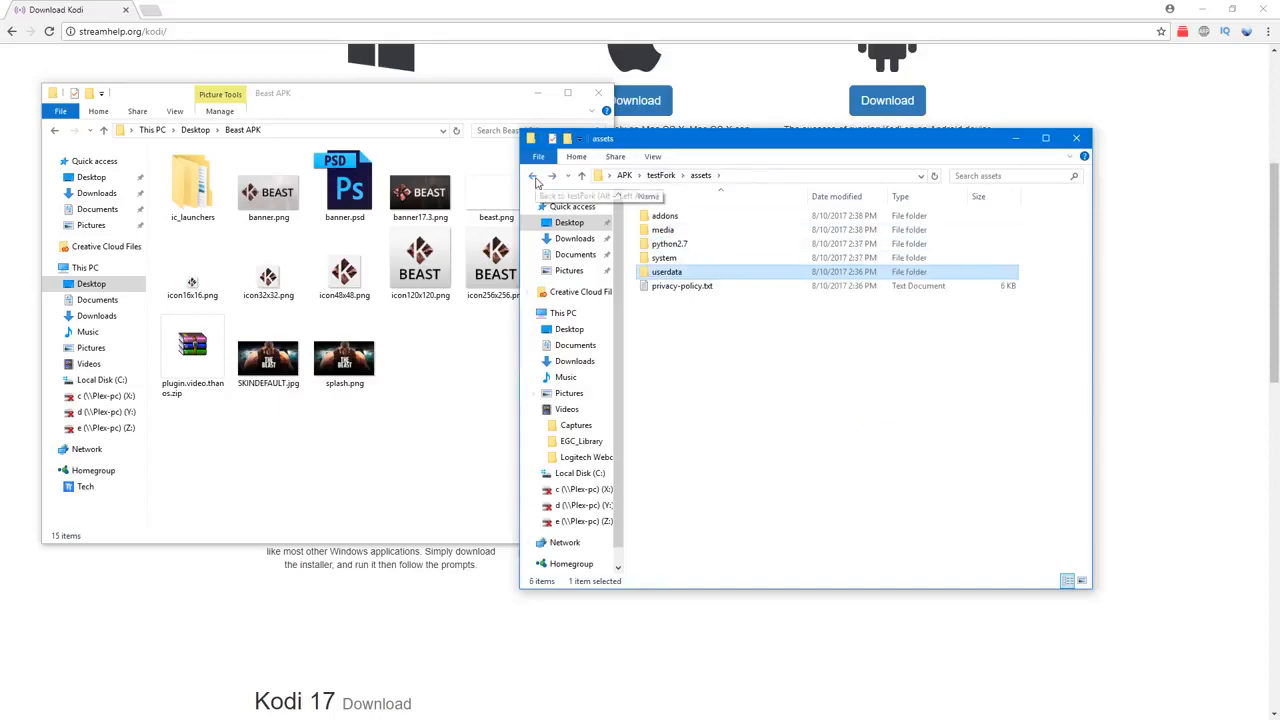
Step: Examine the icon images in testFork's assets\media folder and return to assets
double_click(682, 232)
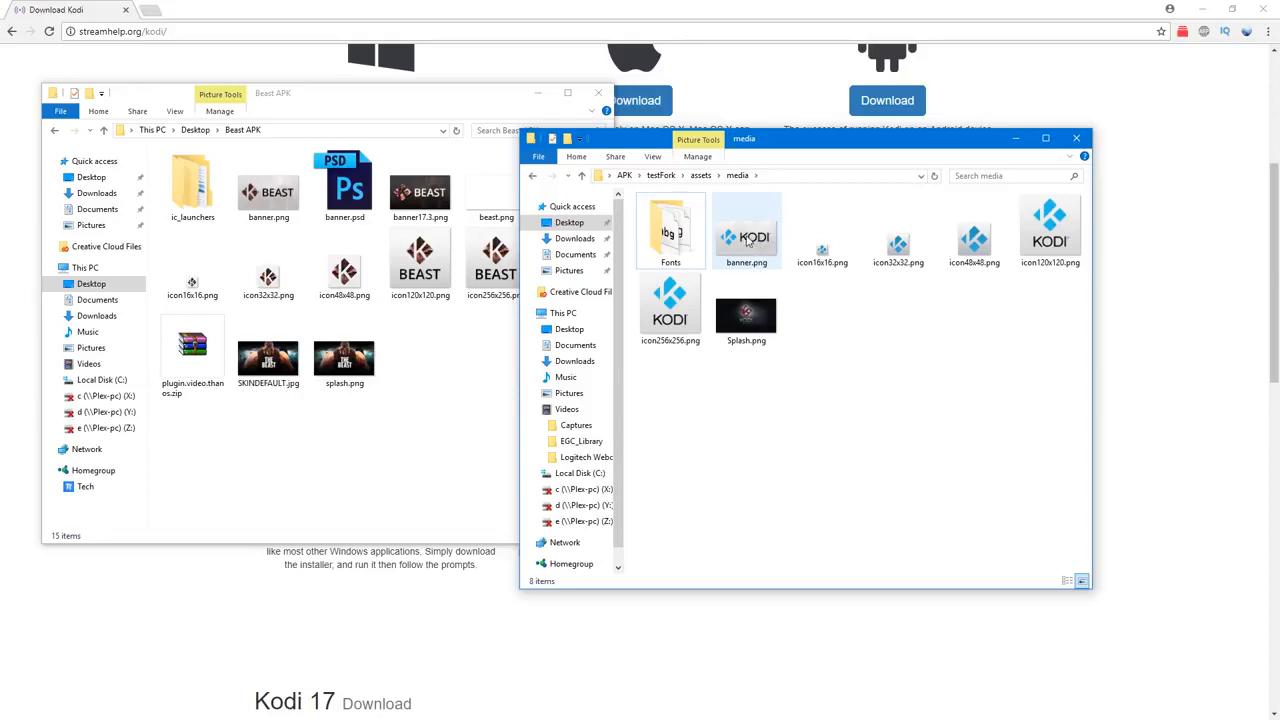
left_click(1050, 235)
left_click(975, 240)
left_click(898, 240)
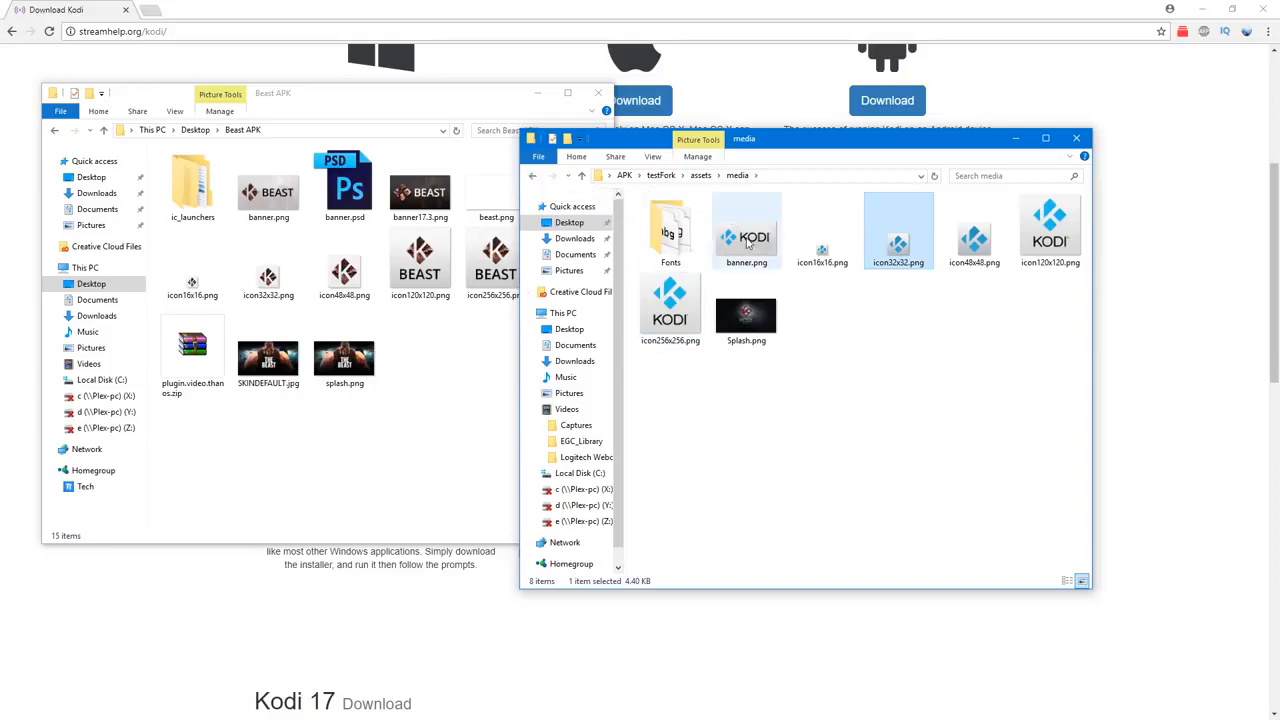
left_click(533, 176)
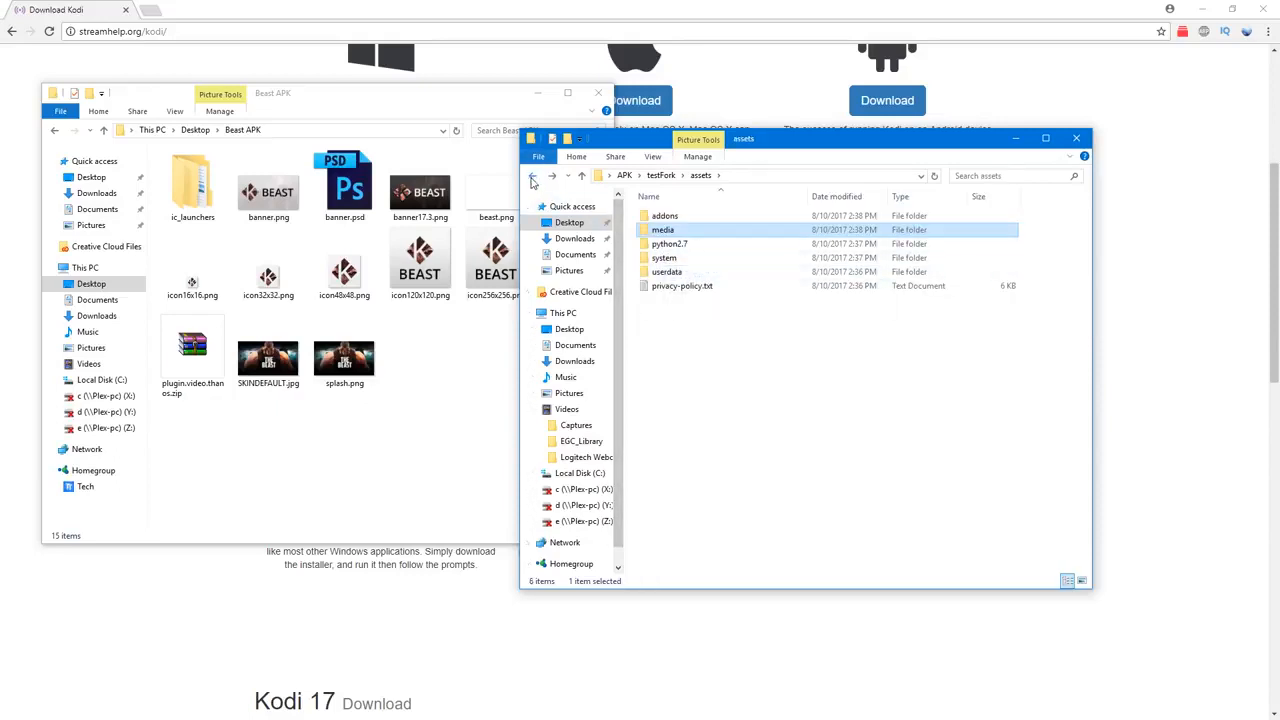
Step: Open the skin.estuary media folder inside testFork's assets\addons to view its texture file
double_click(664, 216)
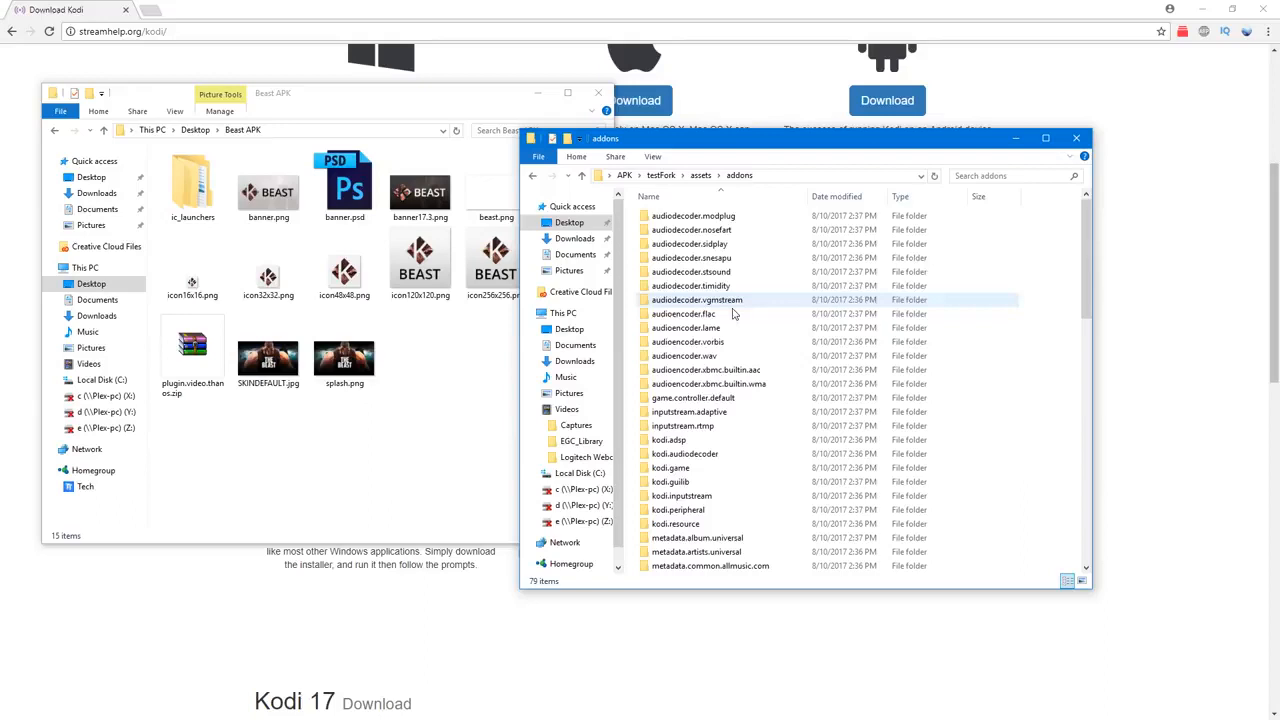
scroll(757, 350, "down", 15)
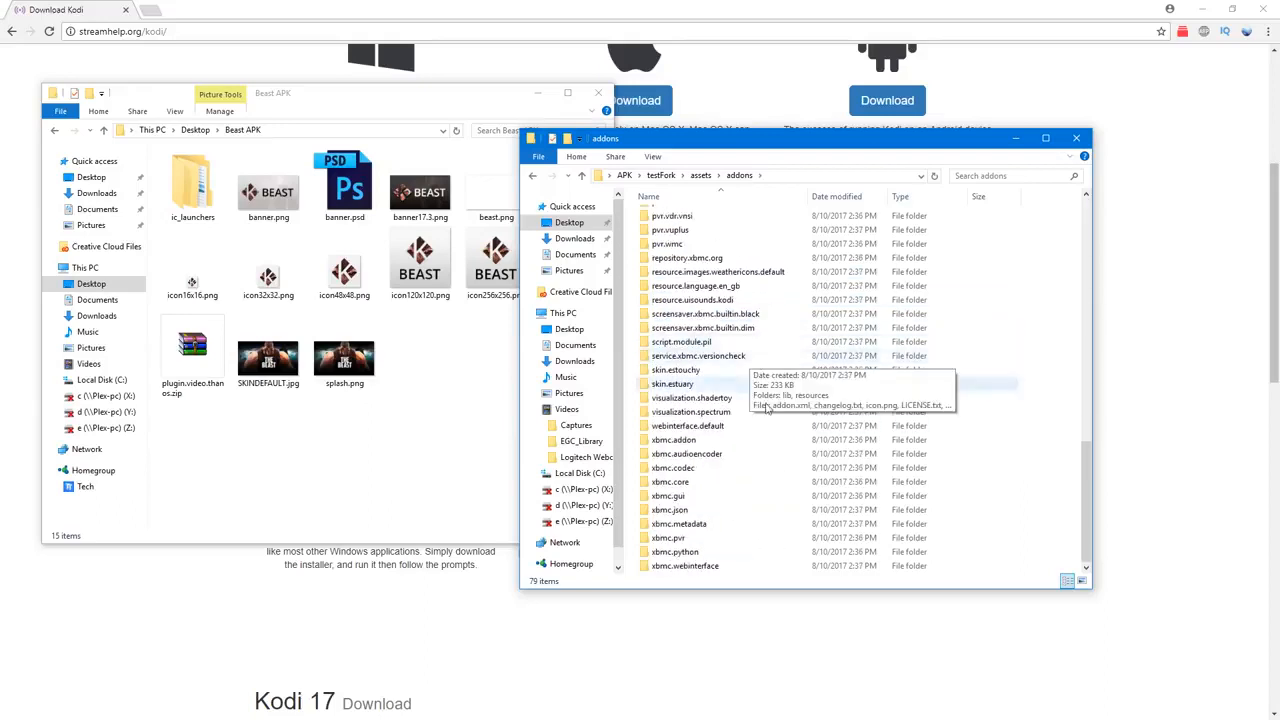
scroll(776, 508, "up", 2)
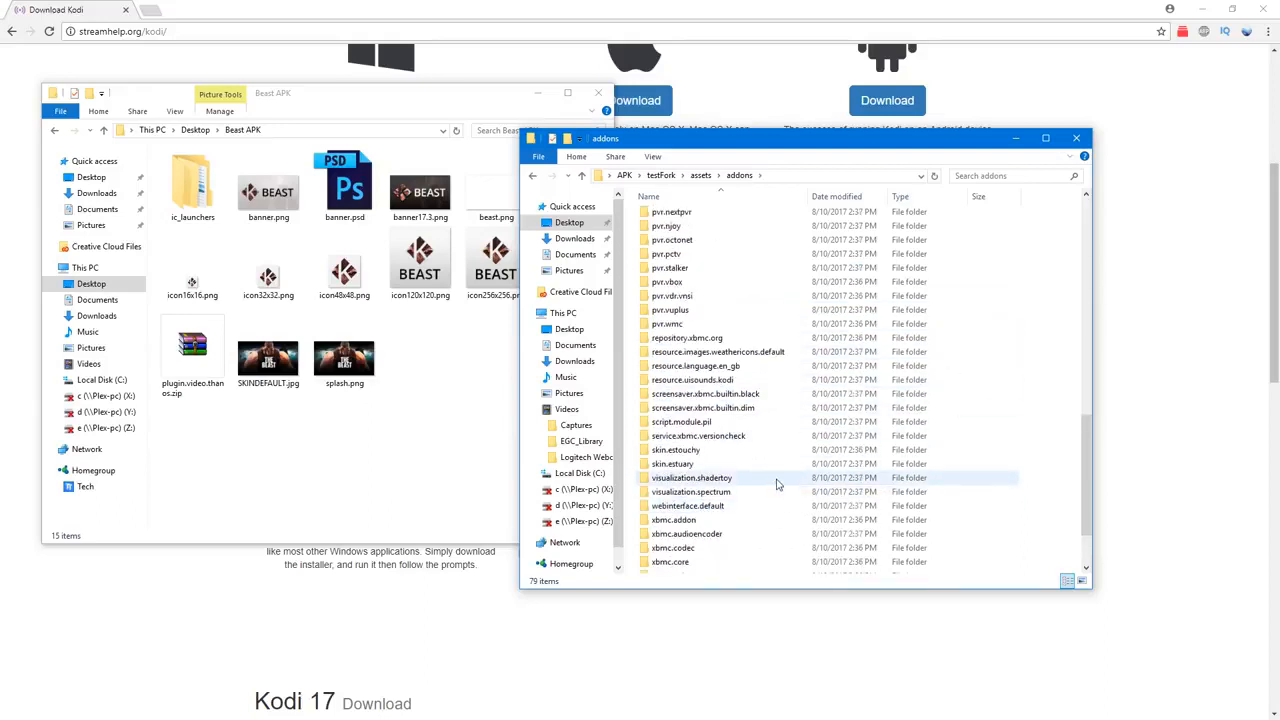
double_click(699, 466)
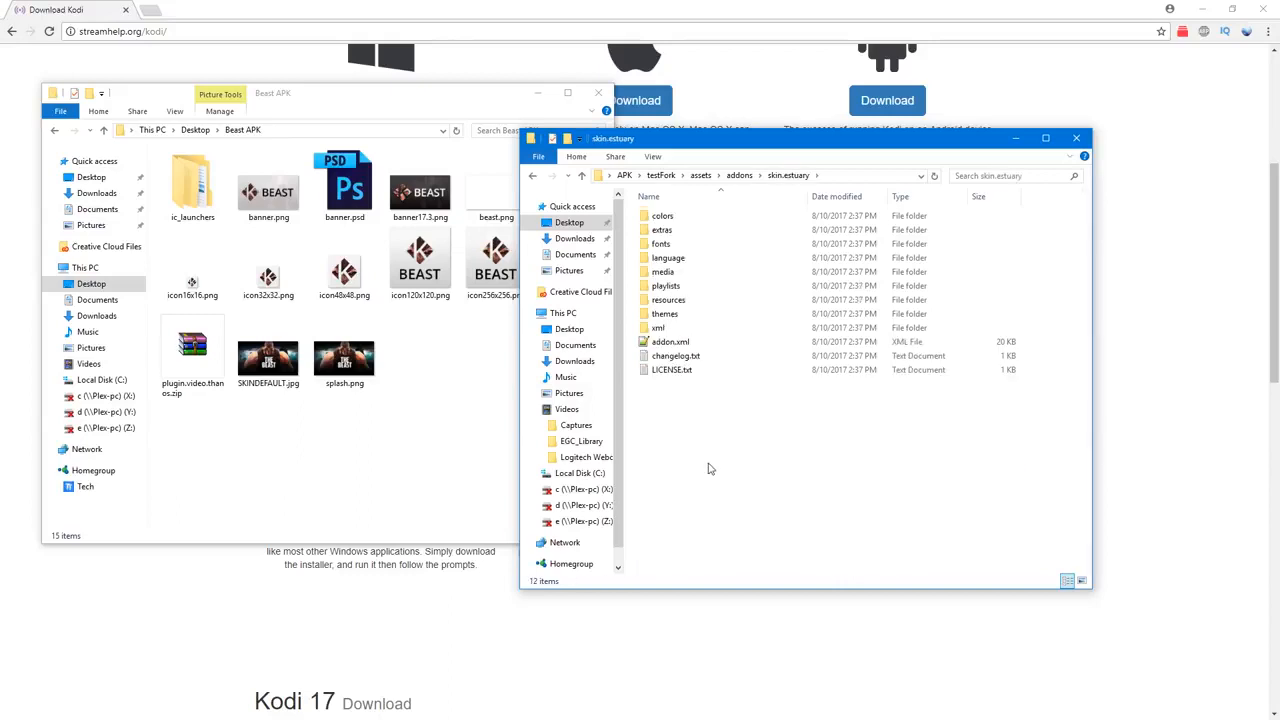
double_click(672, 272)
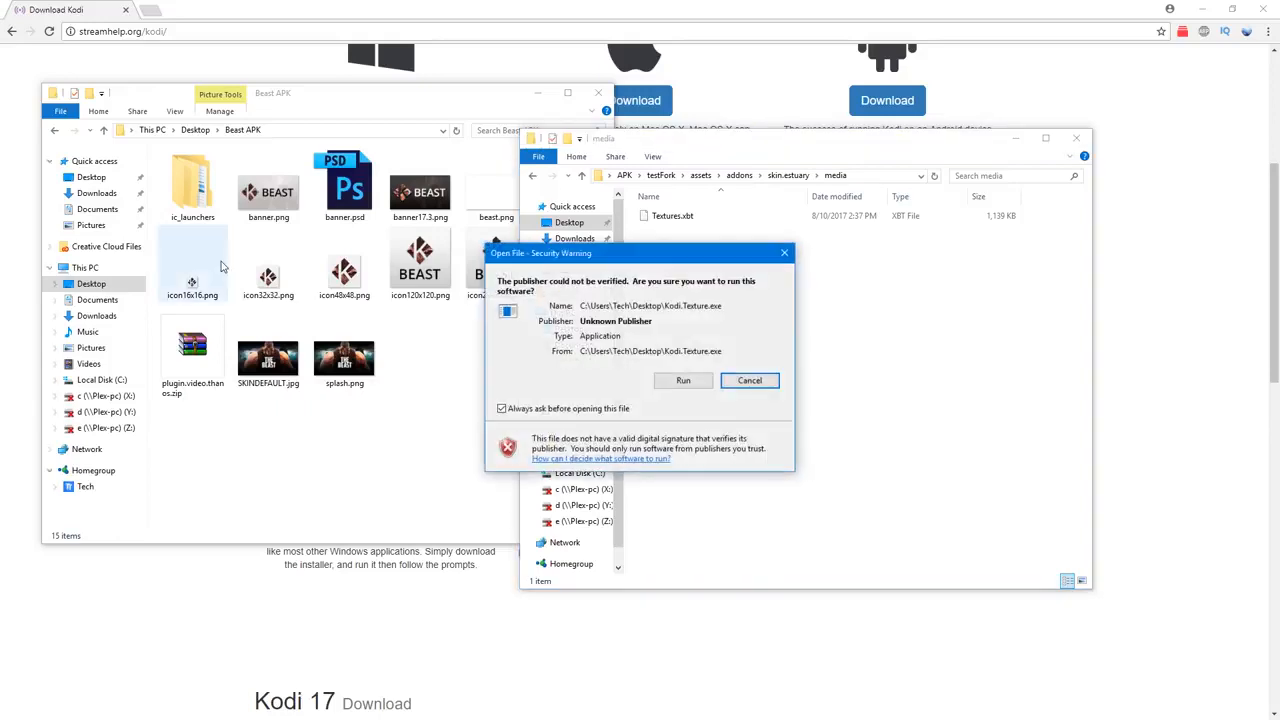
Step: Run Kodi.Texture.exe from the desktop, look at its decompile and compile options, and close it
left_click(676, 386)
left_click_drag(641, 229, 1010, 298)
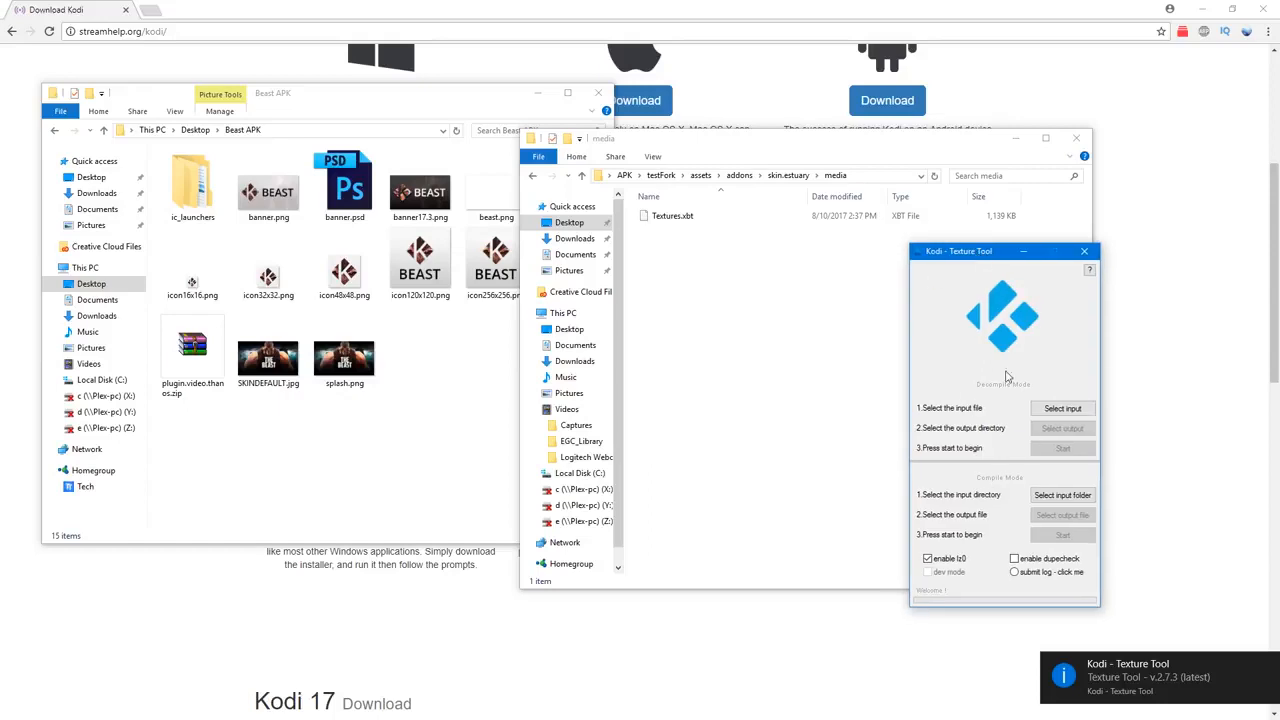
left_click(1086, 255)
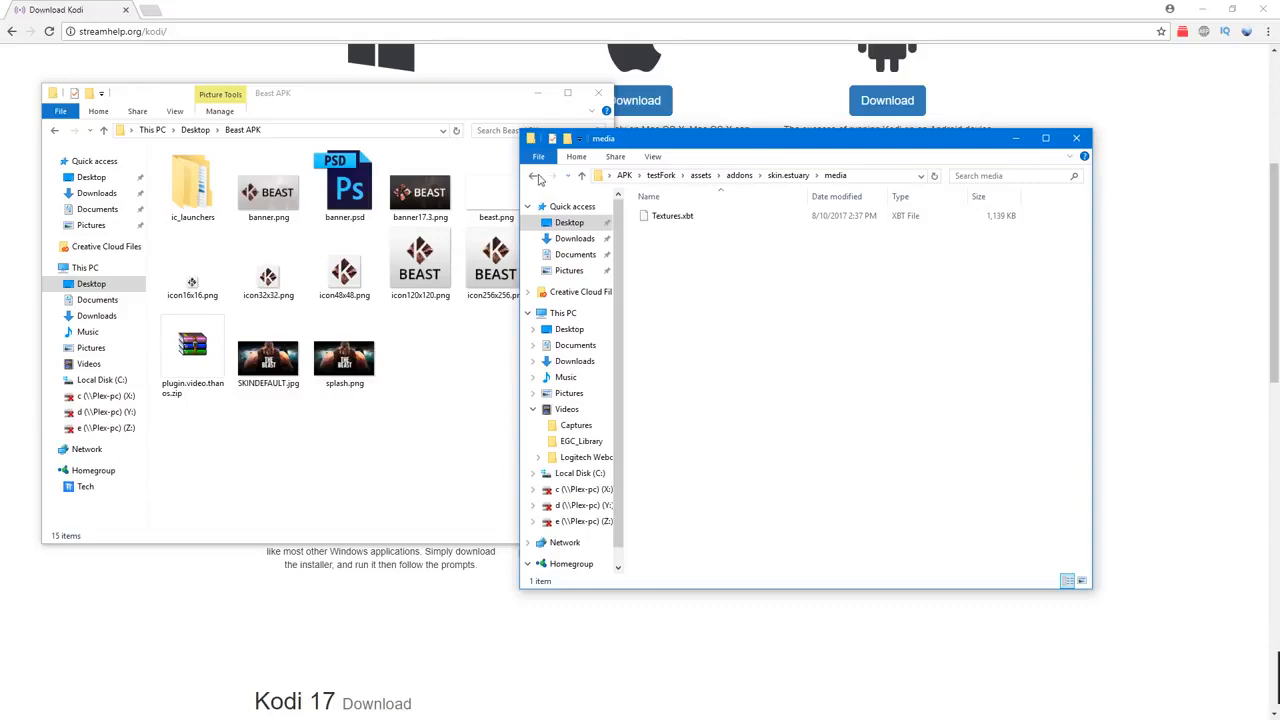
Step: Return to the testFork root folder and look inside its lib and original folders
left_click(537, 178)
left_click(537, 178)
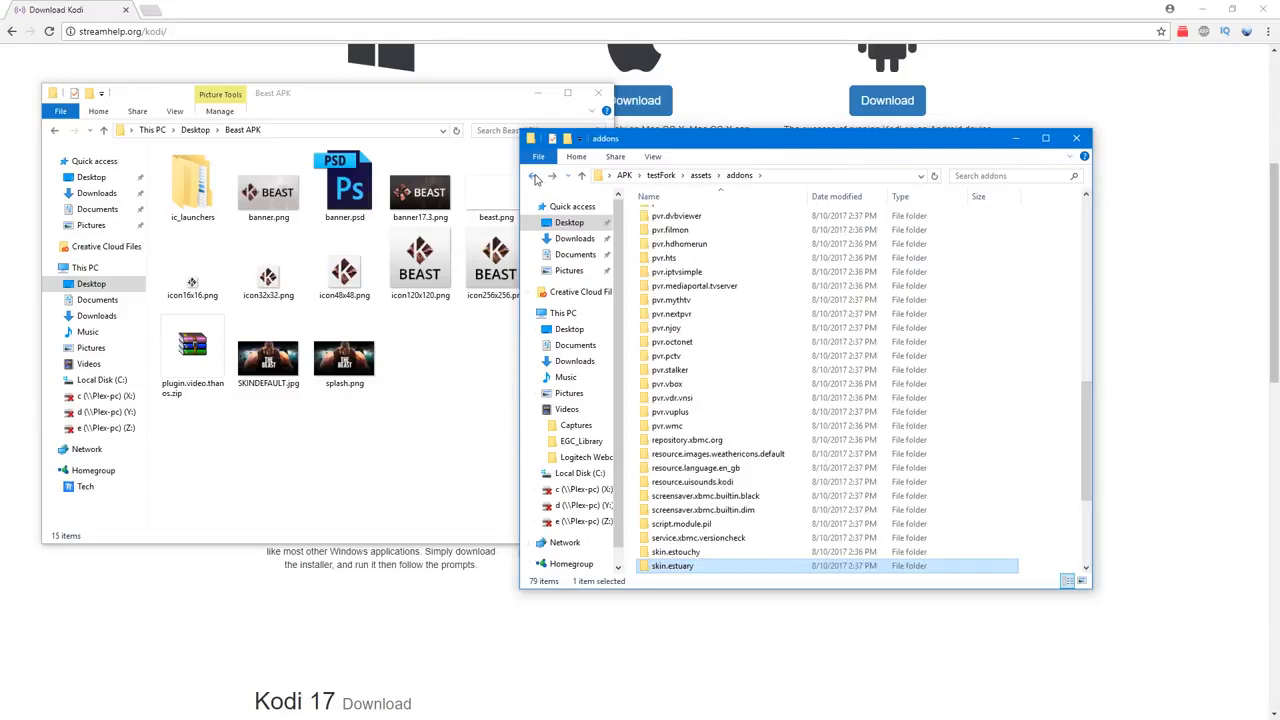
left_click(536, 178)
left_click(536, 178)
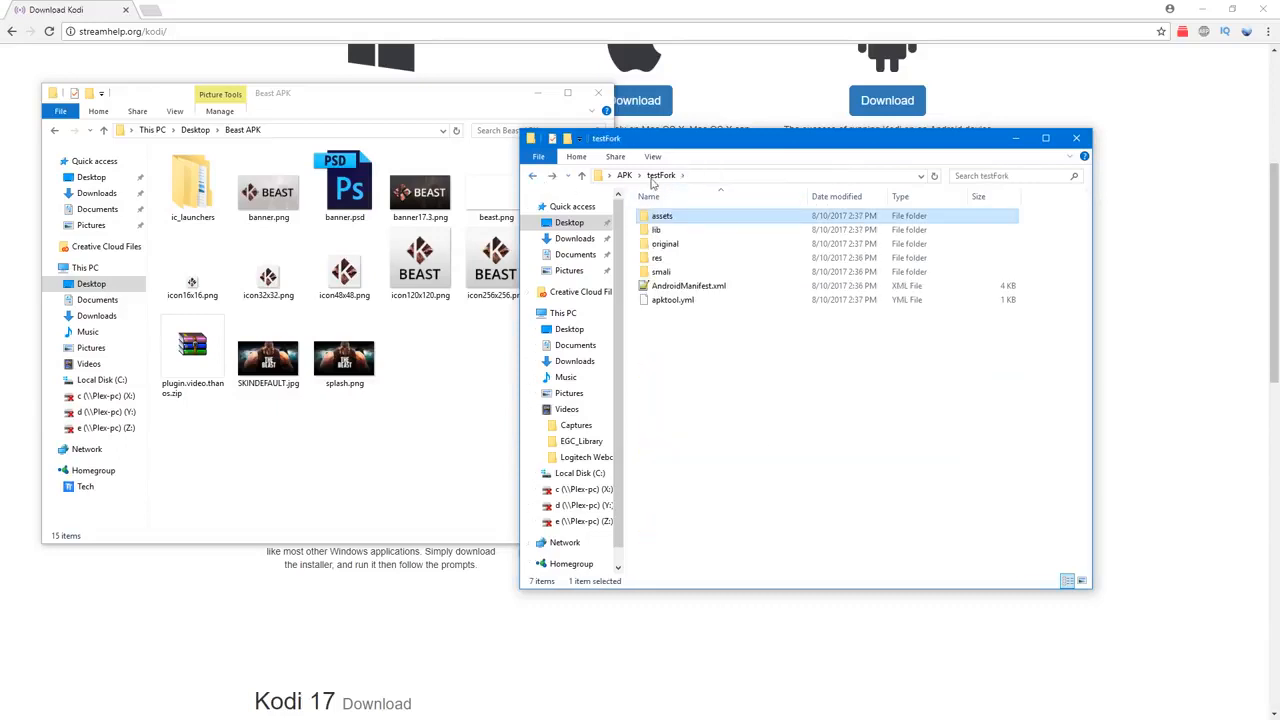
double_click(672, 231)
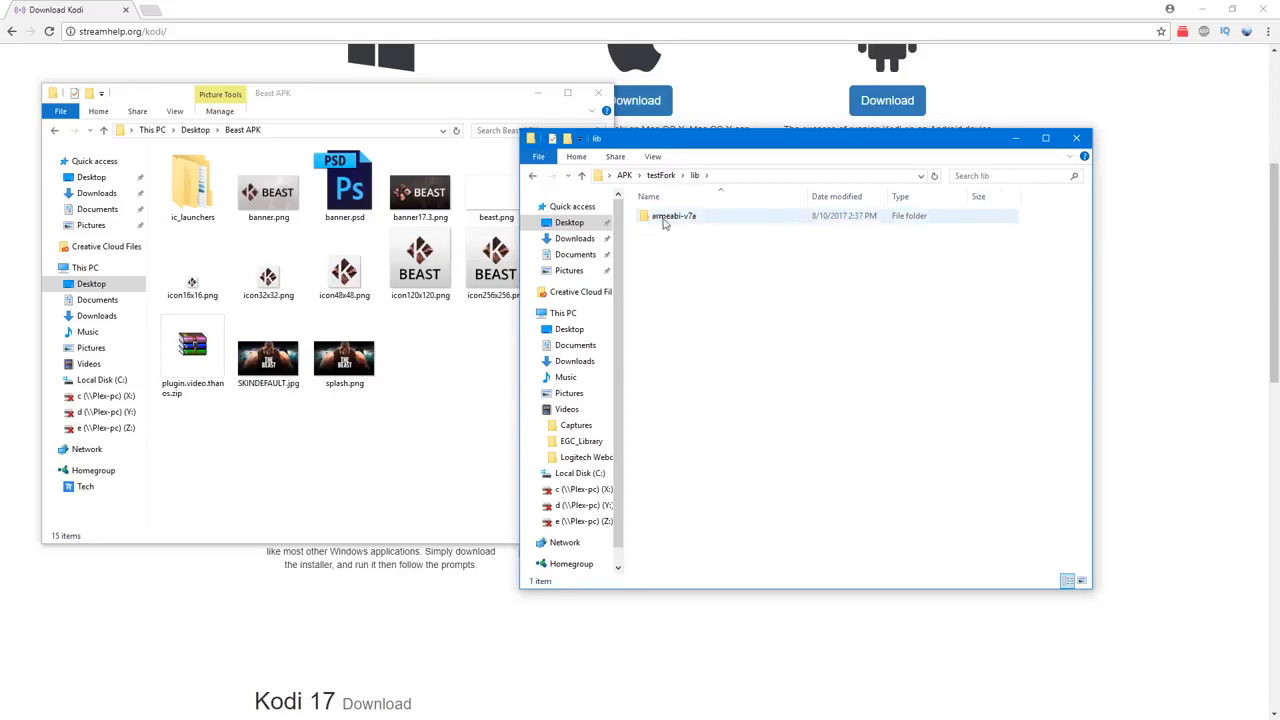
left_click(536, 178)
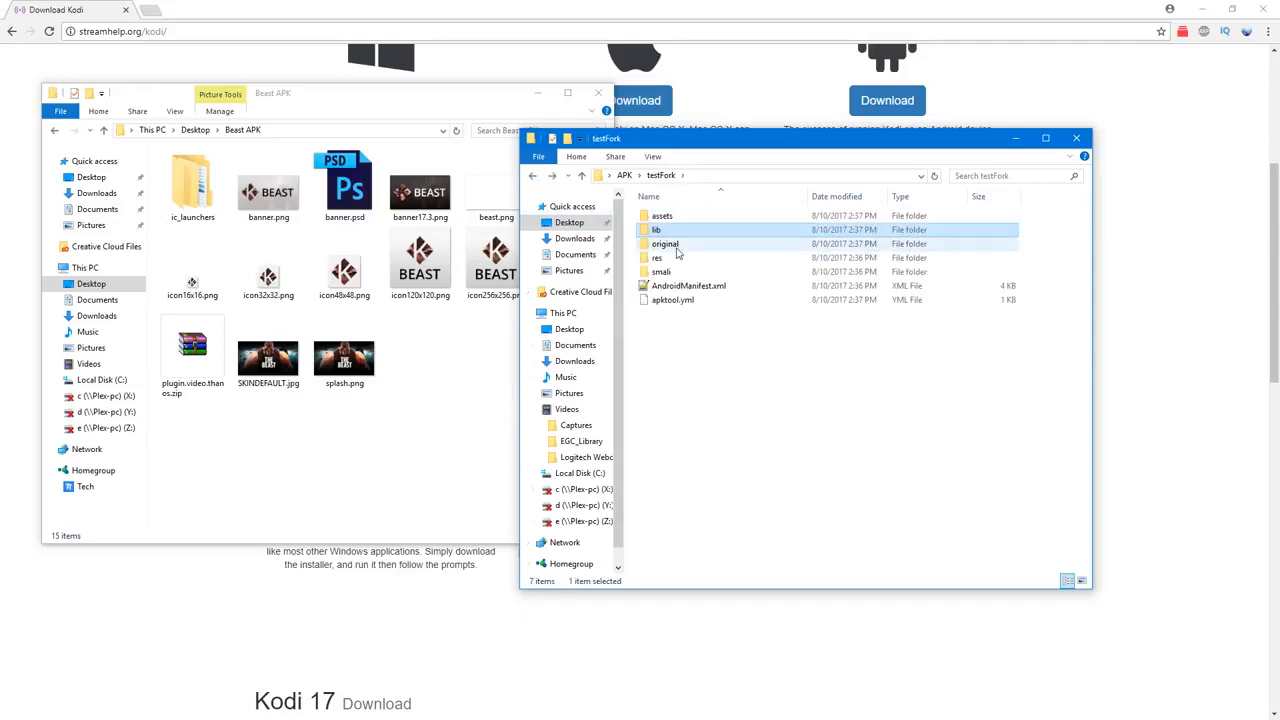
double_click(676, 245)
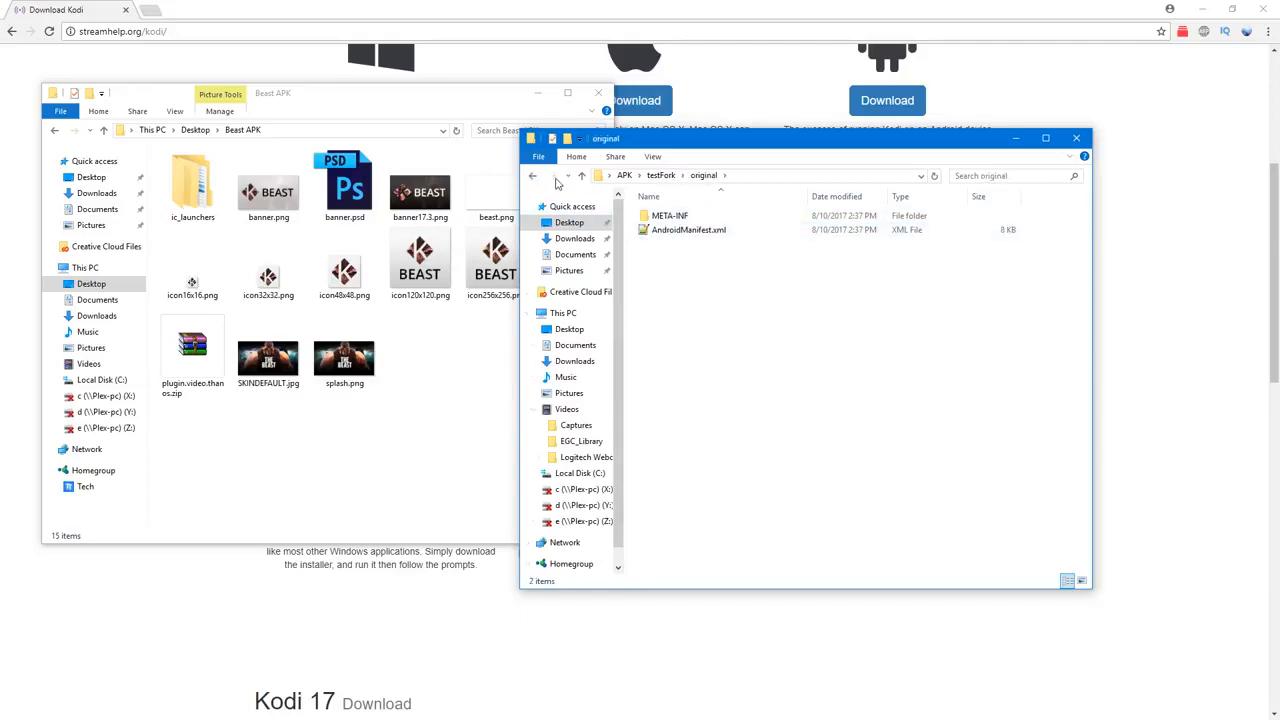
left_click(536, 179)
Step: Check the drawable folder in testFork's res and open Beast APK's ic_launchers folder alongside res
double_click(676, 259)
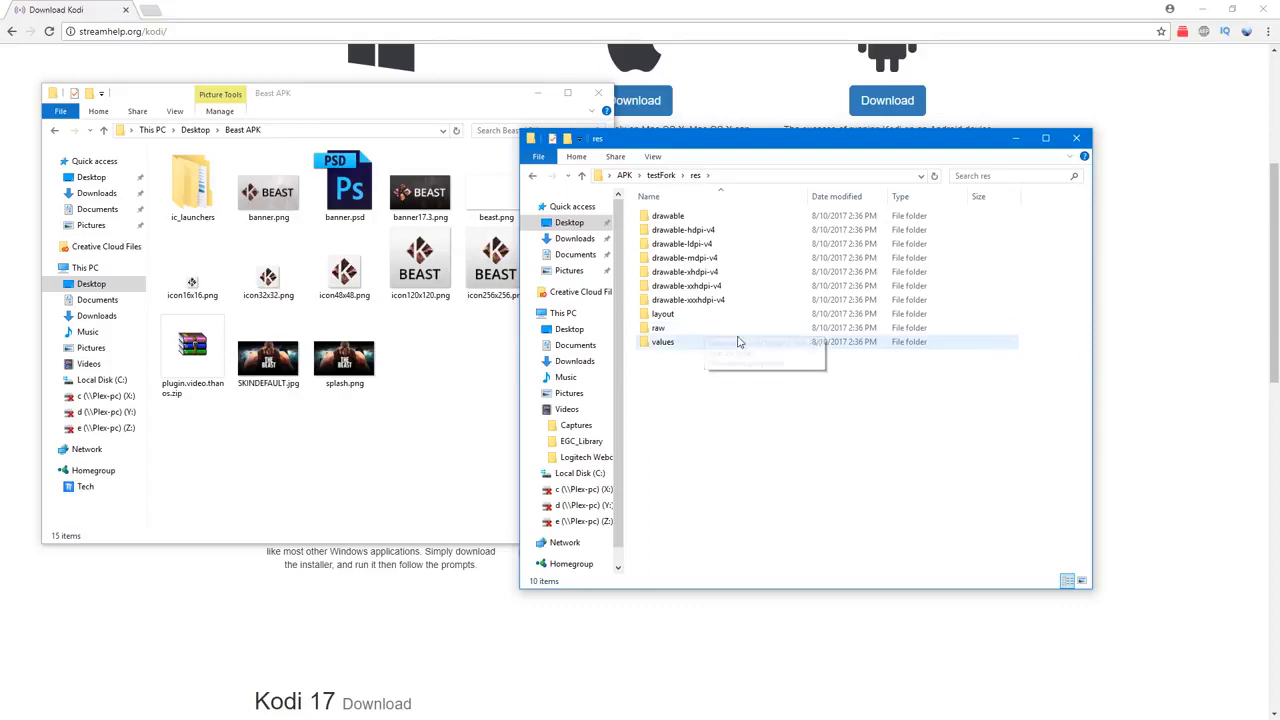
double_click(690, 220)
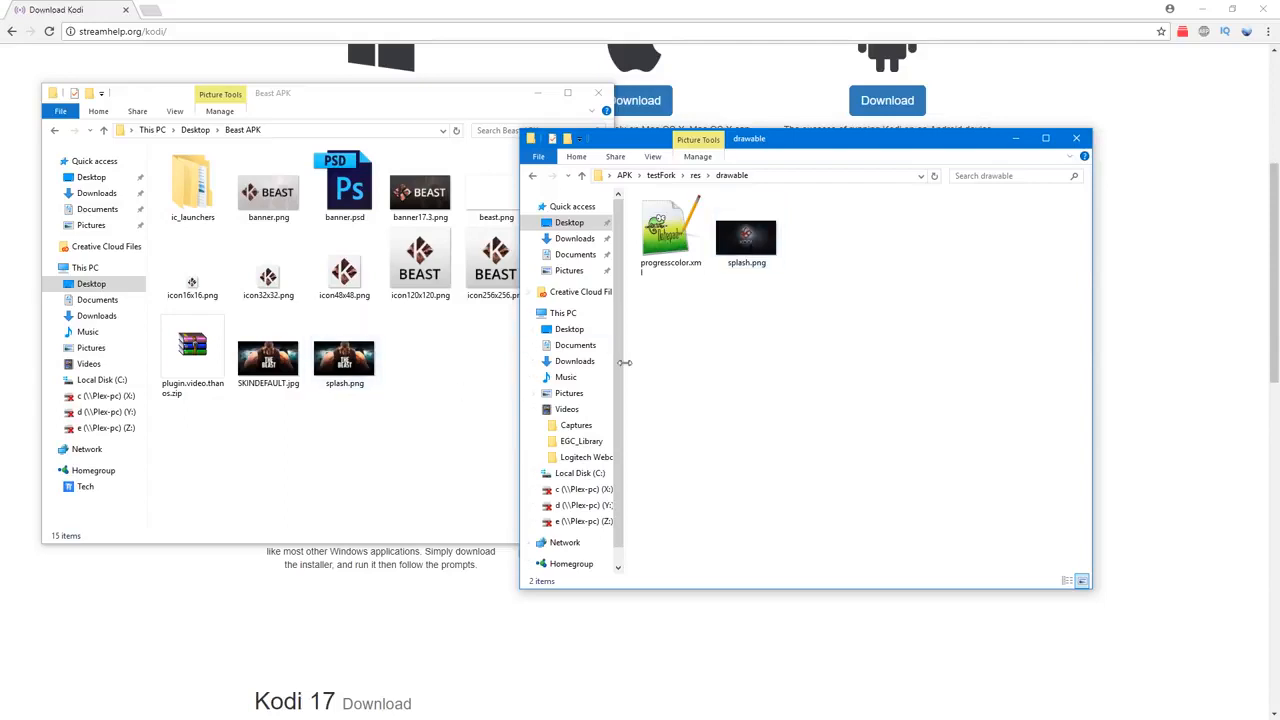
left_click(532, 176)
double_click(192, 182)
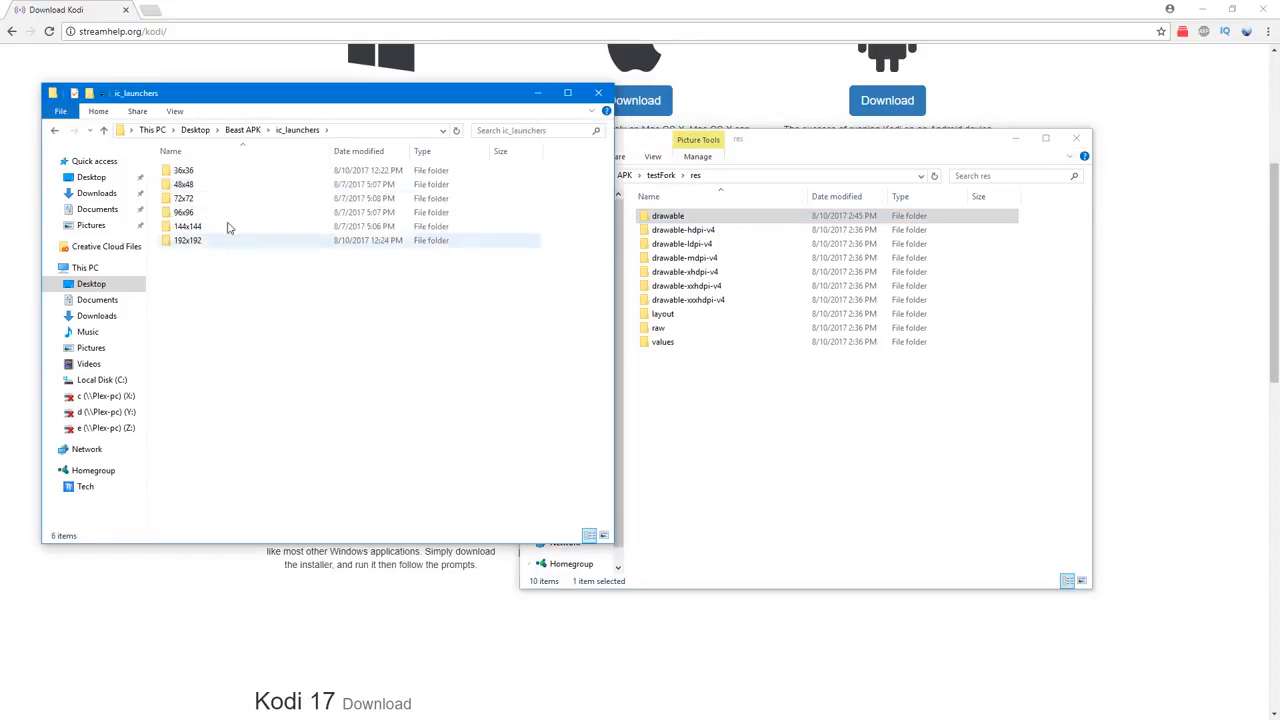
left_click(731, 410)
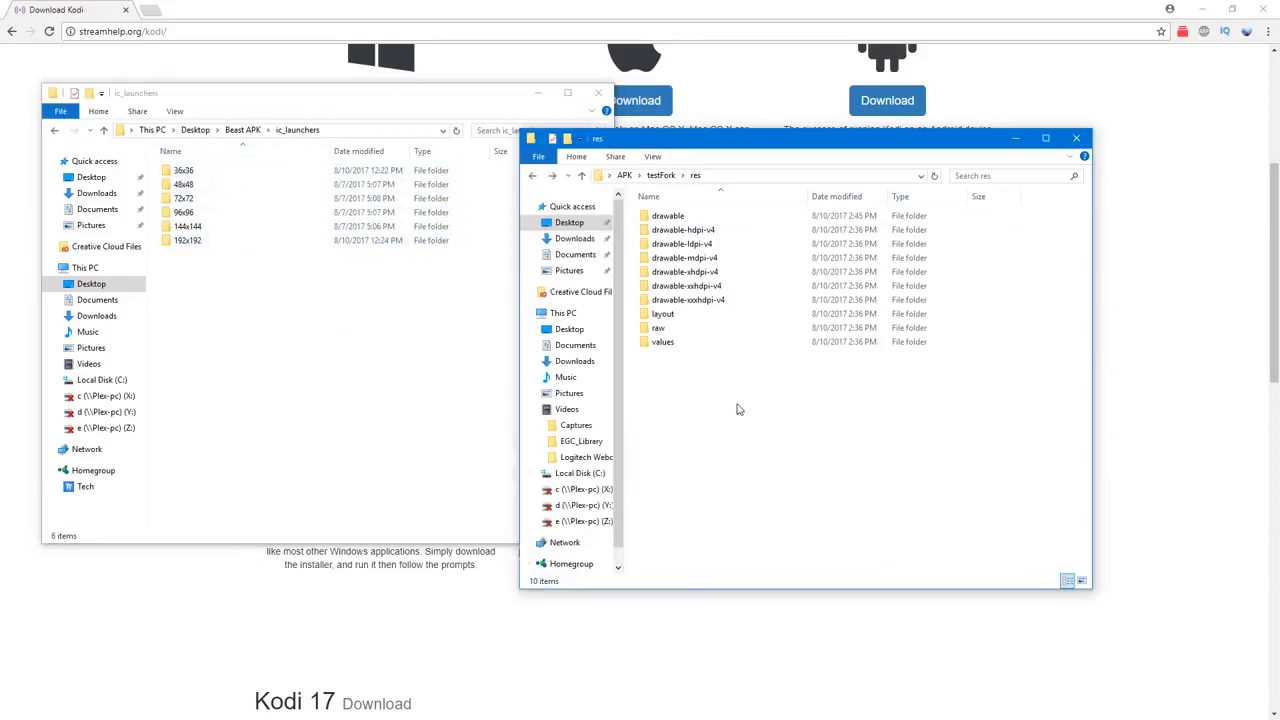
Step: Check the pixel dimensions of ic_launcher.png in the drawable-hdpi-v4 folder
double_click(700, 231)
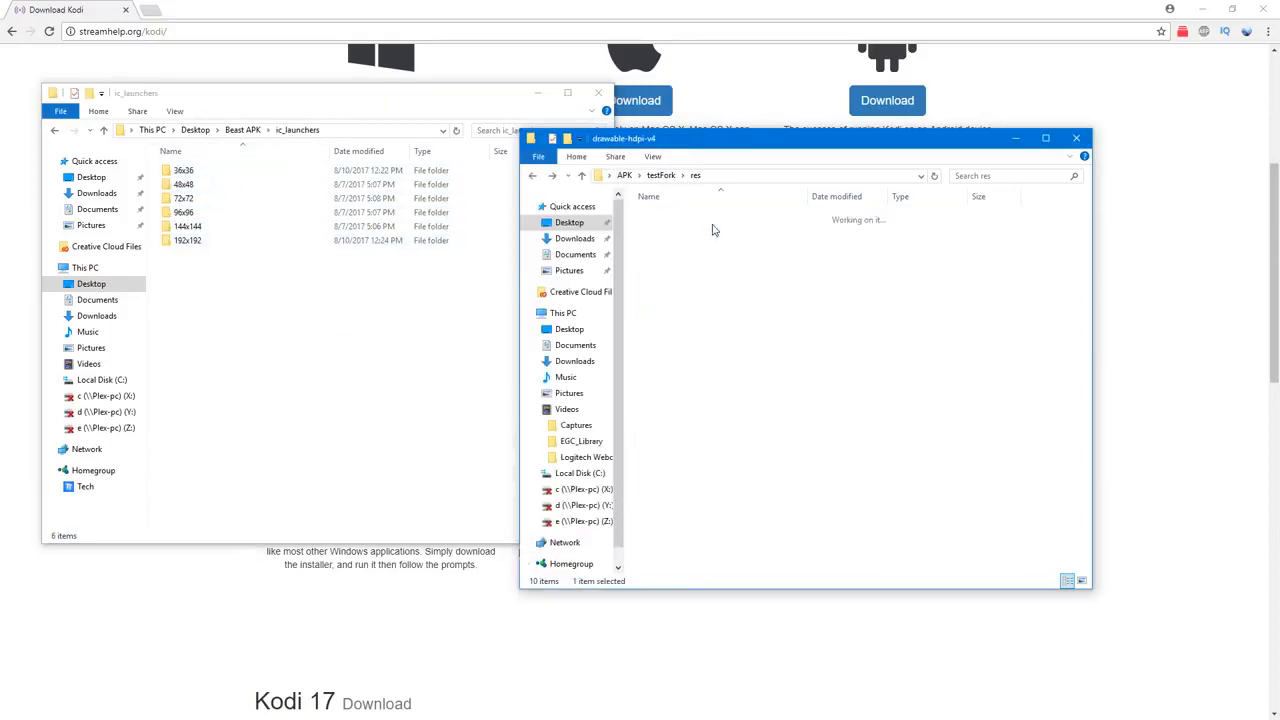
left_click(675, 229)
right_click(675, 229)
left_click(729, 645)
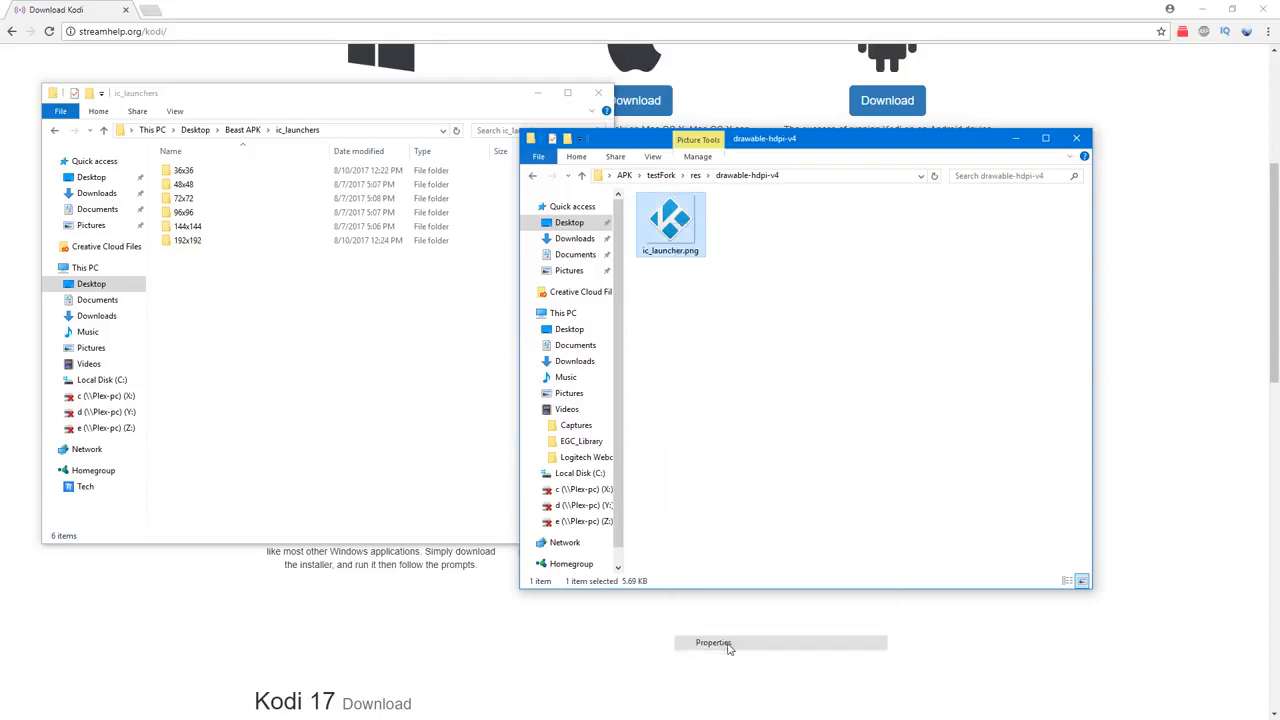
left_click(764, 256)
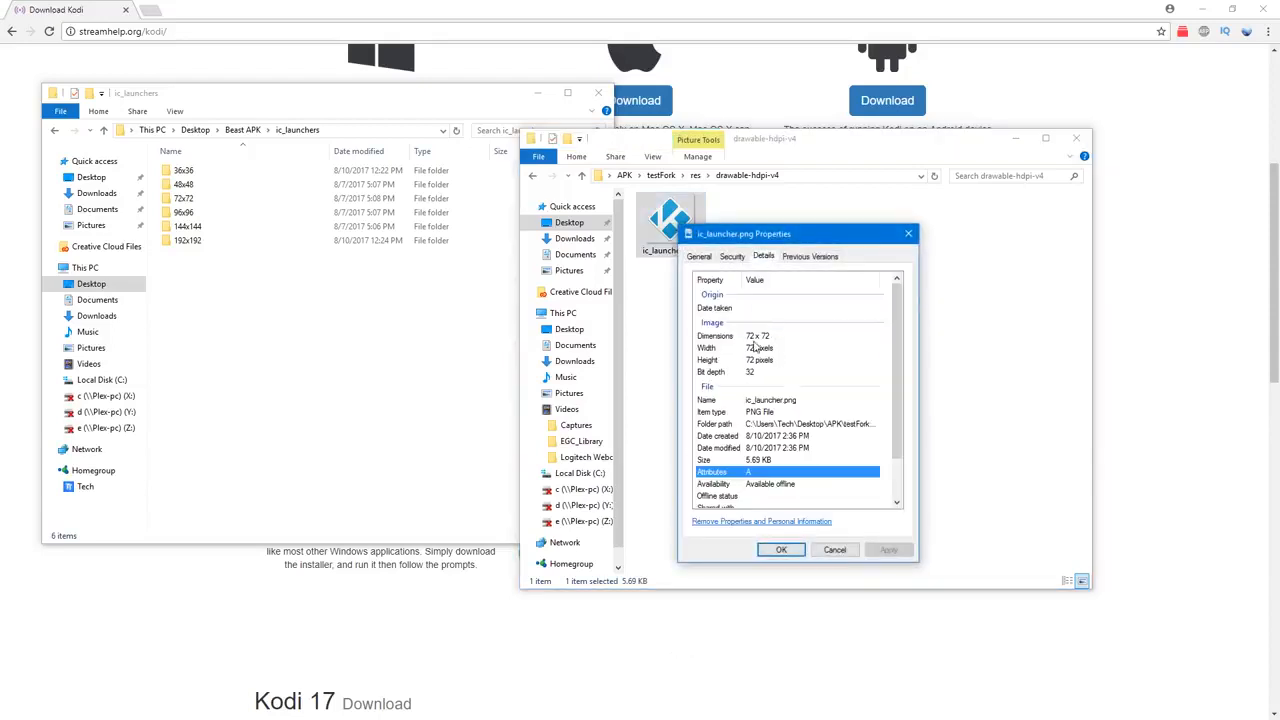
left_click(836, 550)
Step: Replace ic_launcher.png in drawable-hdpi-v4 with the copy from Beast APK's 72x72 launcher folder
double_click(188, 198)
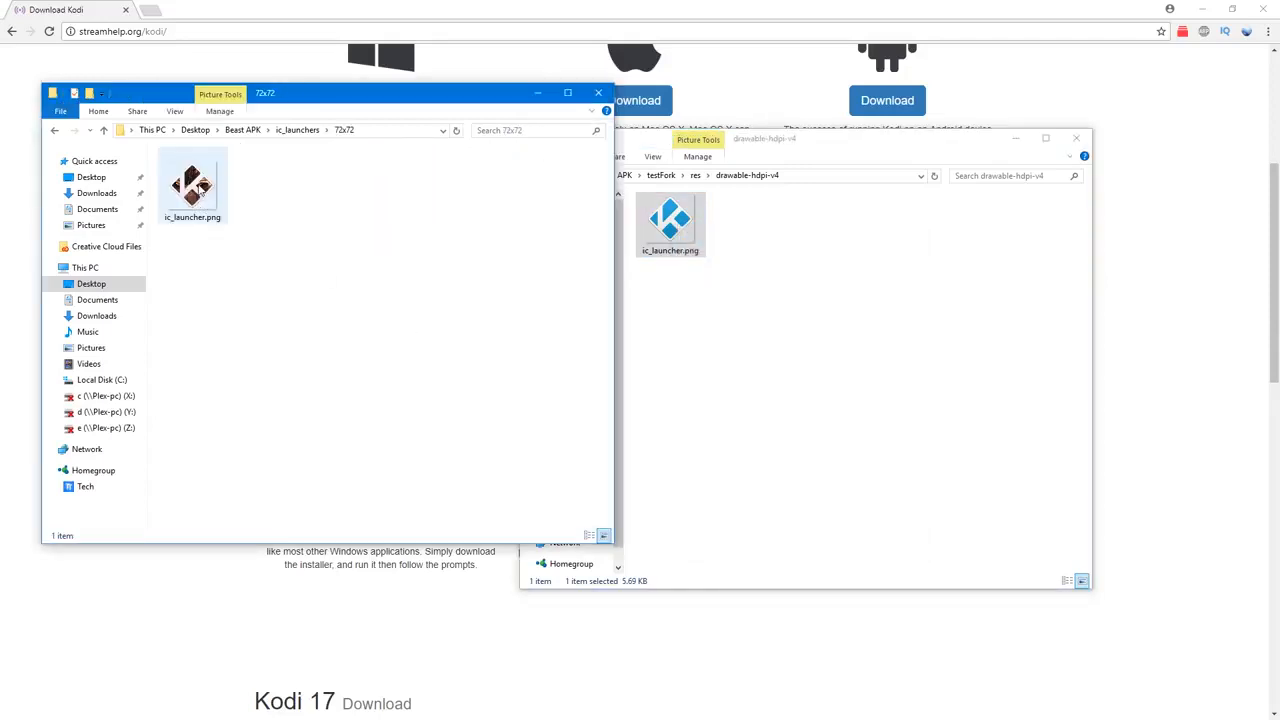
right_click(198, 186)
left_click(230, 535)
left_click(731, 403)
right_click(677, 333)
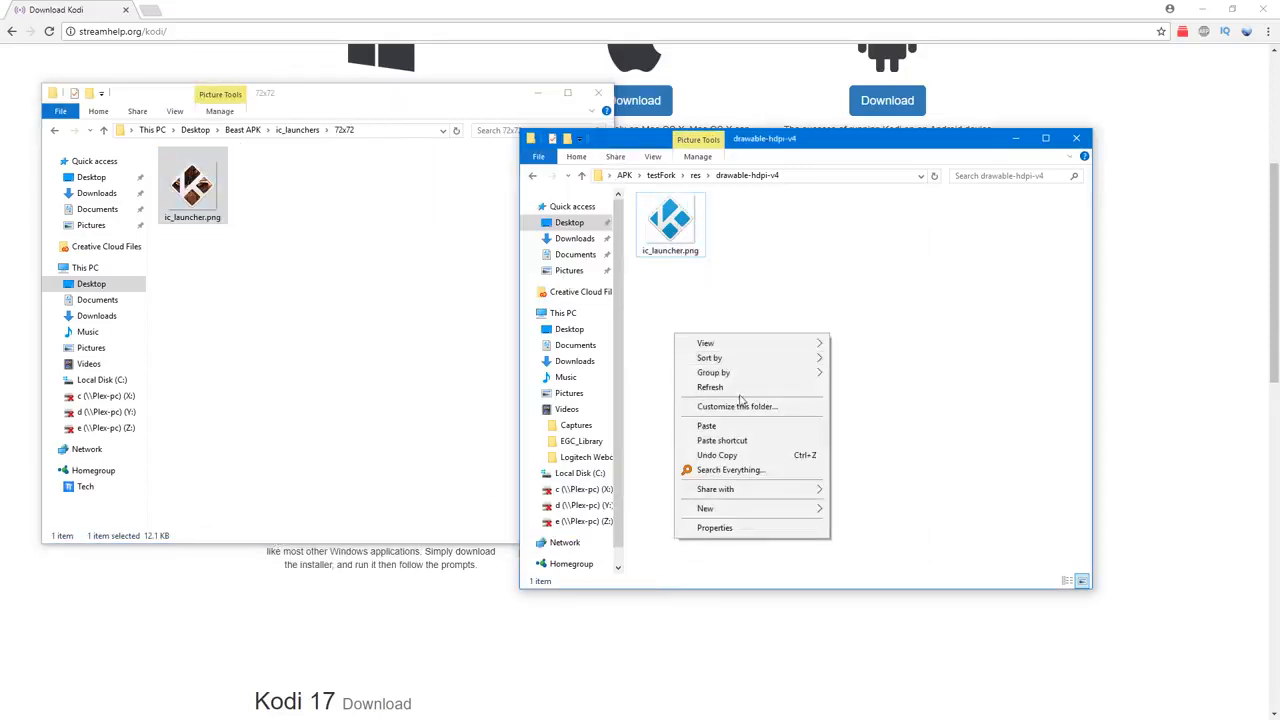
left_click(731, 423)
left_click(614, 276)
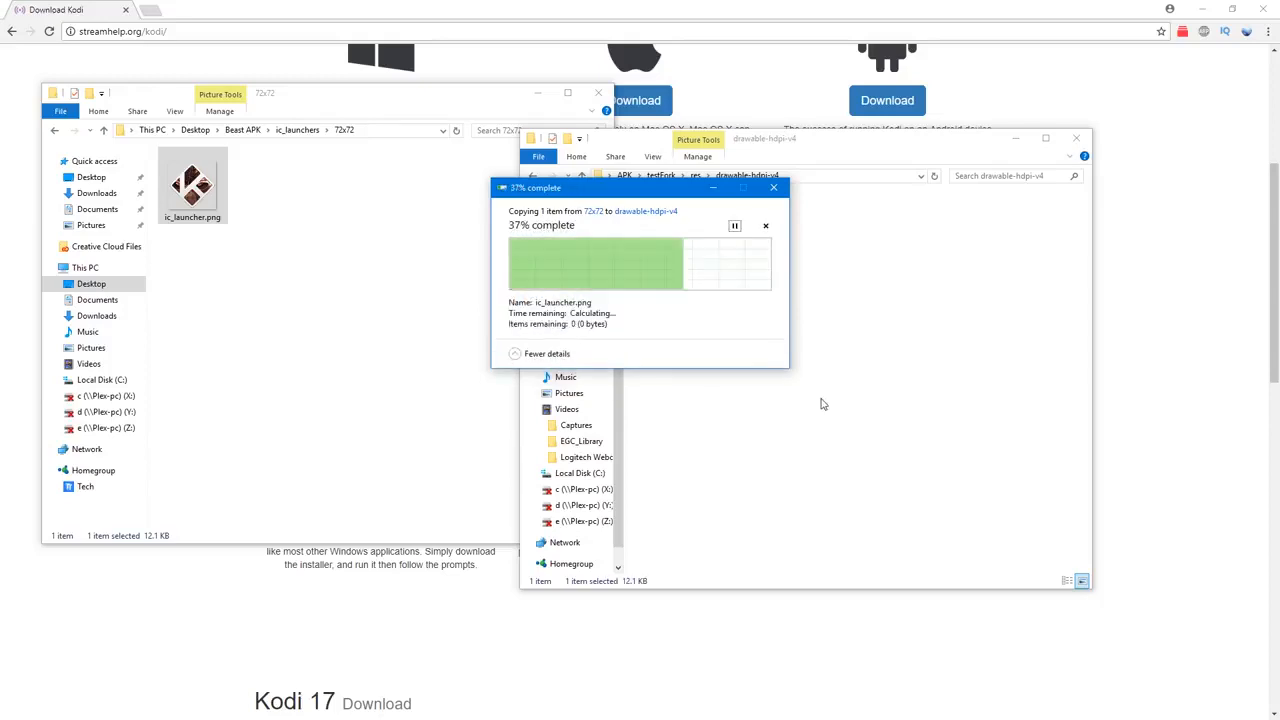
Step: Return one File Explorer window to testFork's res folder and the other to Beast APK
left_click(534, 177)
left_click(329, 211)
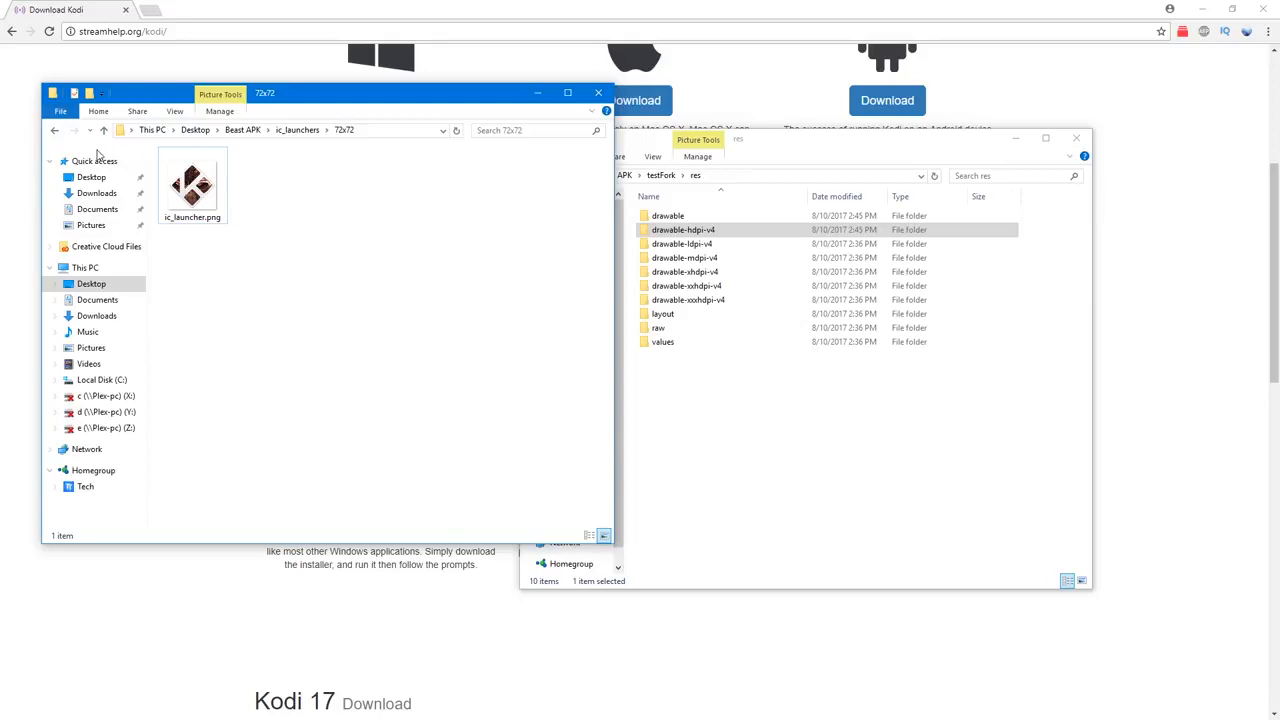
left_click(55, 131)
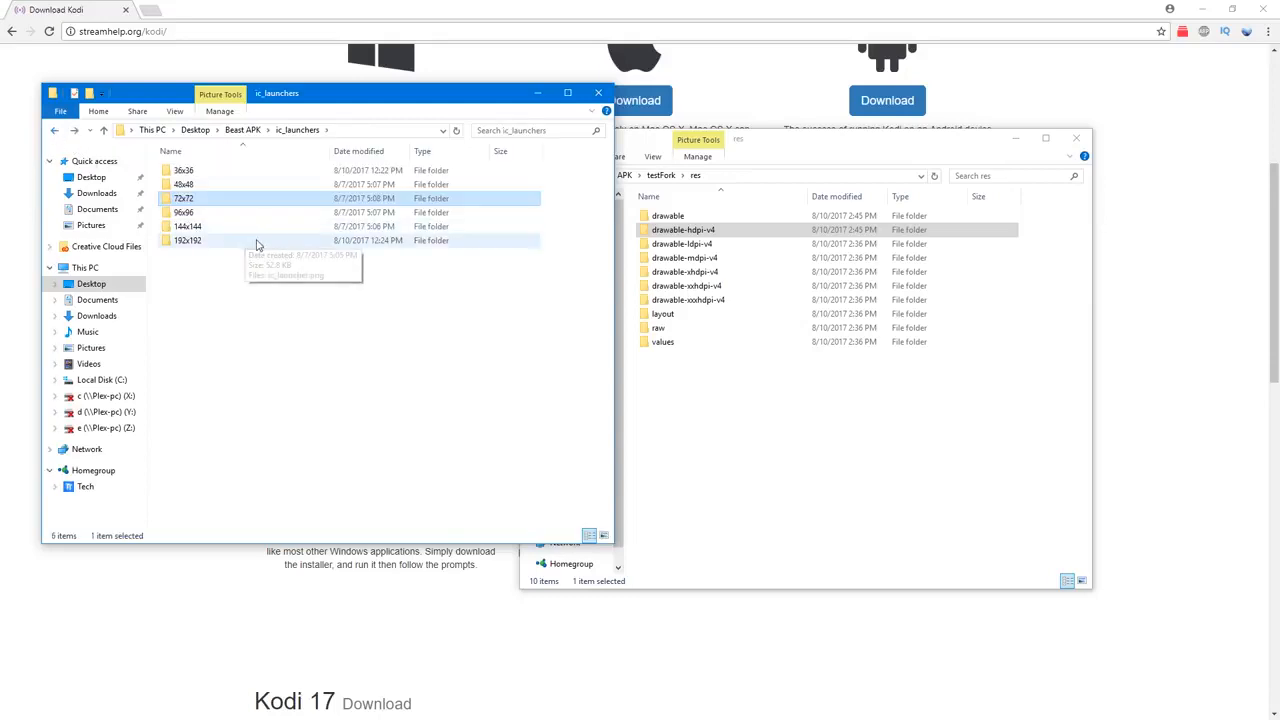
left_click(56, 131)
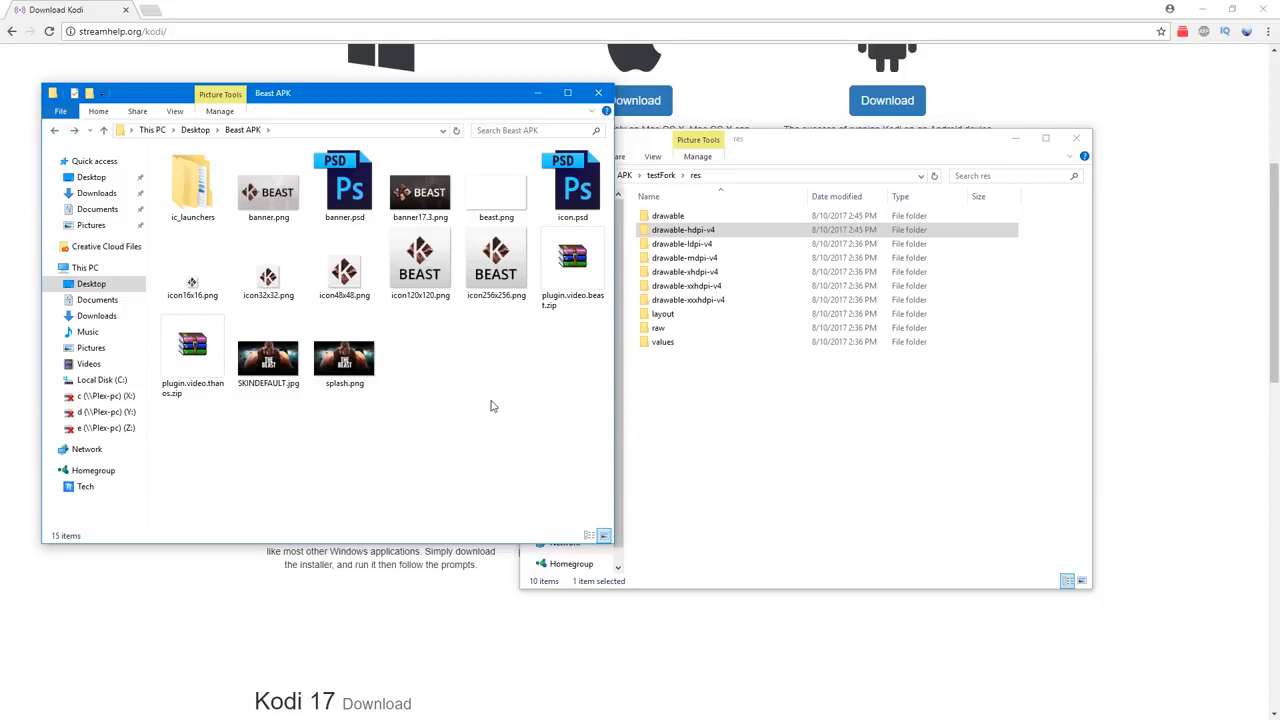
left_click(749, 427)
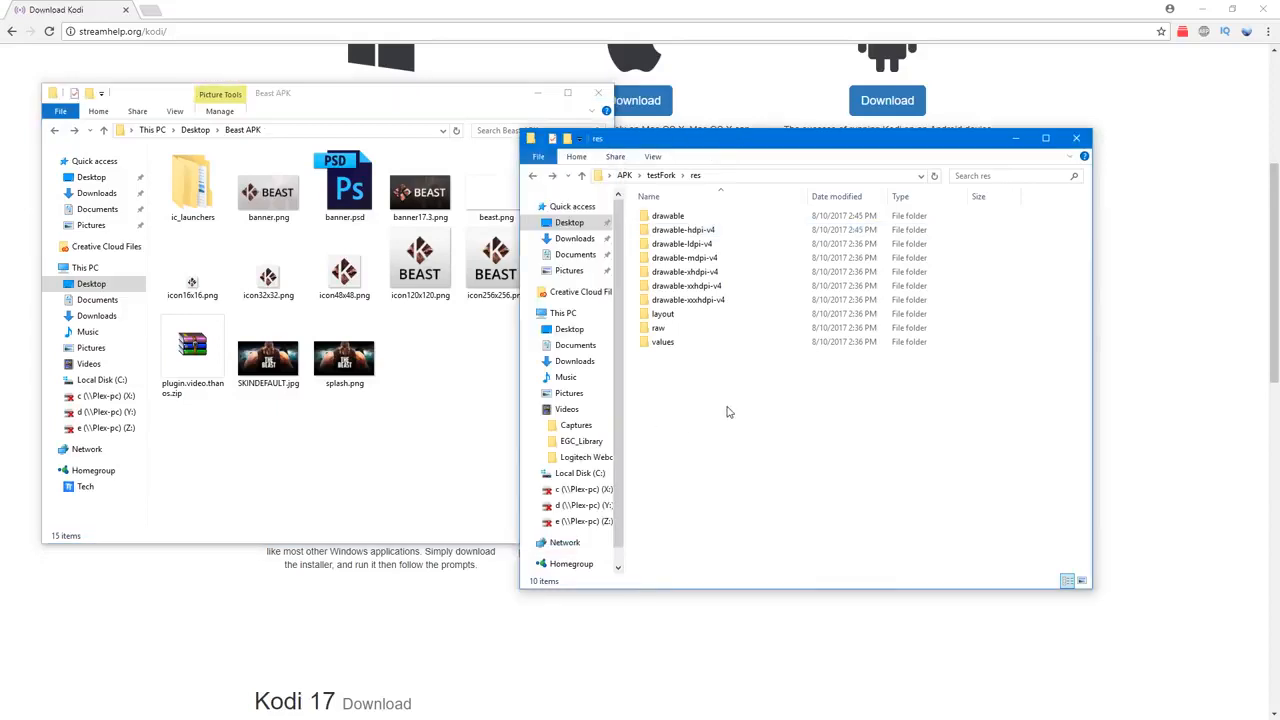
Step: Examine the images in the drawable ldpi, mdpi, xhdpi, xxhdpi and xxxhdpi folders, returning to res
double_click(714, 244)
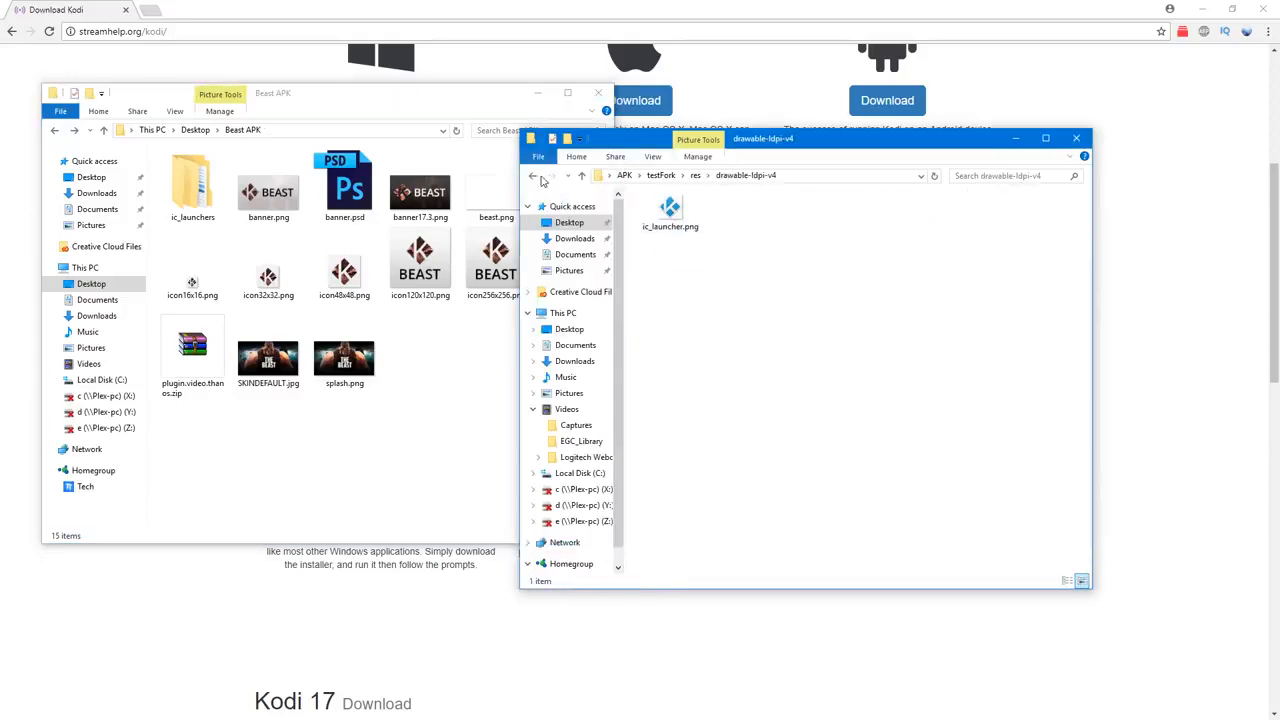
left_click(536, 178)
key("Down")
key("Return")
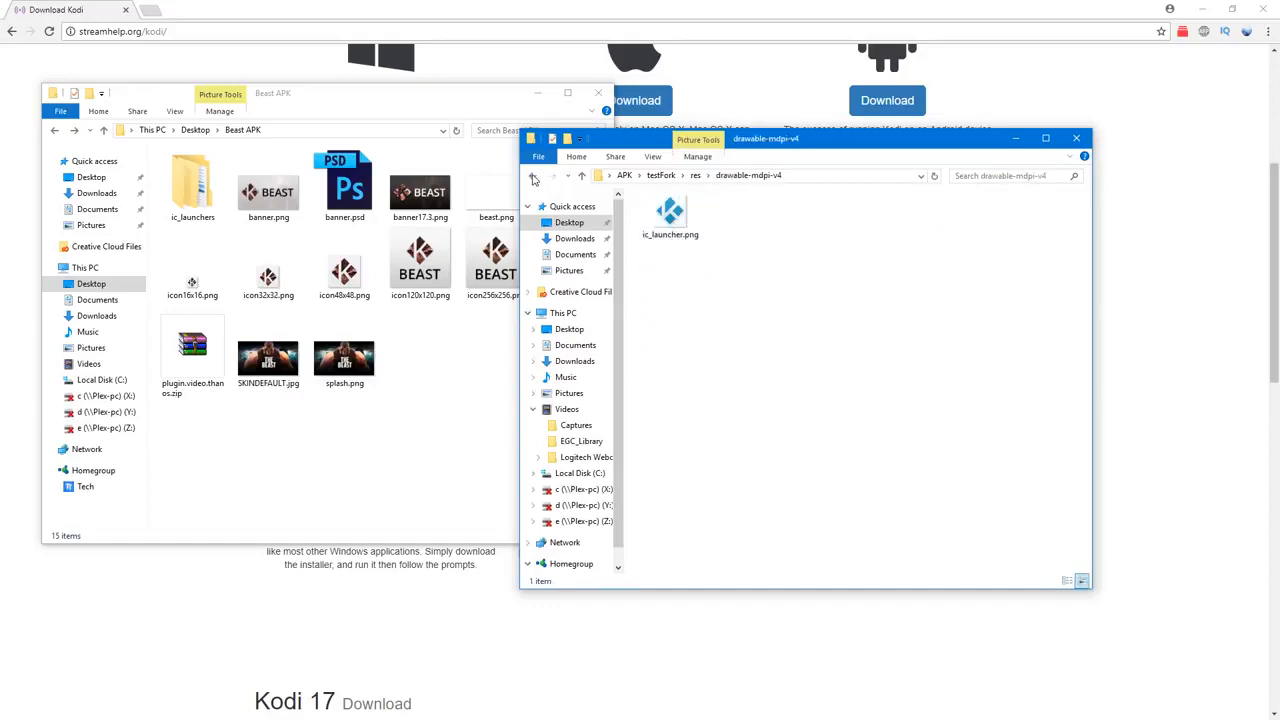
left_click(532, 175)
key("Down")
key("Return")
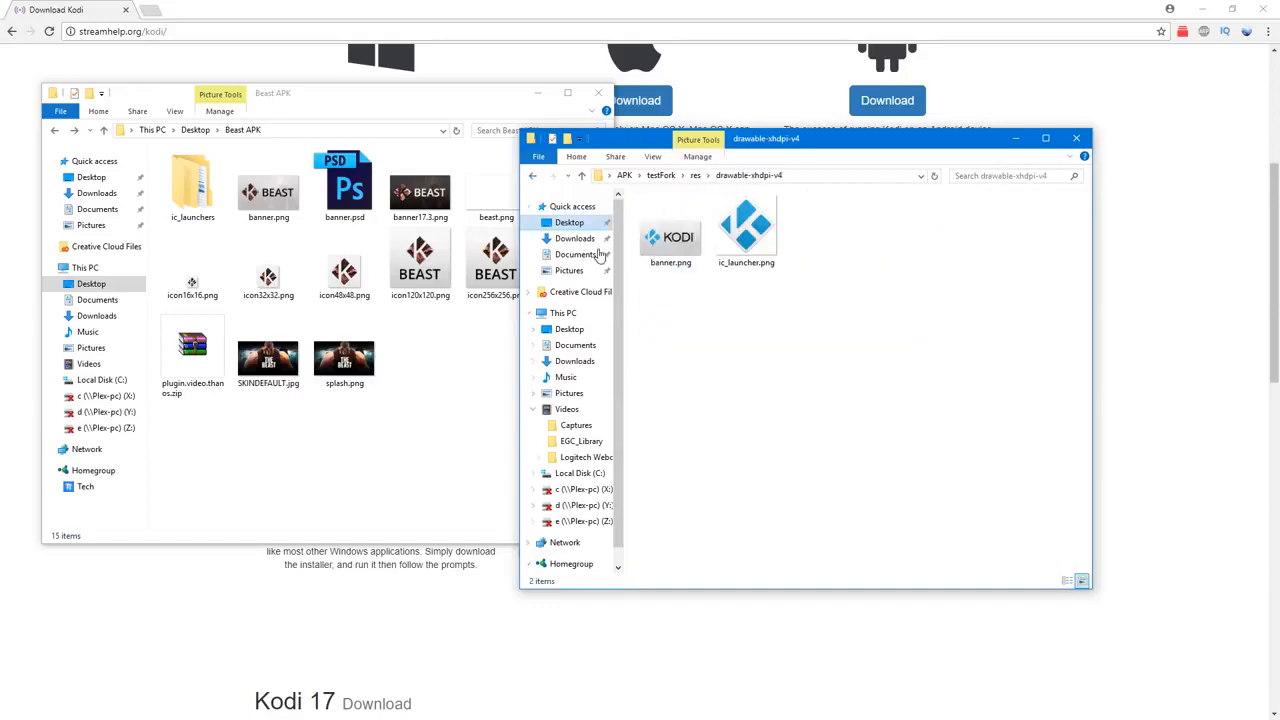
left_click(534, 177)
key("Down")
key("Return")
left_click(535, 179)
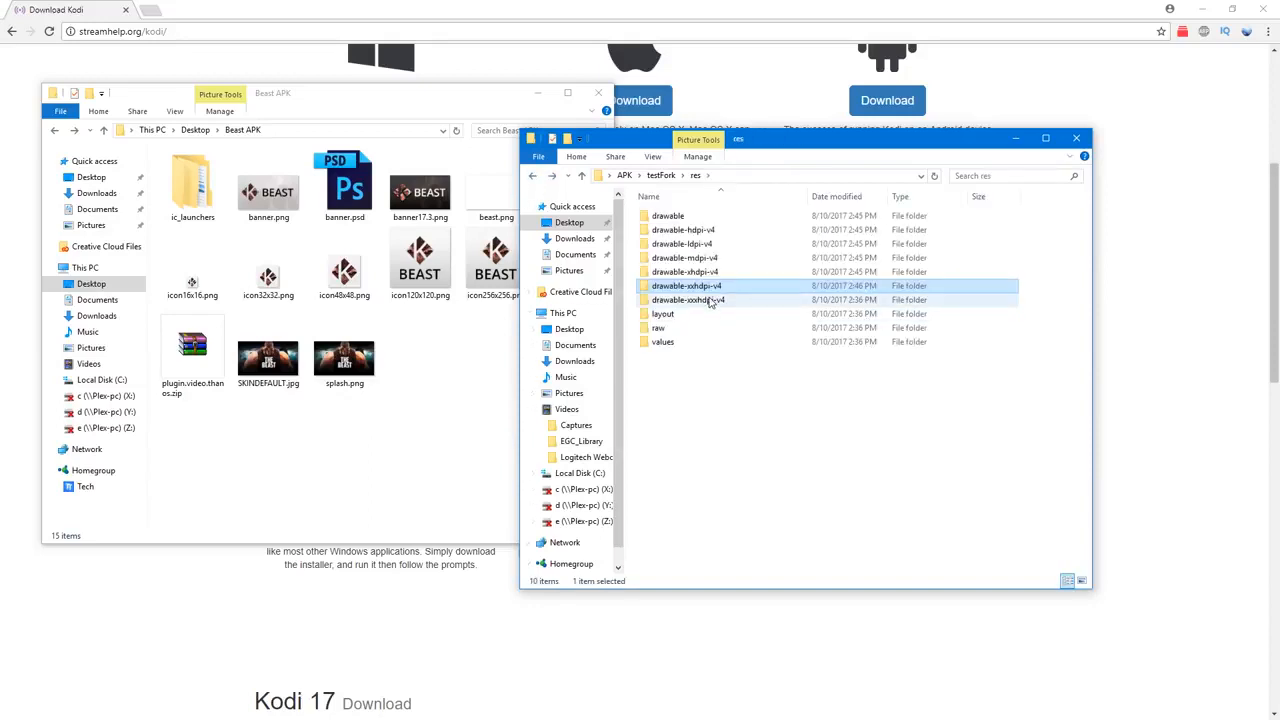
double_click(705, 297)
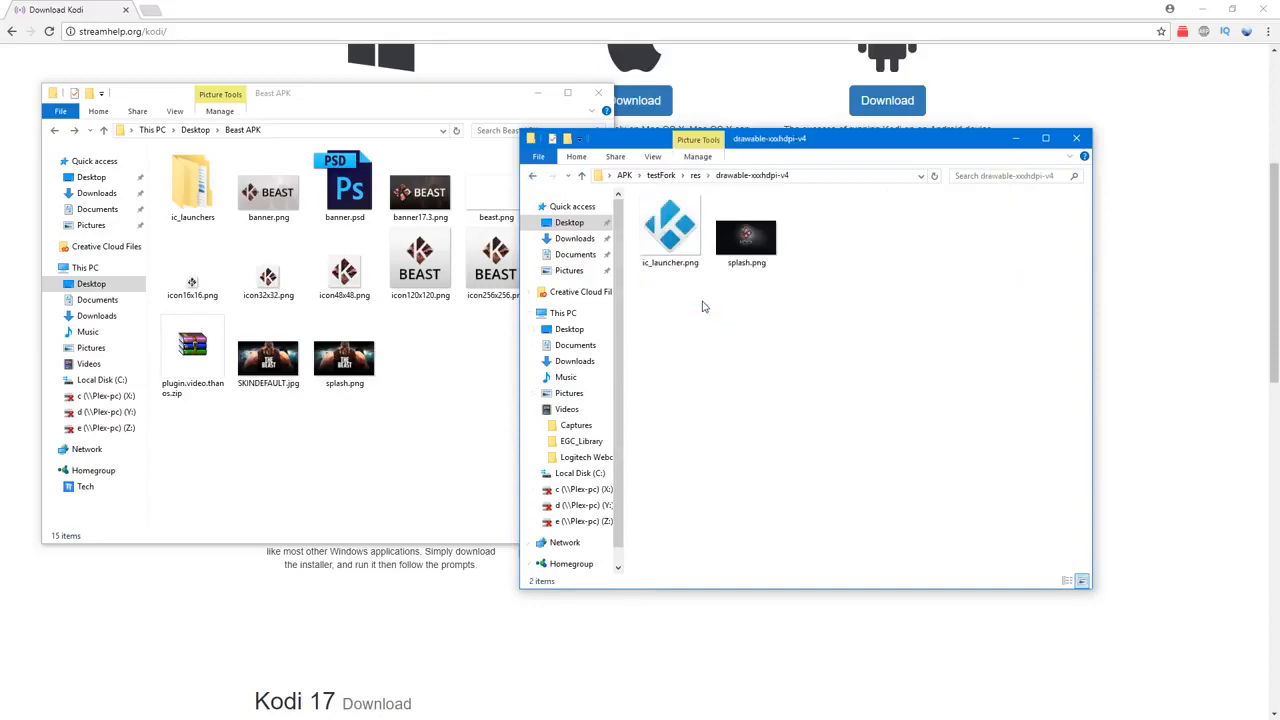
left_click(534, 177)
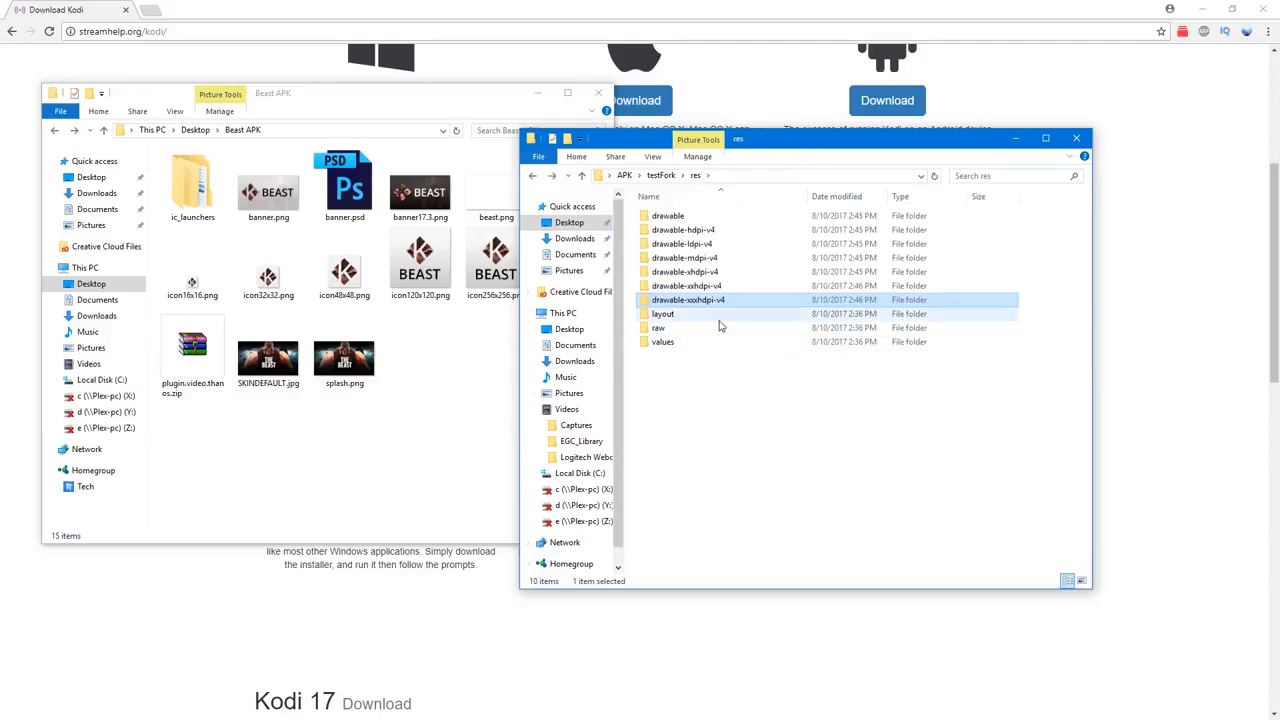
Step: Set app_name in res/values/strings.xml to Test Fork, then save the file and close the editor
double_click(686, 332)
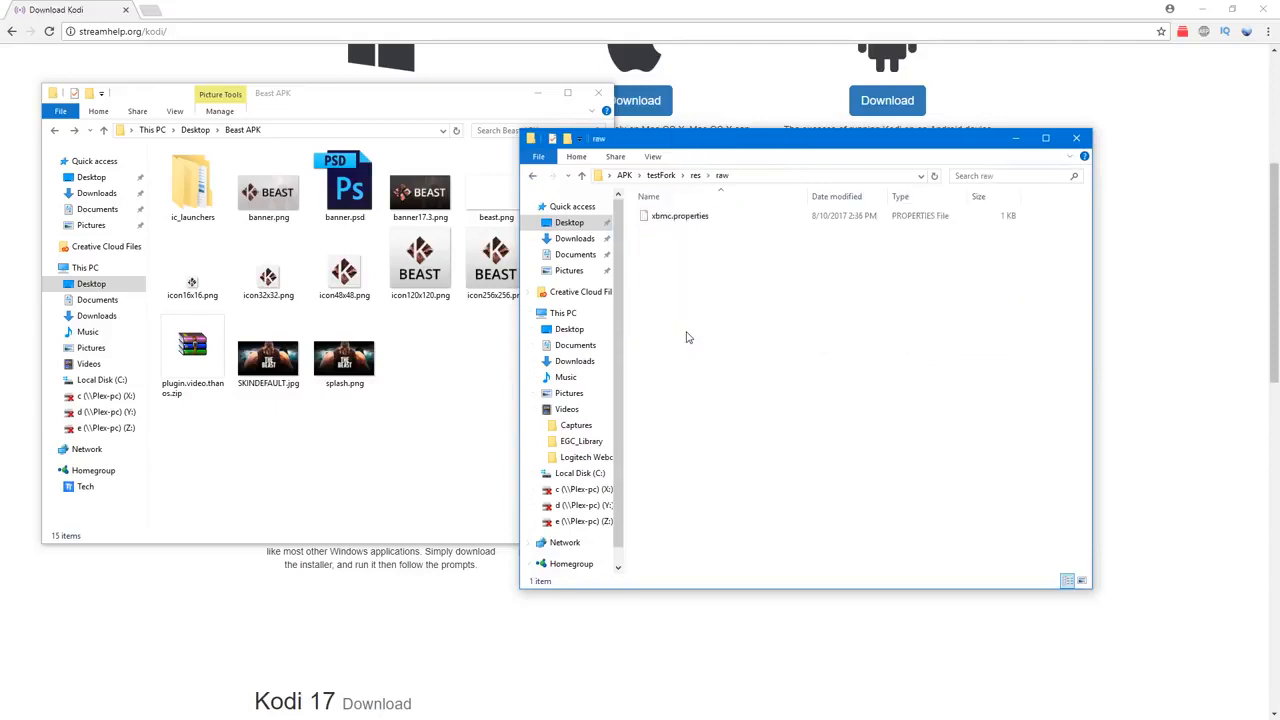
left_click(534, 180)
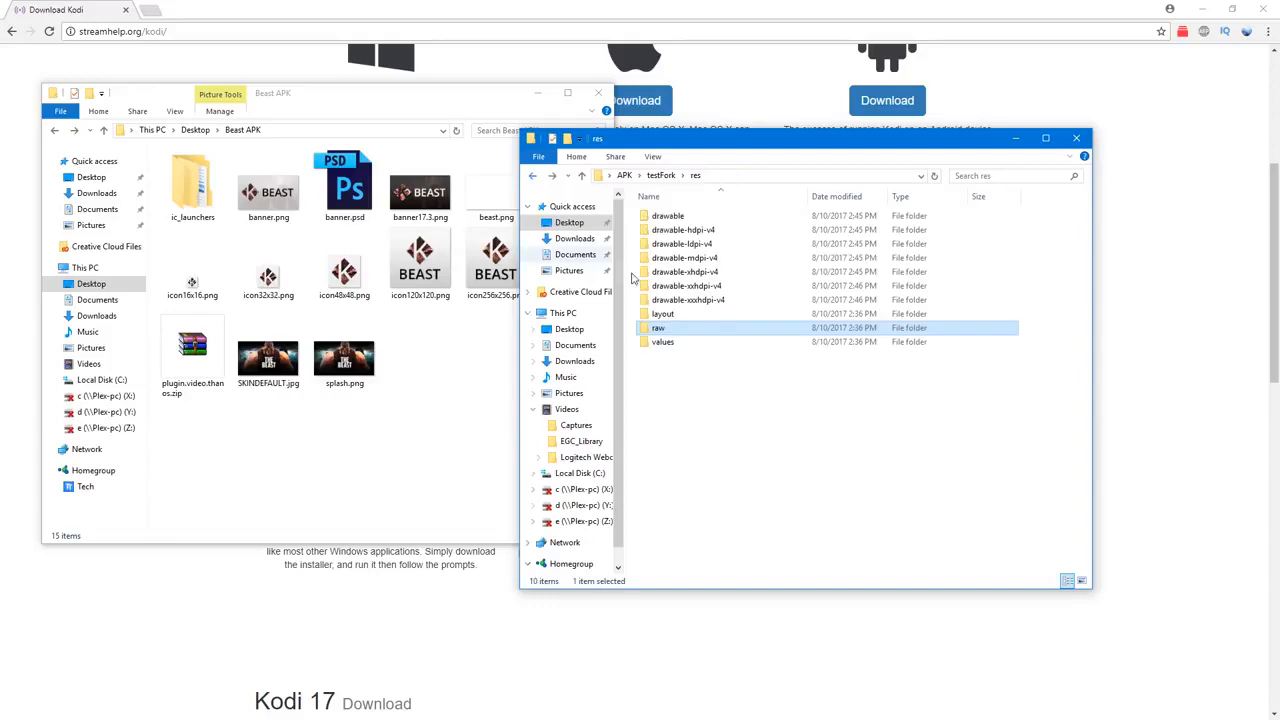
double_click(678, 347)
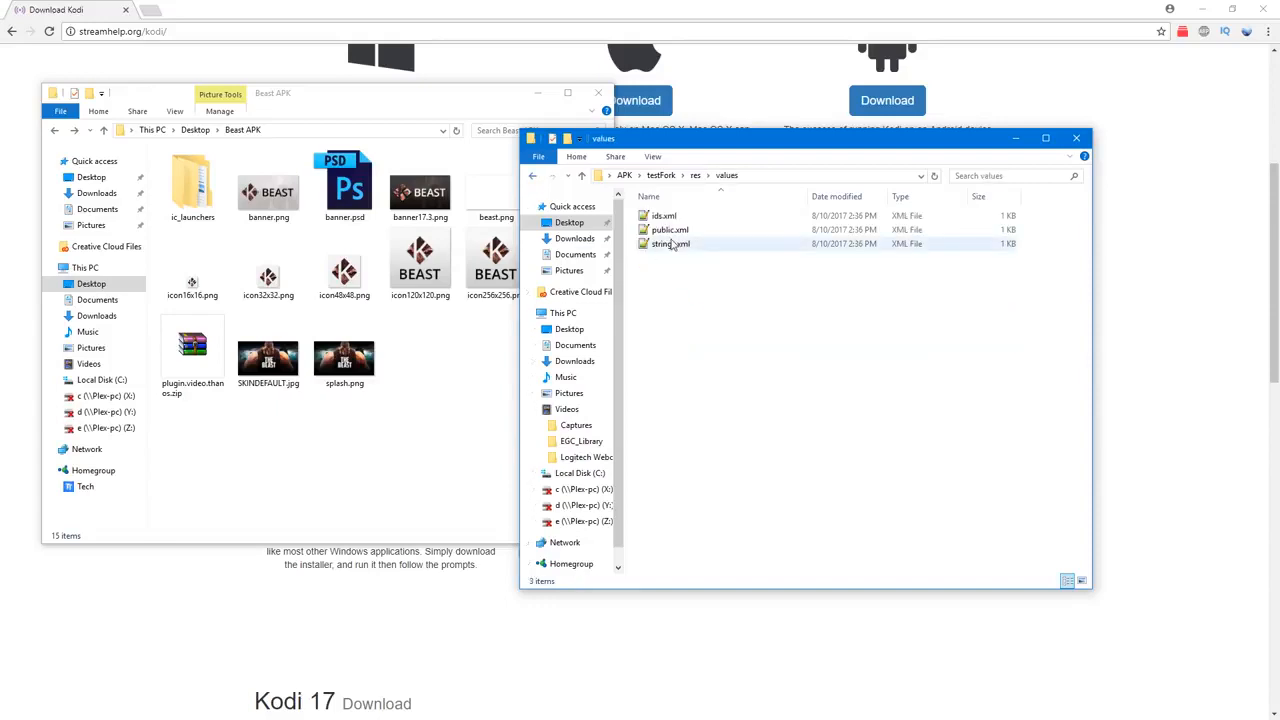
double_click(674, 248)
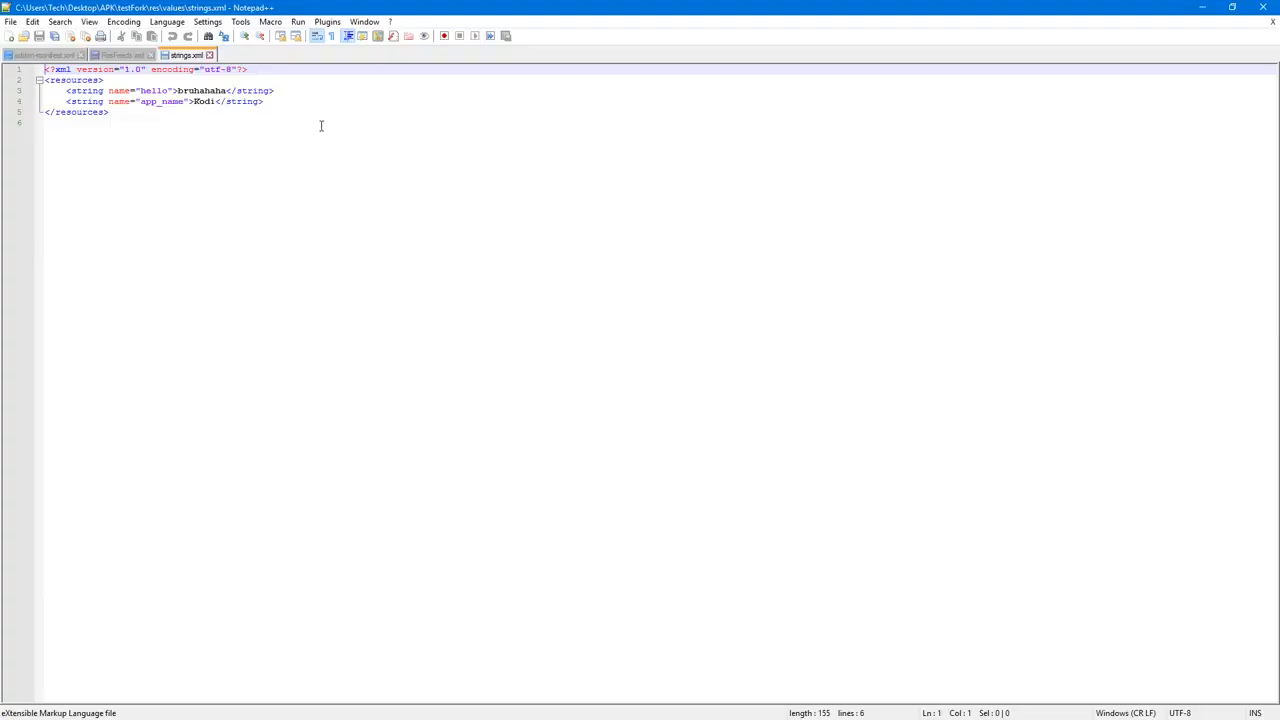
double_click(203, 101)
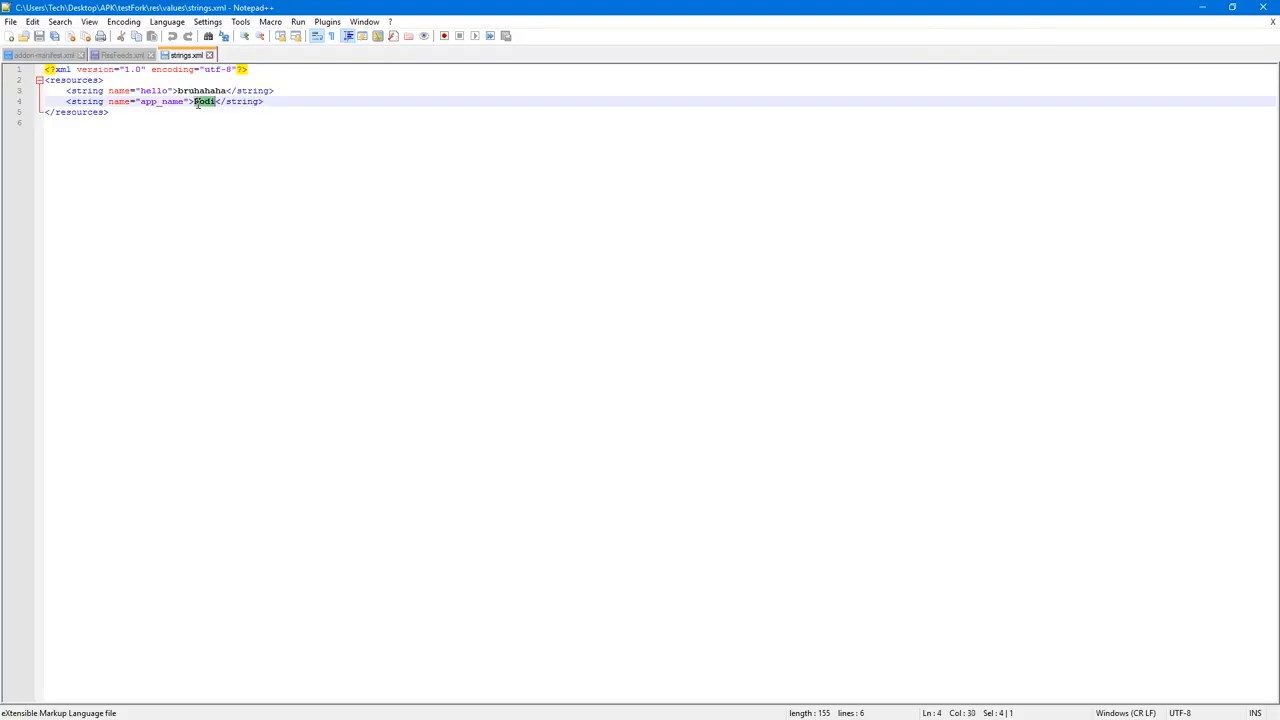
type("Test F")
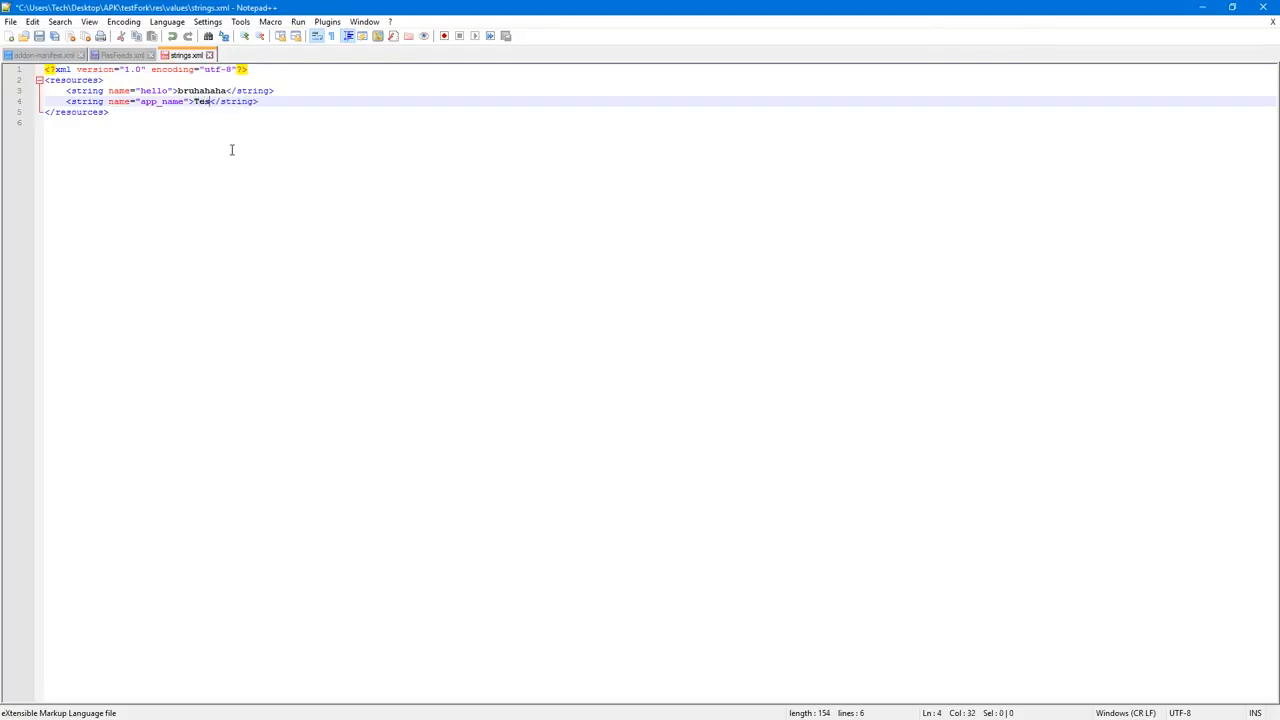
type("ork")
key("ctrl+s")
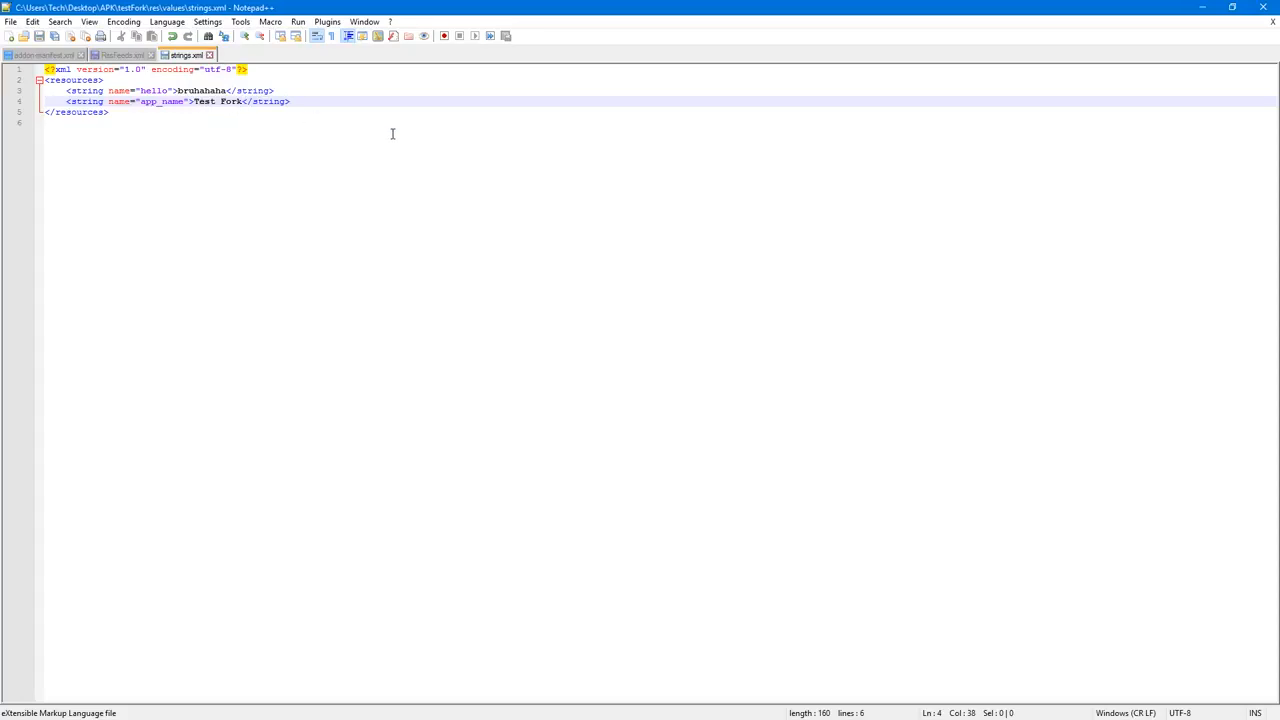
left_click(1263, 7)
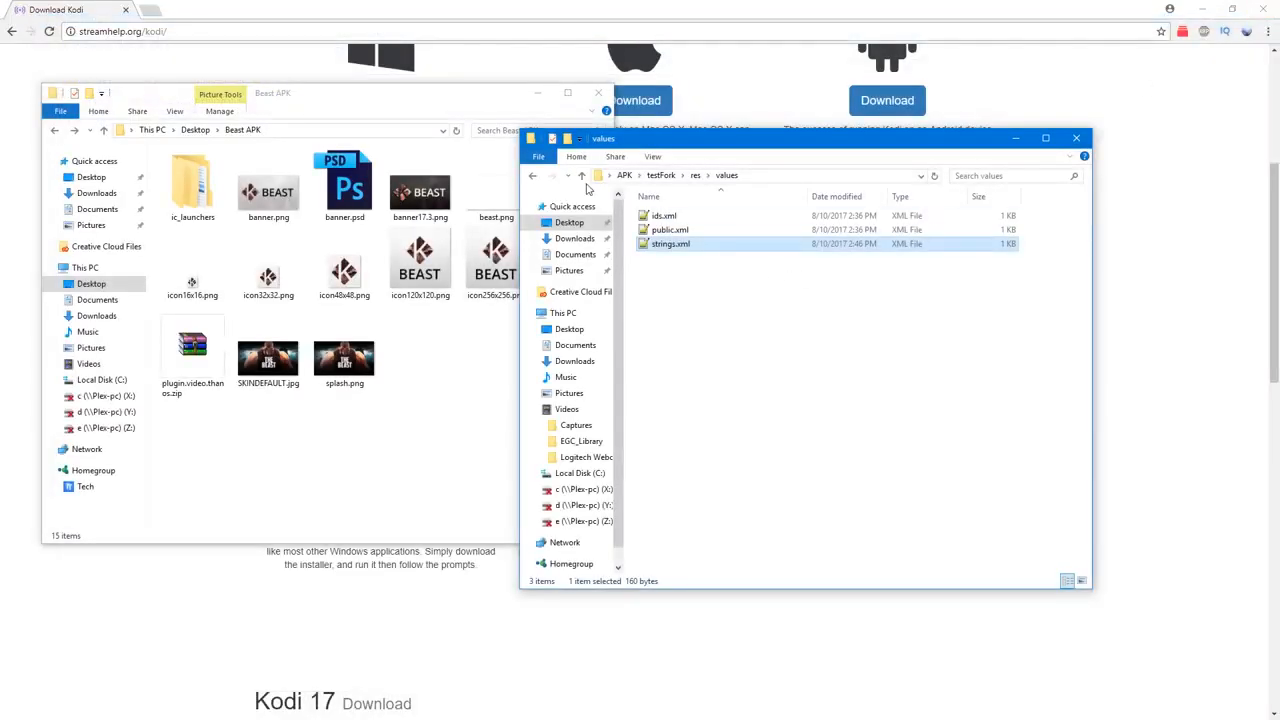
Step: Return to the testFork folder and open apktool.yml in Notepad++
left_click(533, 176)
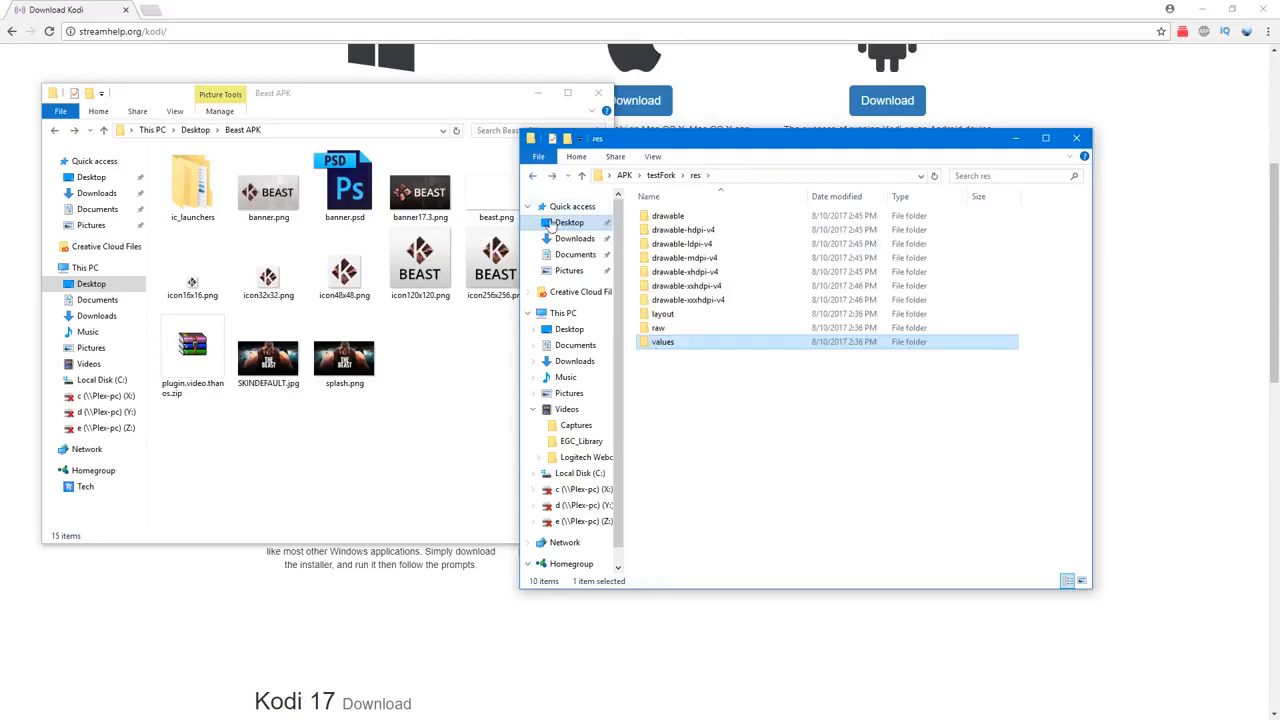
left_click(534, 177)
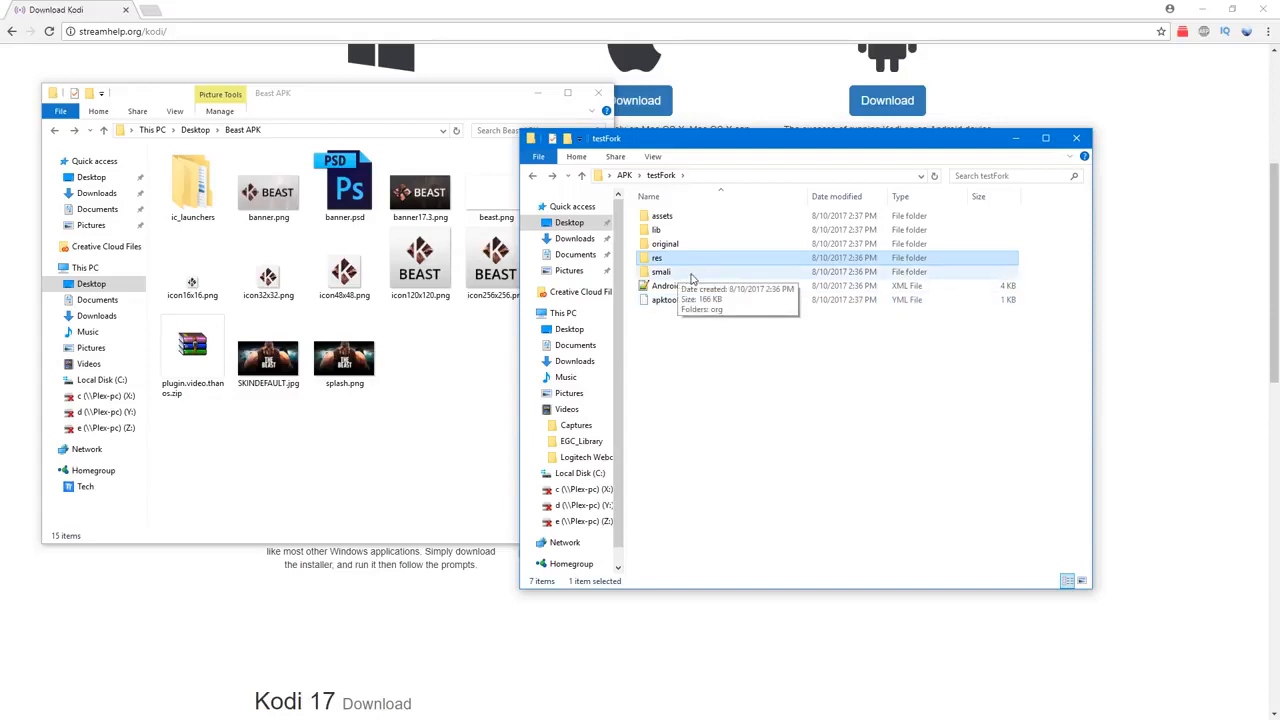
left_click(680, 302)
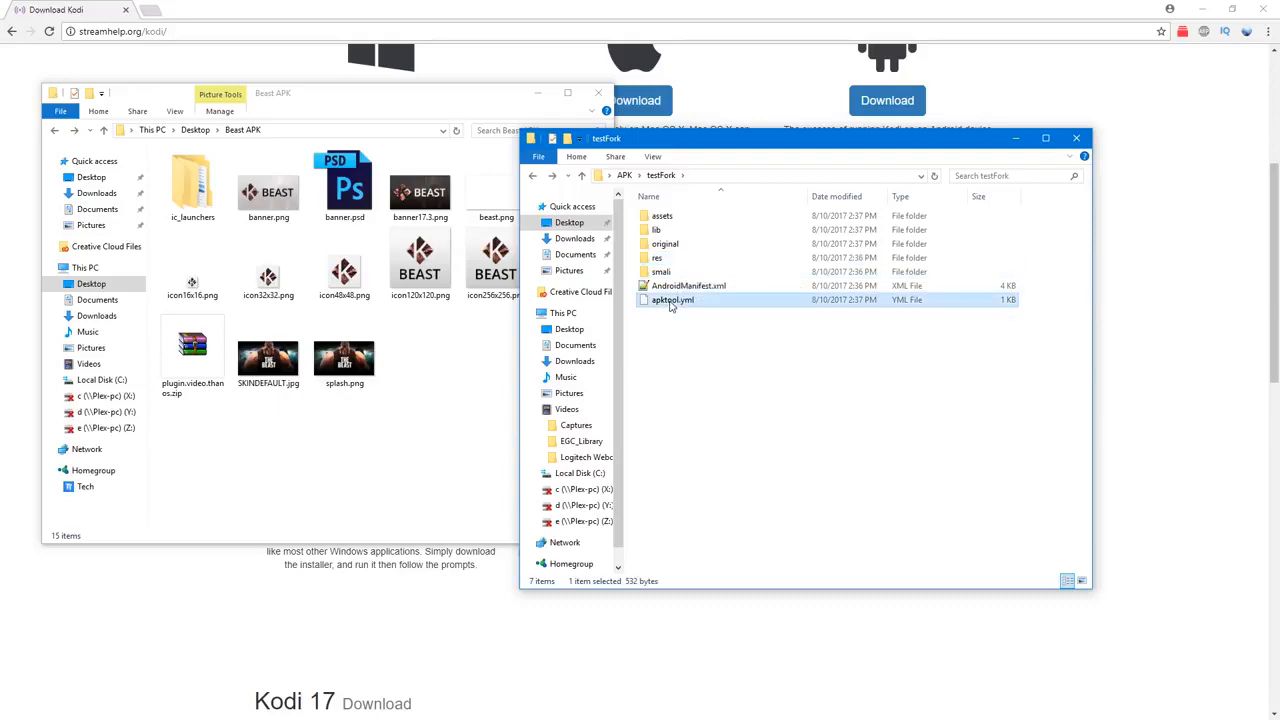
right_click(679, 305)
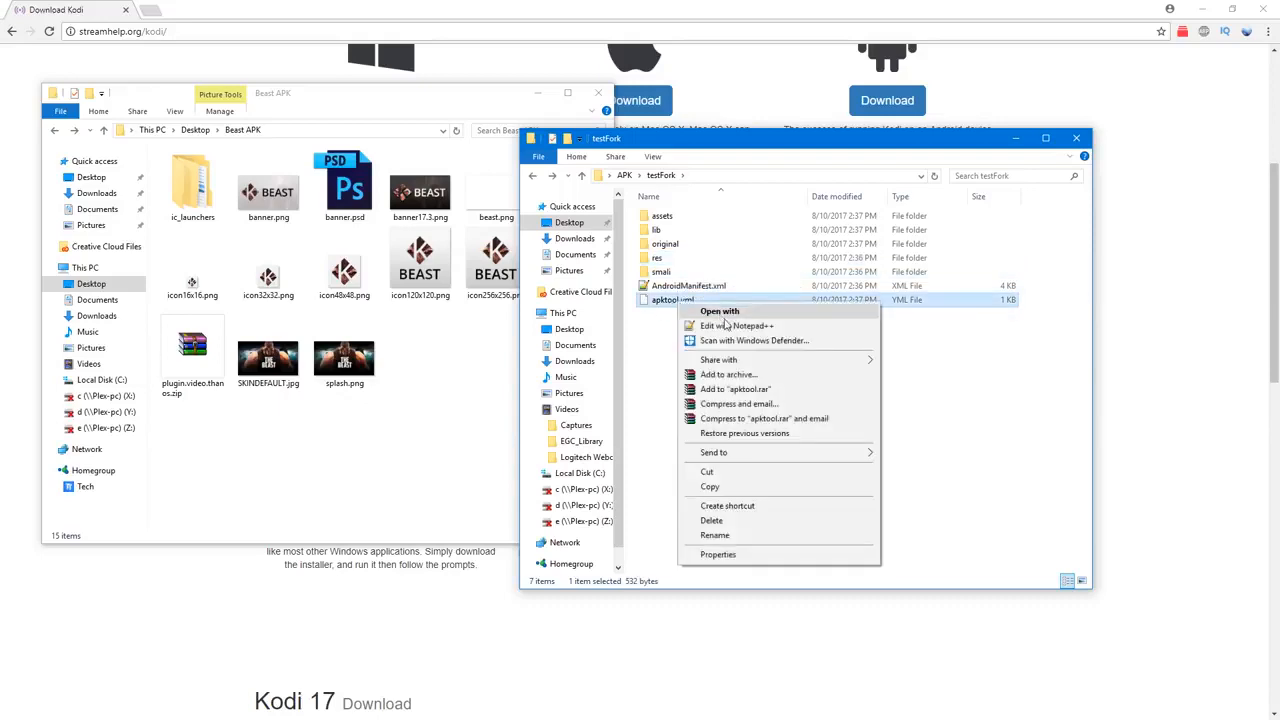
left_click(718, 328)
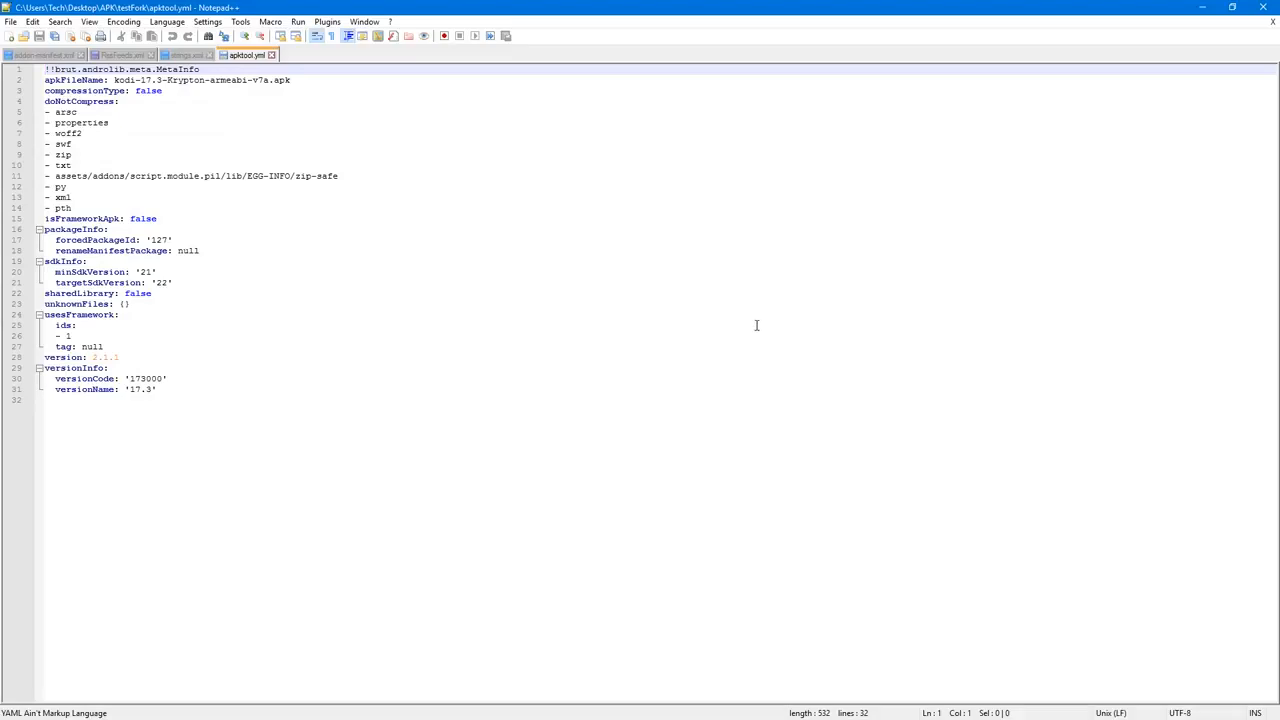
Step: Set the apkFileName value in apktool.yml to testFork.apk
left_click_drag(115, 80, 268, 82)
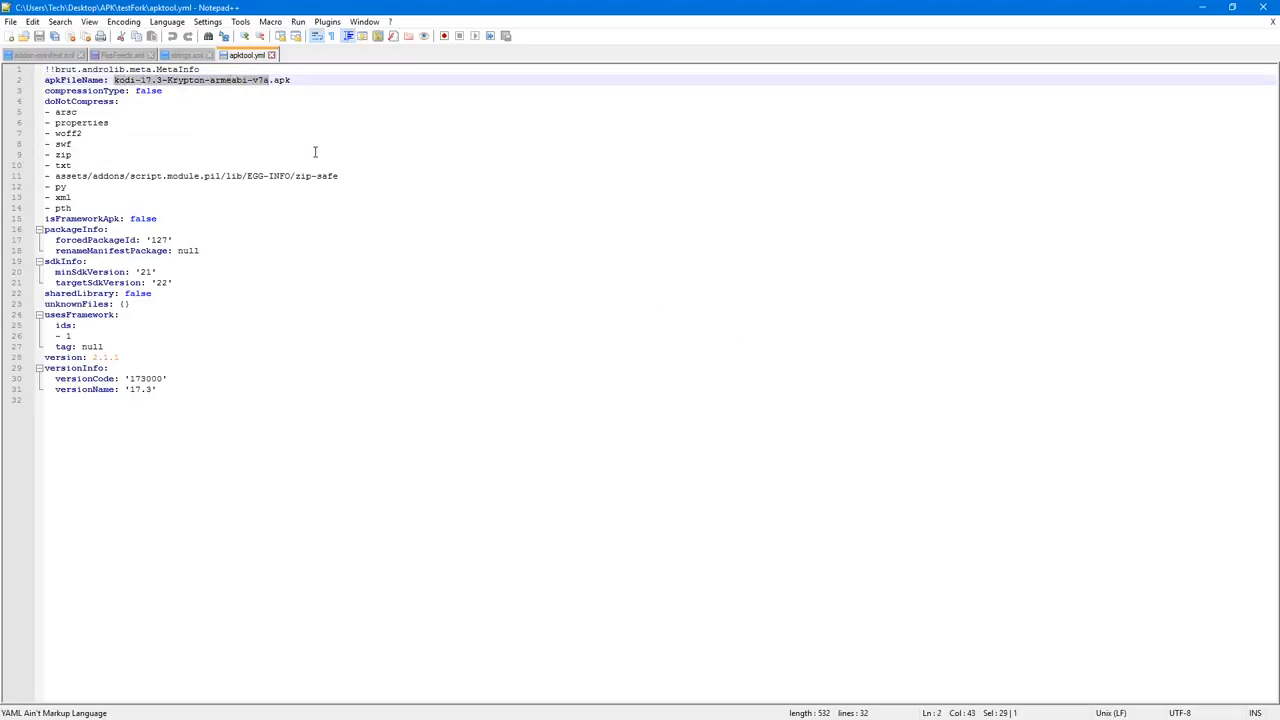
type("test")
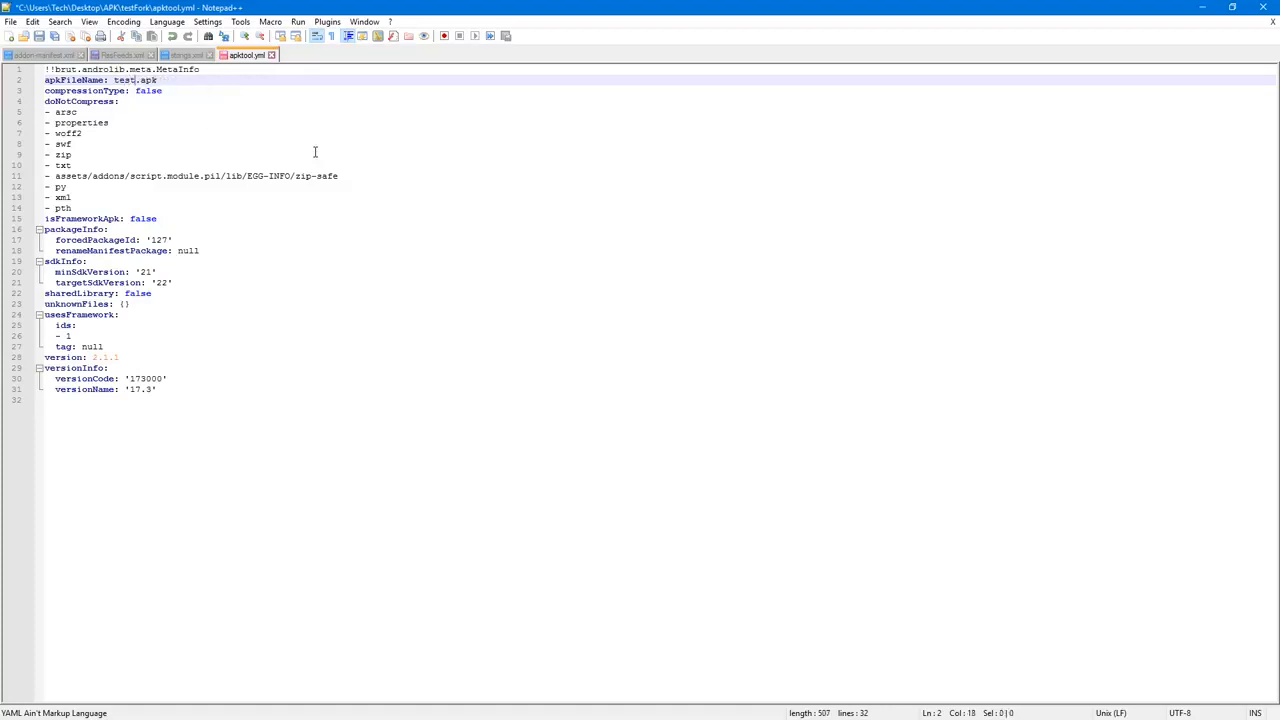
key("Return")
type("Fork")
key("BackSpace")
key("BackSpace")
key("BackSpace")
key("BackSpace")
key("BackSpace")
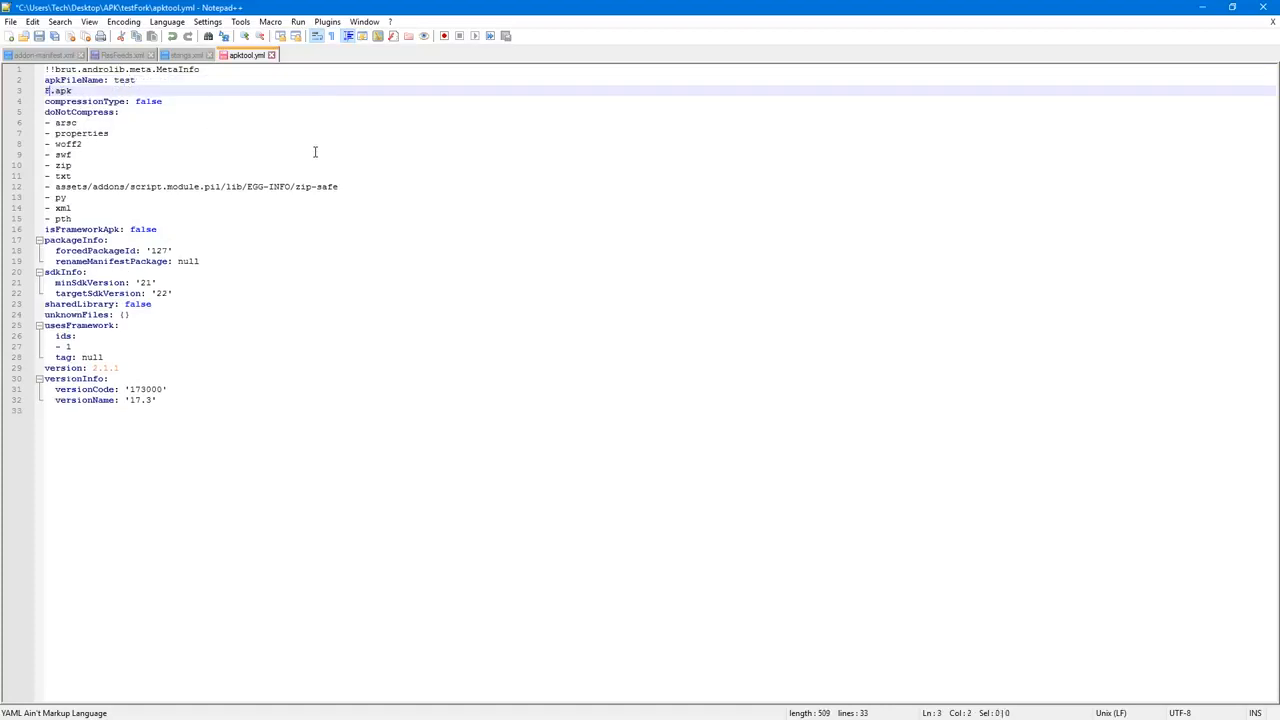
type("Fork.apk")
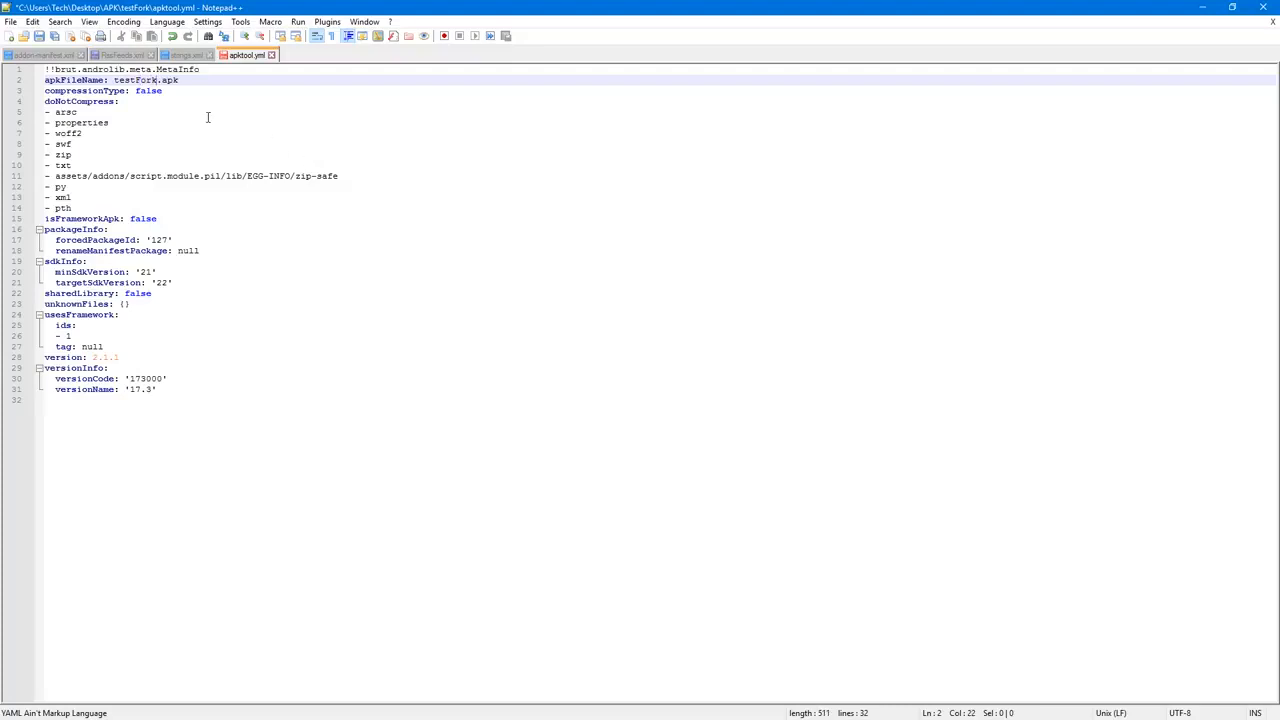
Step: Set renameManifestPackage in apktool.yml to com.test.fork and save the file
double_click(185, 251)
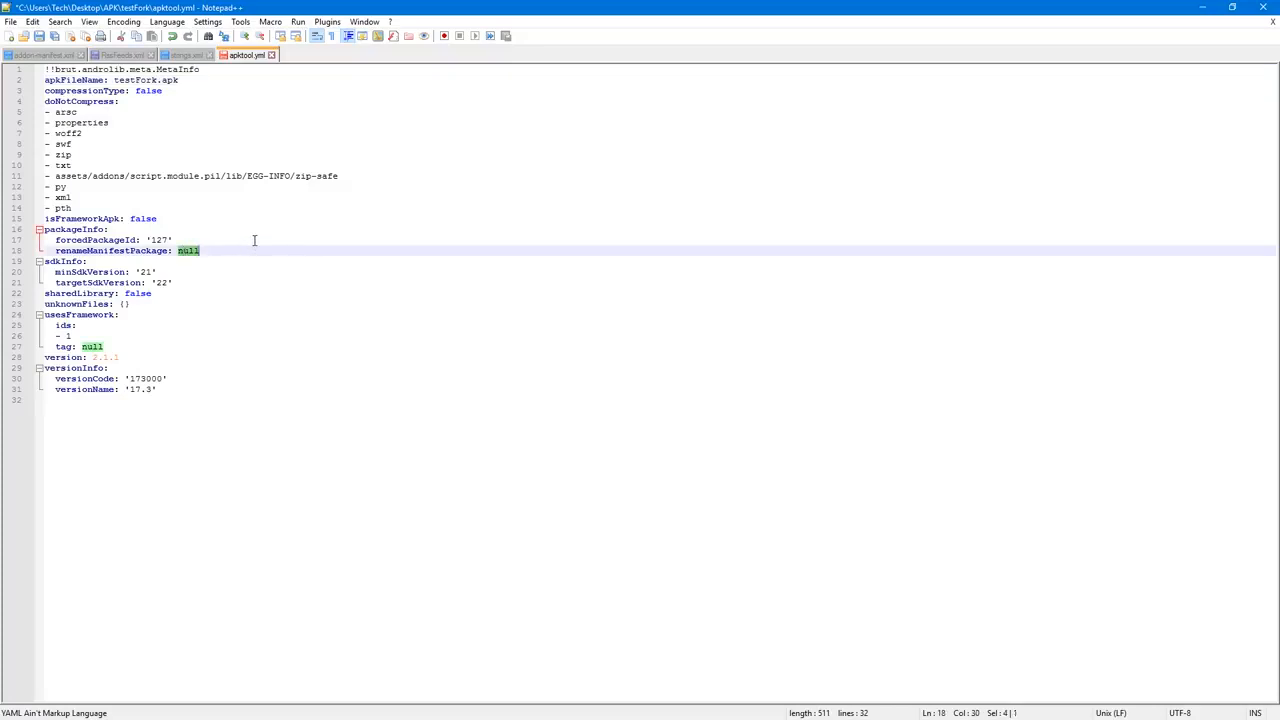
type("com.")
type("test")
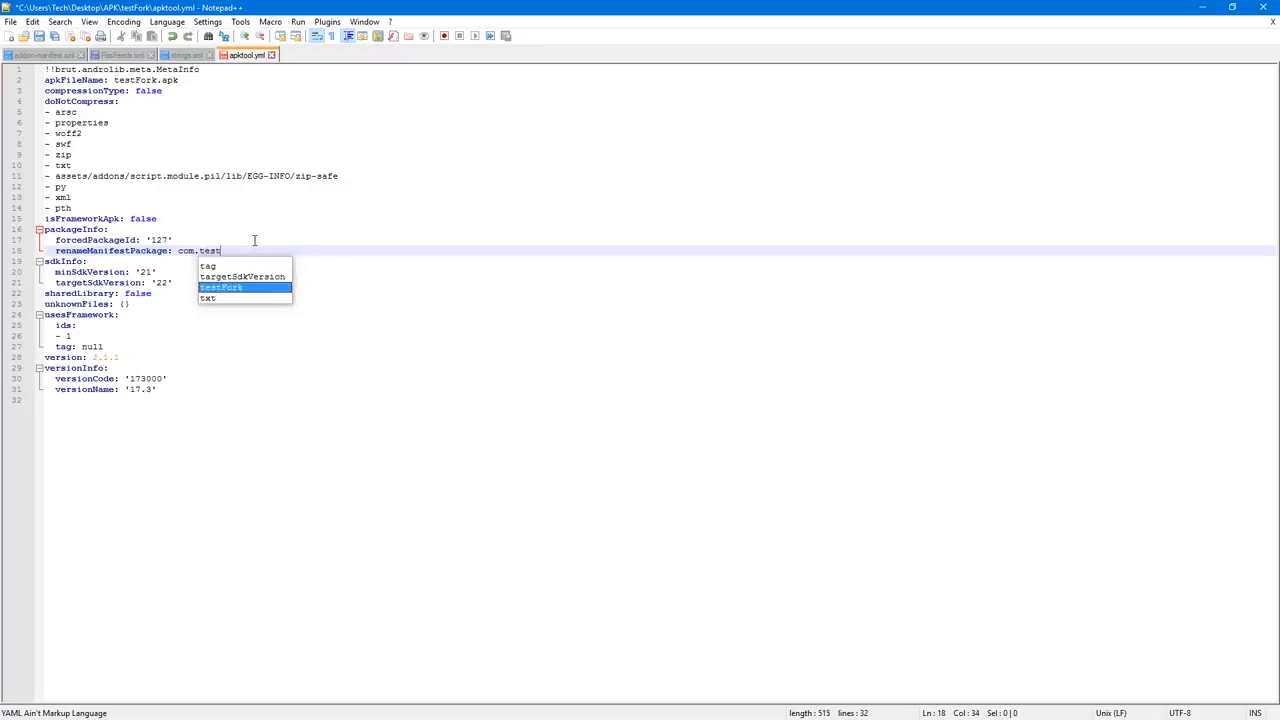
type(".cfork")
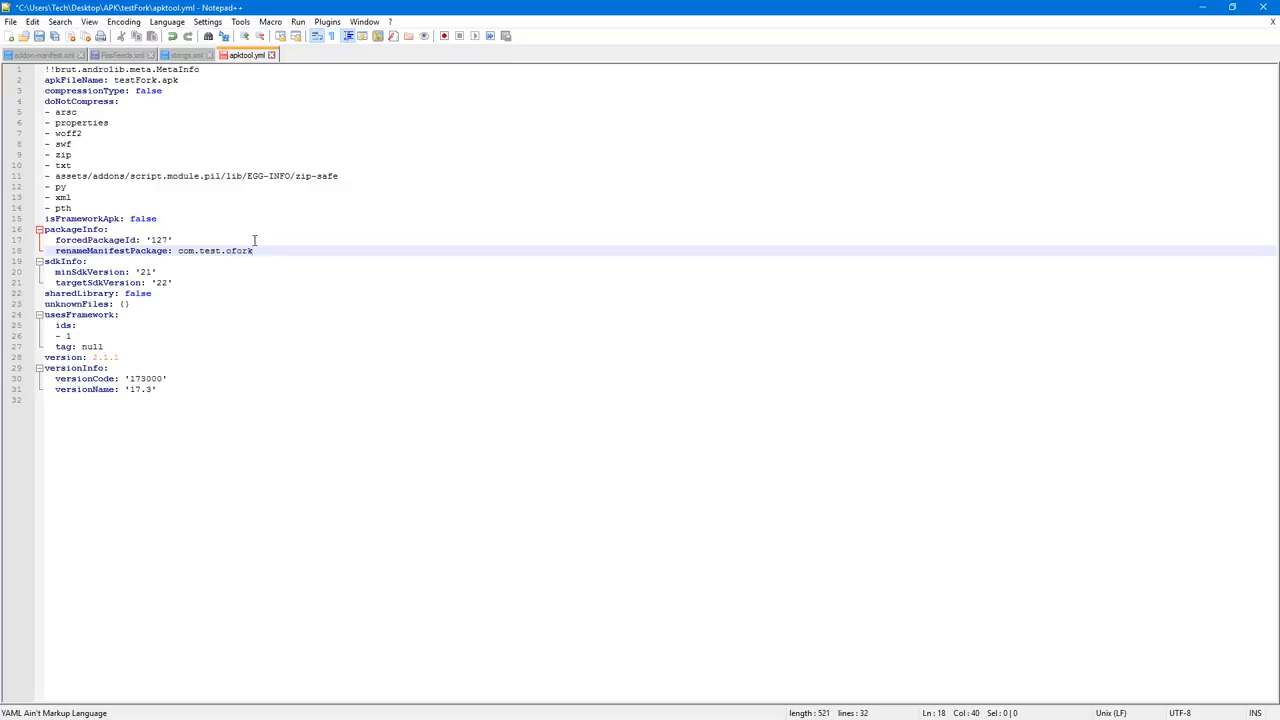
key("BackSpace")
key("ctrl+s")
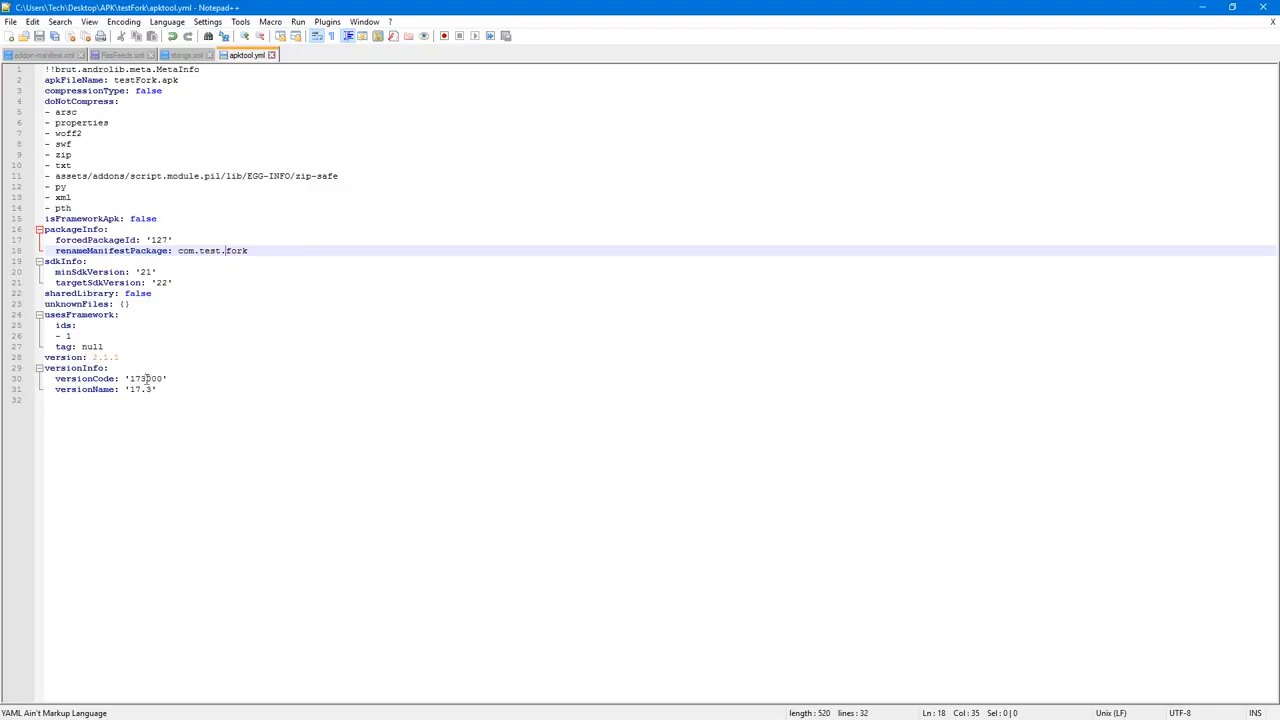
Step: Review the versionCode, versionName, package name and APK file name entries in apktool.yml, then close the editor
left_click_drag(130, 388, 154, 396)
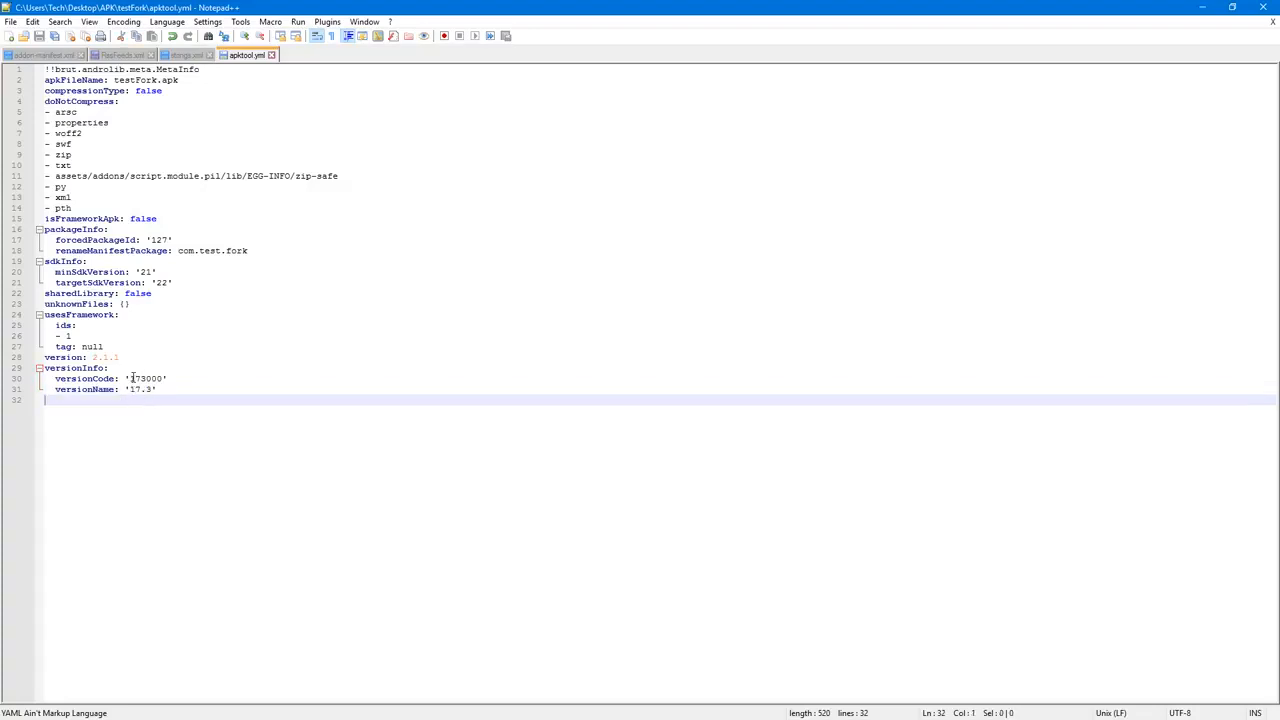
double_click(133, 378)
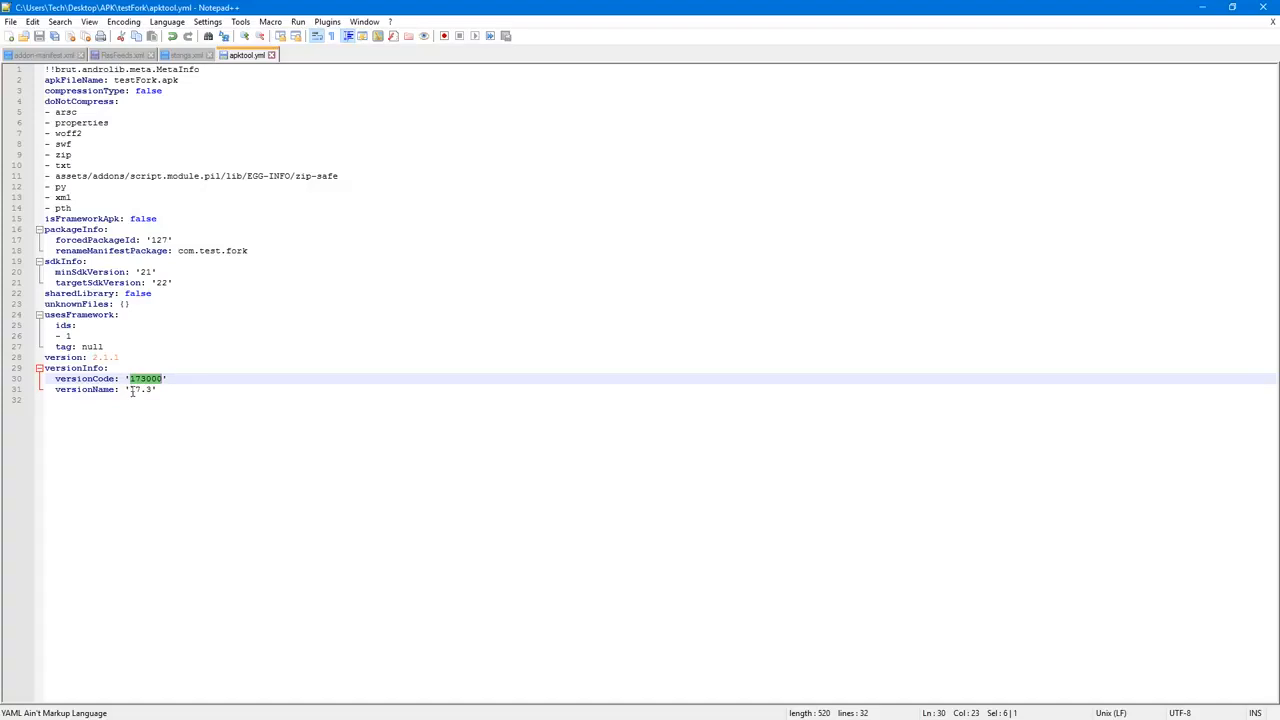
left_click_drag(131, 391, 152, 391)
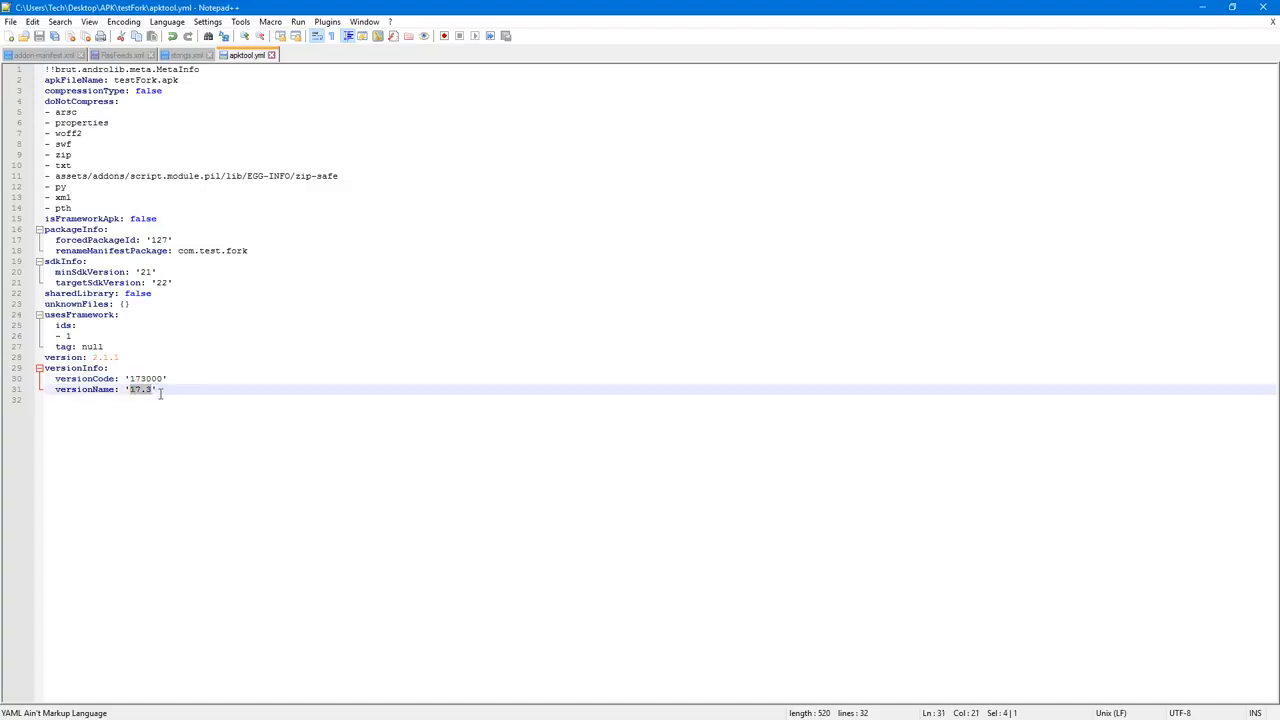
left_click_drag(179, 251, 215, 251)
left_click(189, 252)
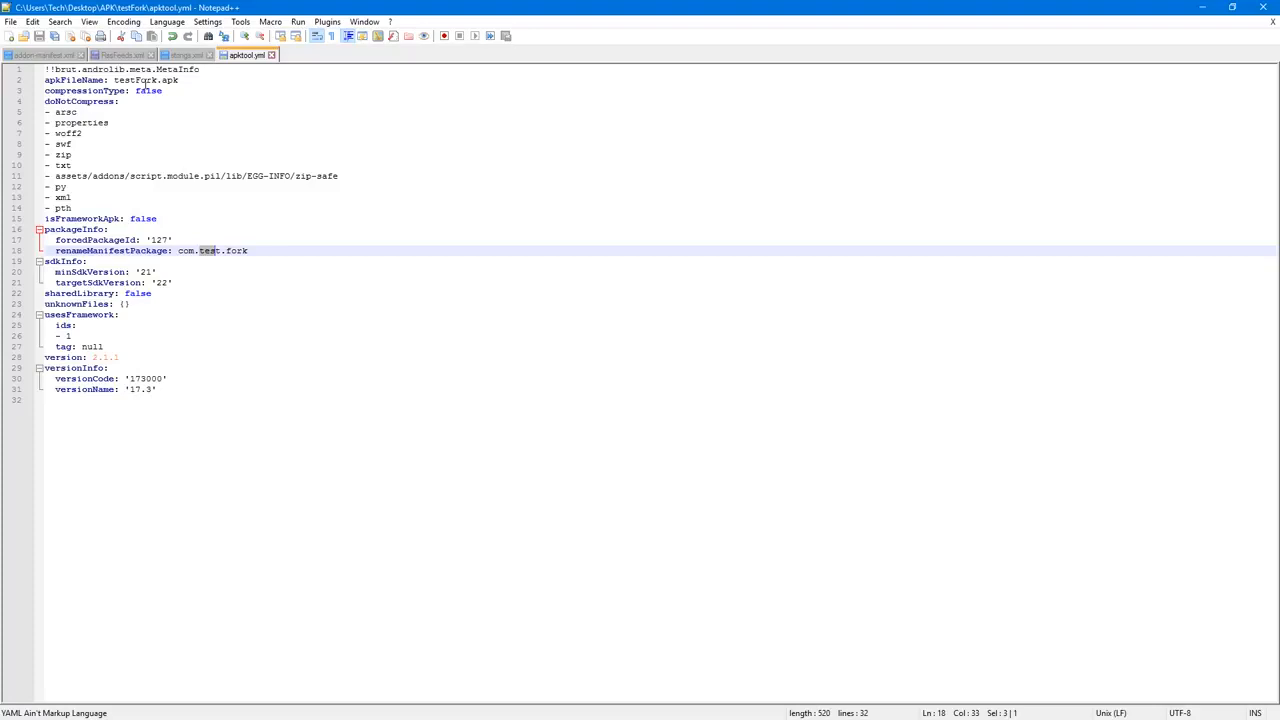
left_click_drag(114, 80, 141, 80)
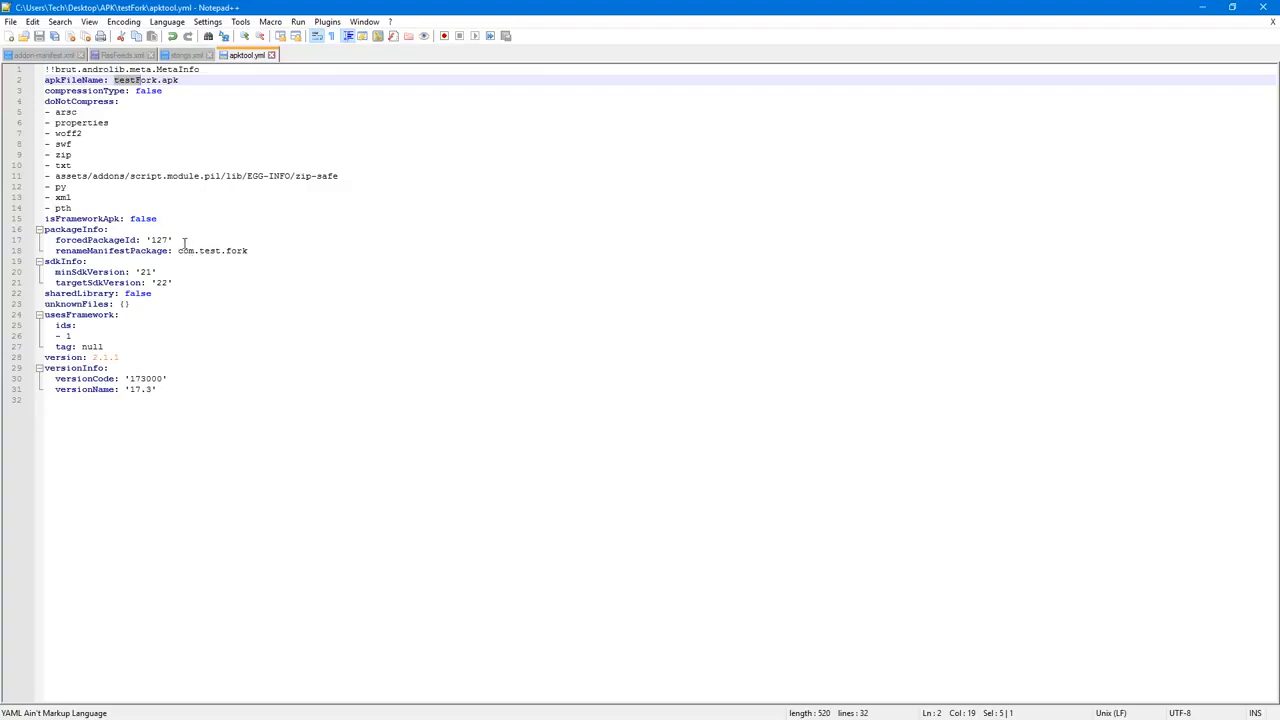
left_click_drag(178, 250, 250, 251)
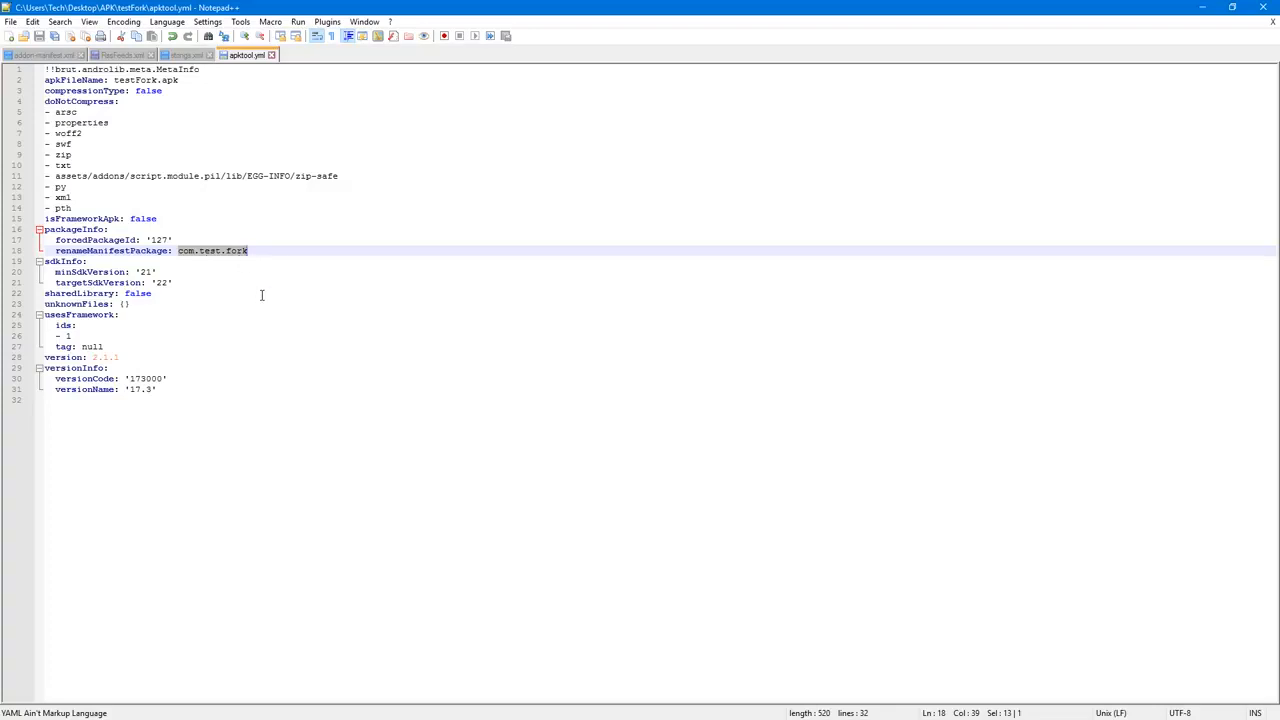
left_click(1265, 8)
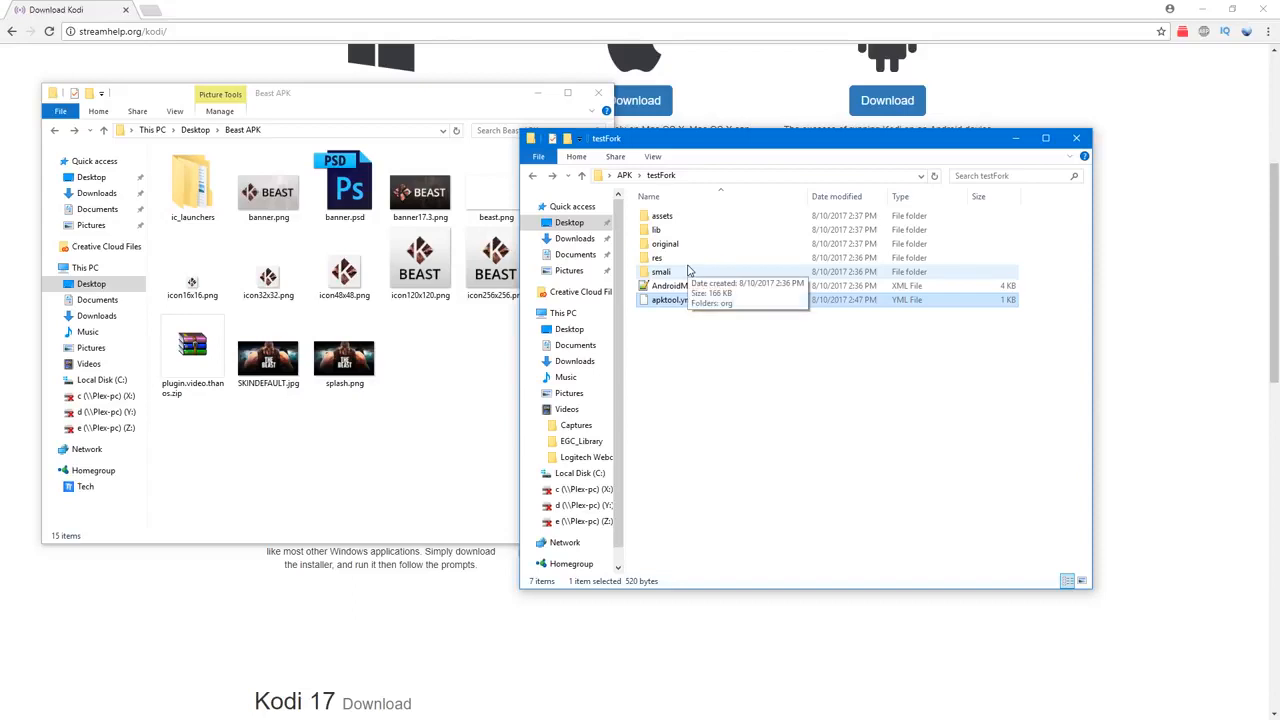
Step: Examine the nested MUST and CHANGE folders inside the APK folder's SMALI folder, returning to APK
left_click(624, 175)
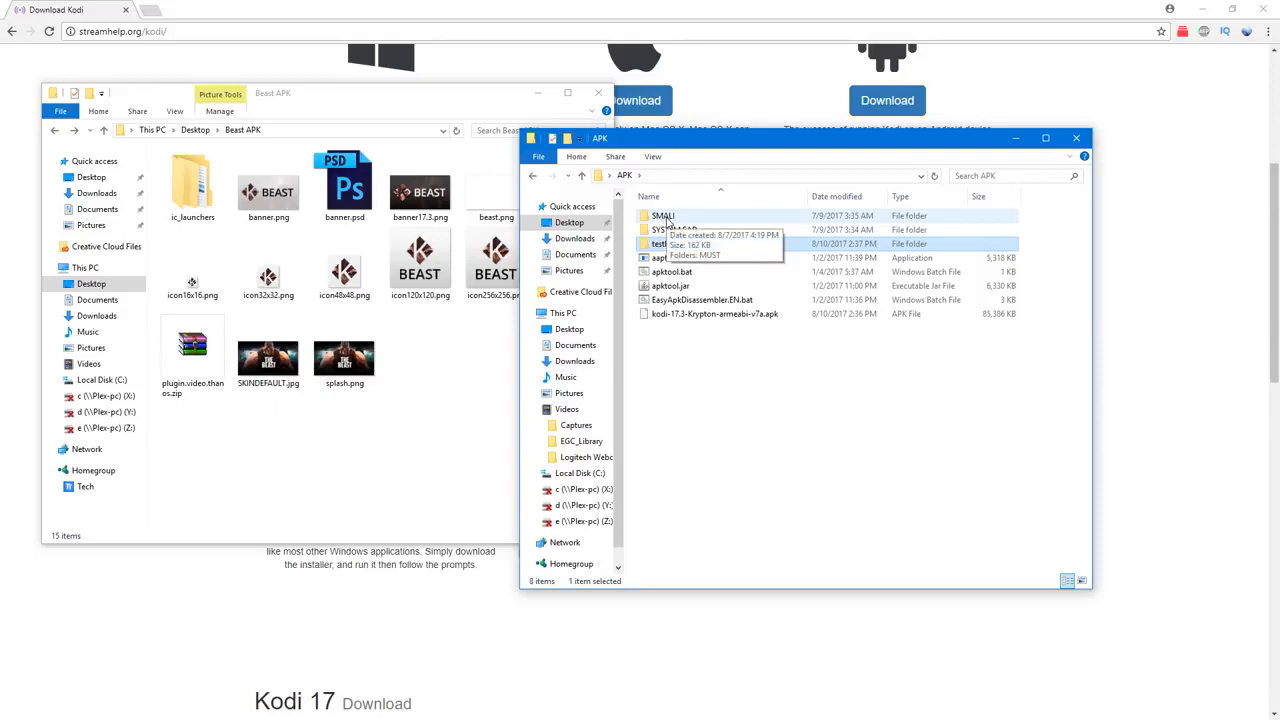
double_click(667, 219)
key("alt+Left")
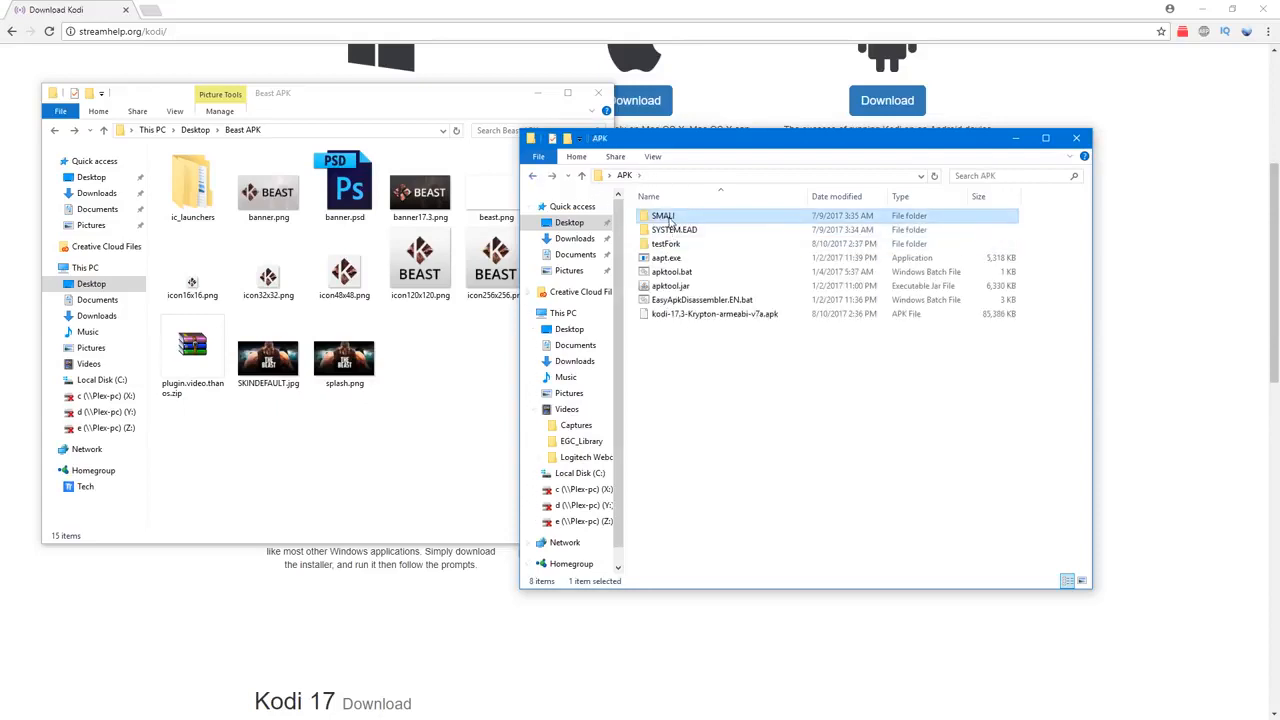
right_click(668, 218)
left_click(716, 530)
double_click(666, 218)
double_click(670, 220)
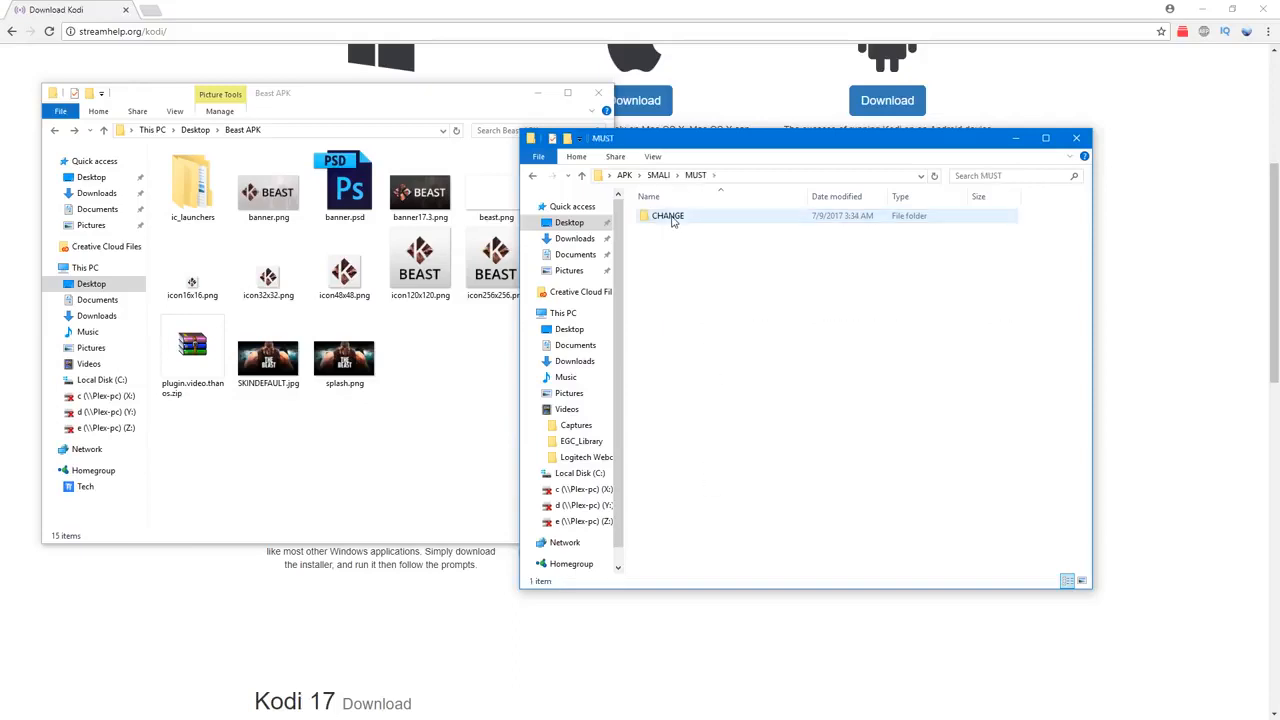
double_click(673, 219)
left_click(533, 176)
left_click(533, 176)
left_click(533, 176)
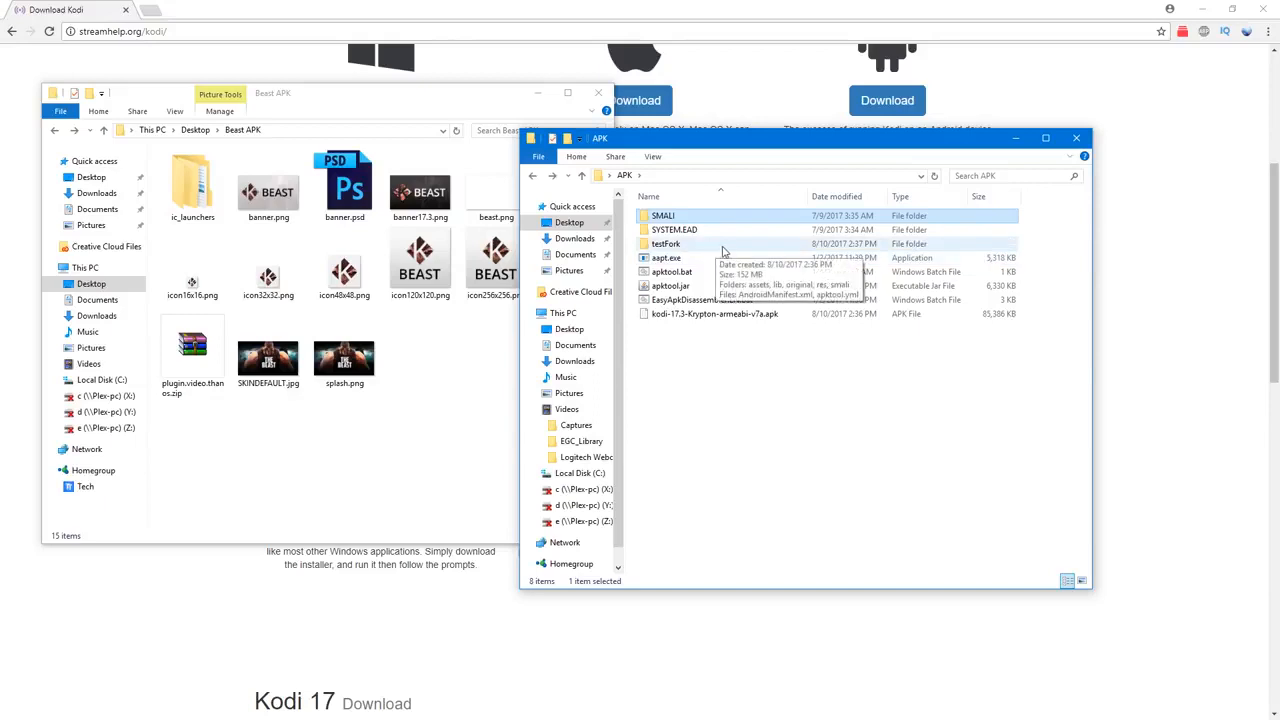
Step: Examine the files in testFork's smali/org/xbmc/kodi folder, returning to the smali folder
double_click(688, 246)
double_click(665, 275)
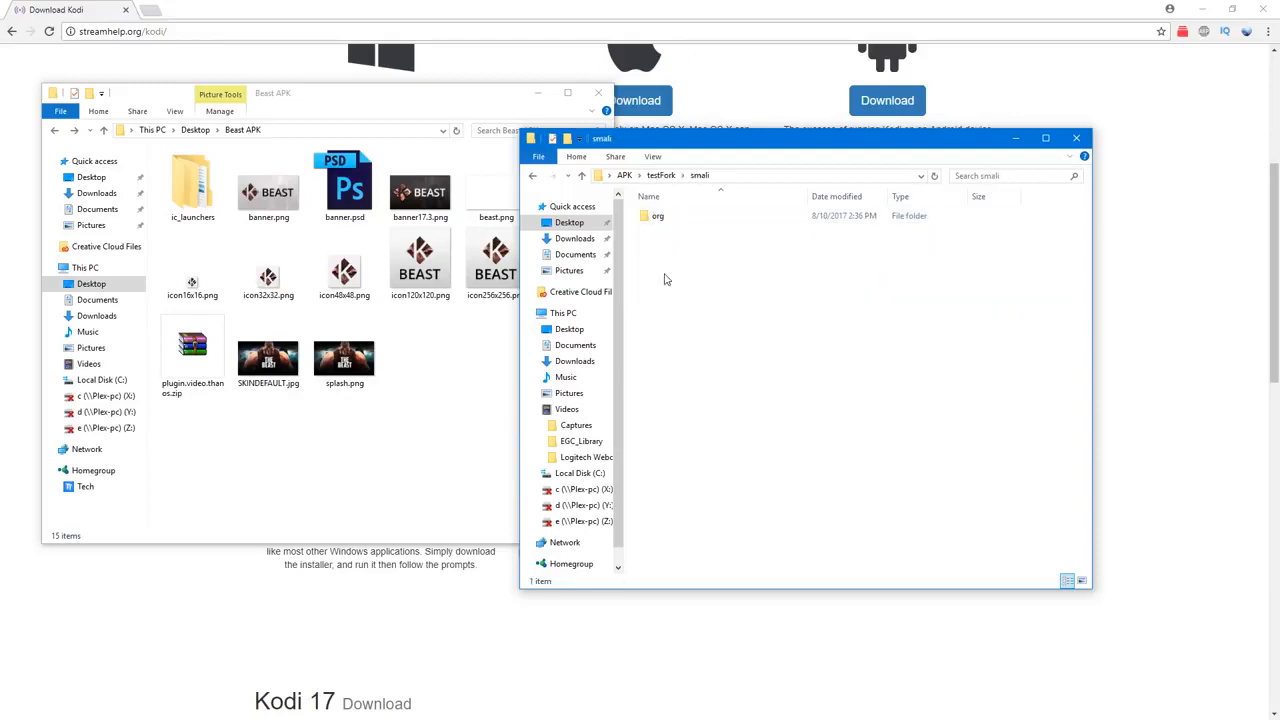
left_click(660, 221)
double_click(660, 221)
double_click(666, 218)
double_click(672, 220)
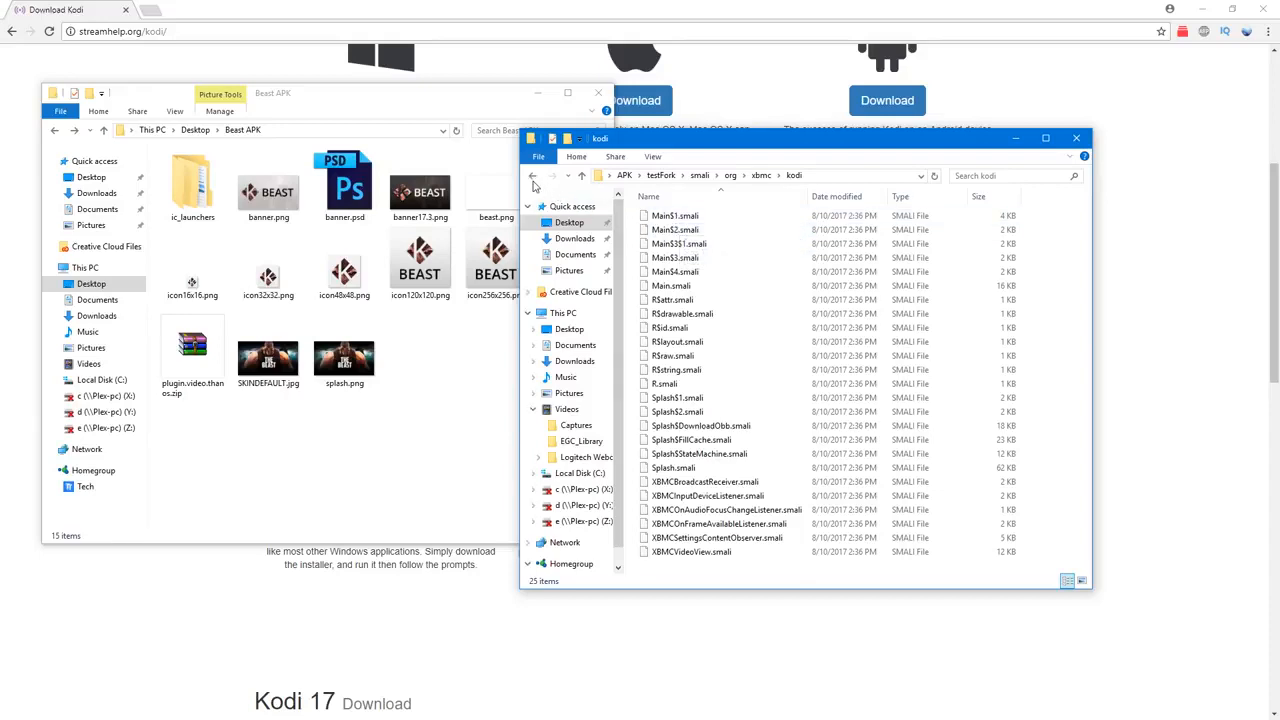
left_click(533, 179)
left_click(533, 179)
left_click(533, 179)
left_click(692, 267)
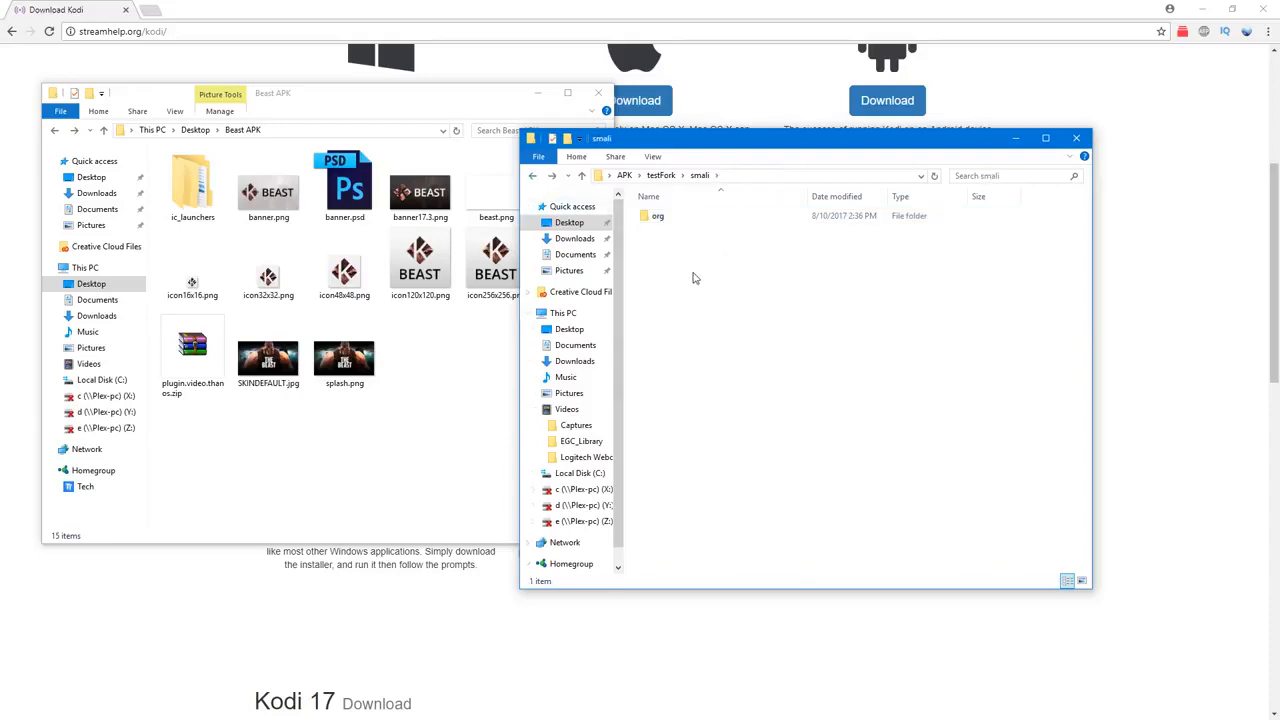
Step: Paste the copied SMALI folder into testFork's smali folder and rename it com
right_click(682, 260)
left_click(740, 349)
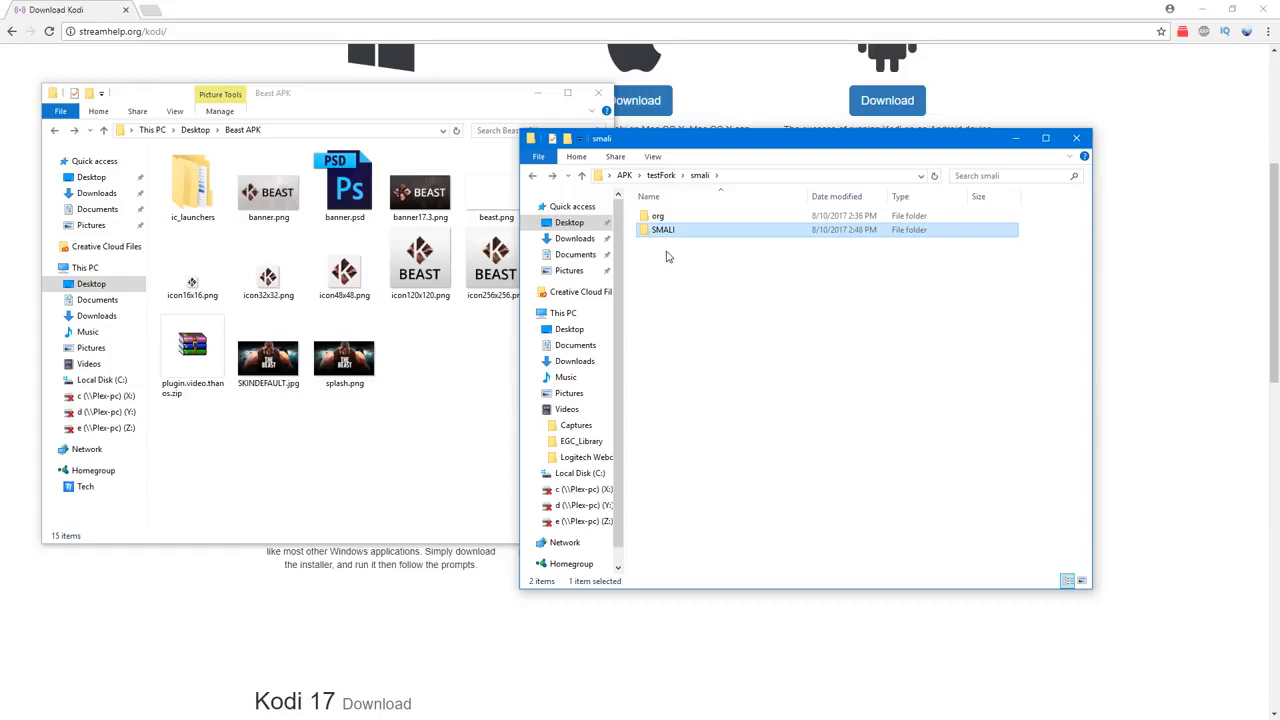
key("F2")
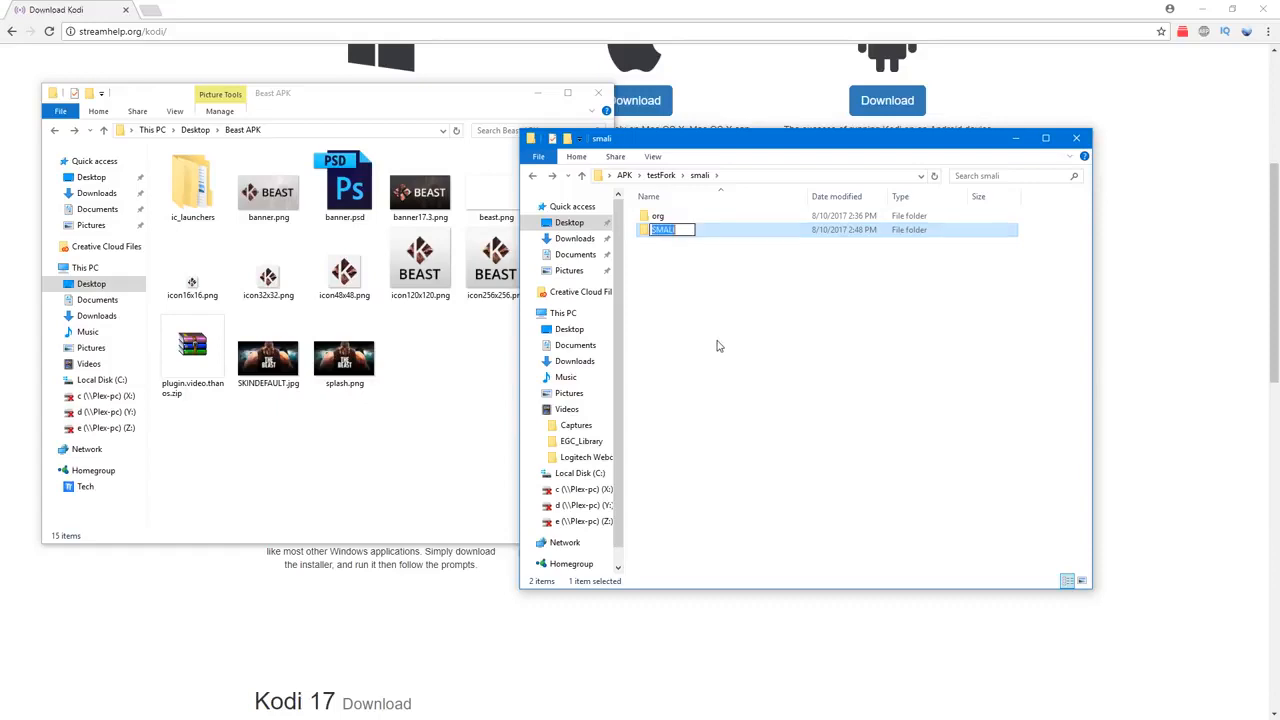
type("com")
key("Return")
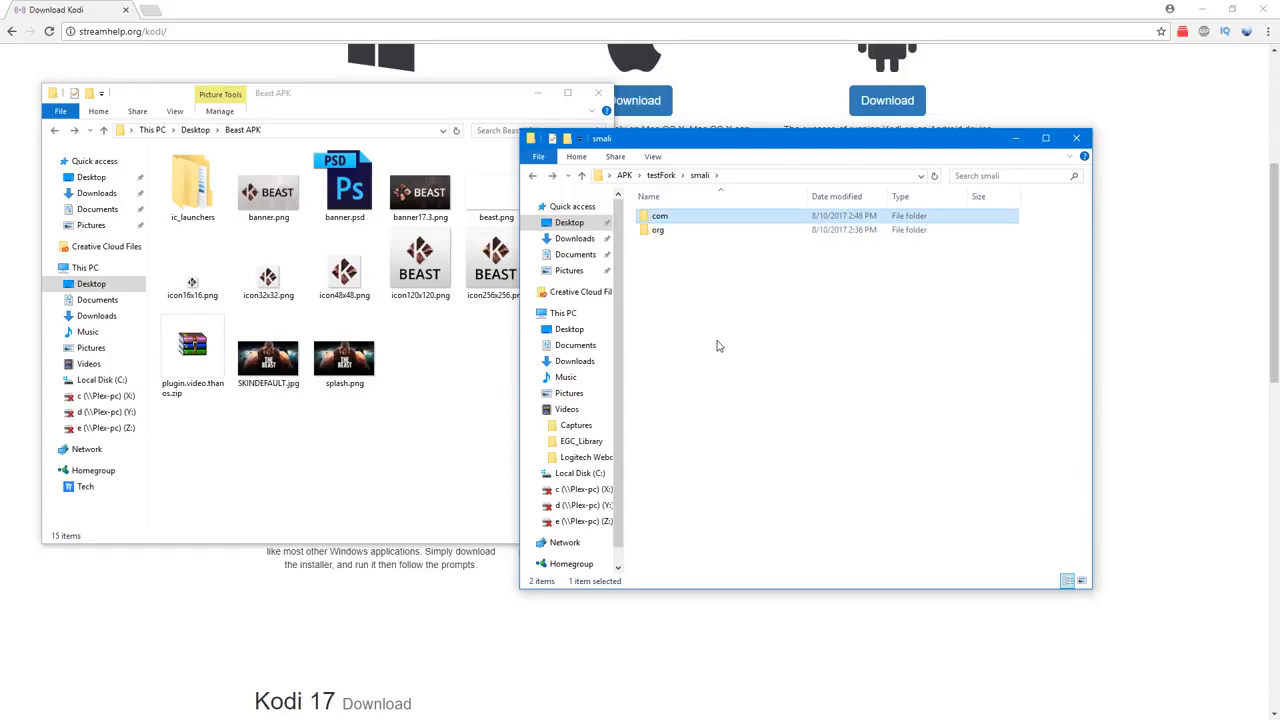
Step: Inside the com folder, rename the nested subfolder test and the folder within it fork
key("Return")
key("Down")
key("F2")
type("test")
key("Return")
key("Return")
key("Down")
key("F2")
type("fork")
key("Return")
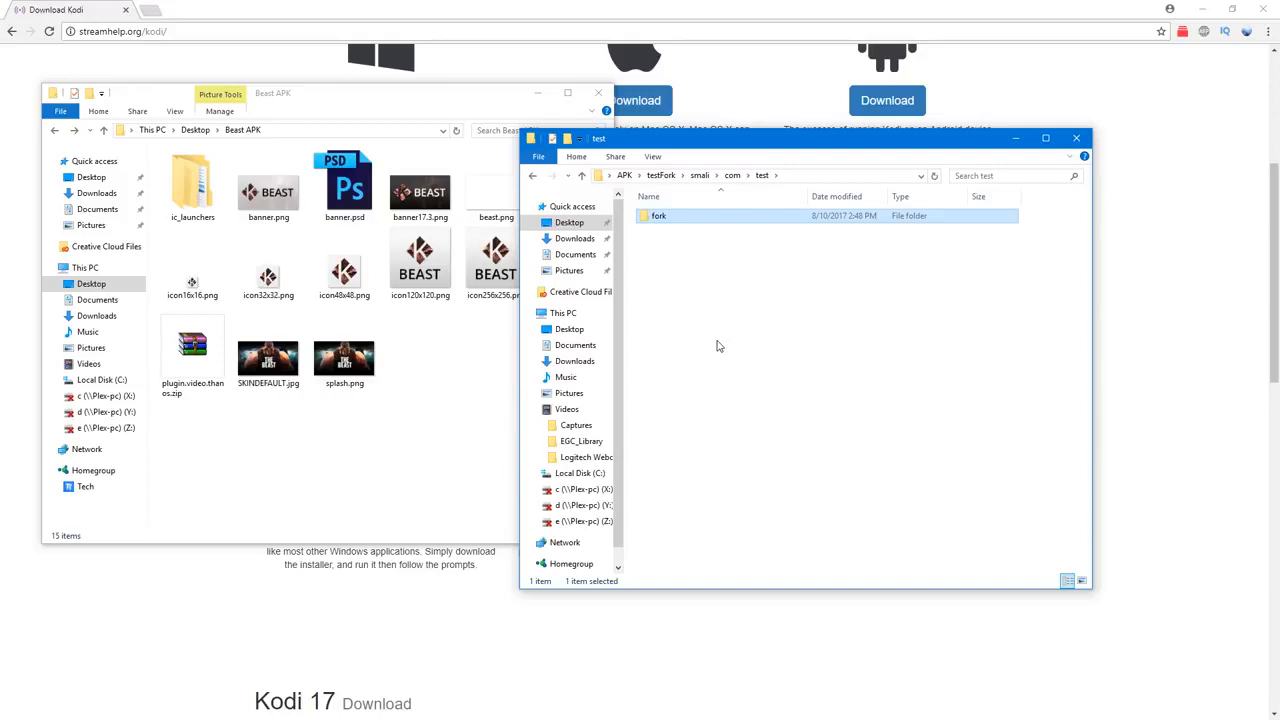
Step: Check the renameManifestPackage entry in testFork's apktool.yml against the new folder names, and close the editor
left_click(663, 177)
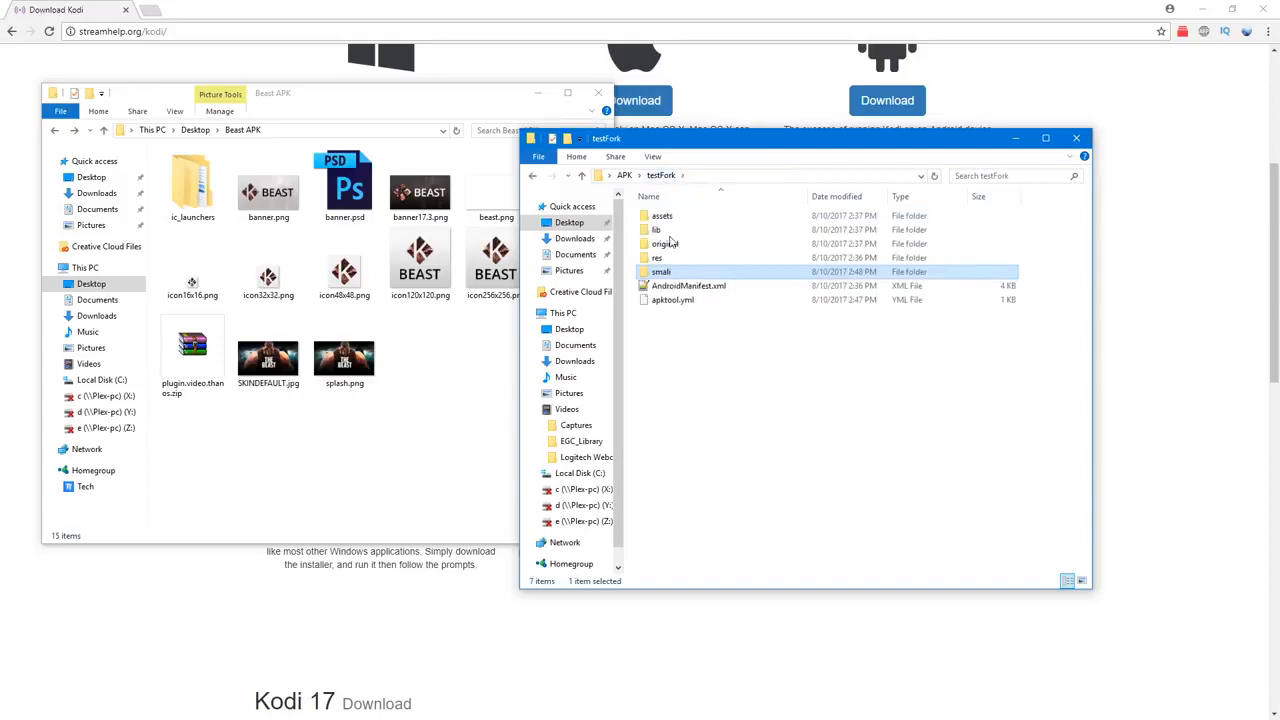
right_click(674, 304)
left_click(757, 322)
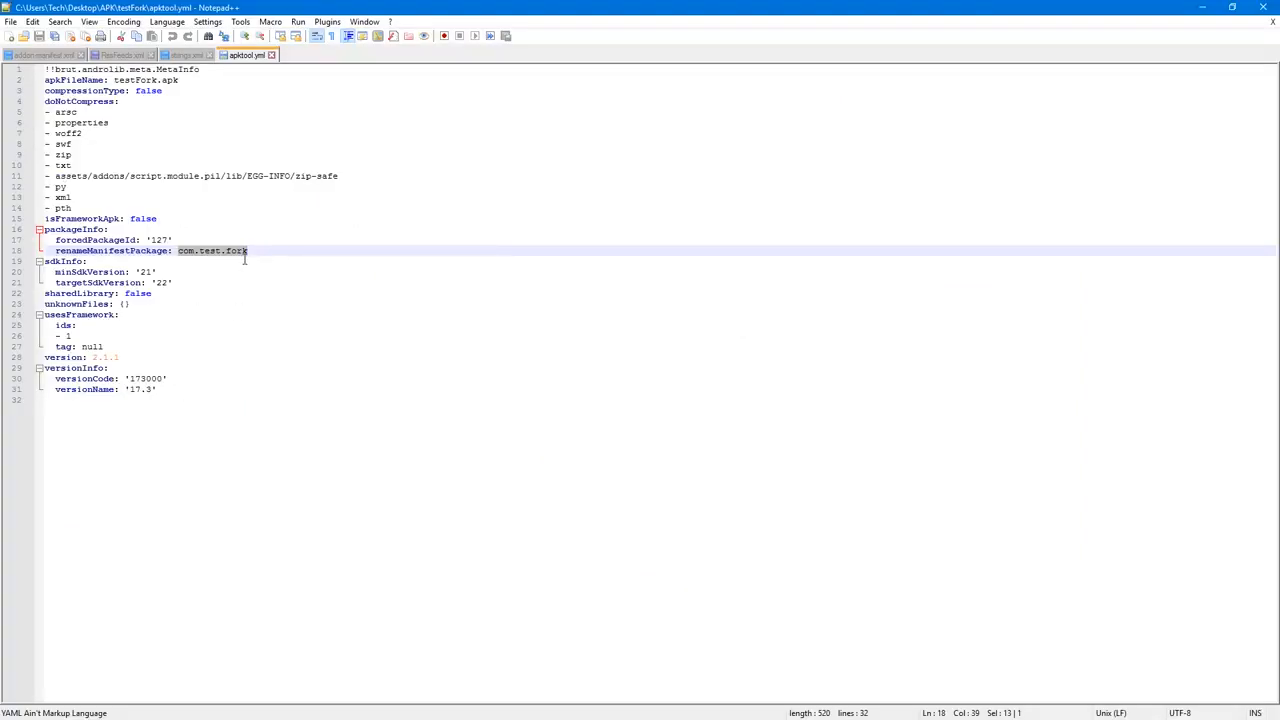
left_click(1263, 8)
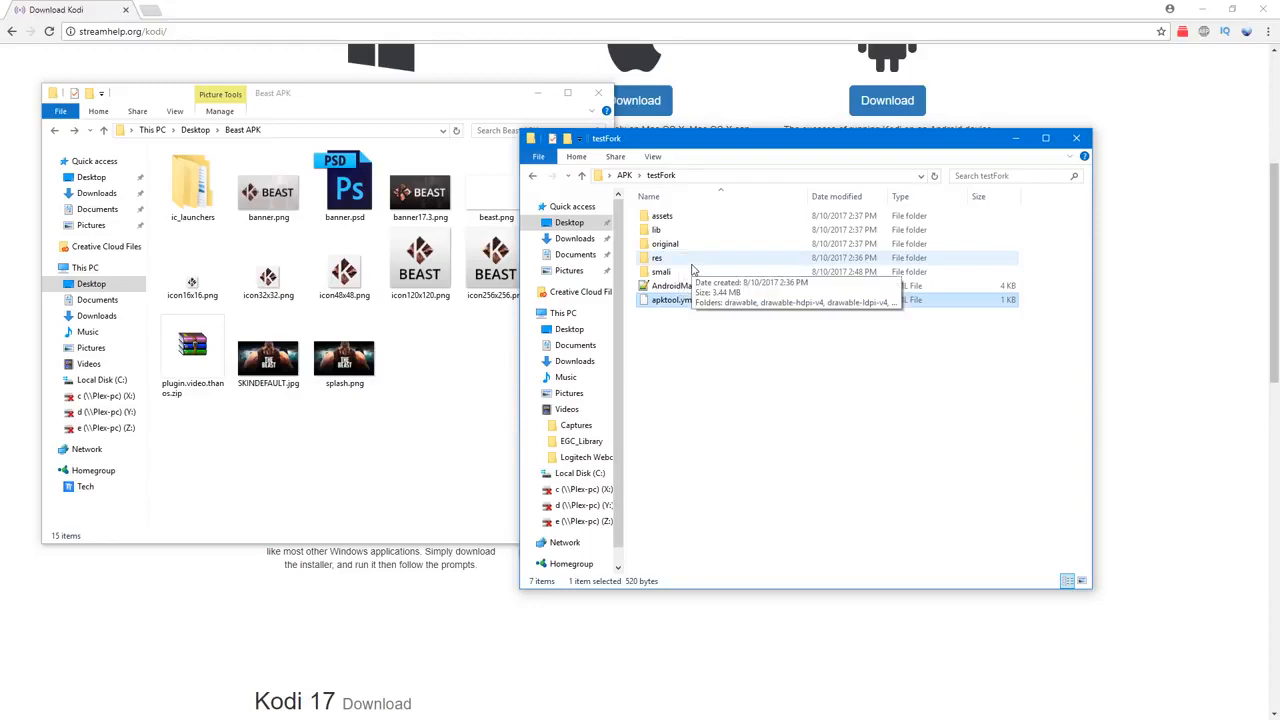
Step: Open Main$1.smali from testFork's smali/com/test/fork folder in Notepad++
double_click(688, 272)
double_click(676, 217)
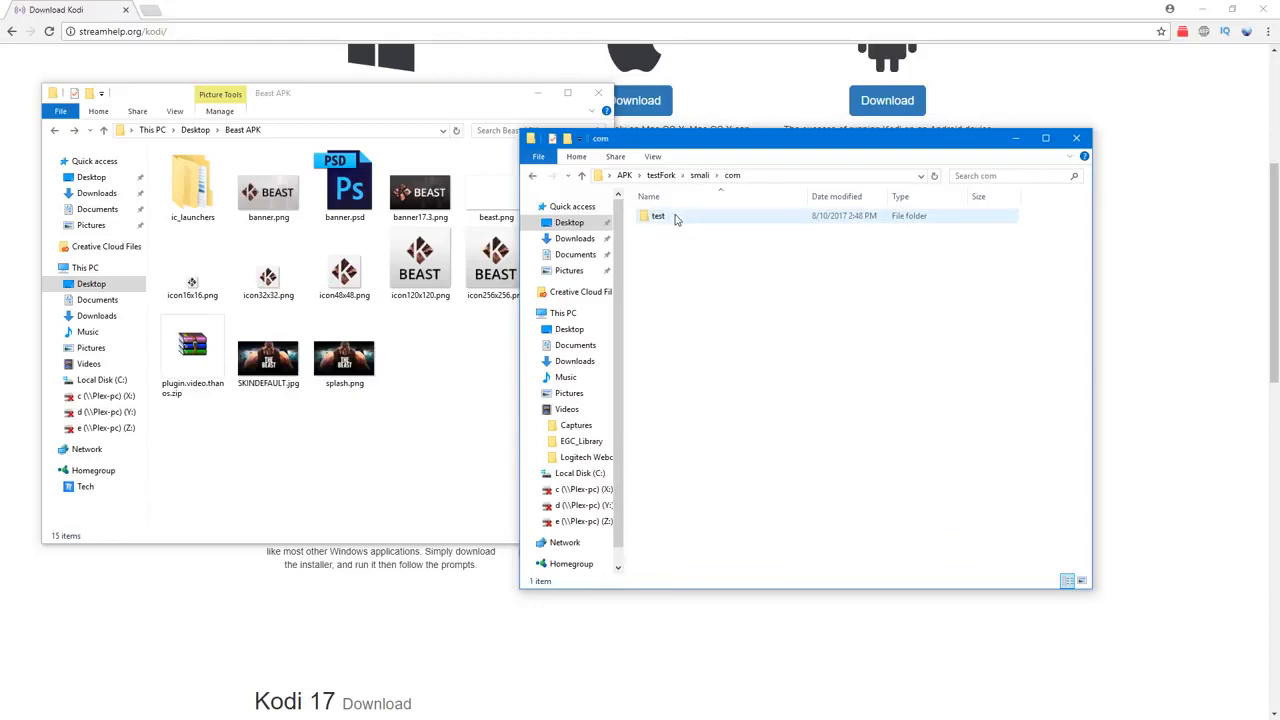
double_click(676, 217)
double_click(677, 218)
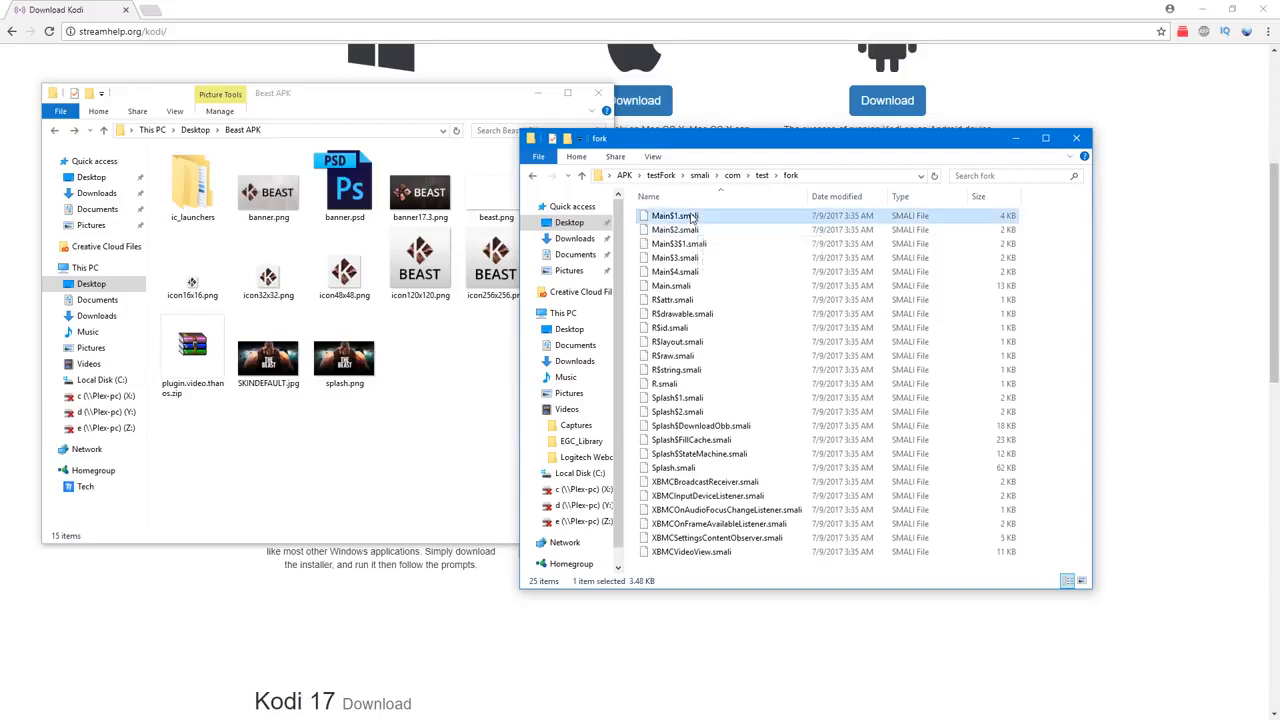
right_click(688, 218)
left_click(726, 245)
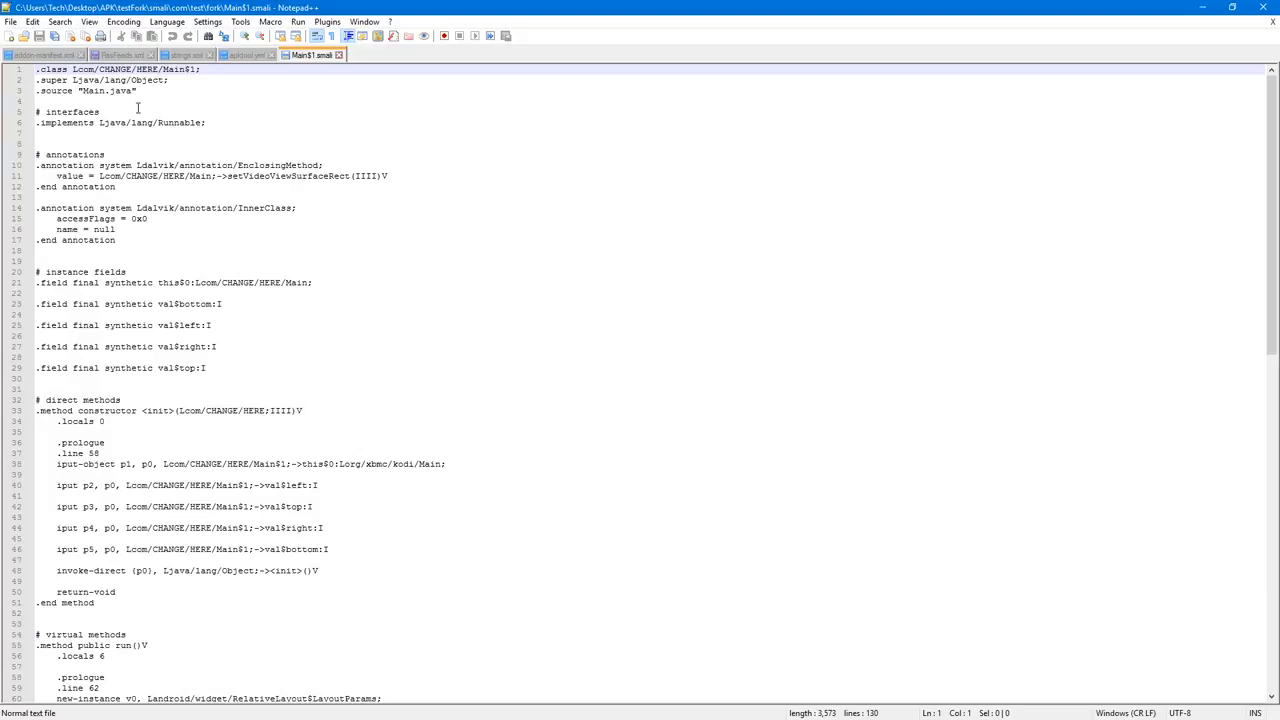
Step: Set up a find-in-files replacement of Lcom/CHANGE/HERE with Lcom/test/fork, checking the package name in apktool.yml
left_click_drag(73, 70, 161, 70)
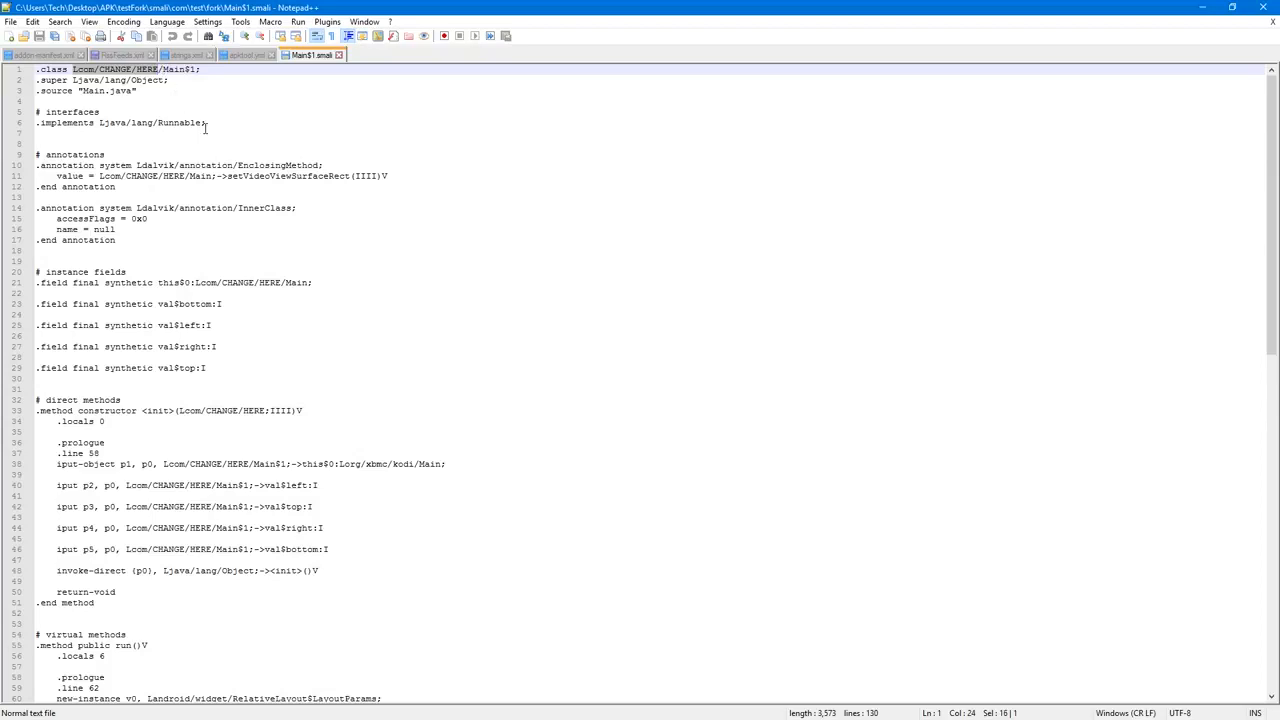
key("ctrl+h")
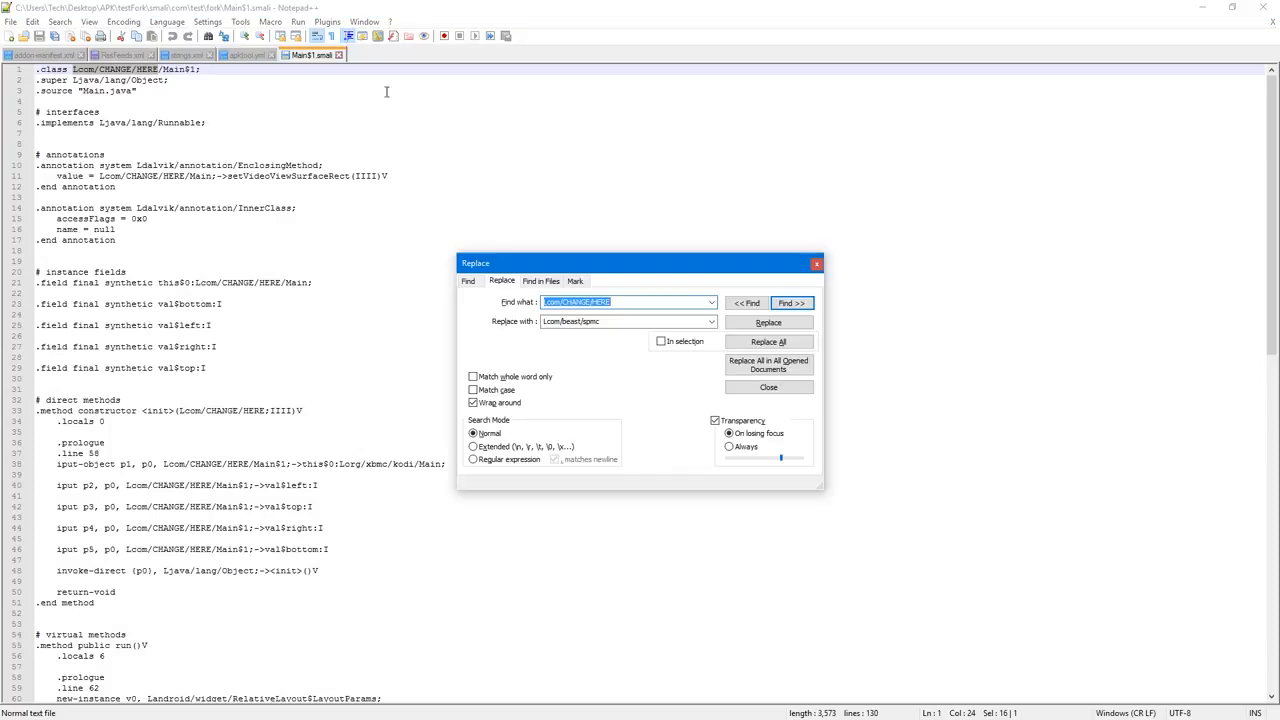
left_click(540, 282)
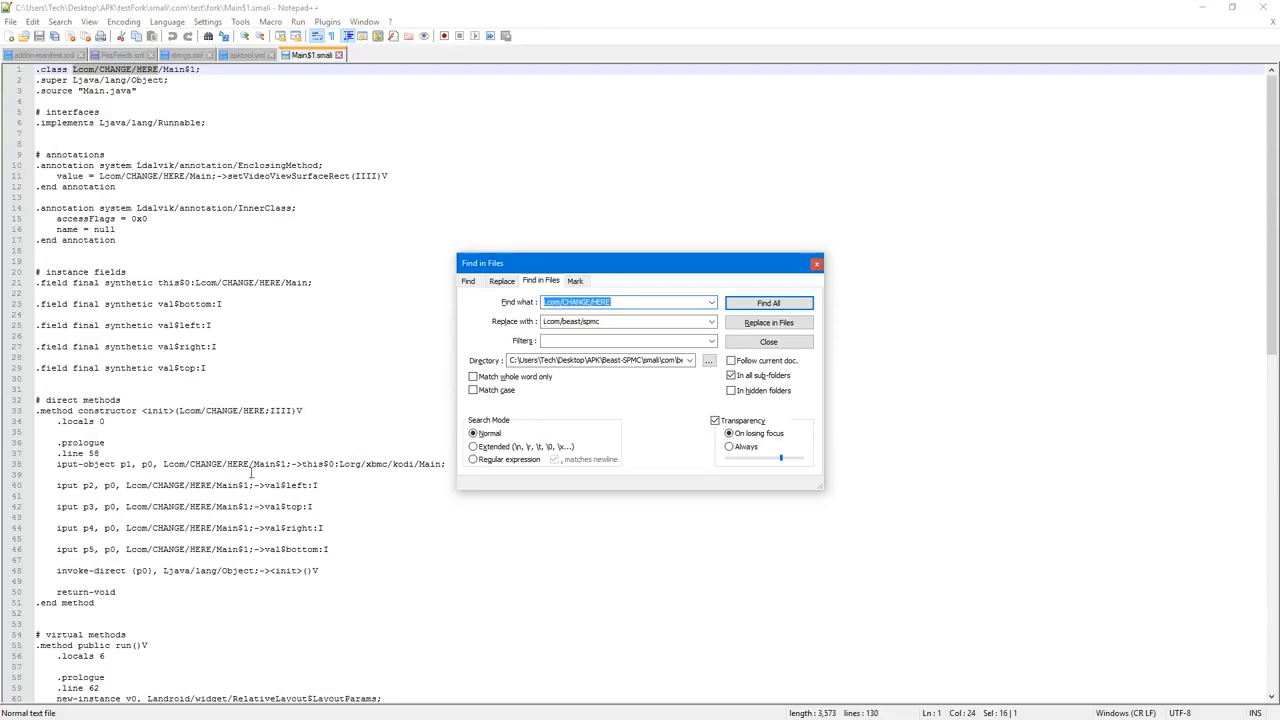
double_click(563, 321)
type("Lcom/t")
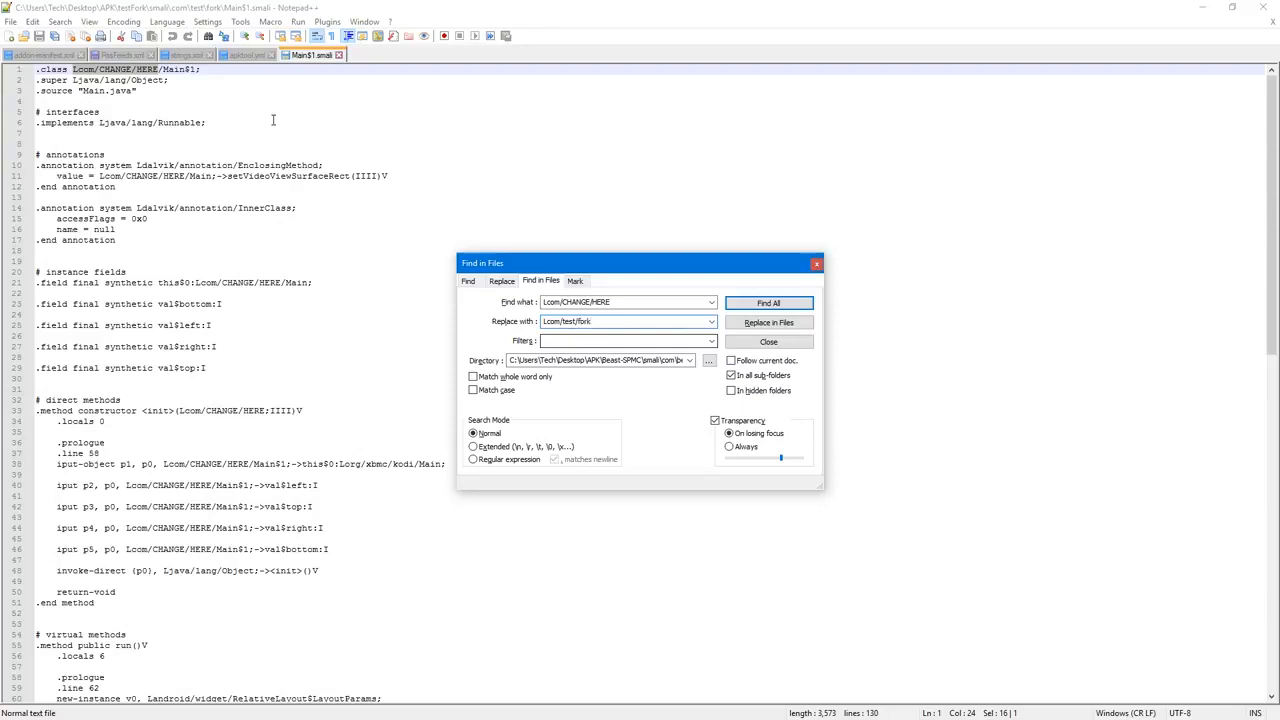
left_click(242, 55)
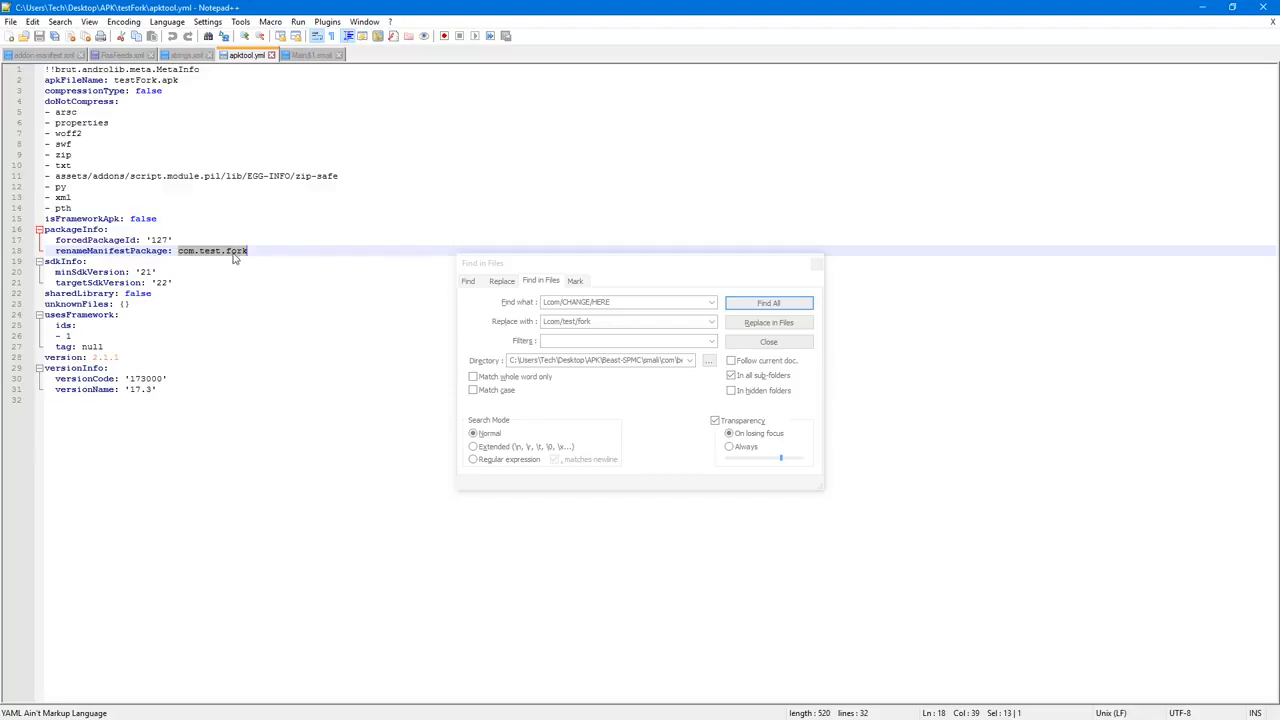
left_click(308, 55)
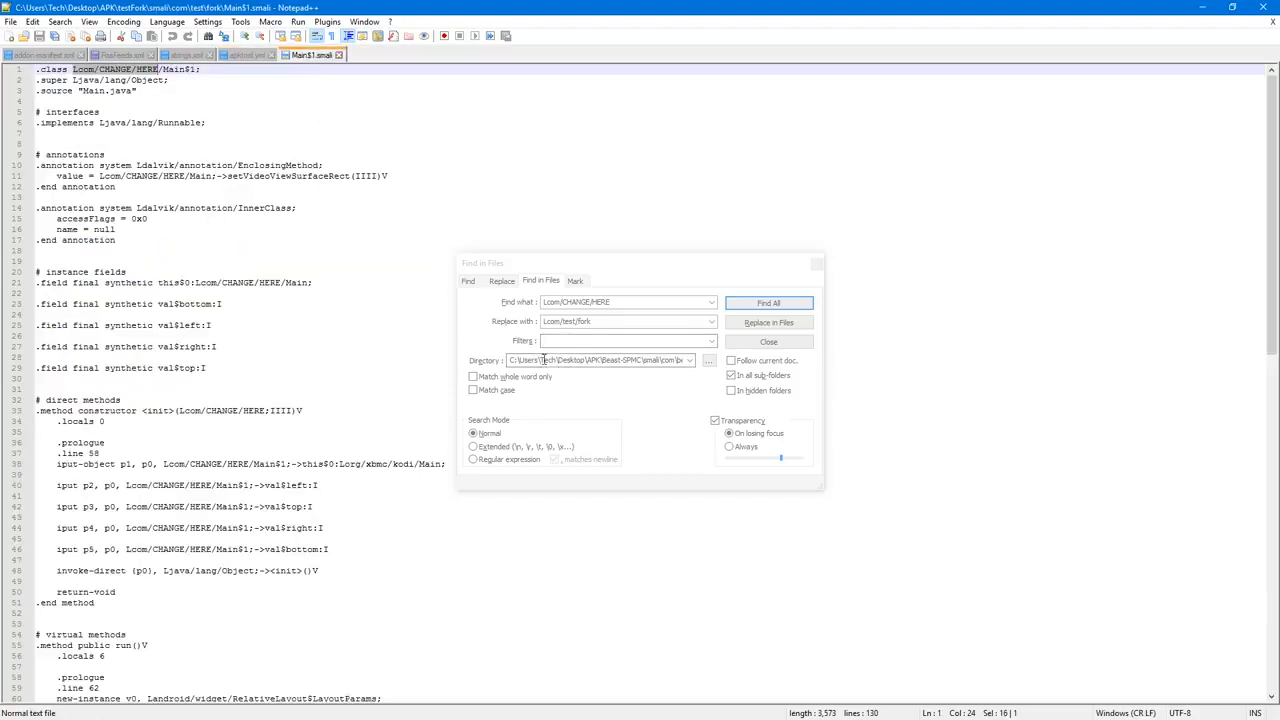
double_click(553, 321)
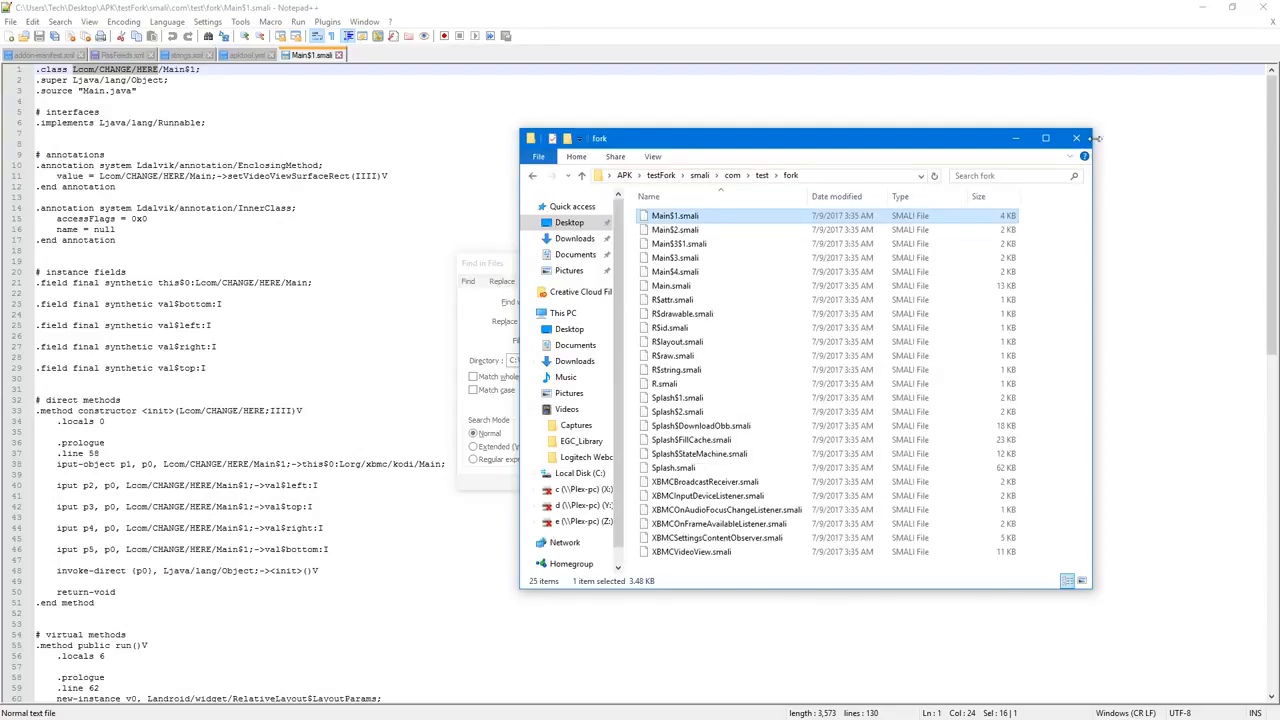
Step: Copy the path of the testFork\smali\com\test\fork folder and set it as the find-in-files directory
left_click(790, 176)
right_click(686, 176)
left_click(751, 217)
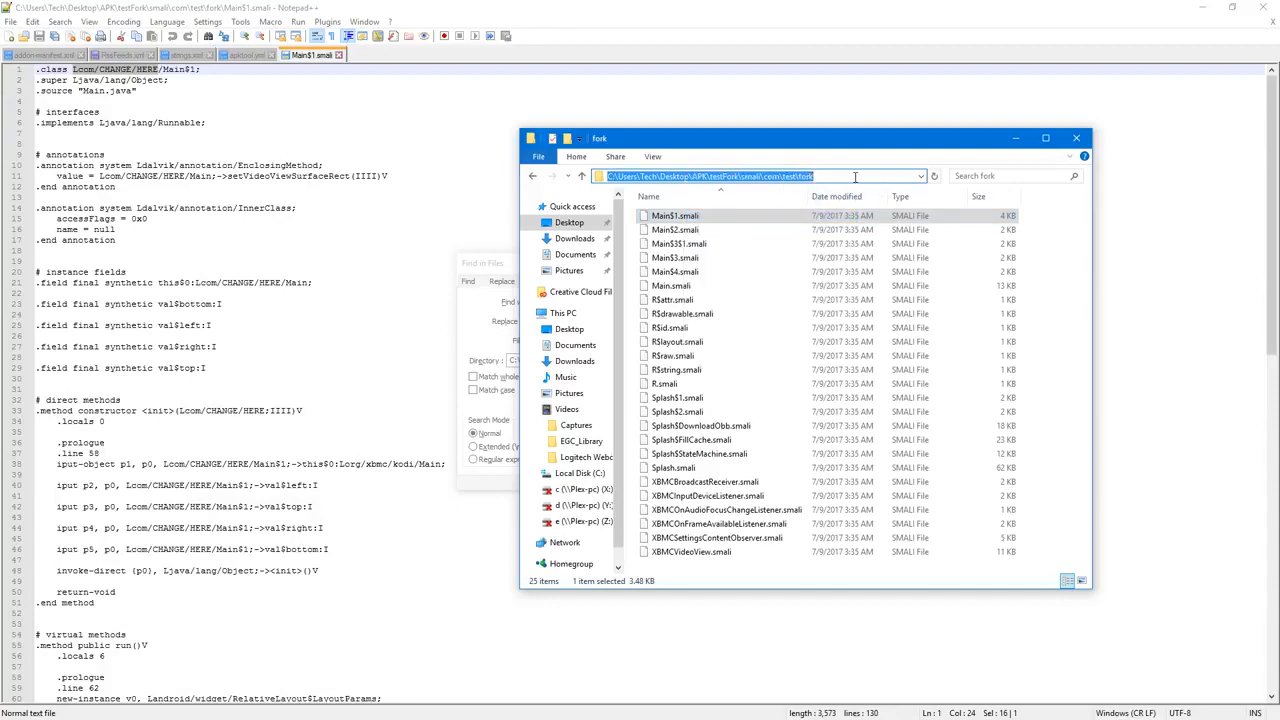
left_click(497, 268)
double_click(592, 361)
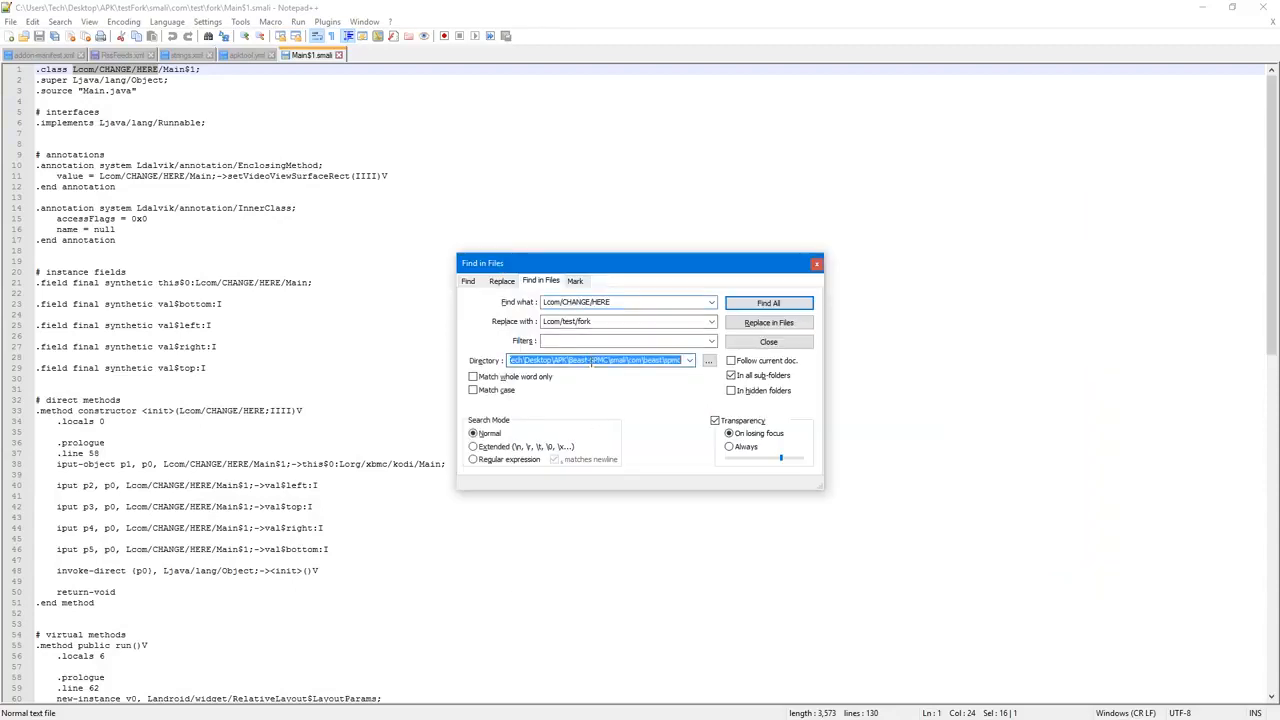
key("ctrl+v")
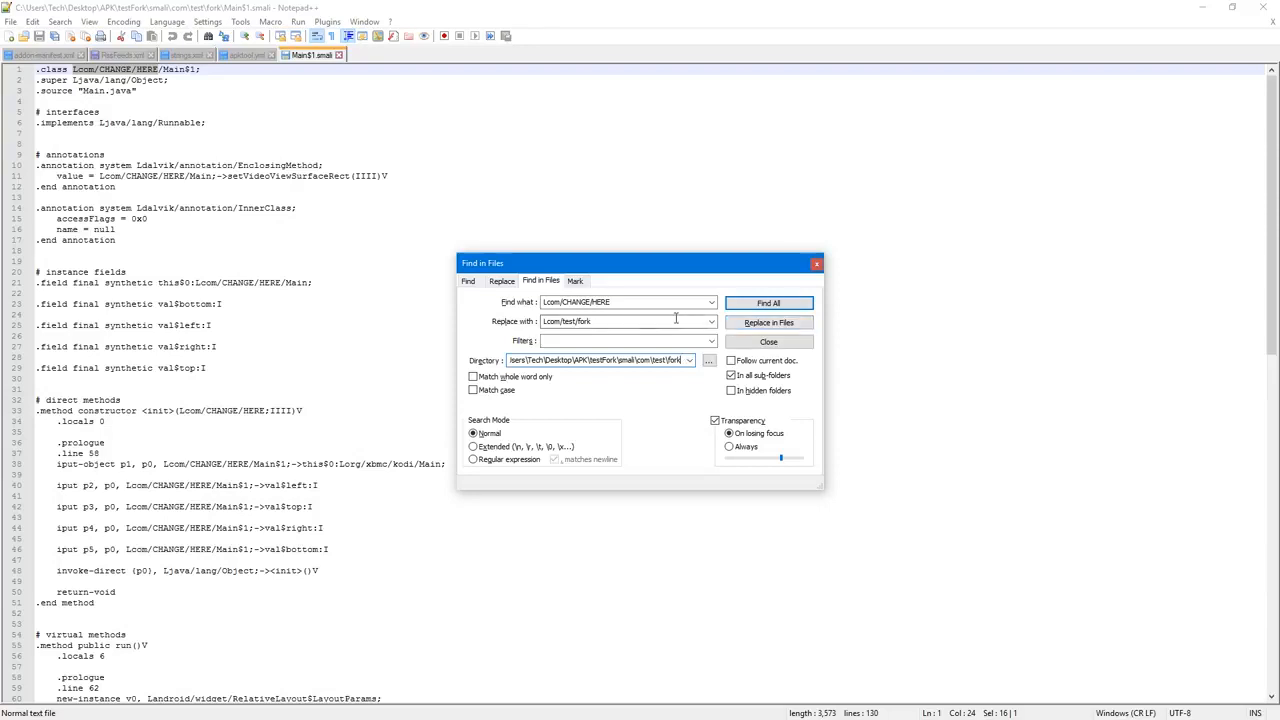
Step: Replace all occurrences of Lcom/CHANGE/HERE in the fork folder's files, confirm, and close the search dialog
left_click(768, 324)
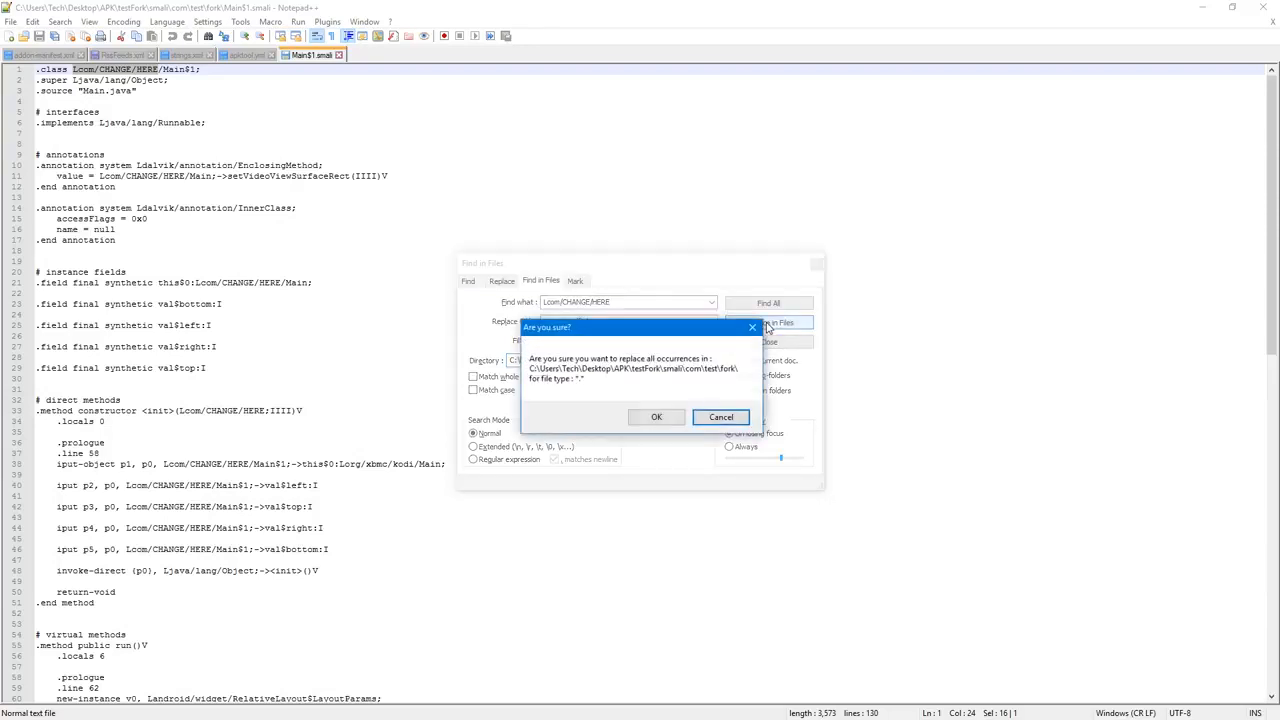
left_click(656, 417)
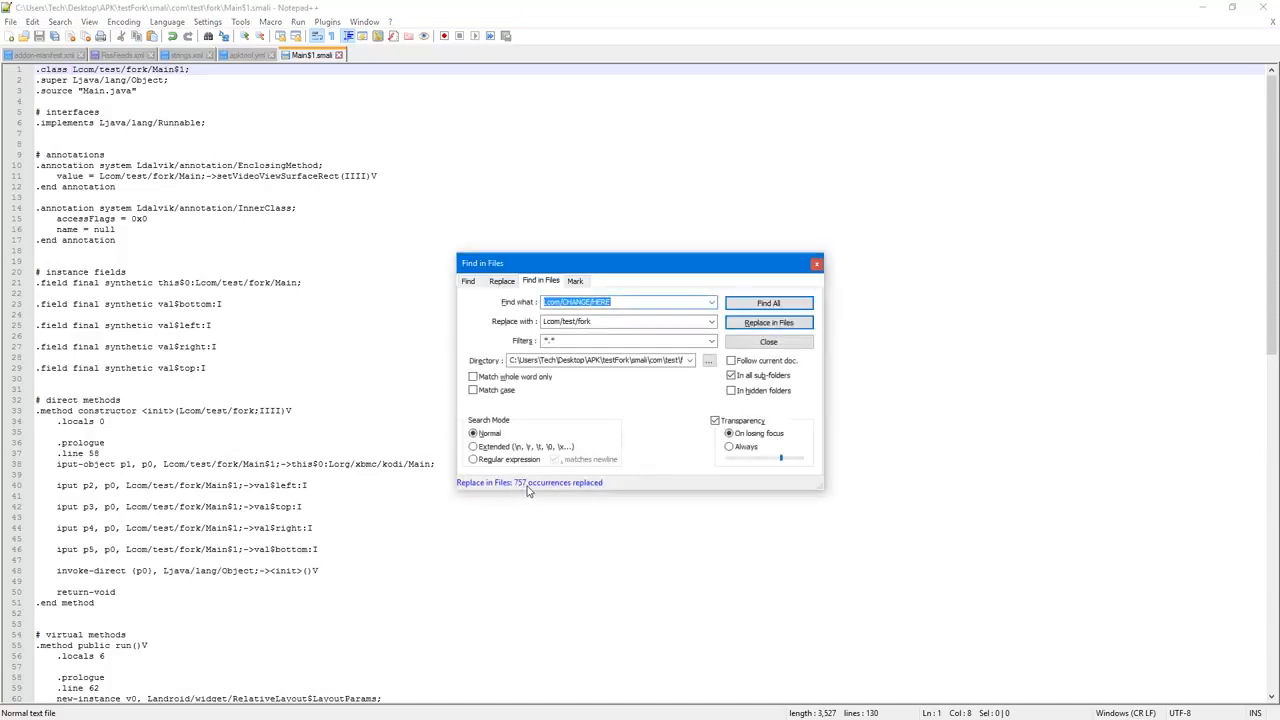
left_click(764, 341)
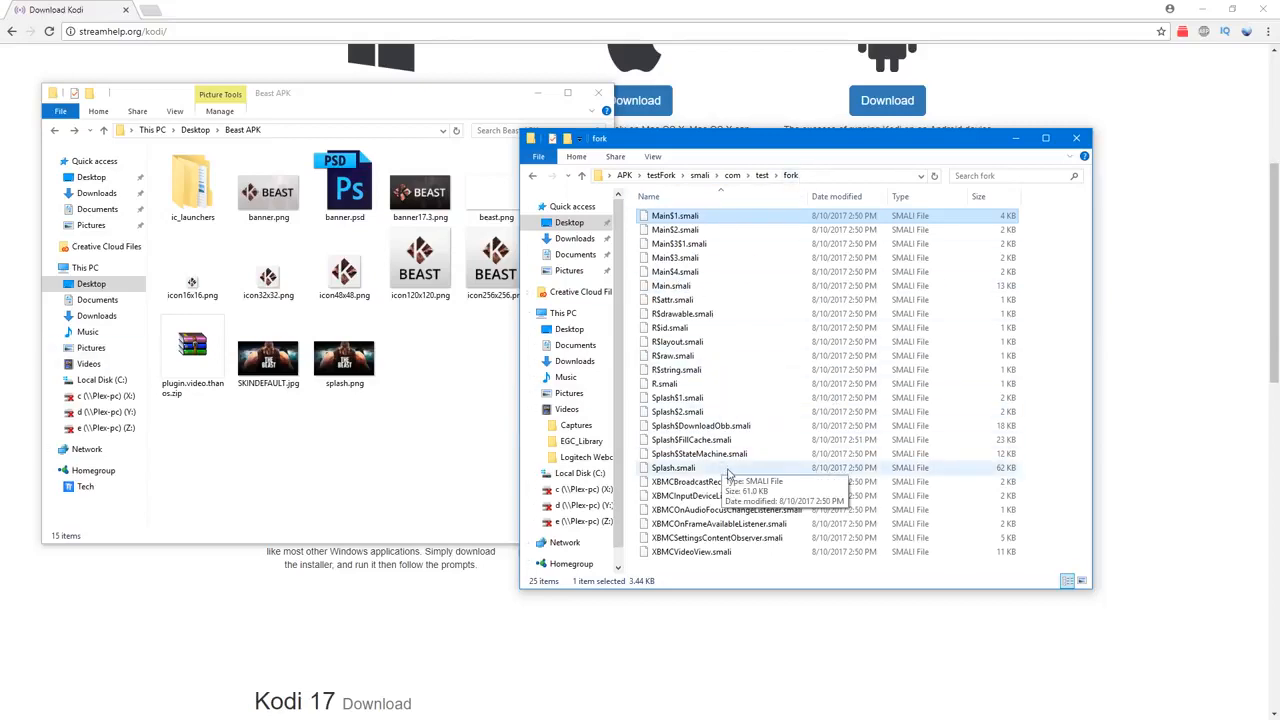
Step: Review the replaced paths in Main$1.smali against the package name in apktool.yml, and close the editor
right_click(682, 214)
left_click(742, 243)
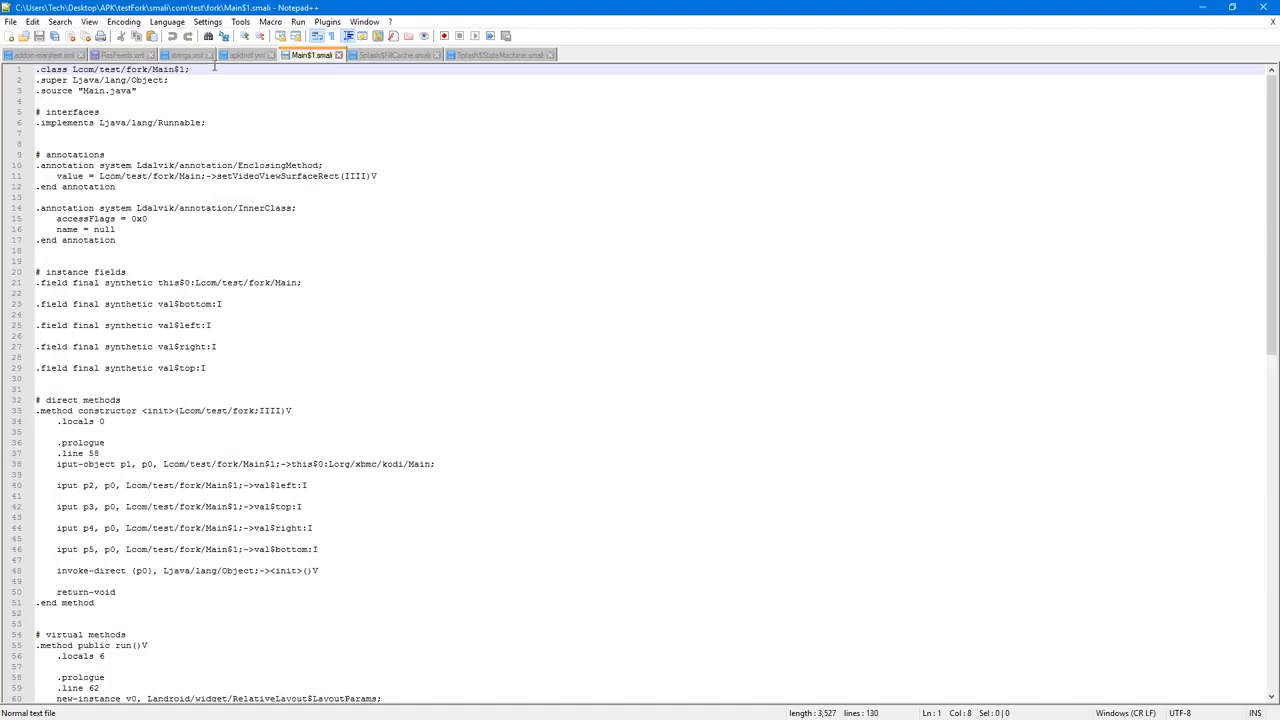
left_click(245, 55)
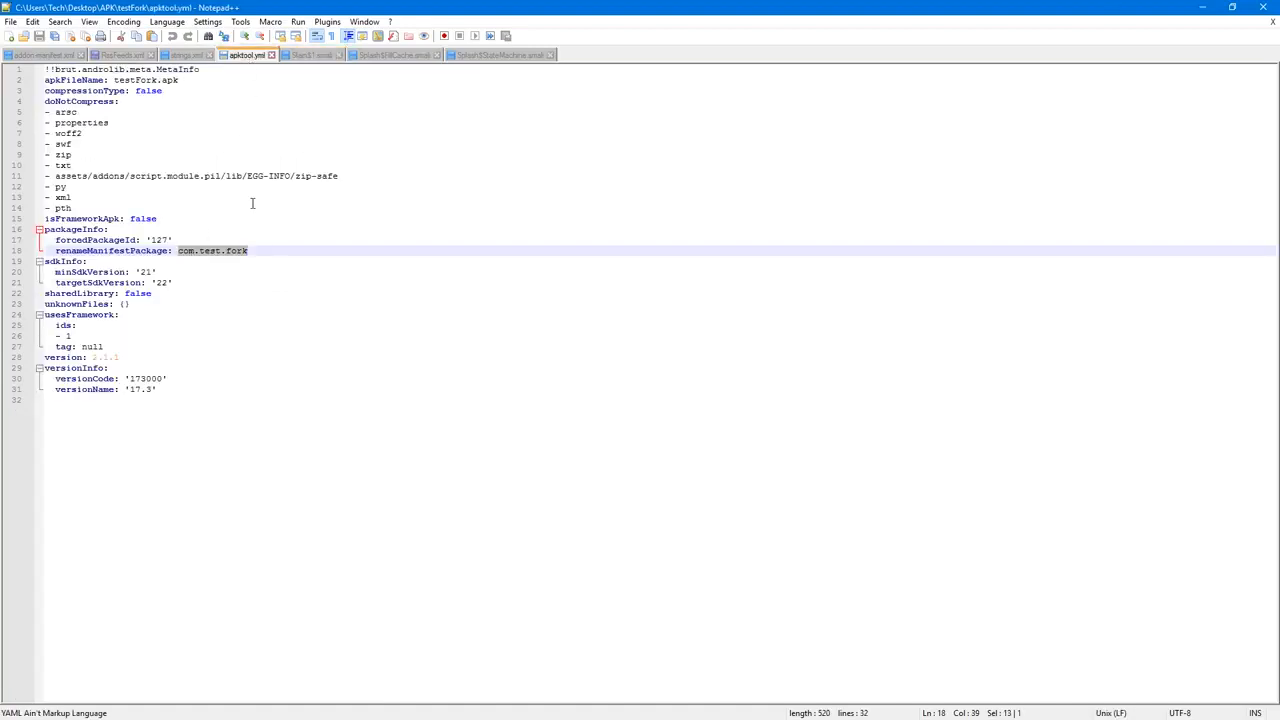
left_click(505, 55)
left_click(1263, 7)
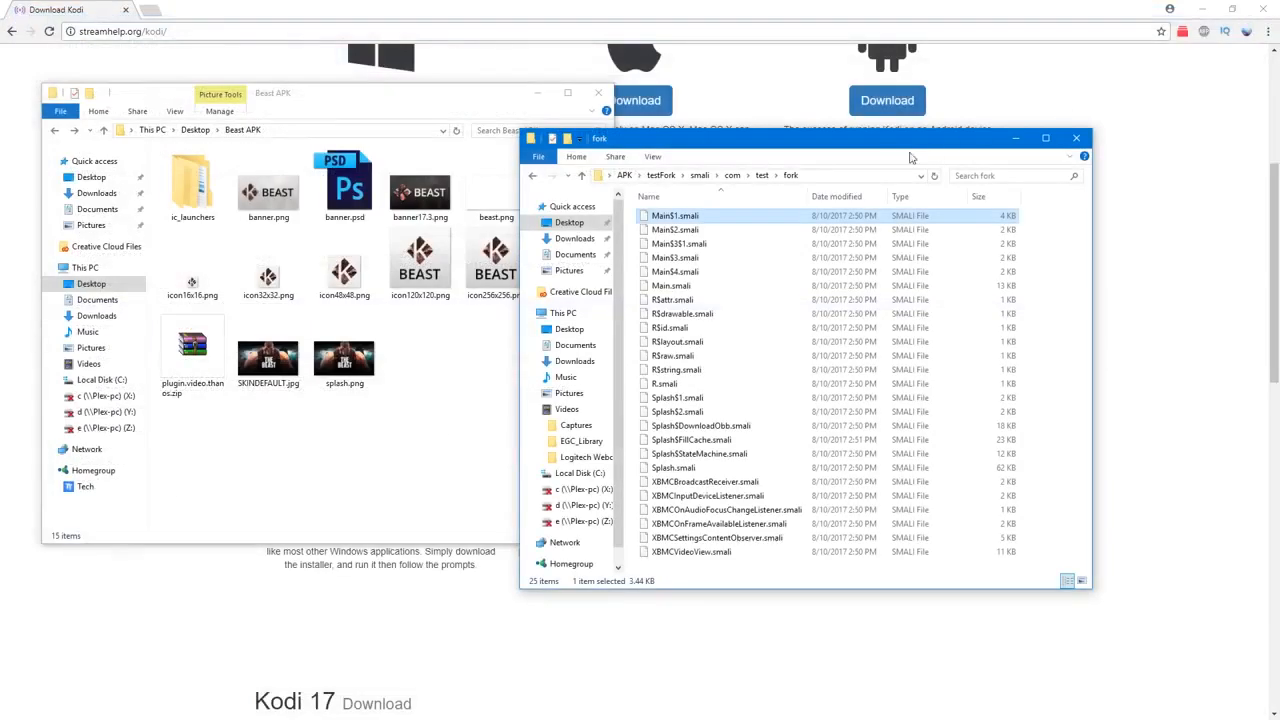
Step: Open Splash$FillCache.smali from testFork's smali/org/xbmc/kodi folder in Notepad++
left_click(700, 176)
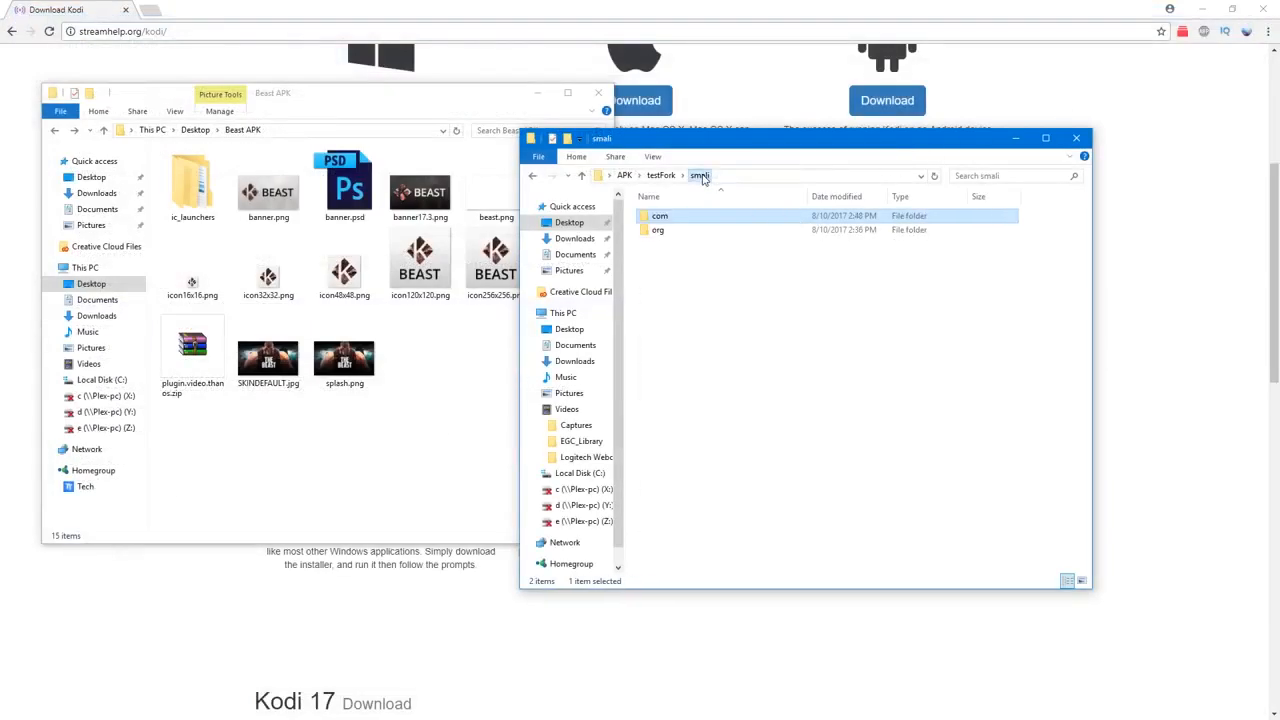
double_click(661, 232)
double_click(666, 218)
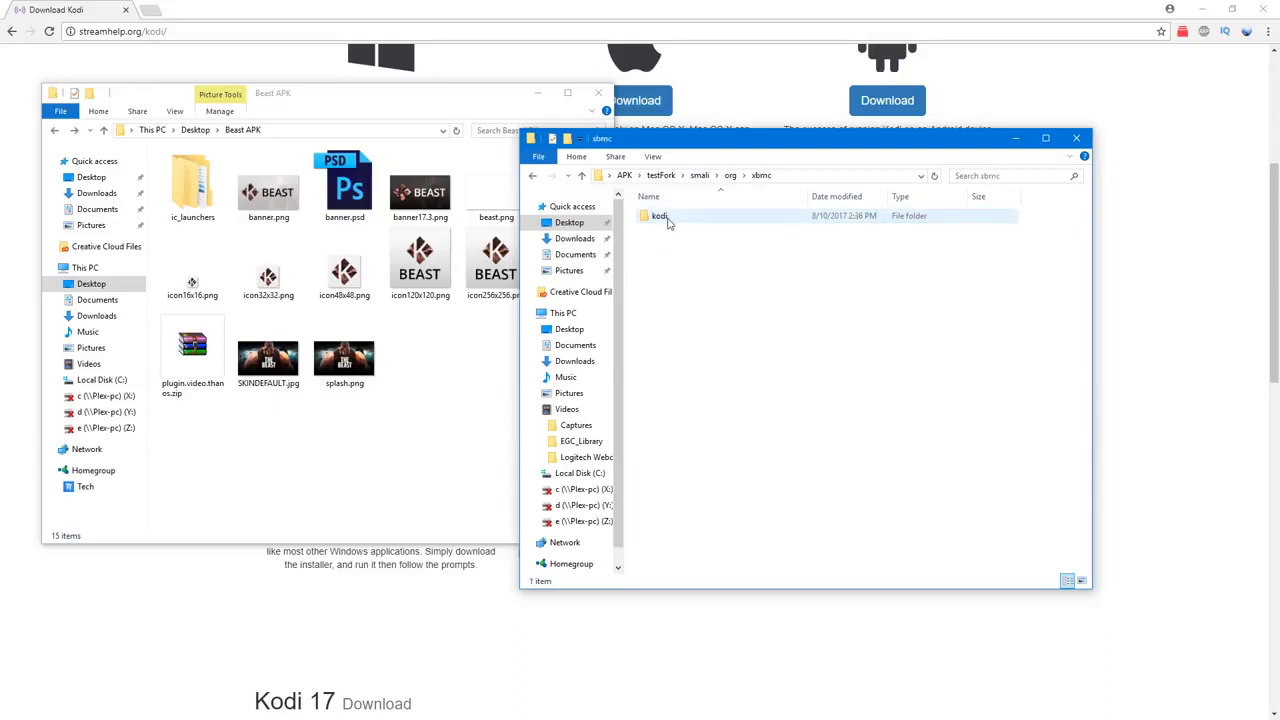
double_click(666, 218)
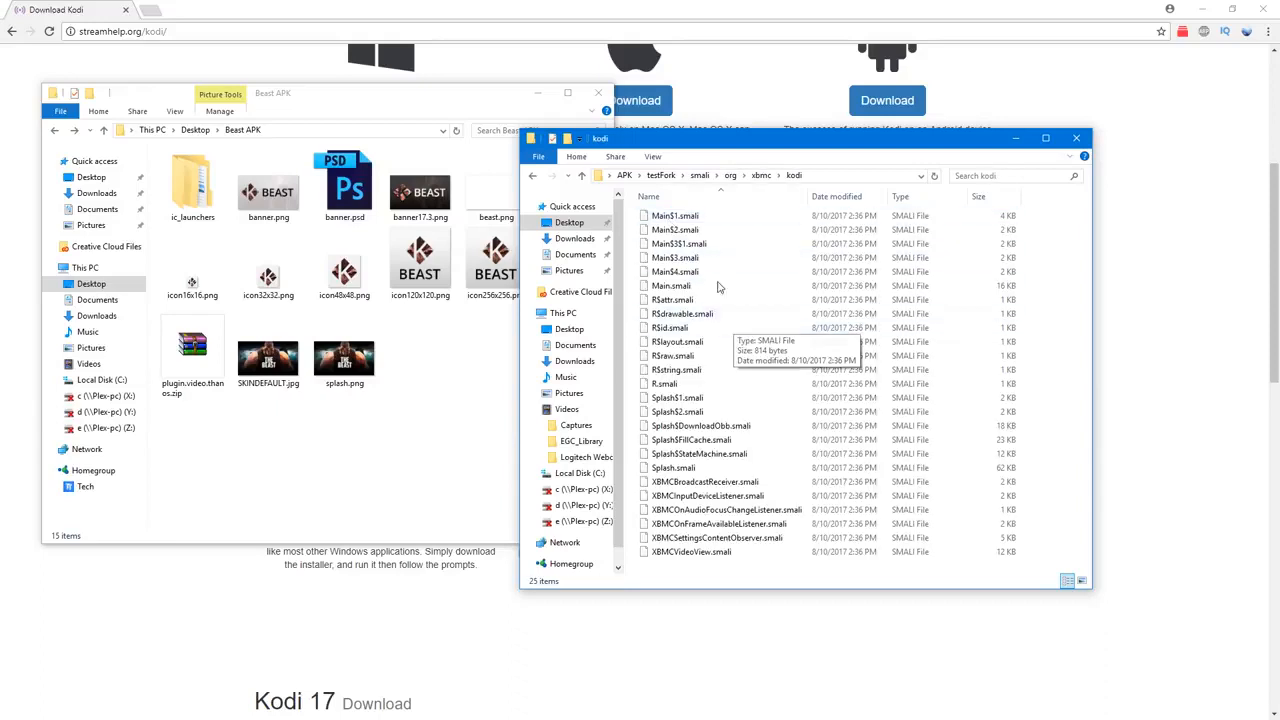
left_click(714, 444)
right_click(714, 444)
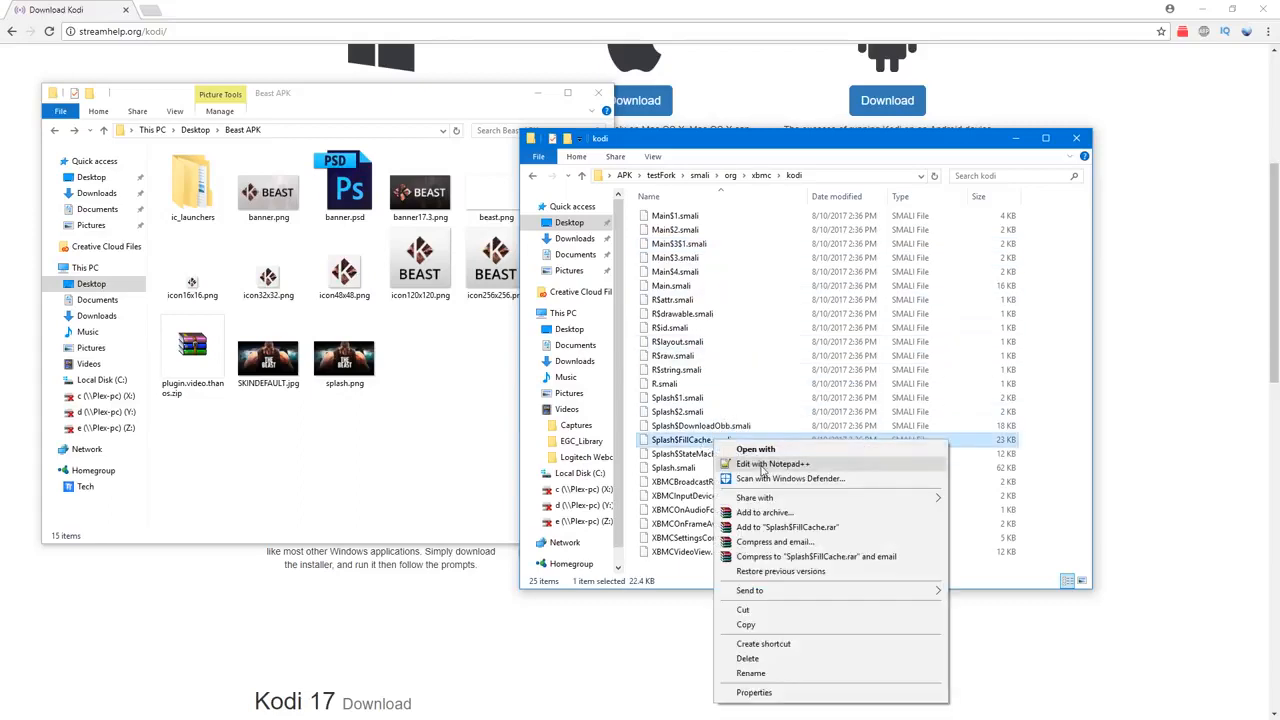
left_click(761, 466)
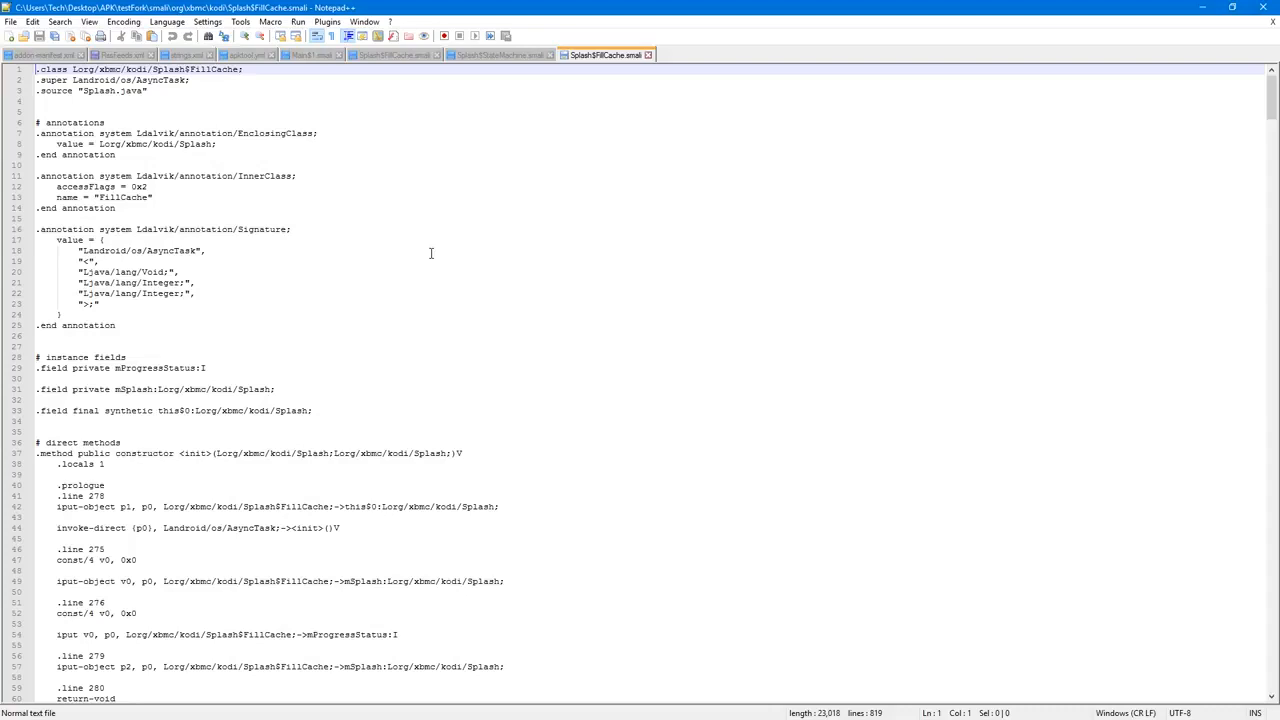
Step: Search Splash$FillCache.smali for "starting" and for "wait" to locate the first-run message
scroll(526, 305, "down", 13)
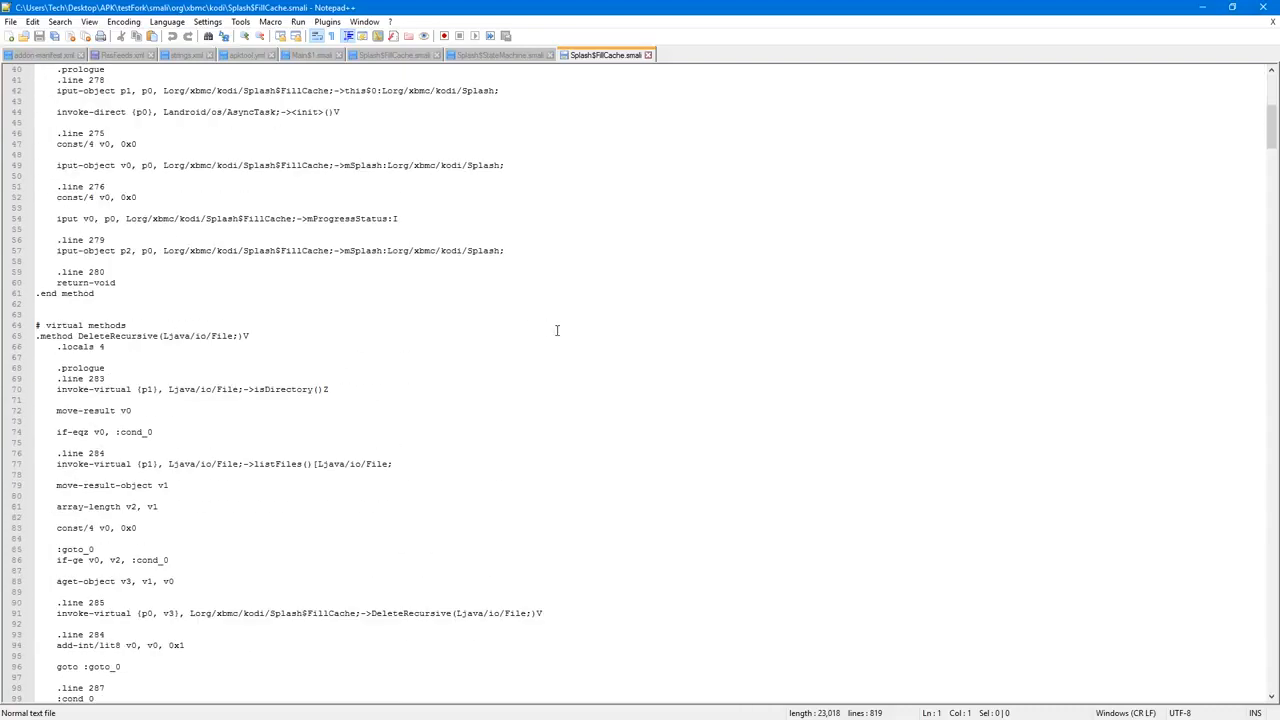
key("ctrl+f")
type("staring")
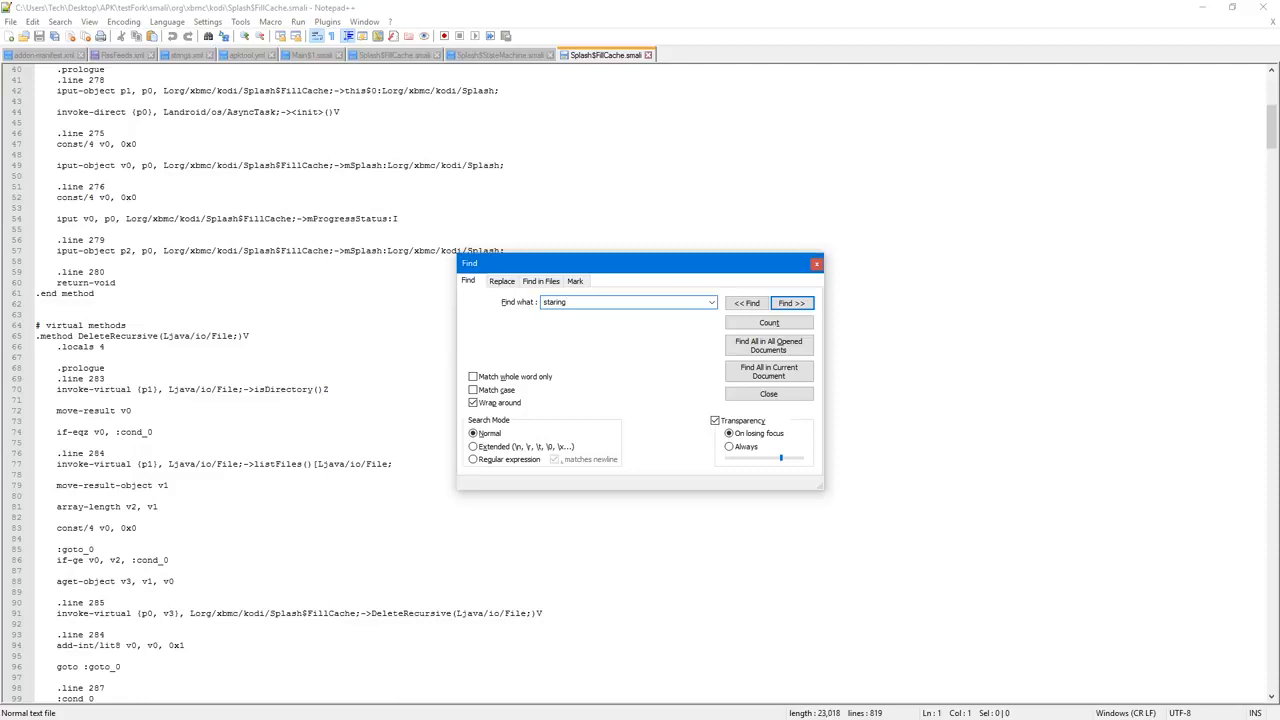
type("t")
key("Return")
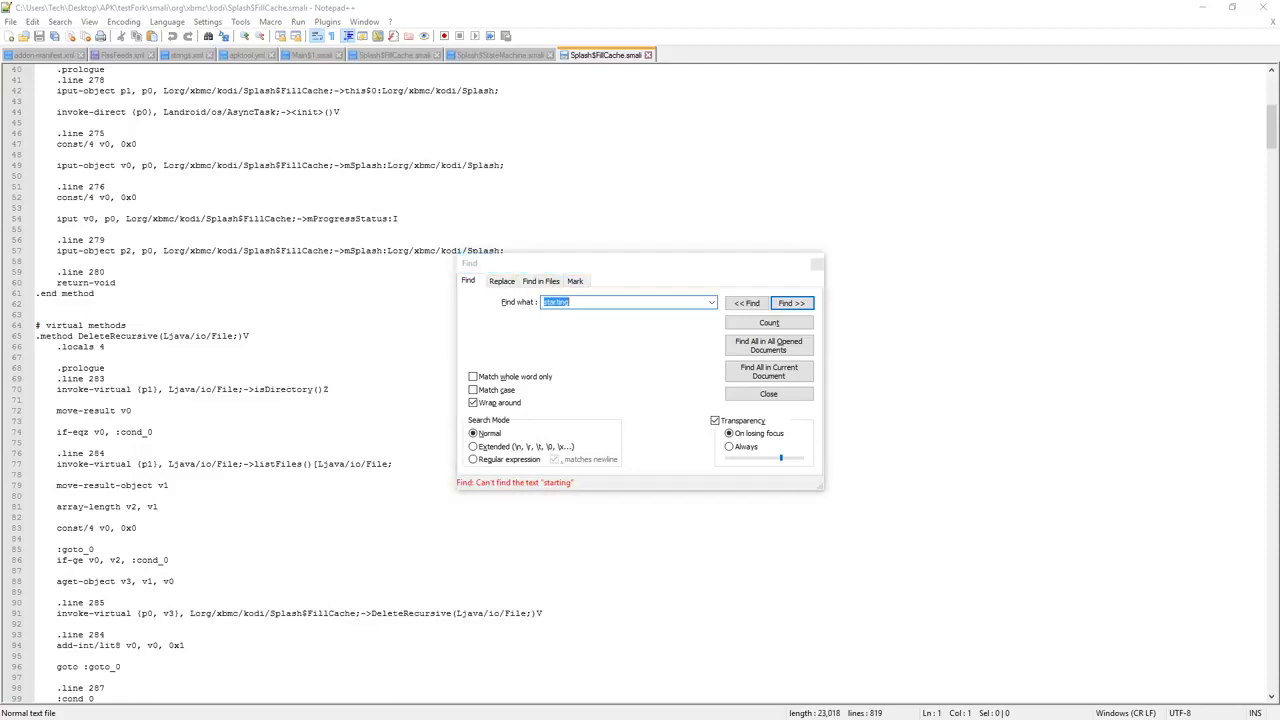
type("wait")
key("Return")
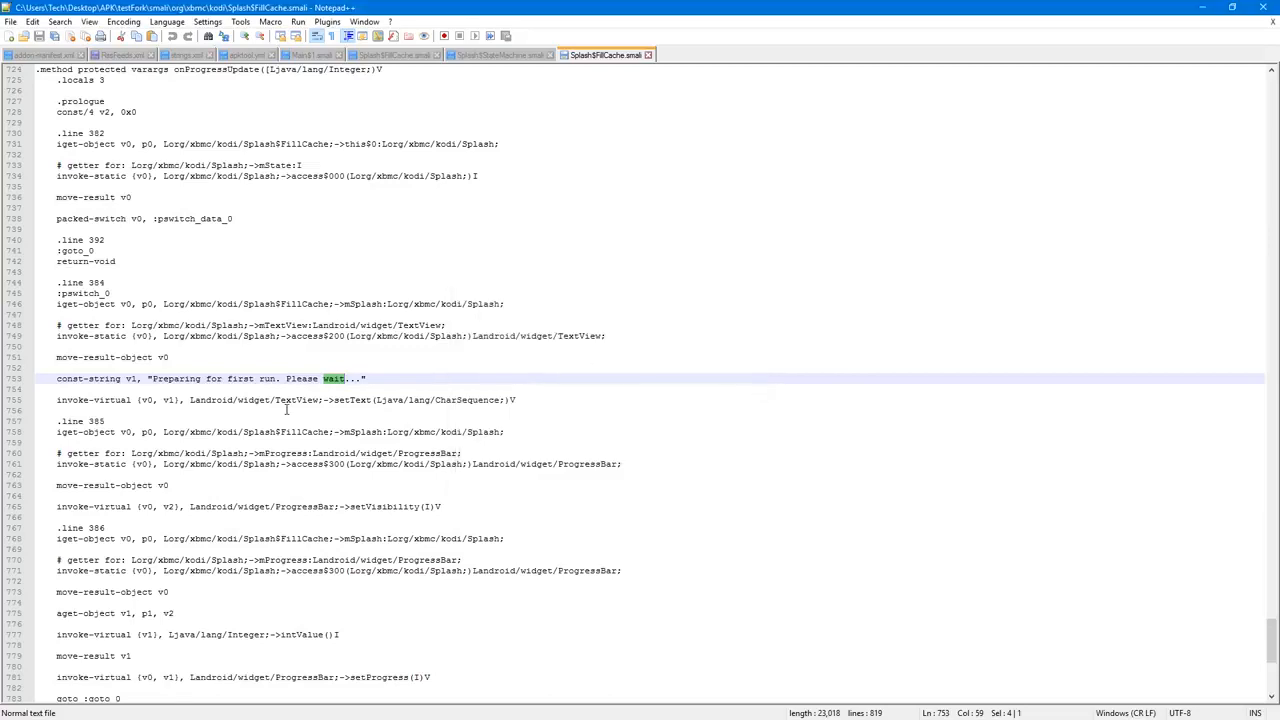
Step: Change the first-run message in Splash$FillCache.smali to "The beast is waking up. Please wait...", save the file, and close the editor
left_click_drag(152, 379, 257, 378)
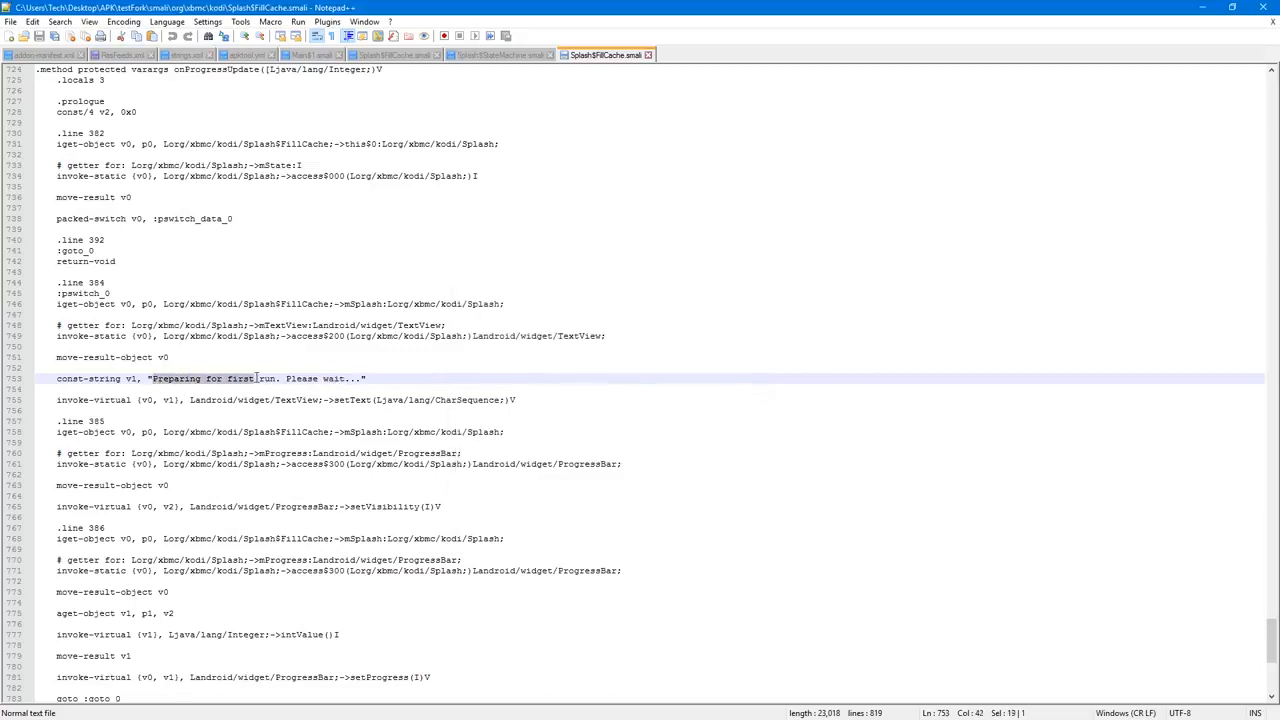
type("The")
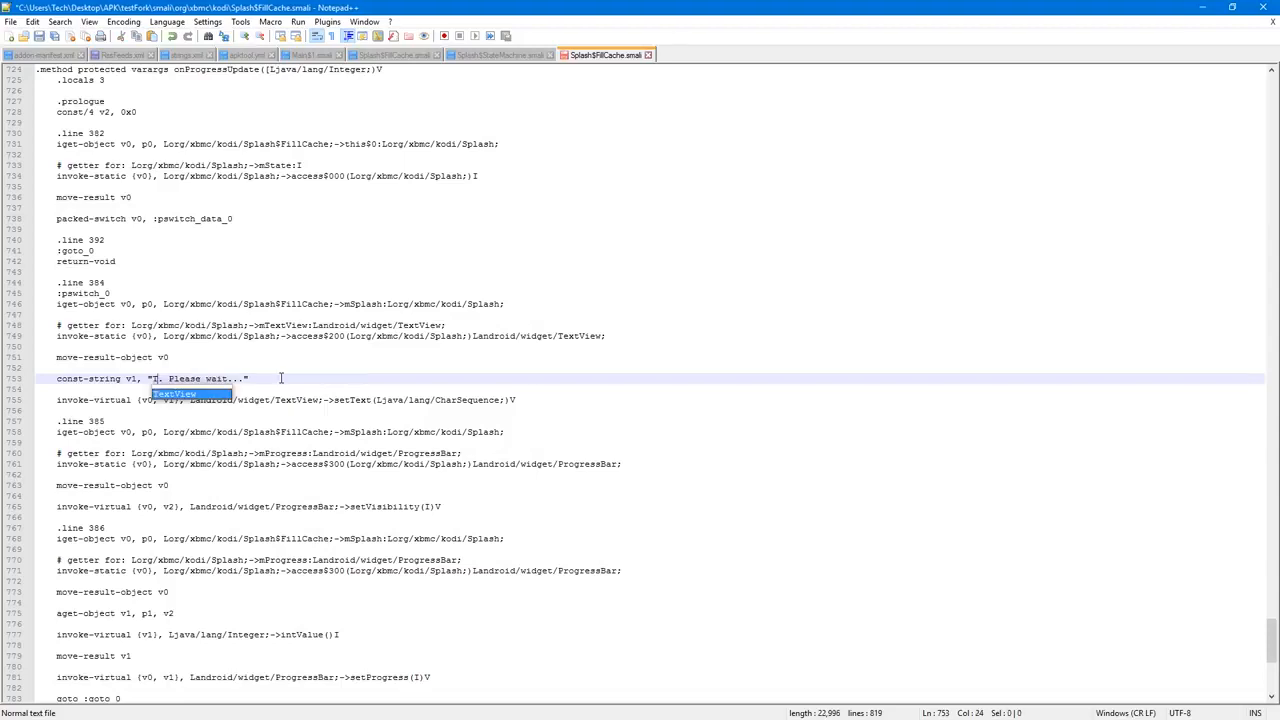
type(" beast is wakin")
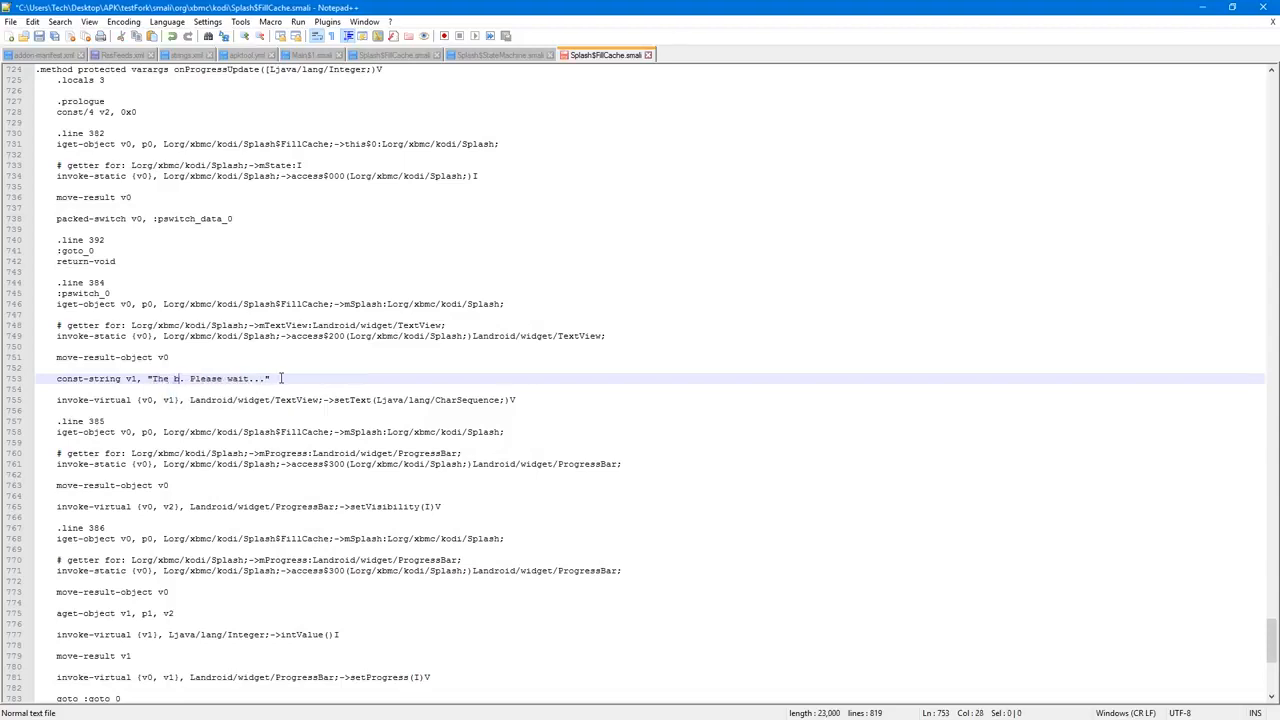
type("g up")
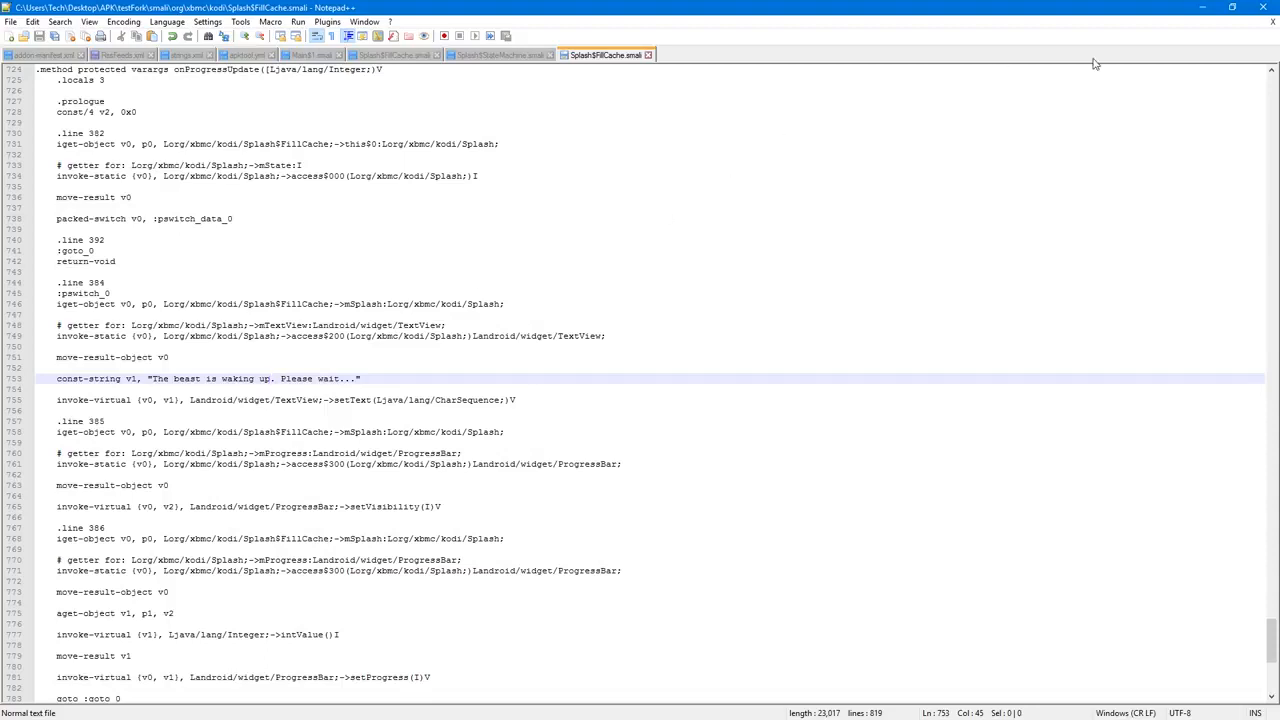
left_click(1262, 8)
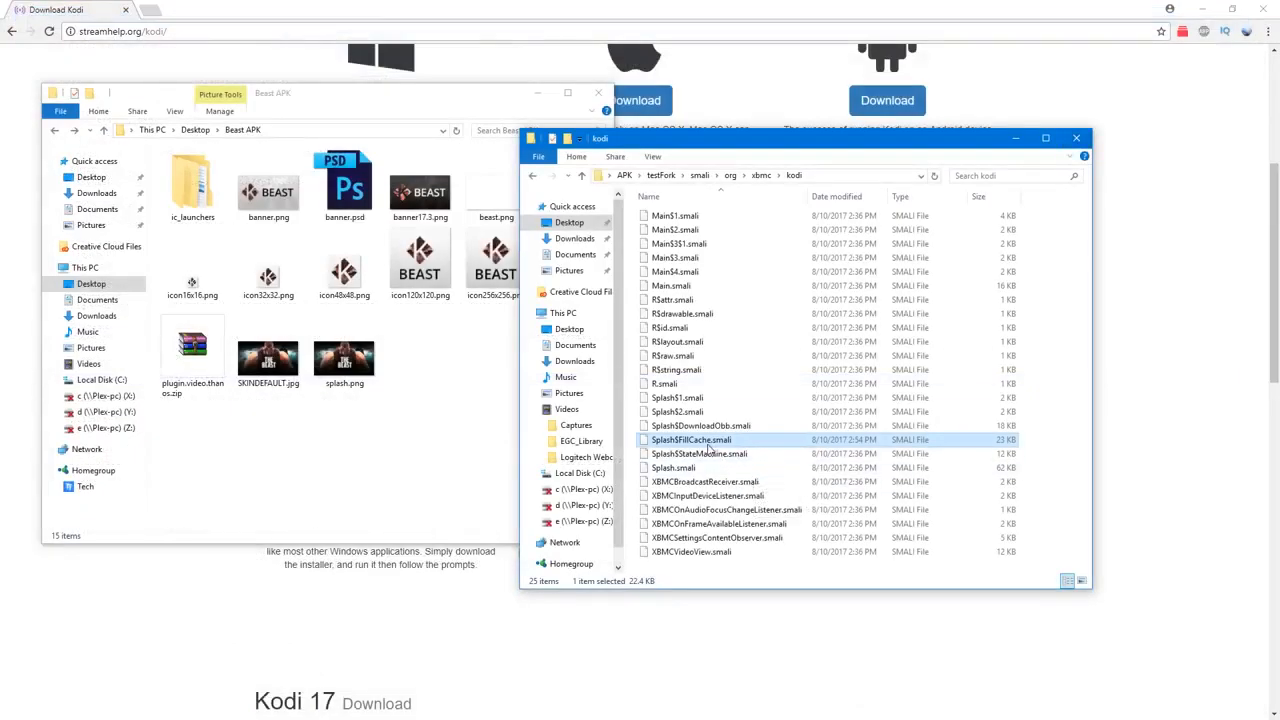
Step: Open Splash$StateMachine.smali from testFork's smali/org/xbmc/kodi folder in Notepad++
left_click(720, 454)
right_click(721, 455)
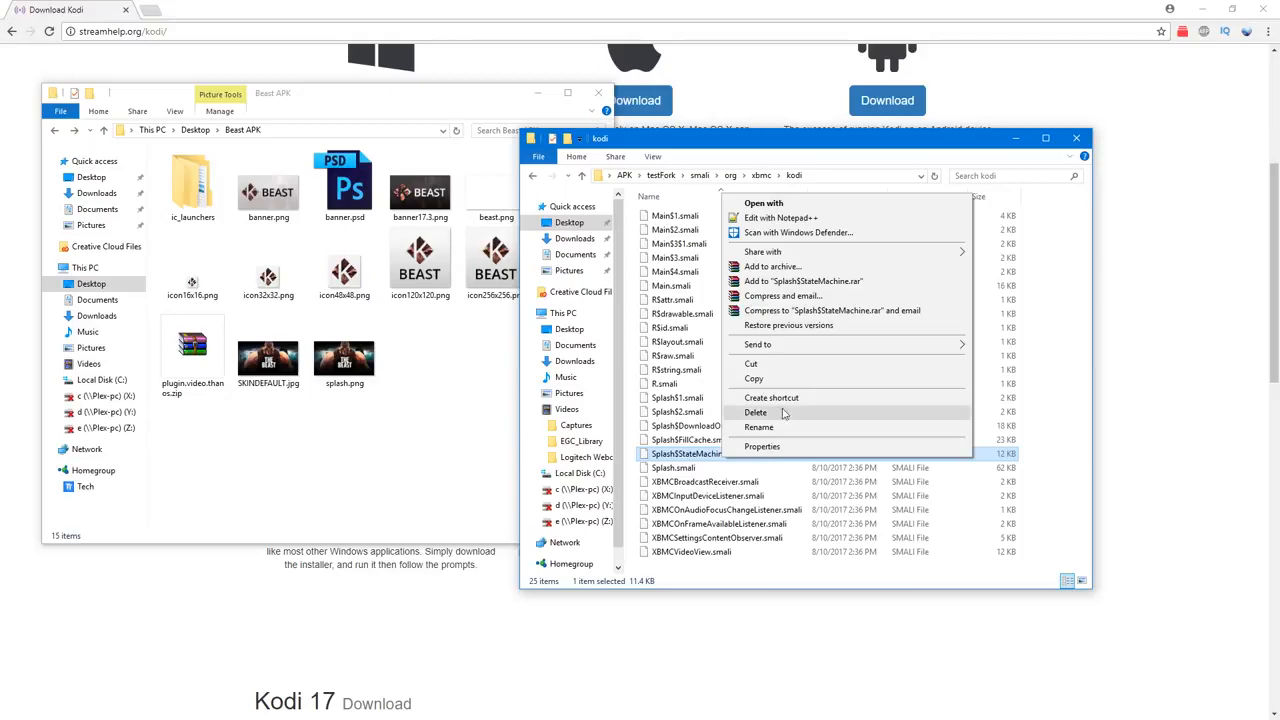
left_click(785, 217)
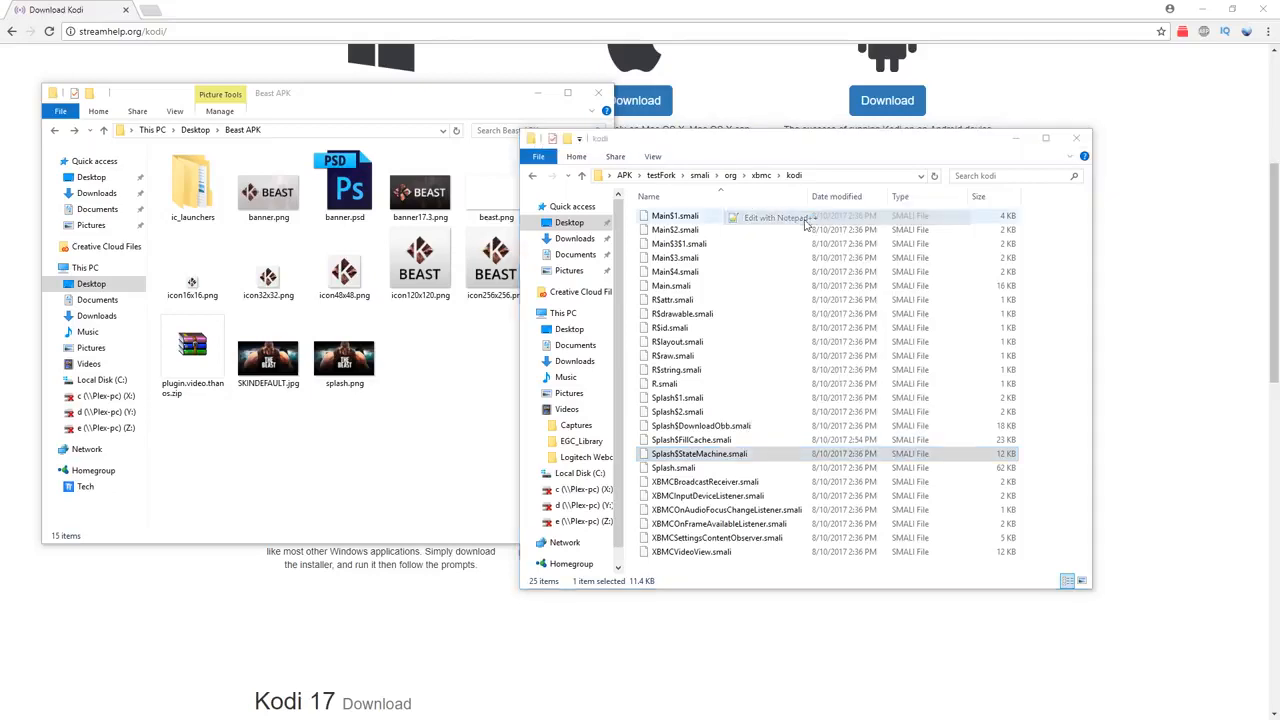
Step: Change the startup message at line 332 to "Starting The beast...", save the file, and close the editor
left_click_drag(1273, 95, 1231, 595)
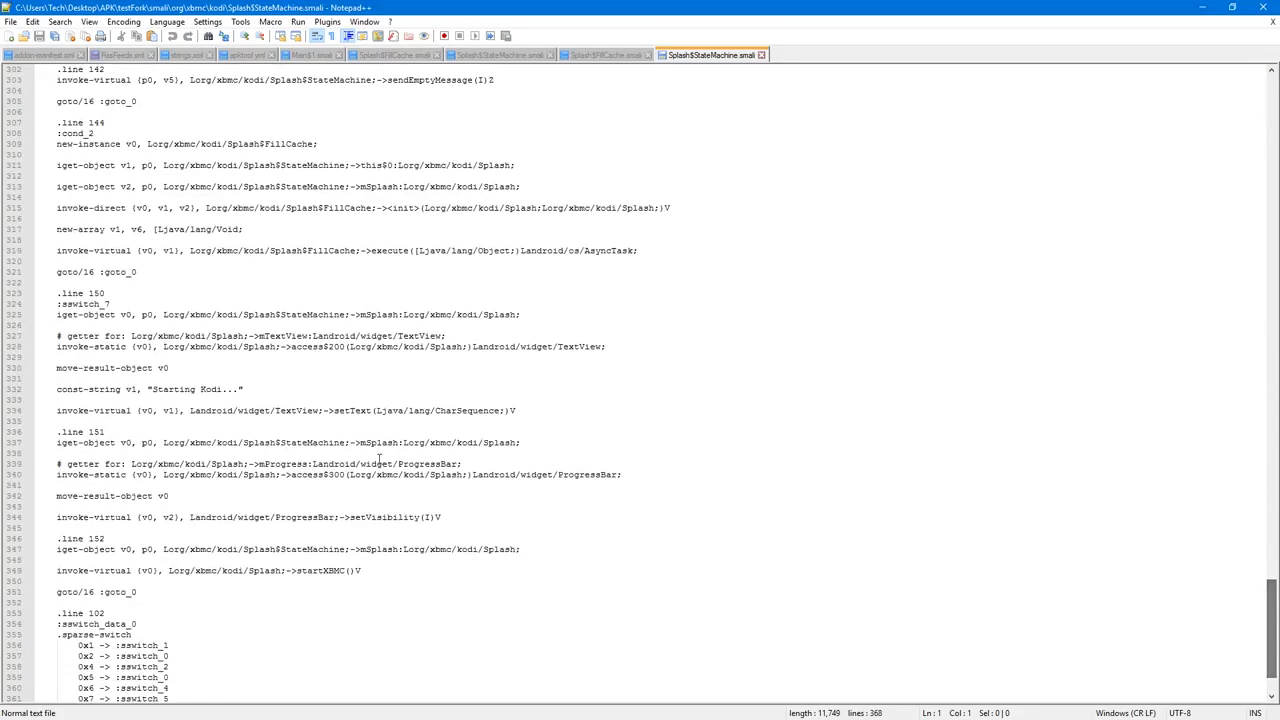
double_click(210, 388)
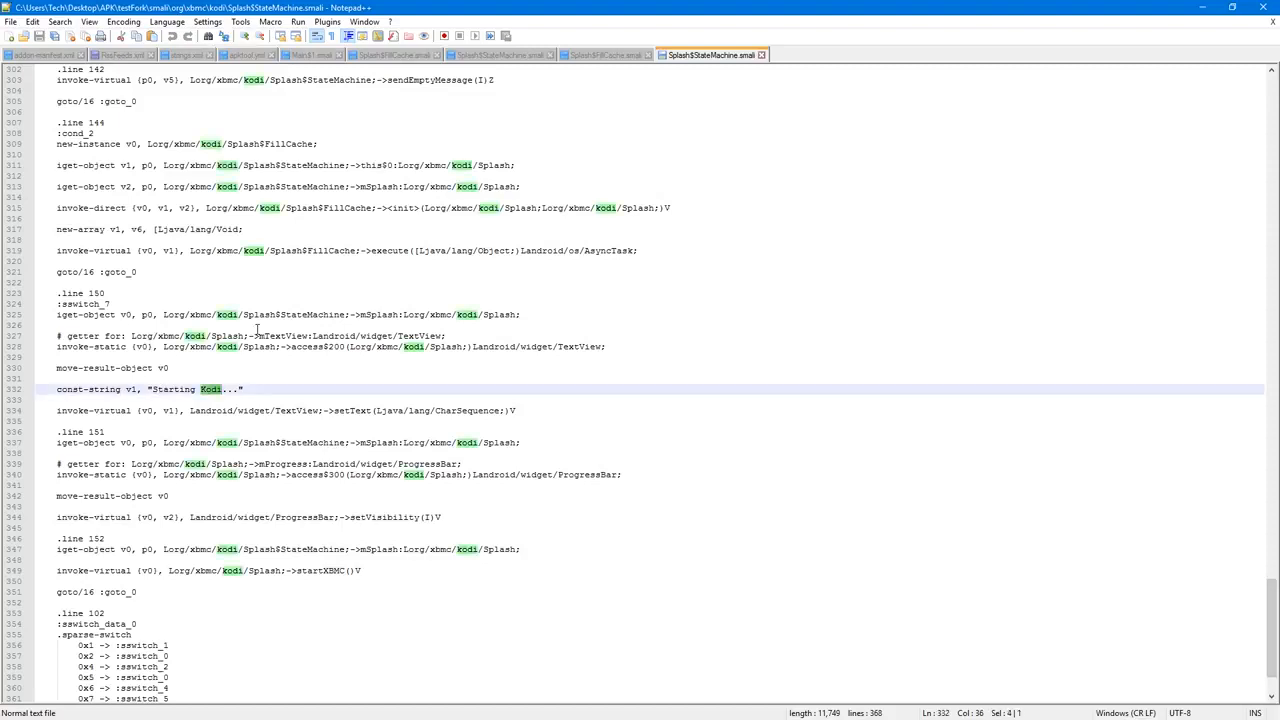
type("The")
key("Return")
type("Beast")
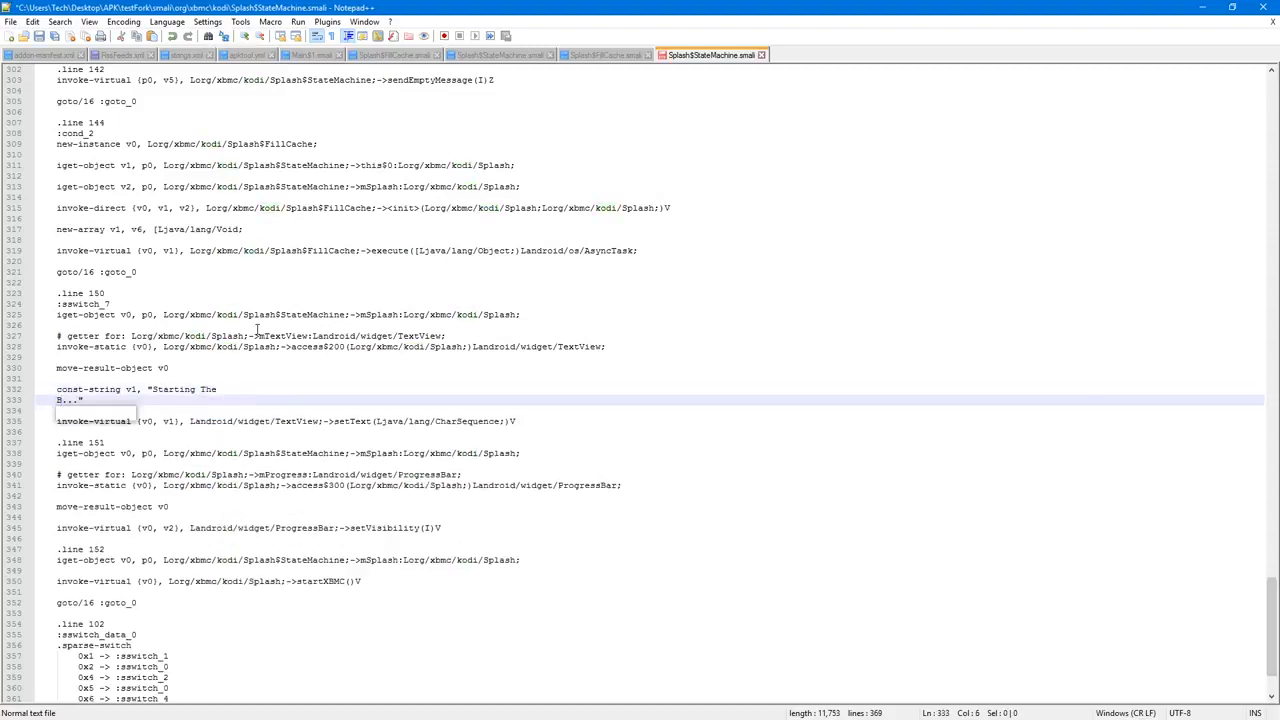
key("BackSpace")
key("BackSpace")
key("BackSpace")
key("BackSpace")
key("BackSpace")
key("BackSpace")
key("BackSpace")
key("BackSpace")
key("BackSpace")
key("BackSpace")
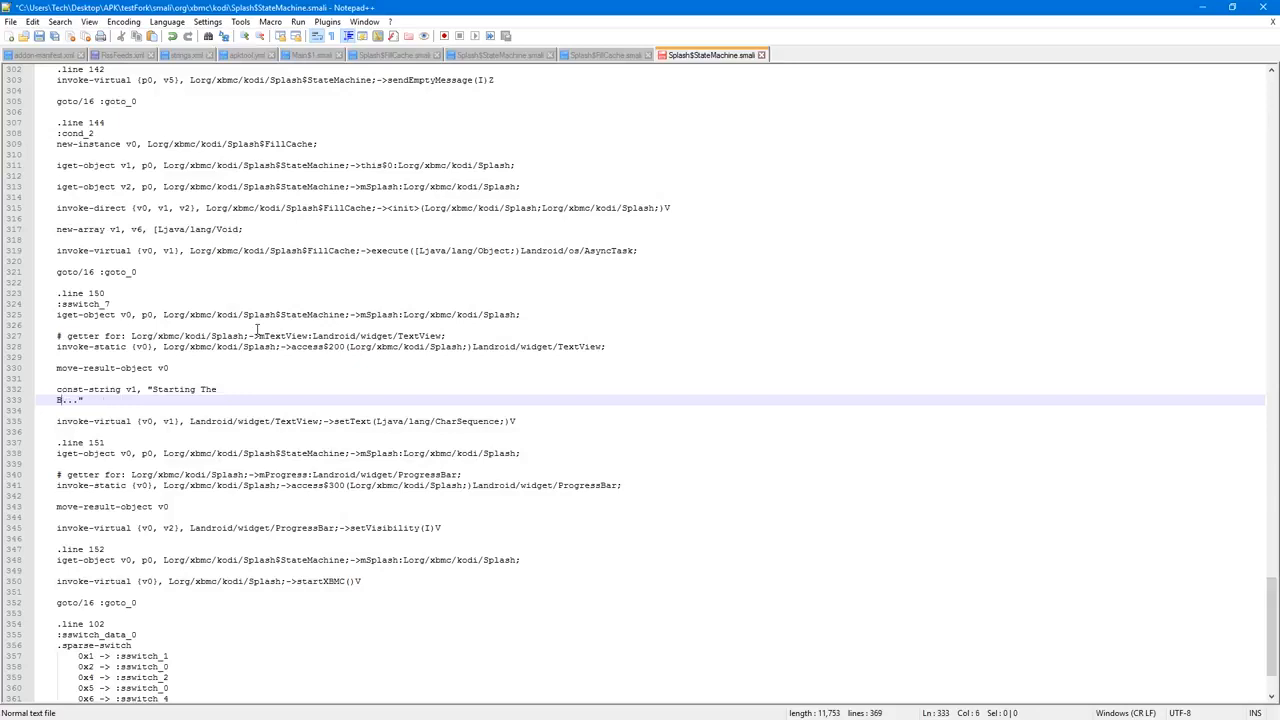
type("beast...")
key("ctrl+s")
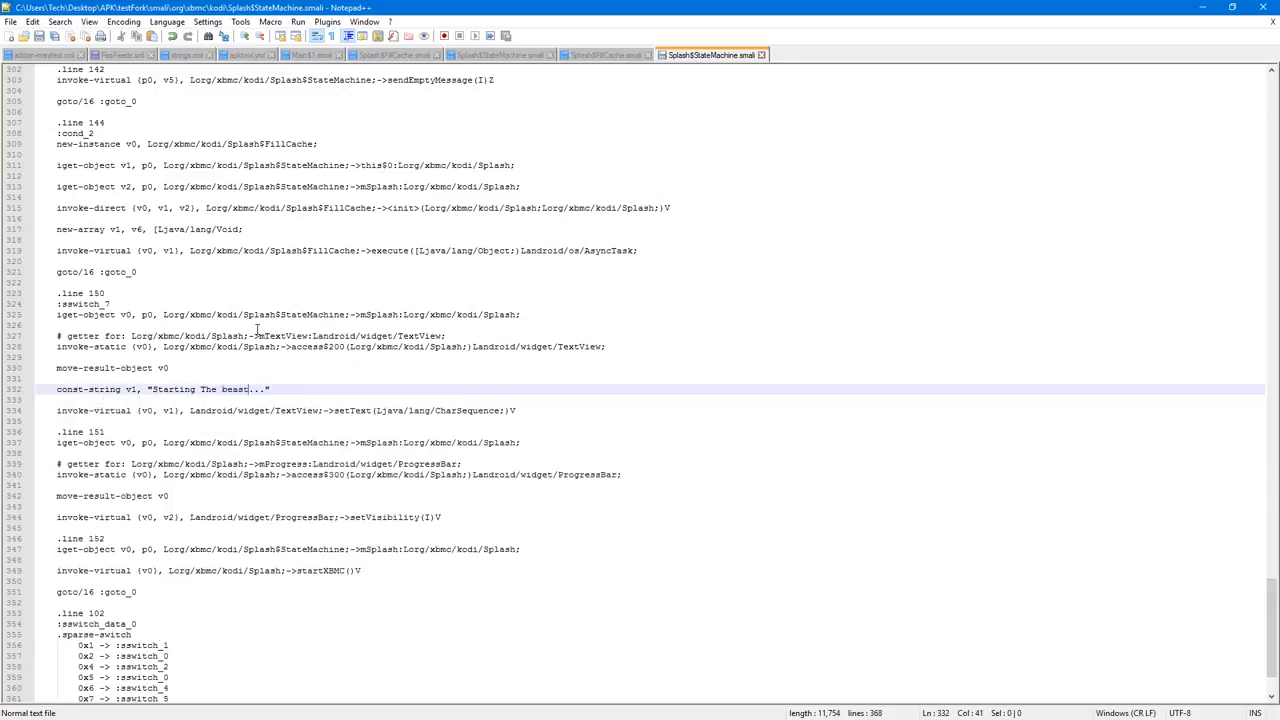
left_click(1234, 9)
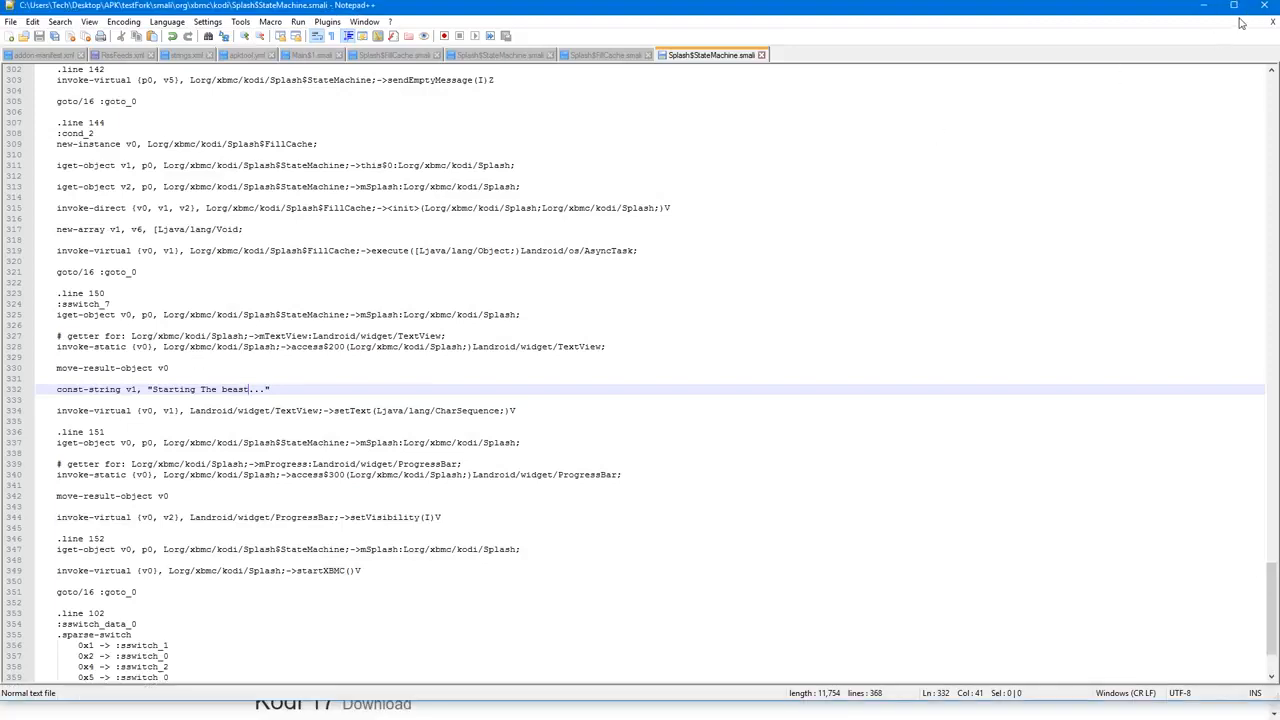
left_click(1236, 9)
left_click(1264, 9)
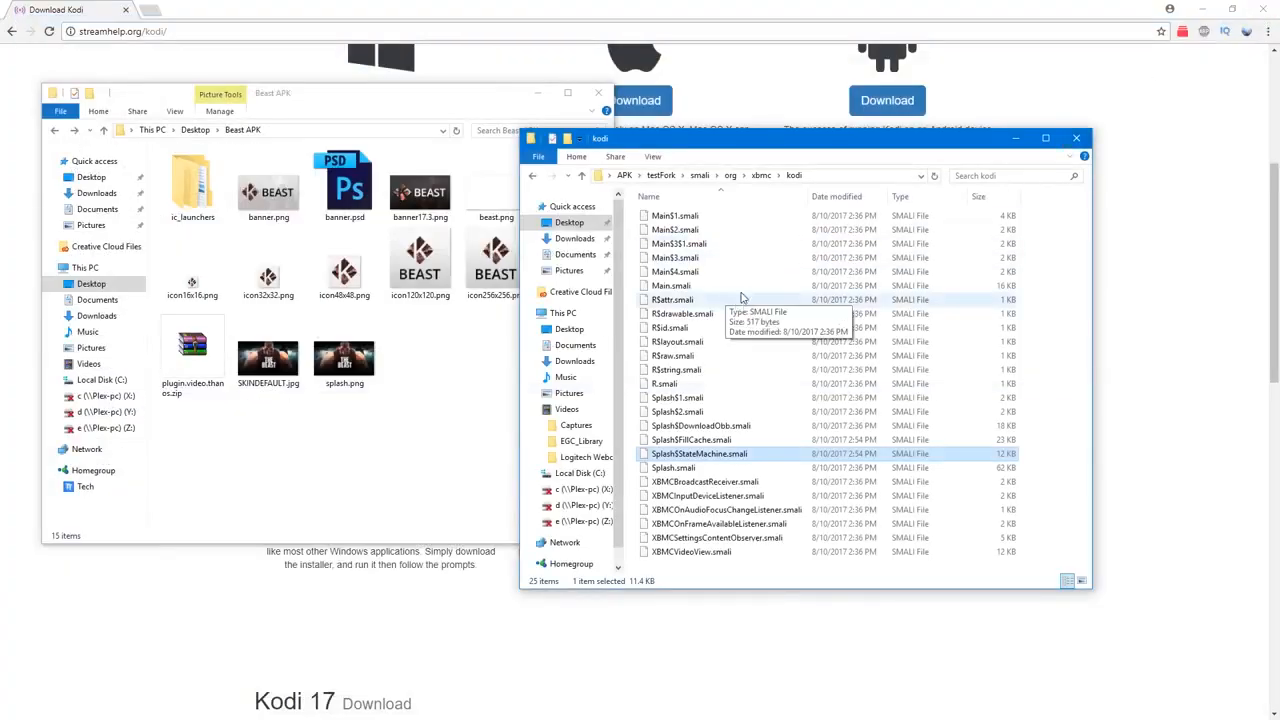
Step: Go back from the kodi smali folder to the testFork folder and select its full path
left_click(535, 177)
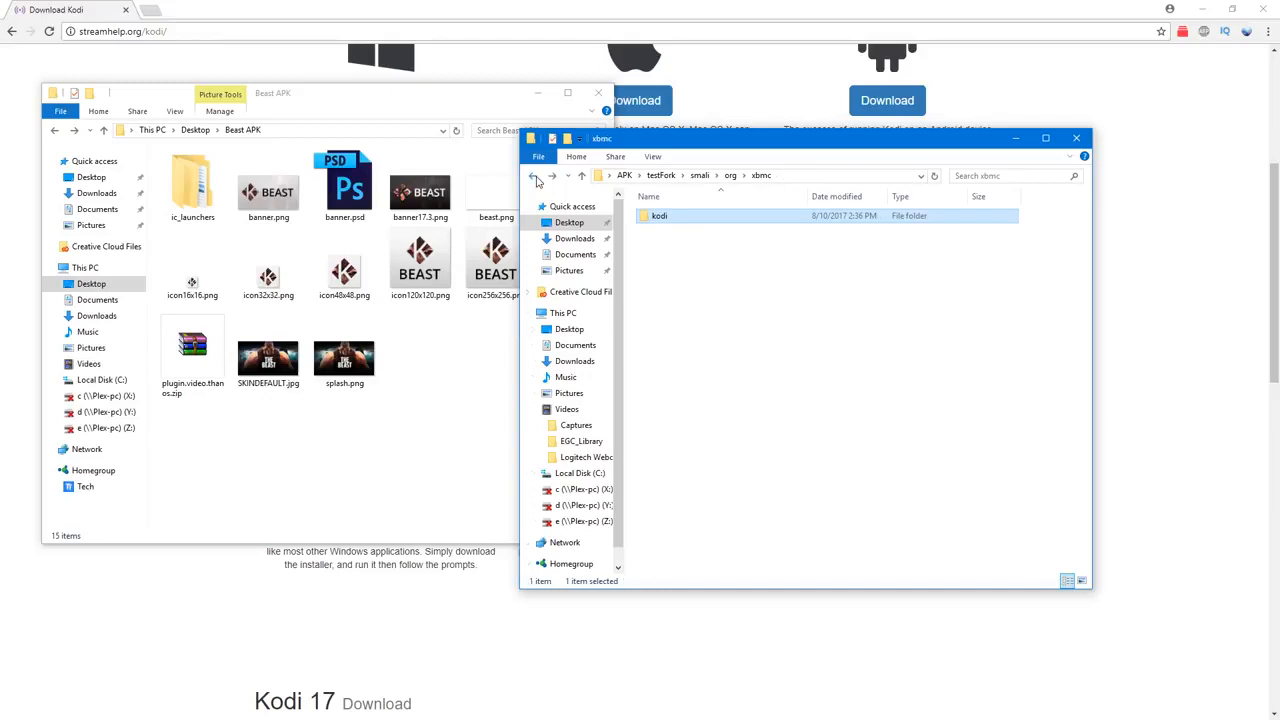
left_click(535, 177)
left_click(535, 177)
left_click(535, 177)
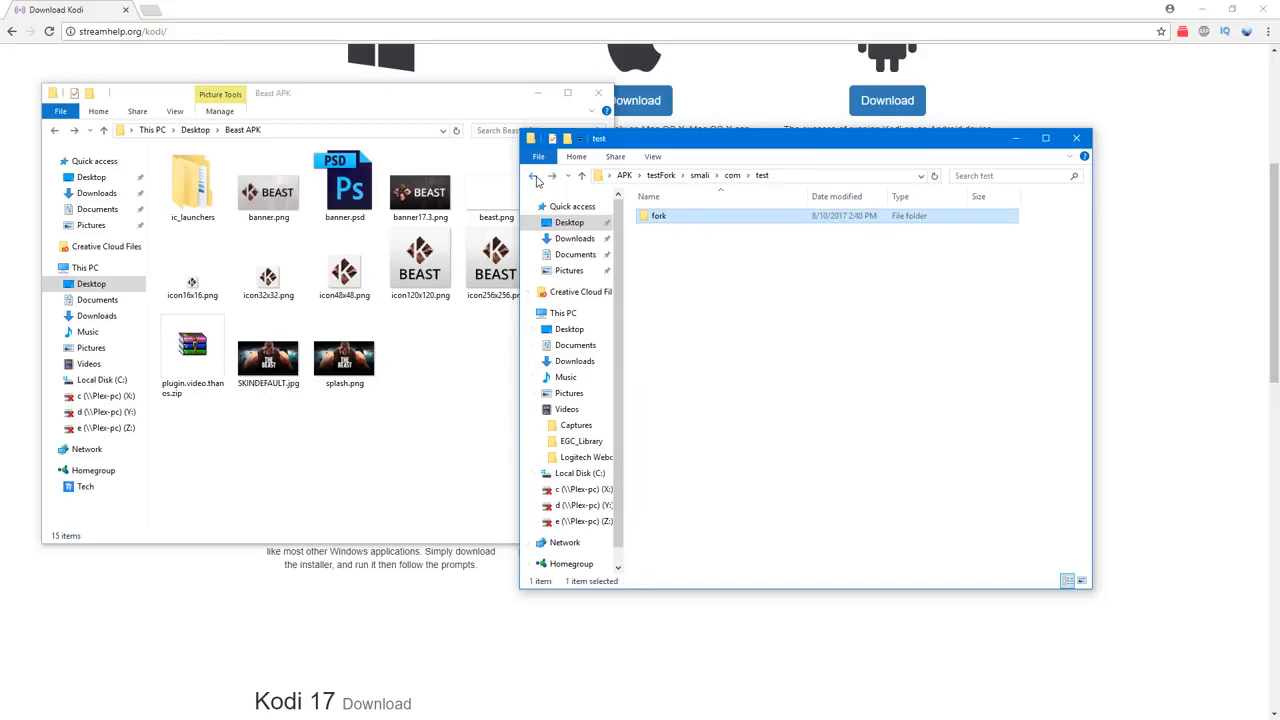
left_click(664, 176)
left_click(799, 312)
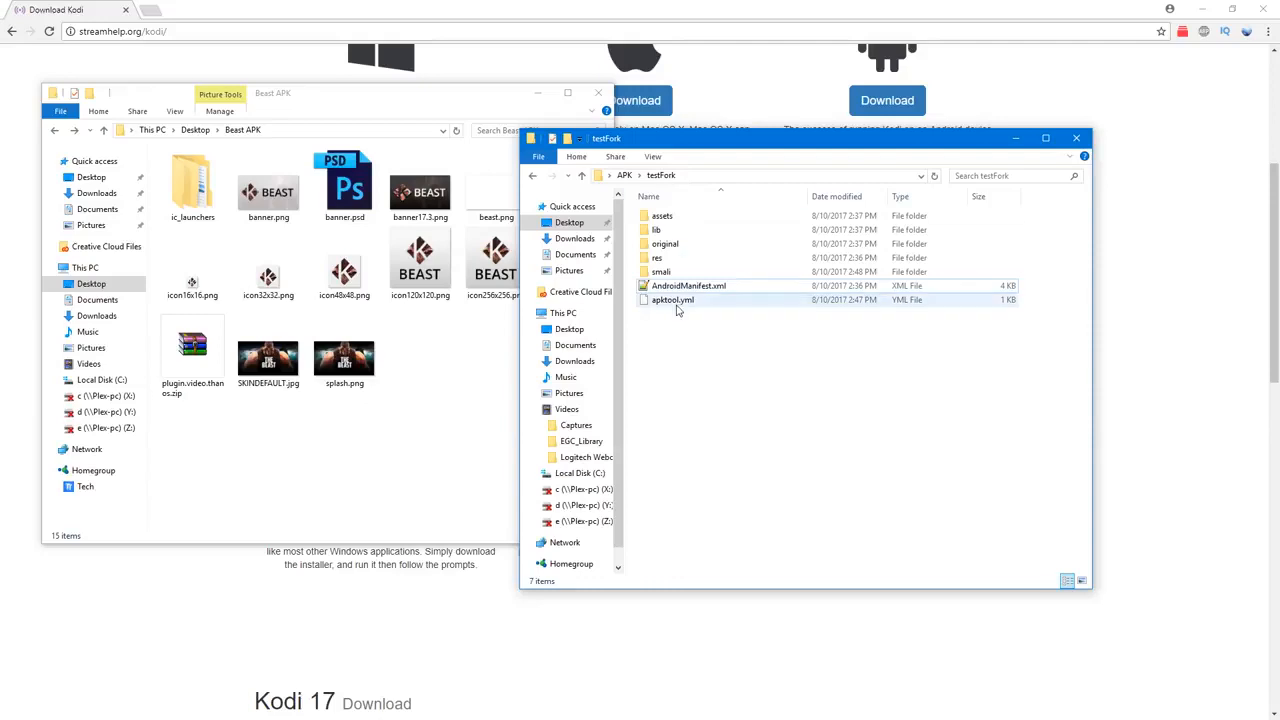
left_click(695, 177)
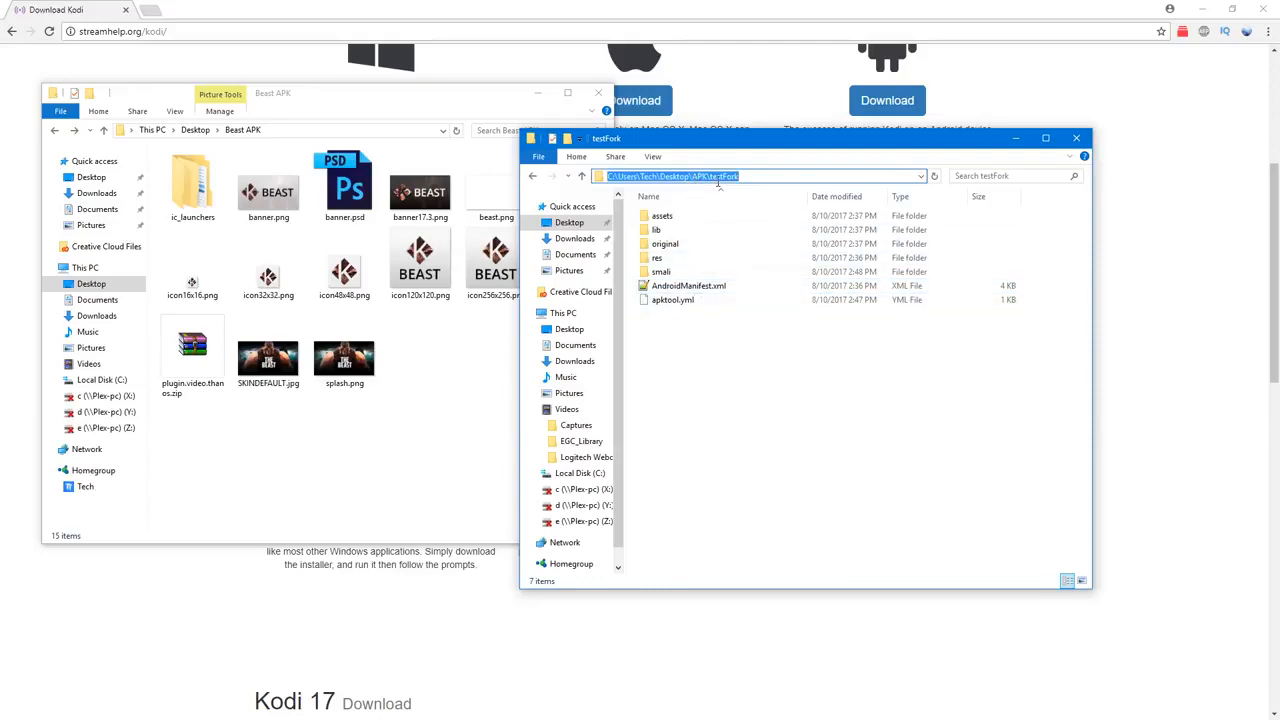
Step: Switch to the Command Prompt, check the fork's folder name in the APK folder, and run apktool b testFork
key("alt+Tab")
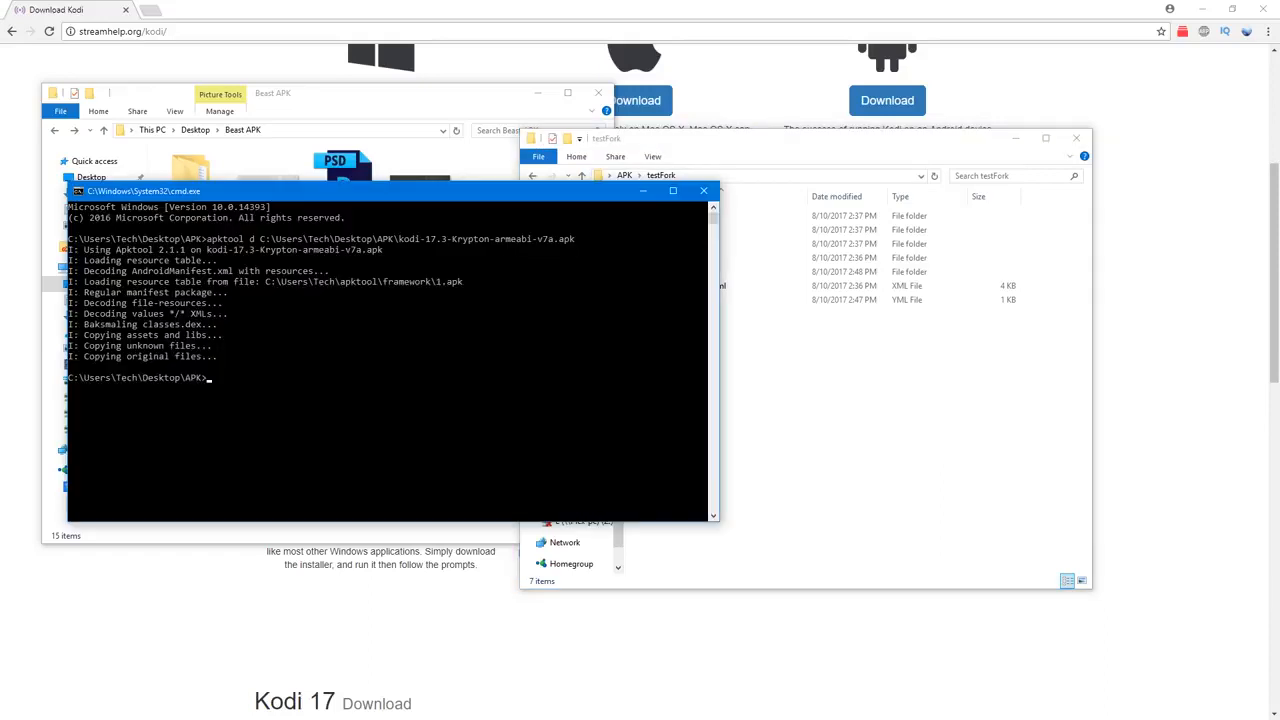
type("apktool d")
key("BackSpace")
type("b")
left_click(742, 183)
left_click(624, 175)
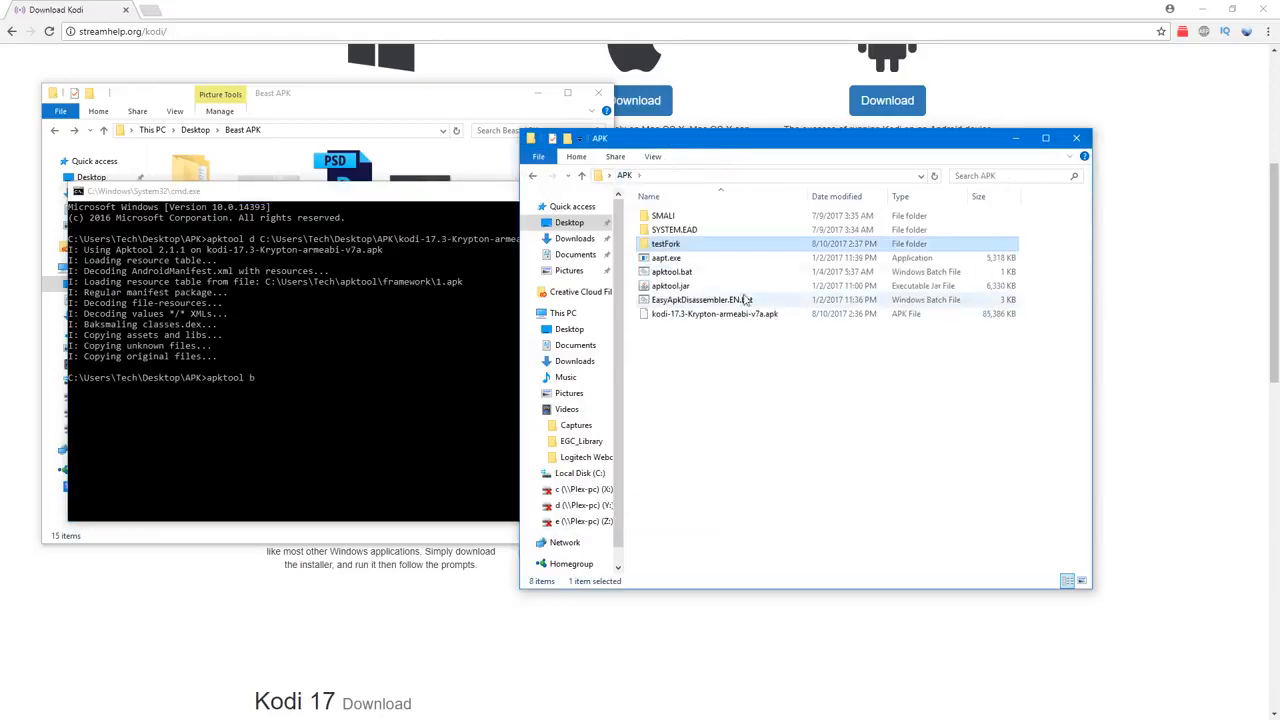
left_click(561, 290)
left_click_drag(596, 193, 682, 281)
left_click(465, 466)
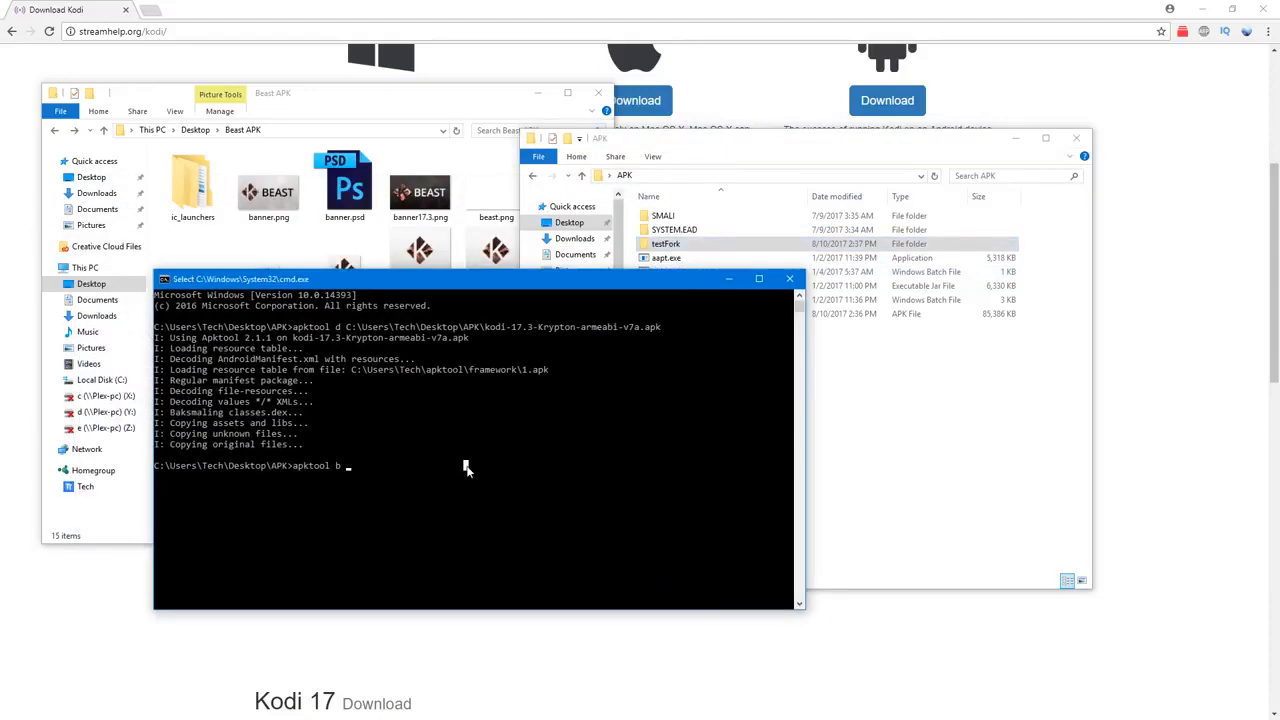
type("testFork")
key("Return")
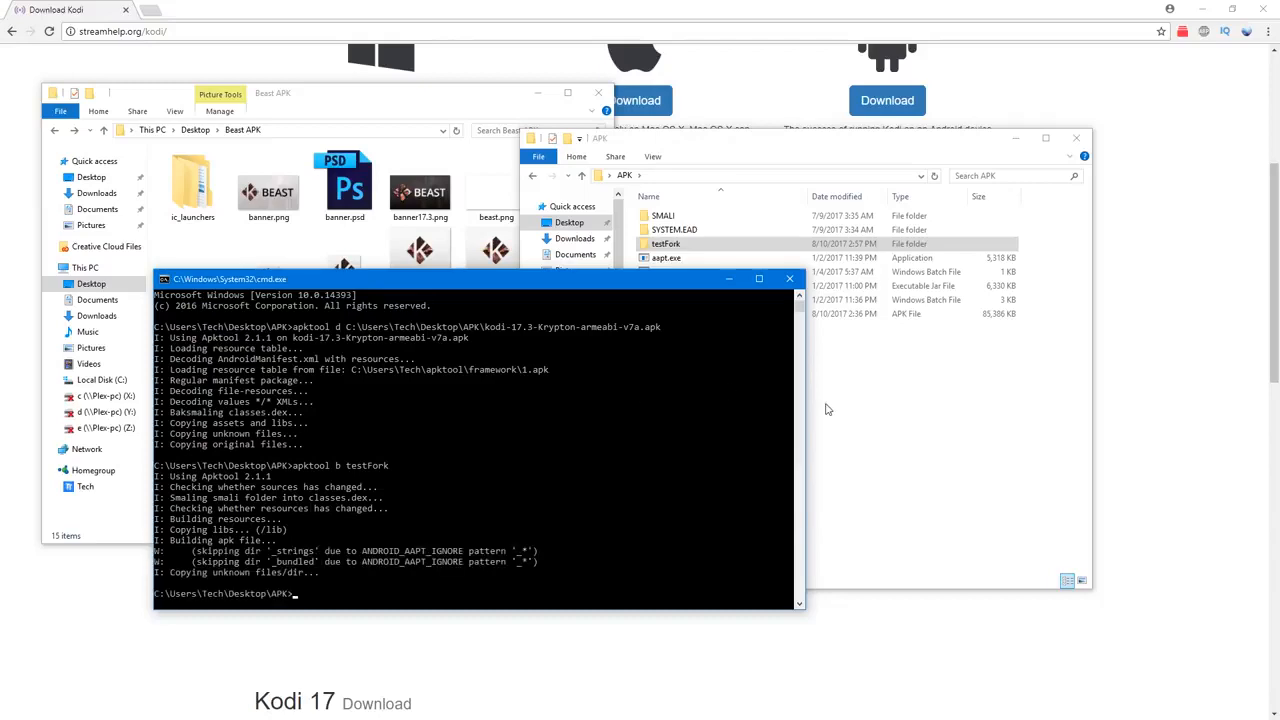
Step: Rearrange the windows and inspect the testFork folder for the build output
left_click_drag(564, 270, 501, 272)
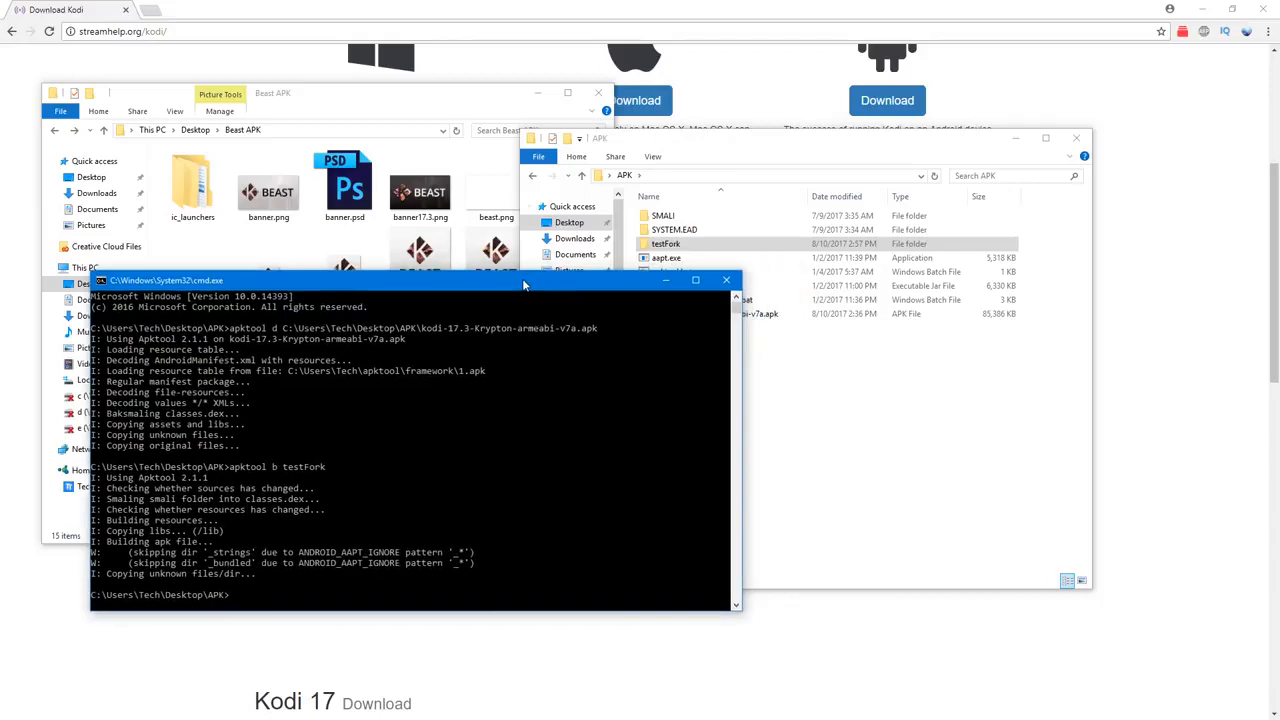
left_click(863, 395)
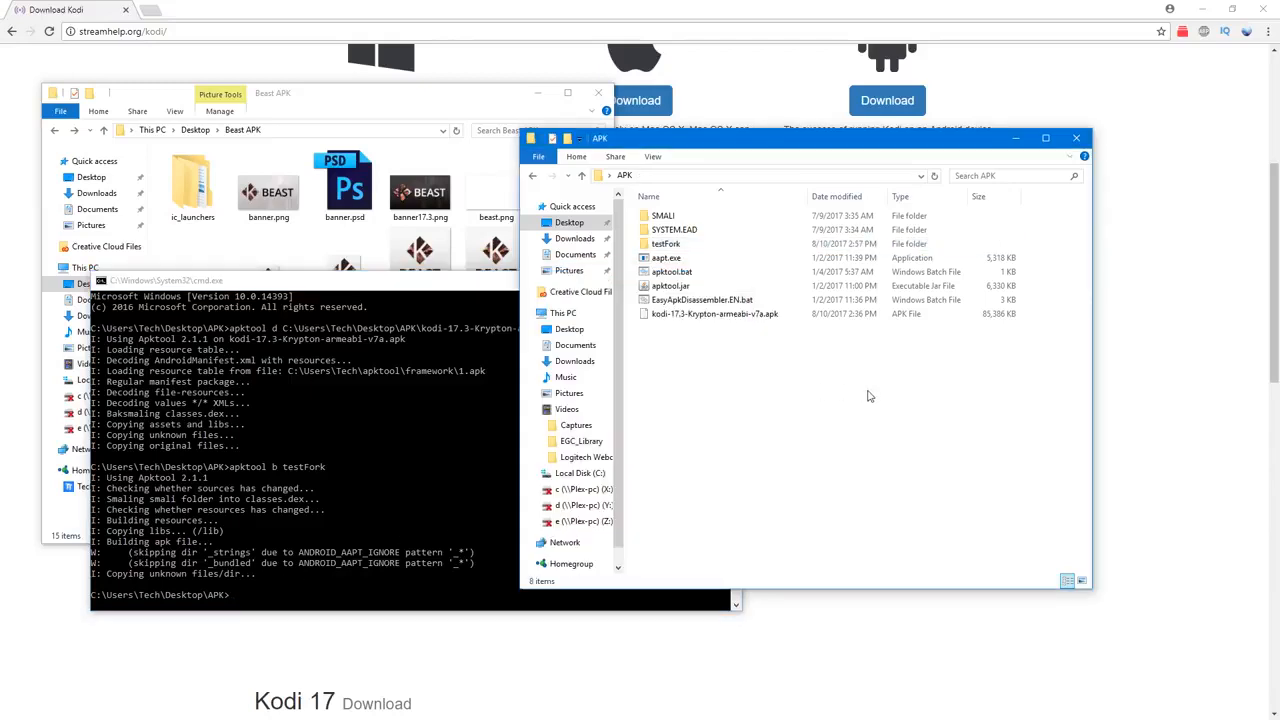
left_click_drag(813, 140, 981, 92)
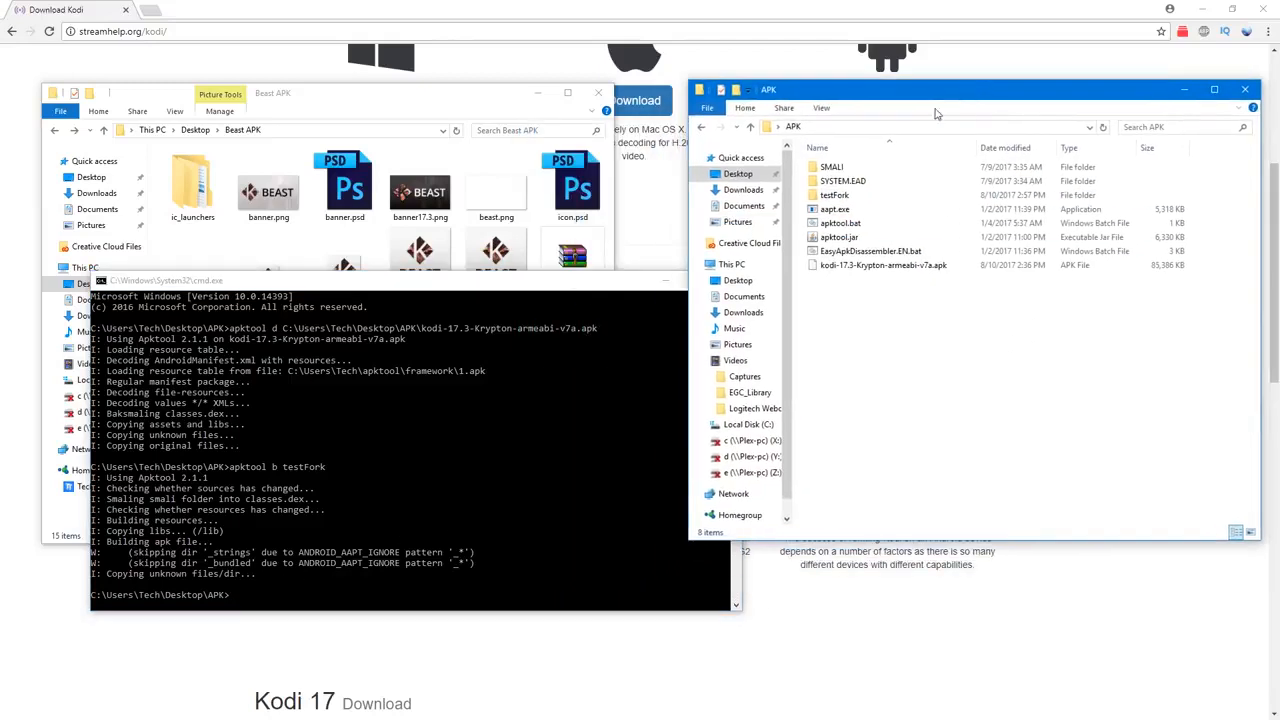
double_click(850, 200)
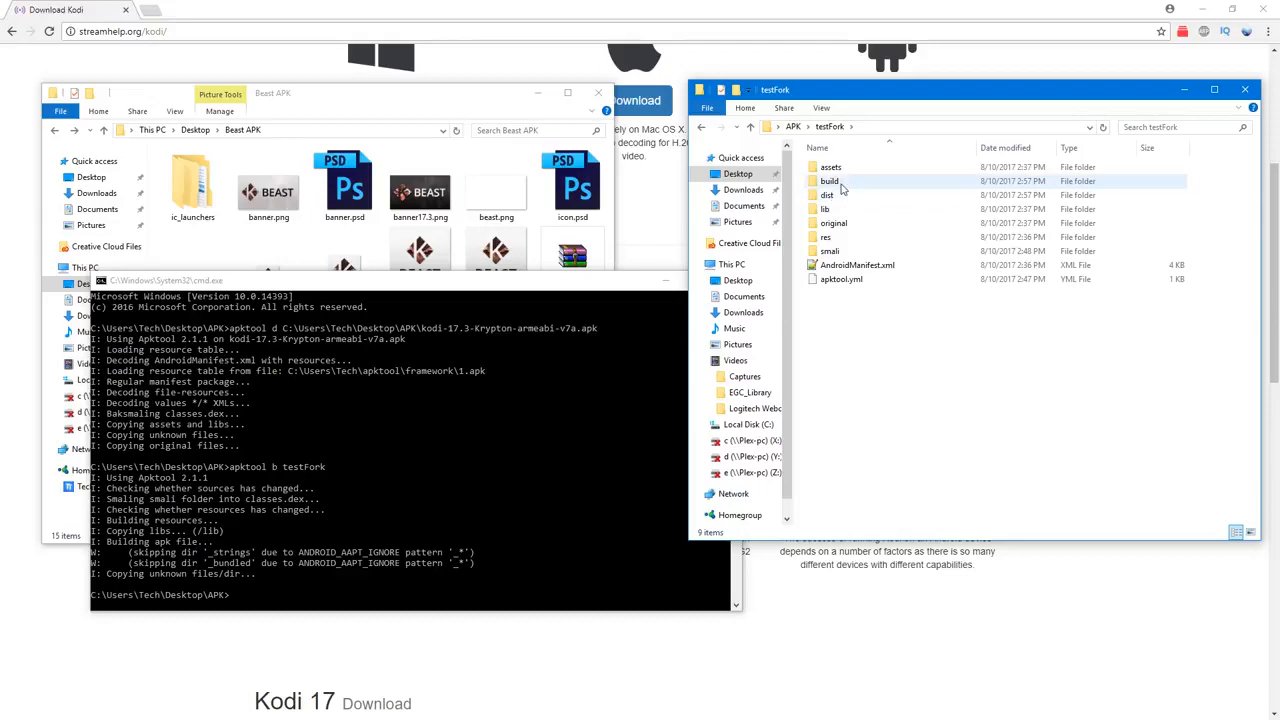
left_click(704, 130)
Step: Rebuild the fork into a named APK in the APK folder with apktool b testFork -o testFork.apk
left_click(492, 587)
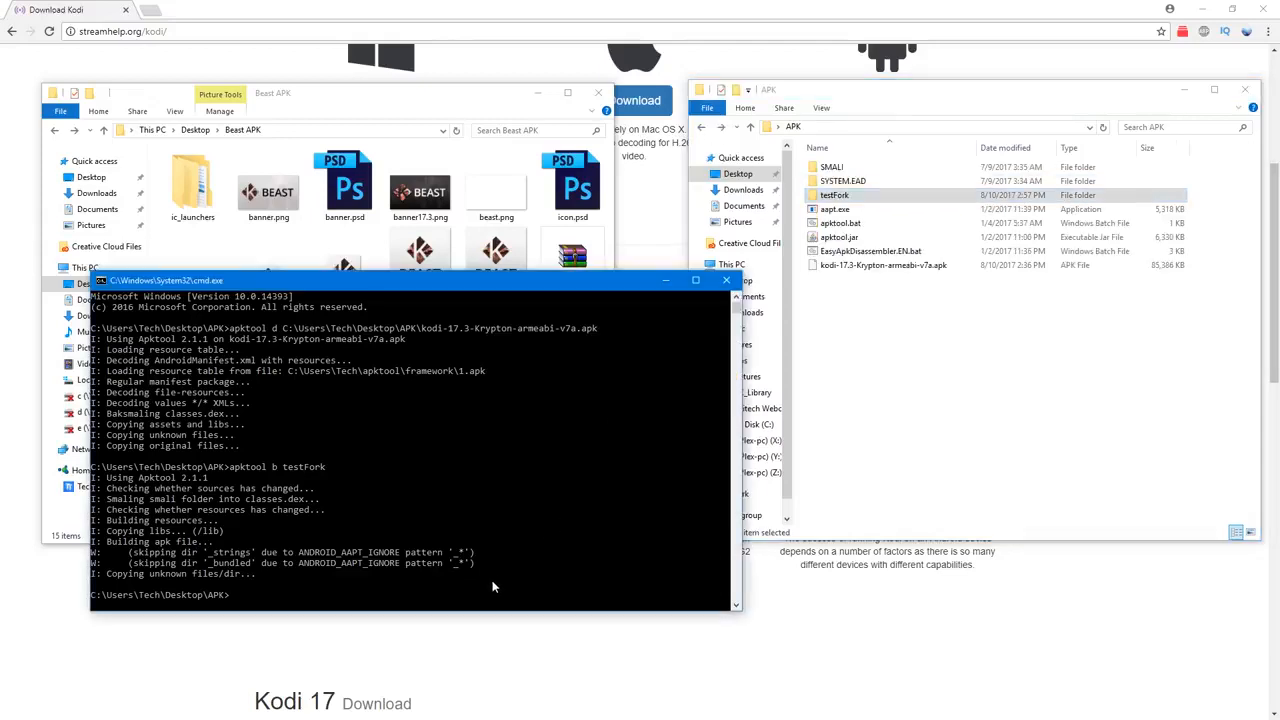
key("Up")
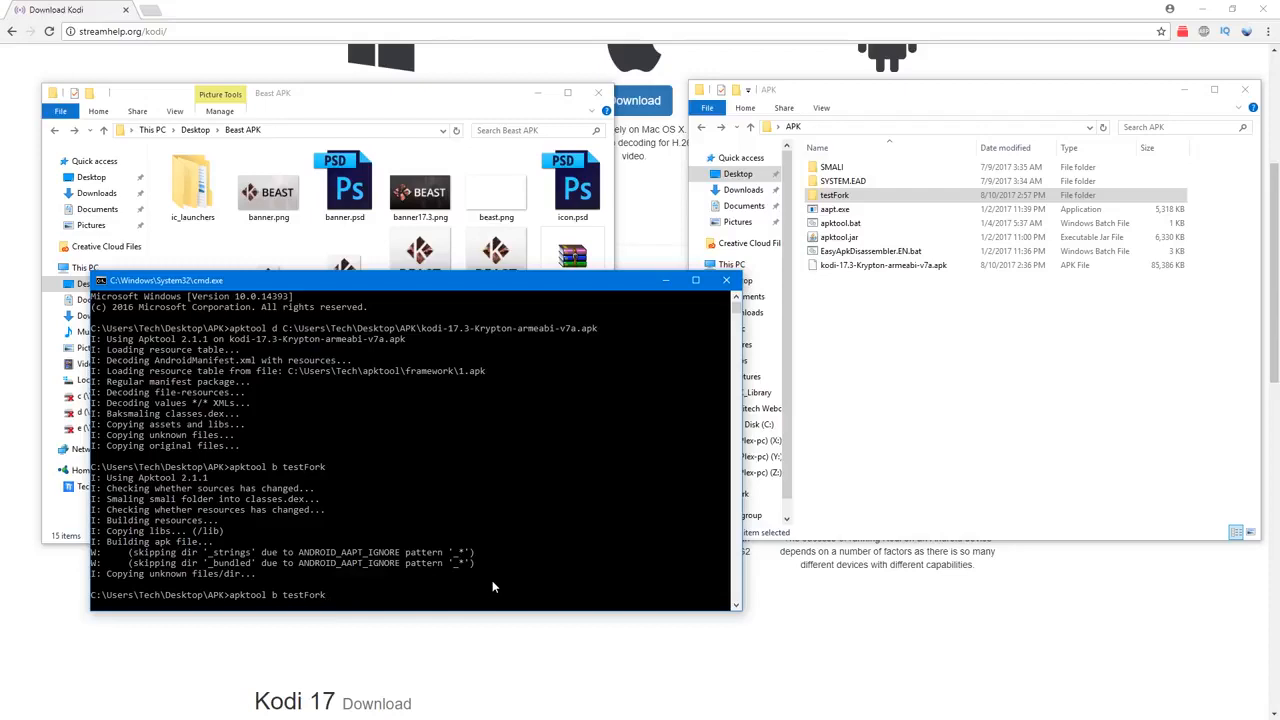
type("-")
type("o testFork.apk")
key("Return")
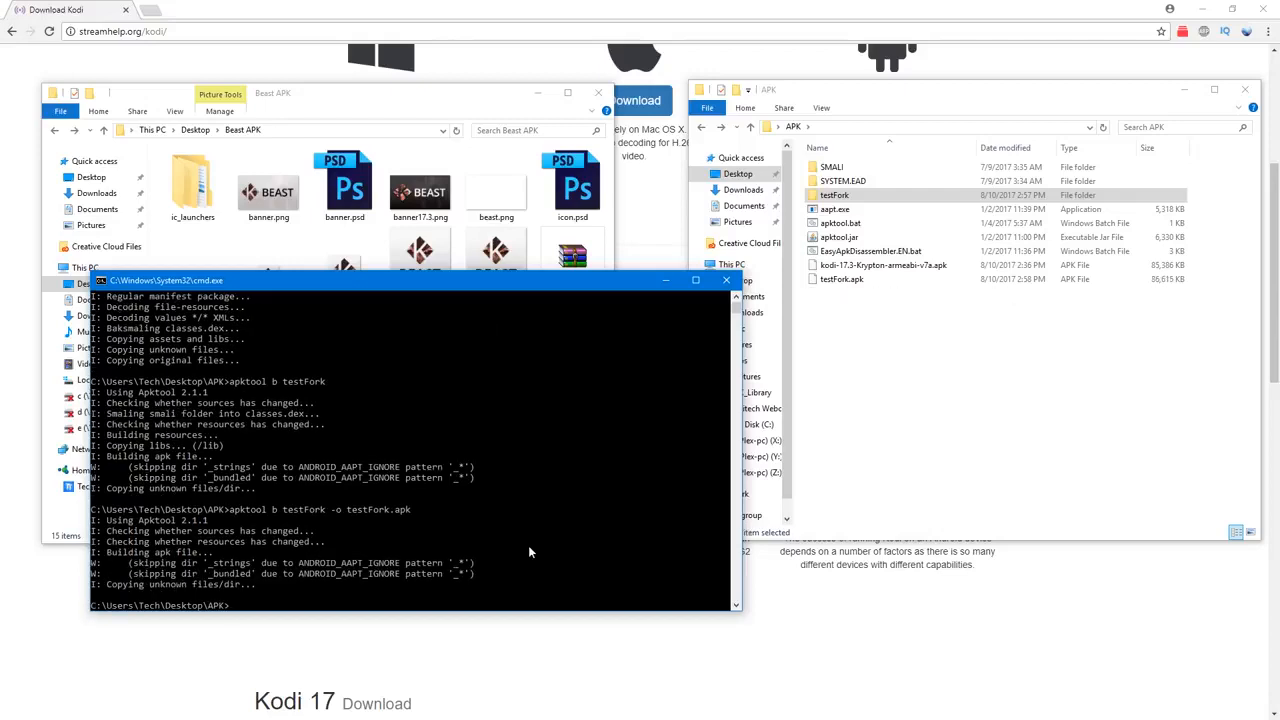
Step: Launch EasyApkDisassembler.EN.bat and sign testFork.apk using option 4, Sign an APK
left_click(903, 313)
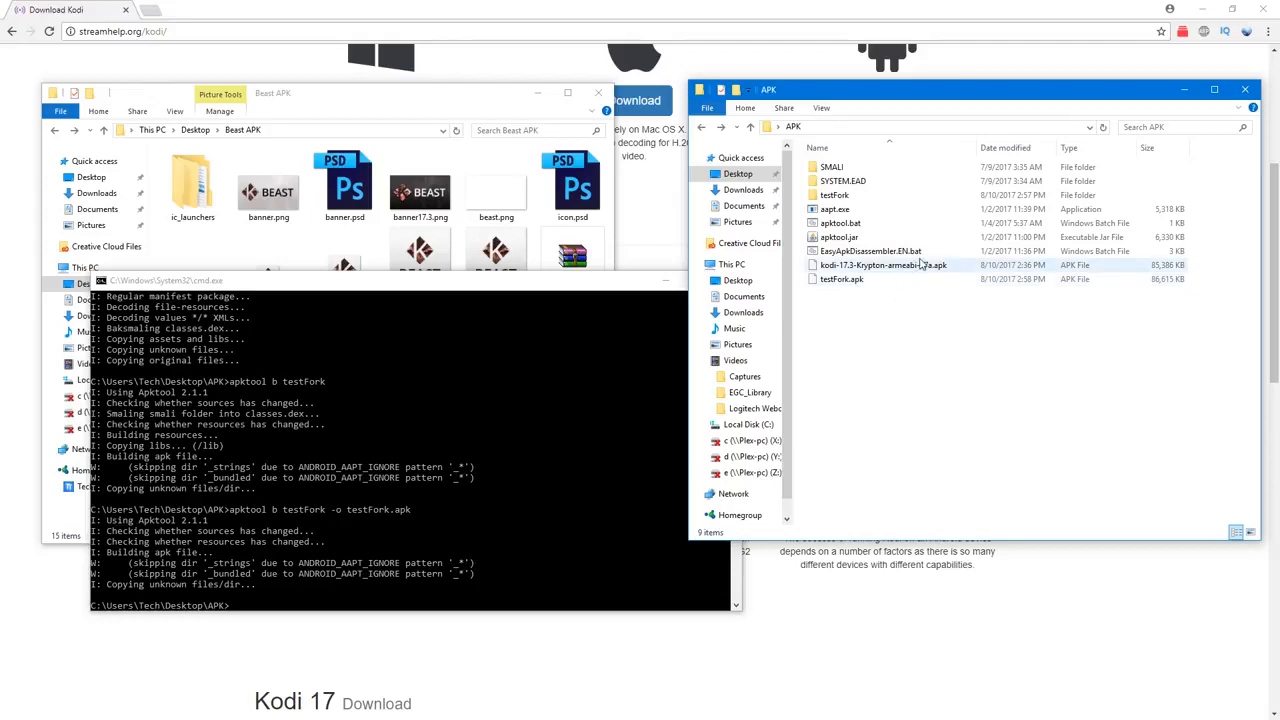
double_click(858, 253)
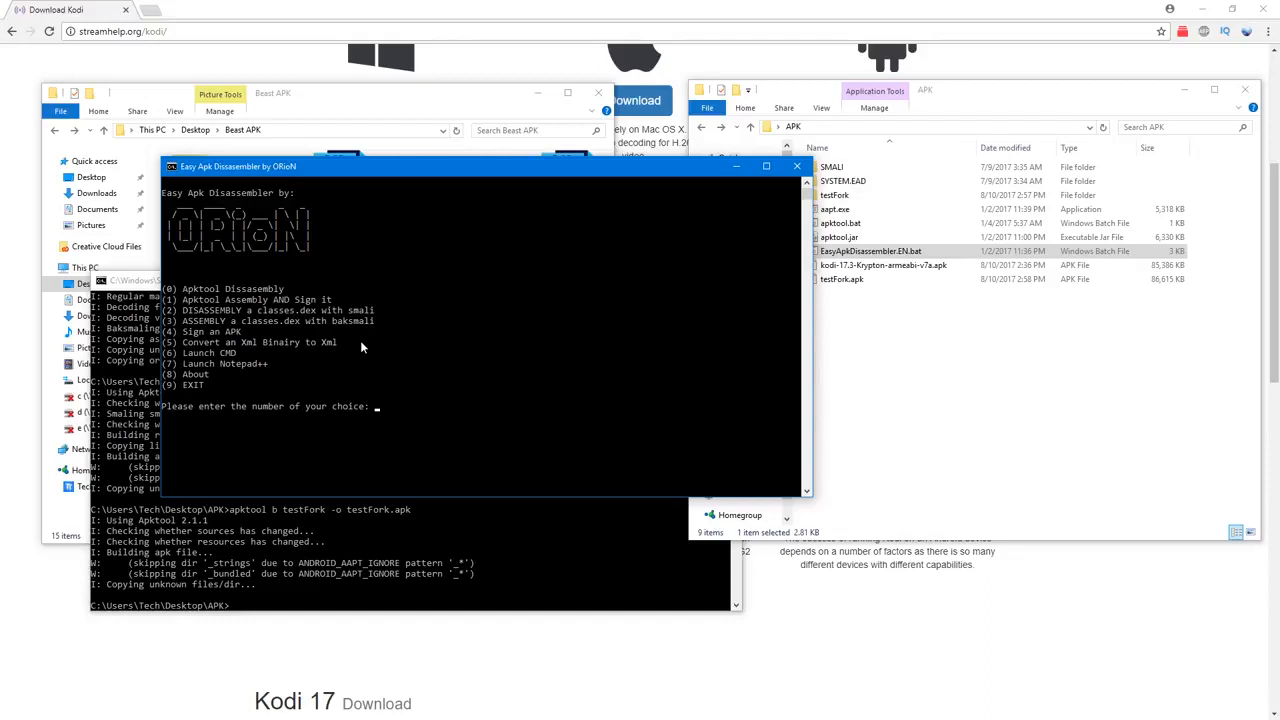
key("Return")
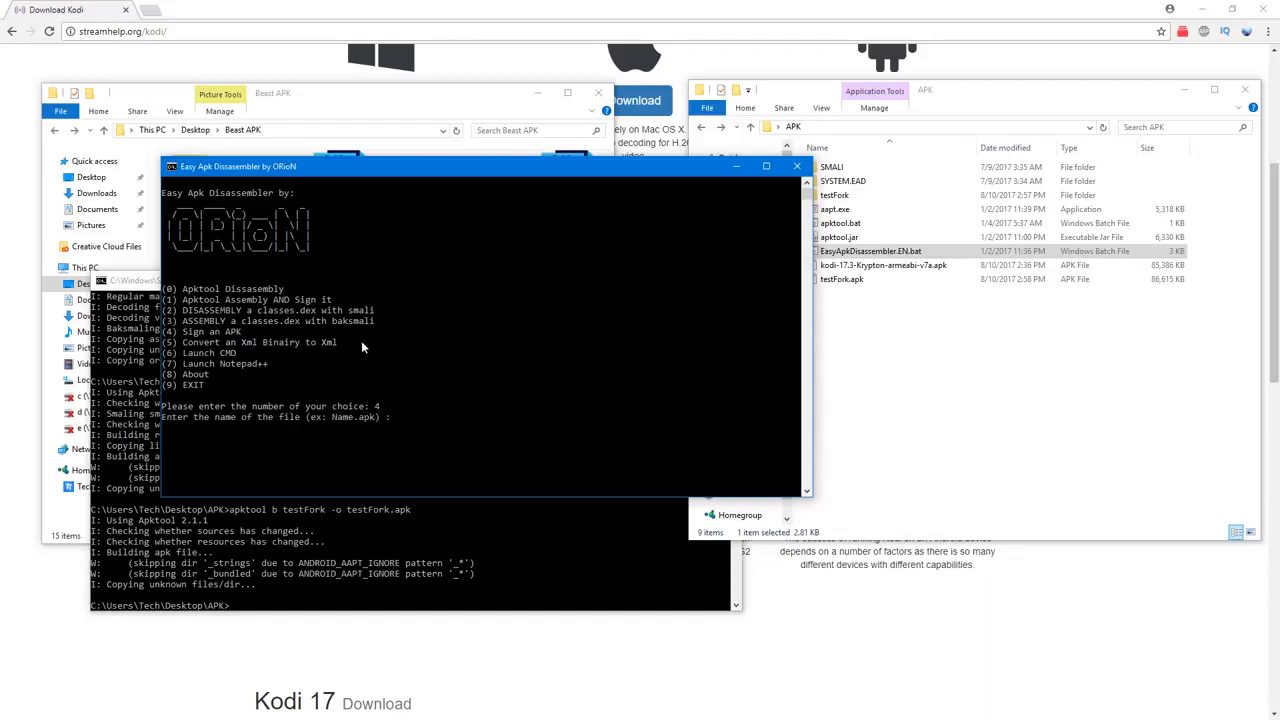
type("testFork.apk")
key("Return")
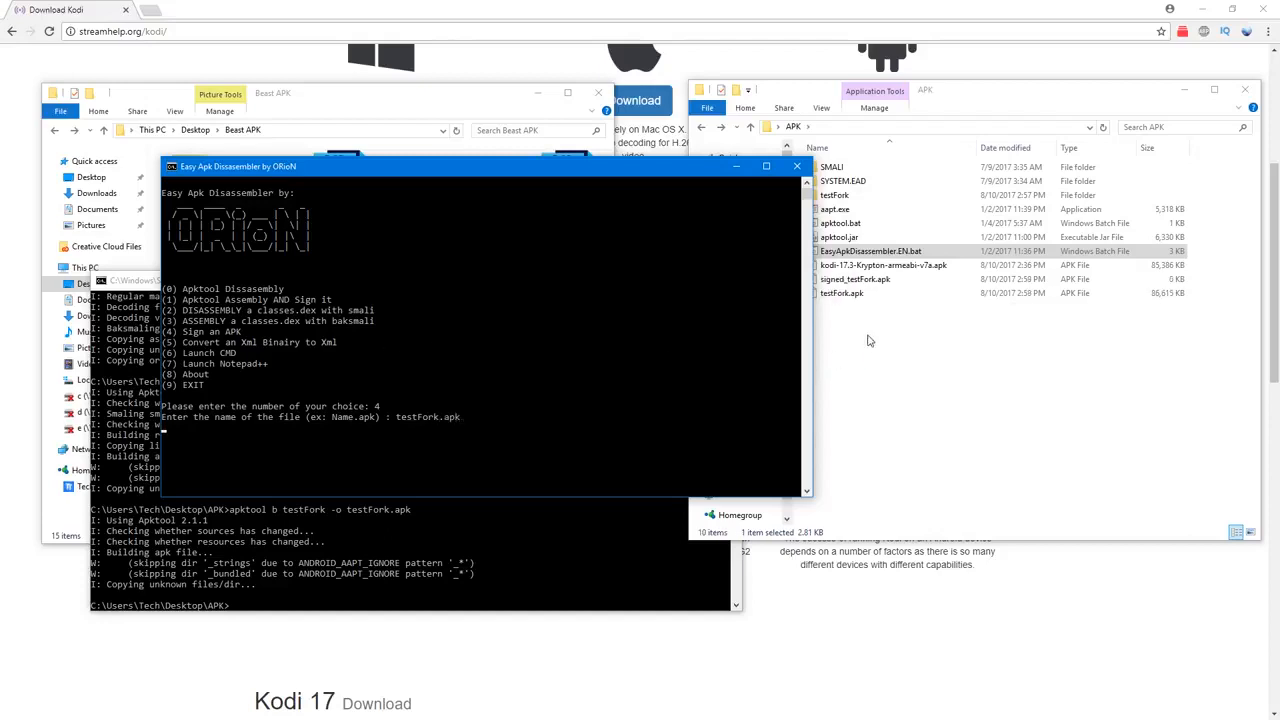
Step: Check the APK folder for the signed file and return Easy Apk Disassembler to its main menu
left_click(852, 287)
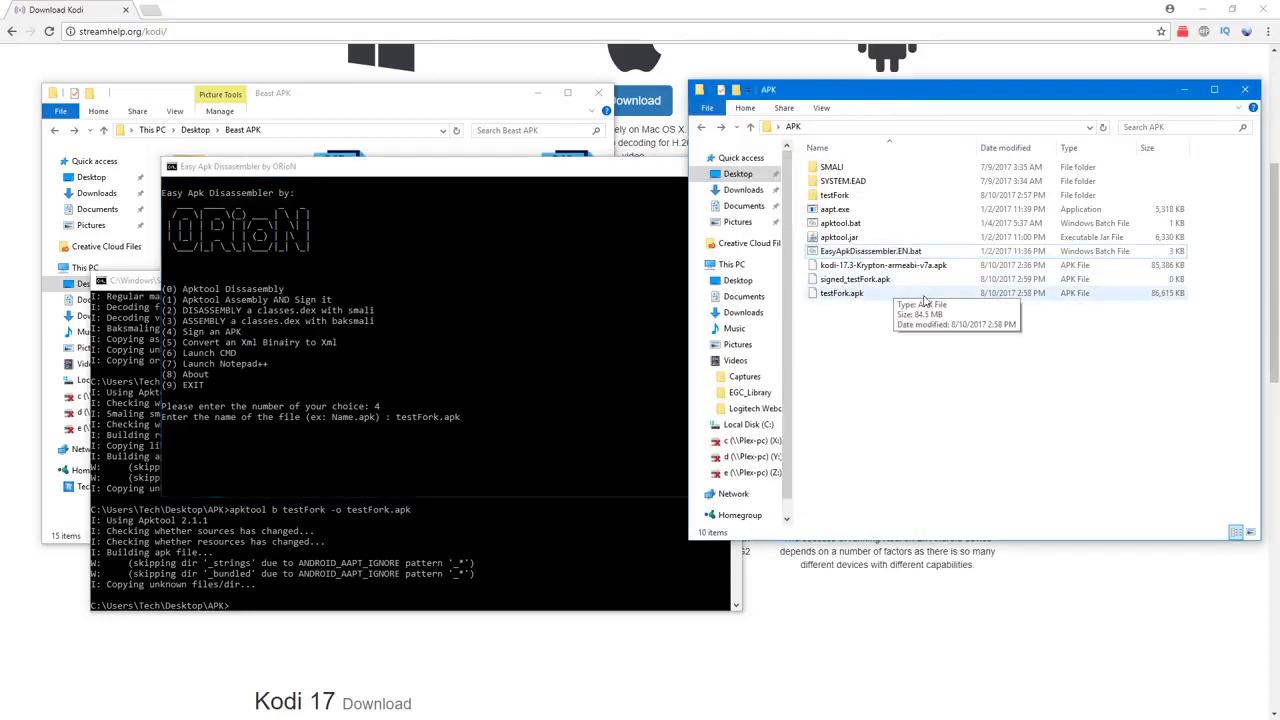
left_click(678, 366)
left_click(450, 403)
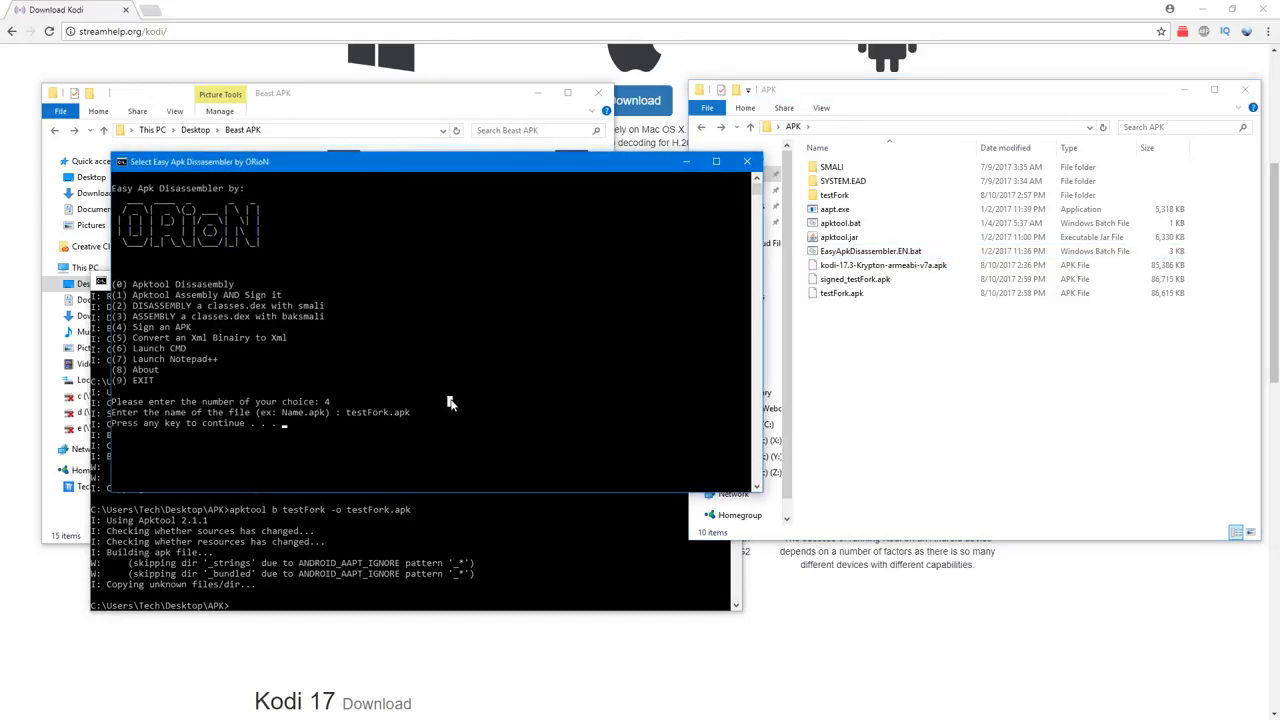
key("Escape")
key("Return")
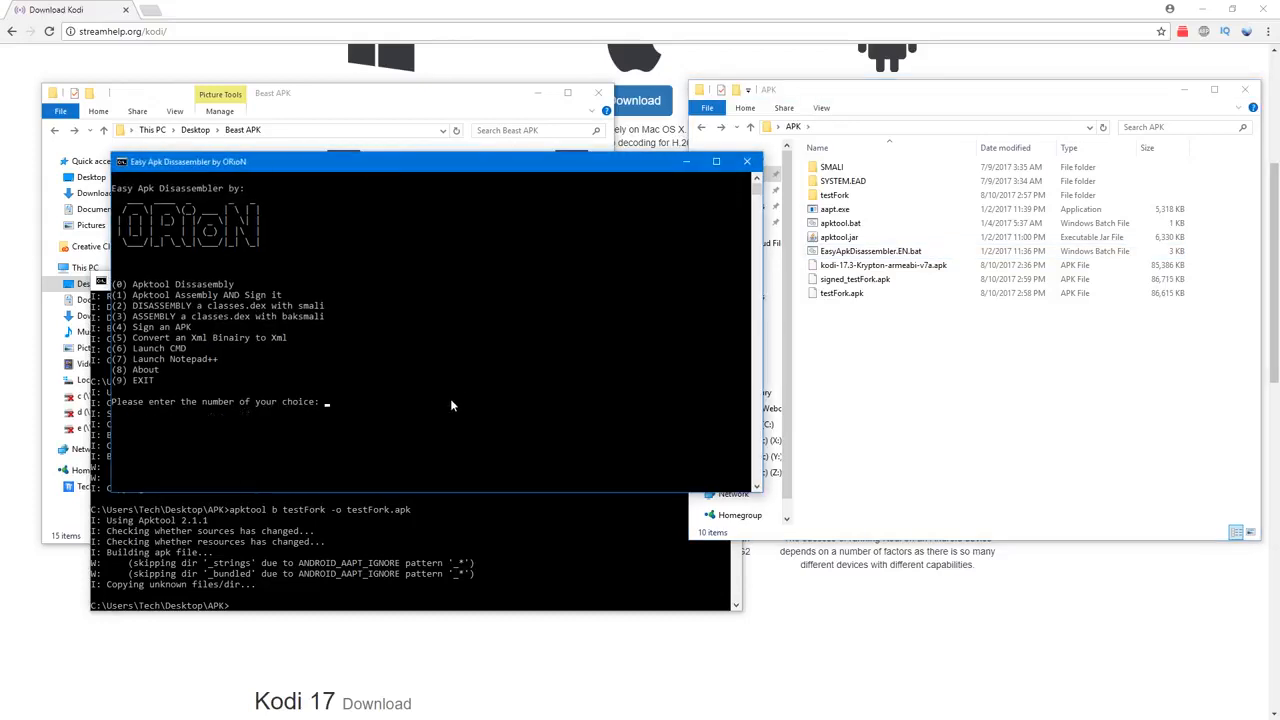
Step: Exit Easy Apk Disassembler with option 9 and delete the unsigned testFork.apk from the APK folder
type("9")
key("Return")
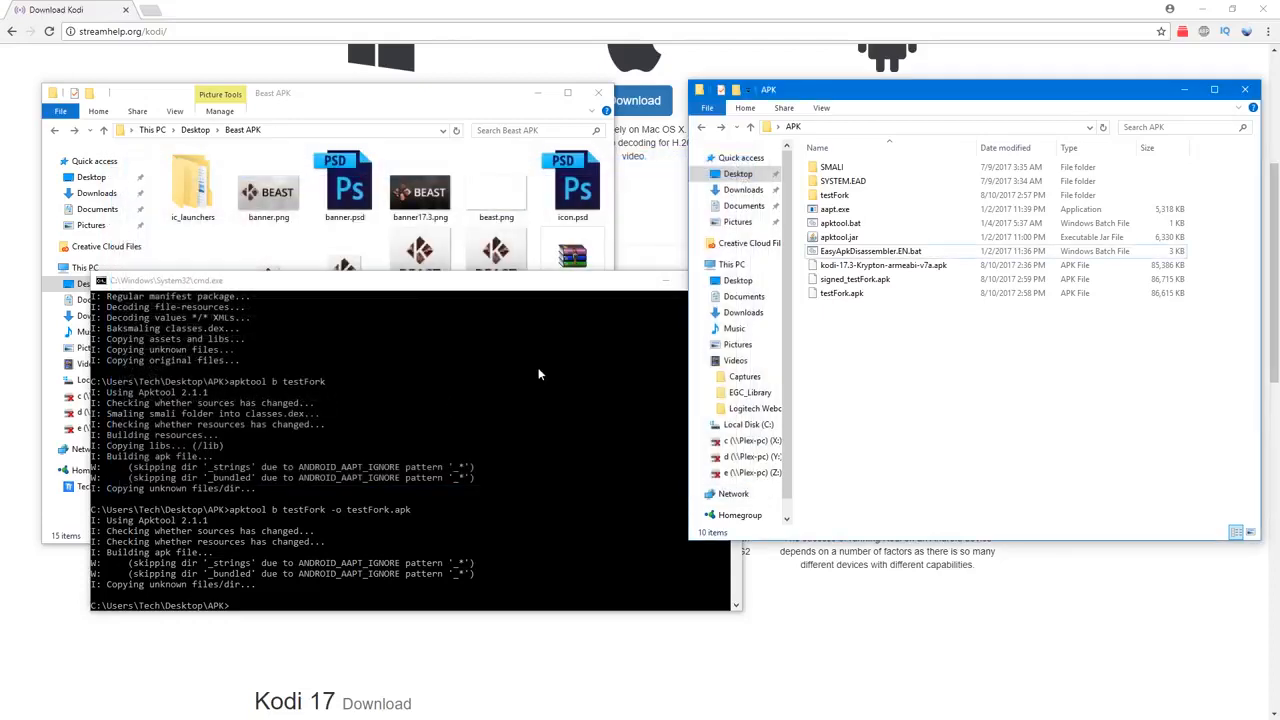
left_click_drag(919, 95, 767, 109)
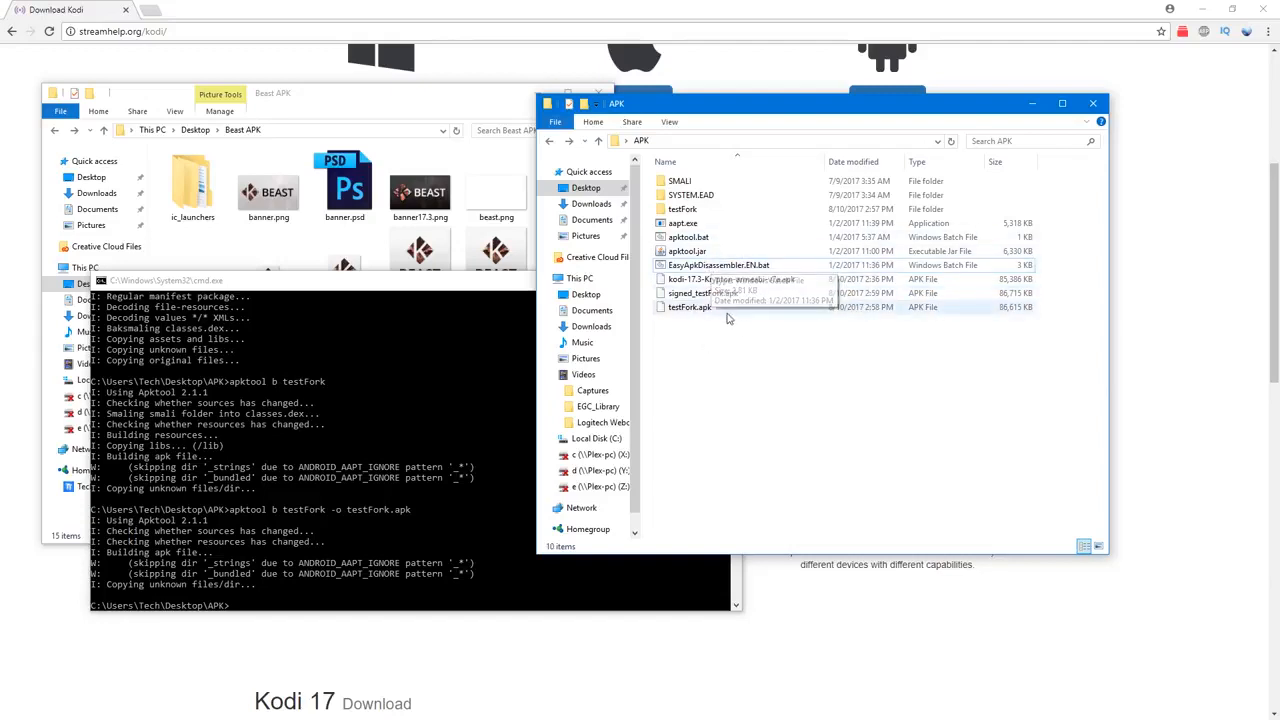
left_click(708, 308)
key("Delete")
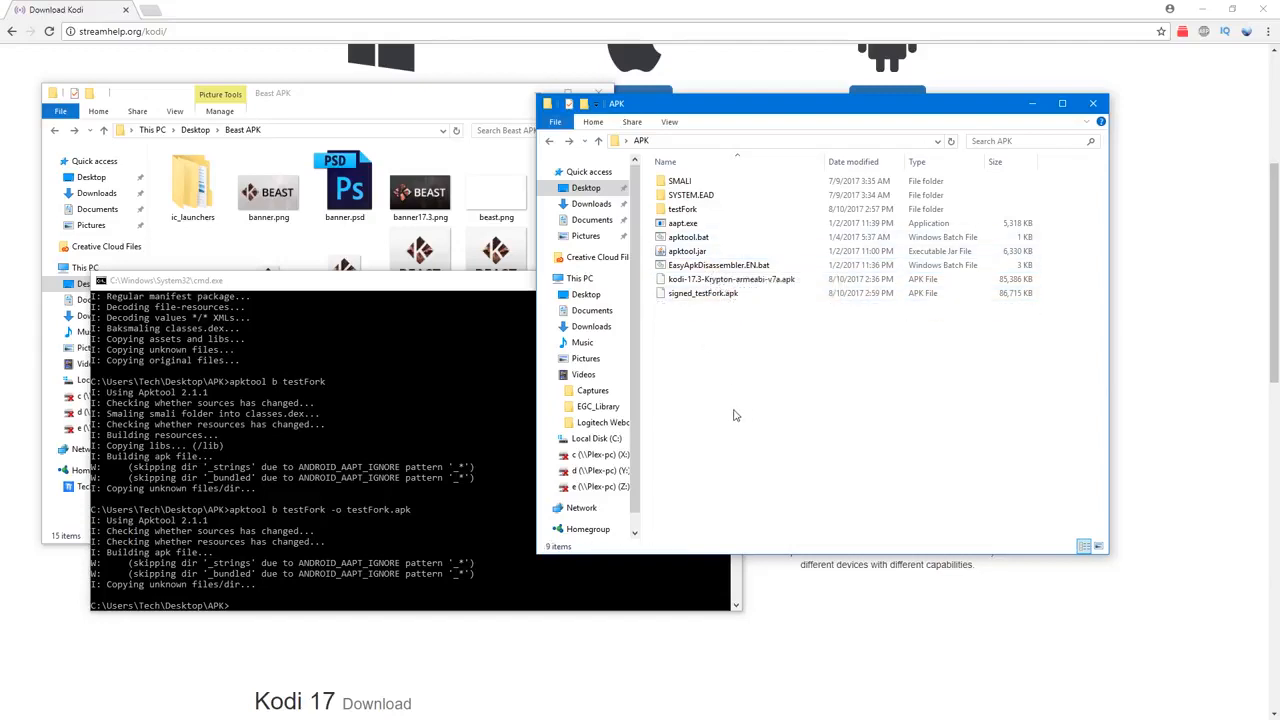
Step: Rename signed_testFork.apk in the APK folder to testFork.apk
left_click(745, 295)
key("F2")
key("Right")
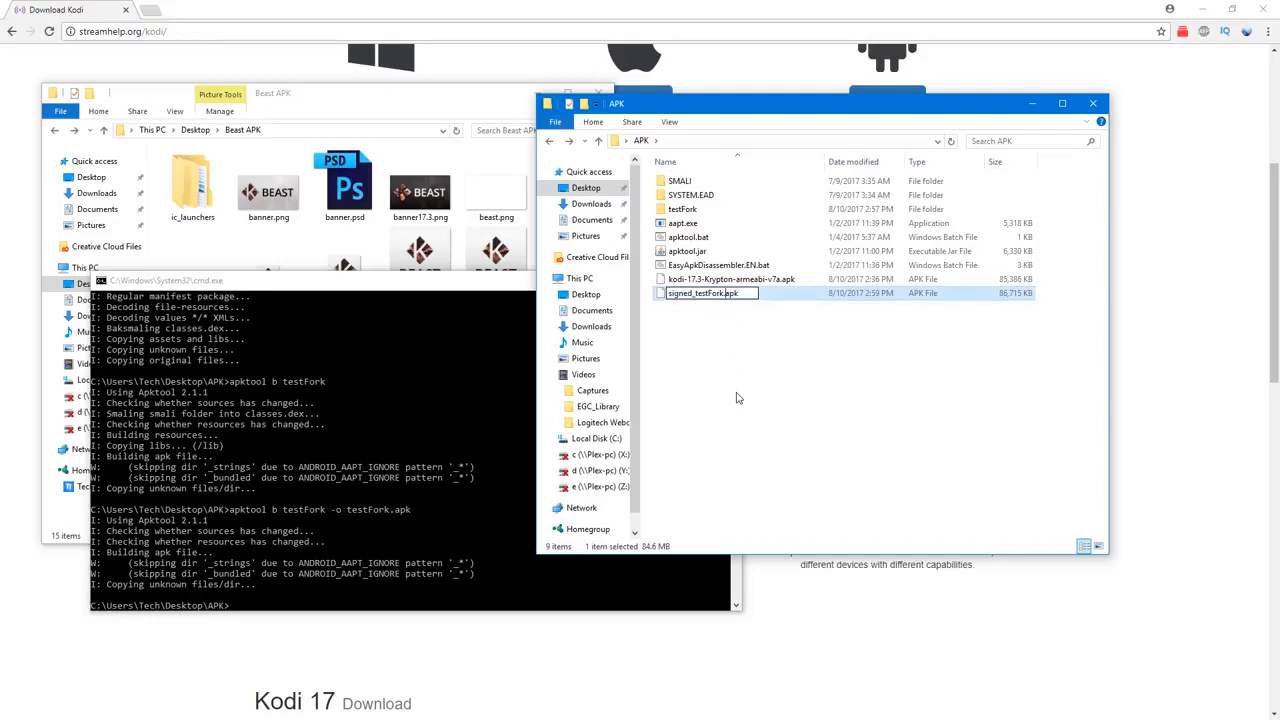
key("Left")
key("Left")
key("Left")
key("Left")
key("Left")
key("Left")
key("Left")
key("Left")
key("BackSpace")
key("BackSpace")
key("BackSpace")
key("BackSpace")
key("BackSpace")
key("BackSpace")
key("BackSpace")
key("Return")
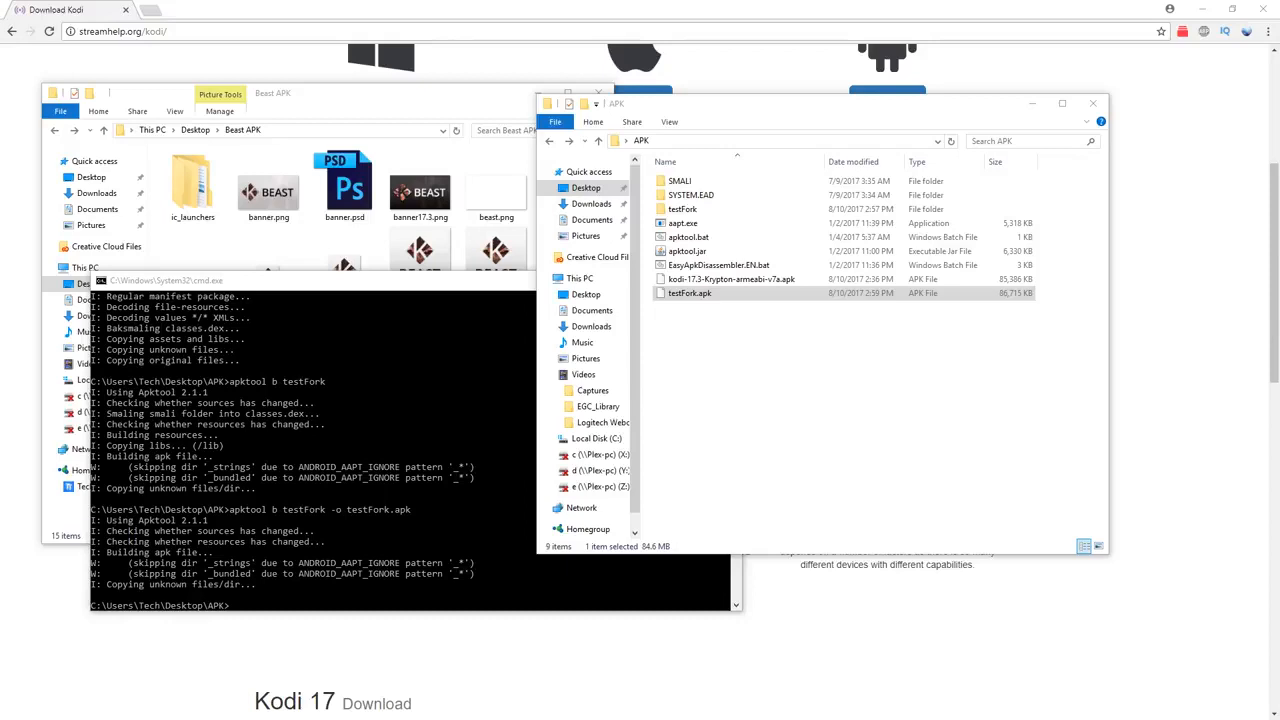
left_click(851, 372)
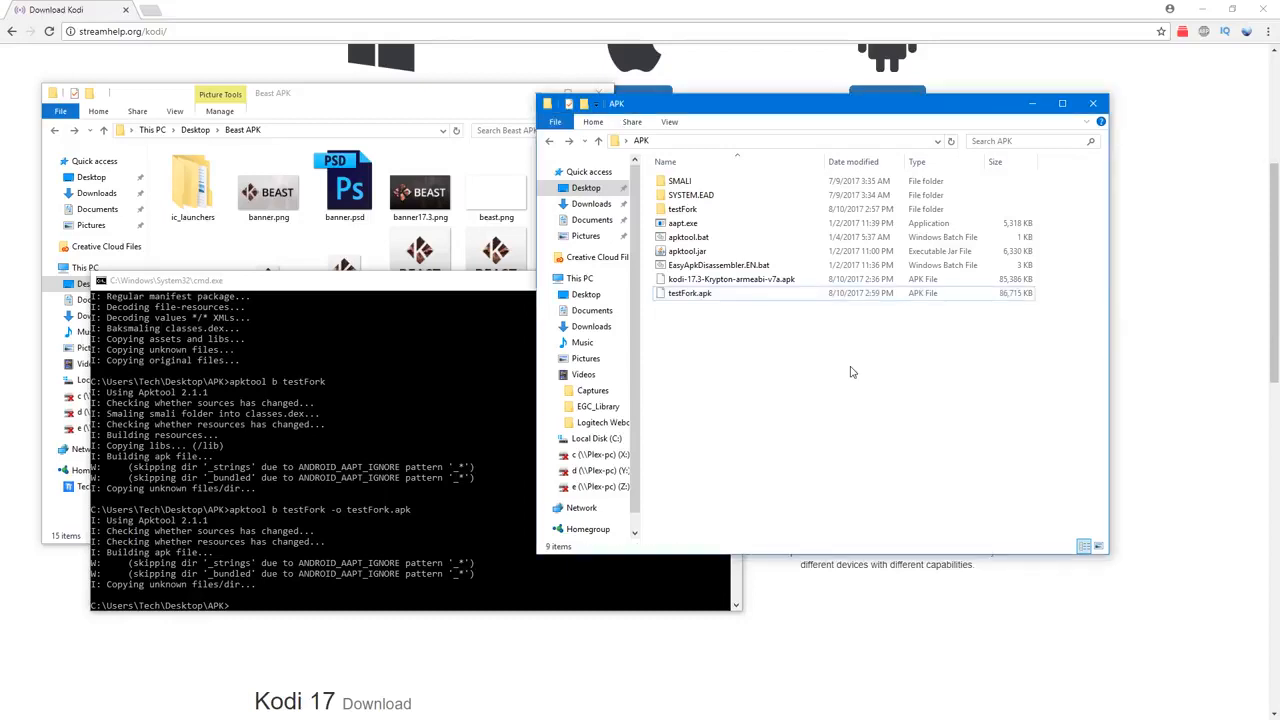